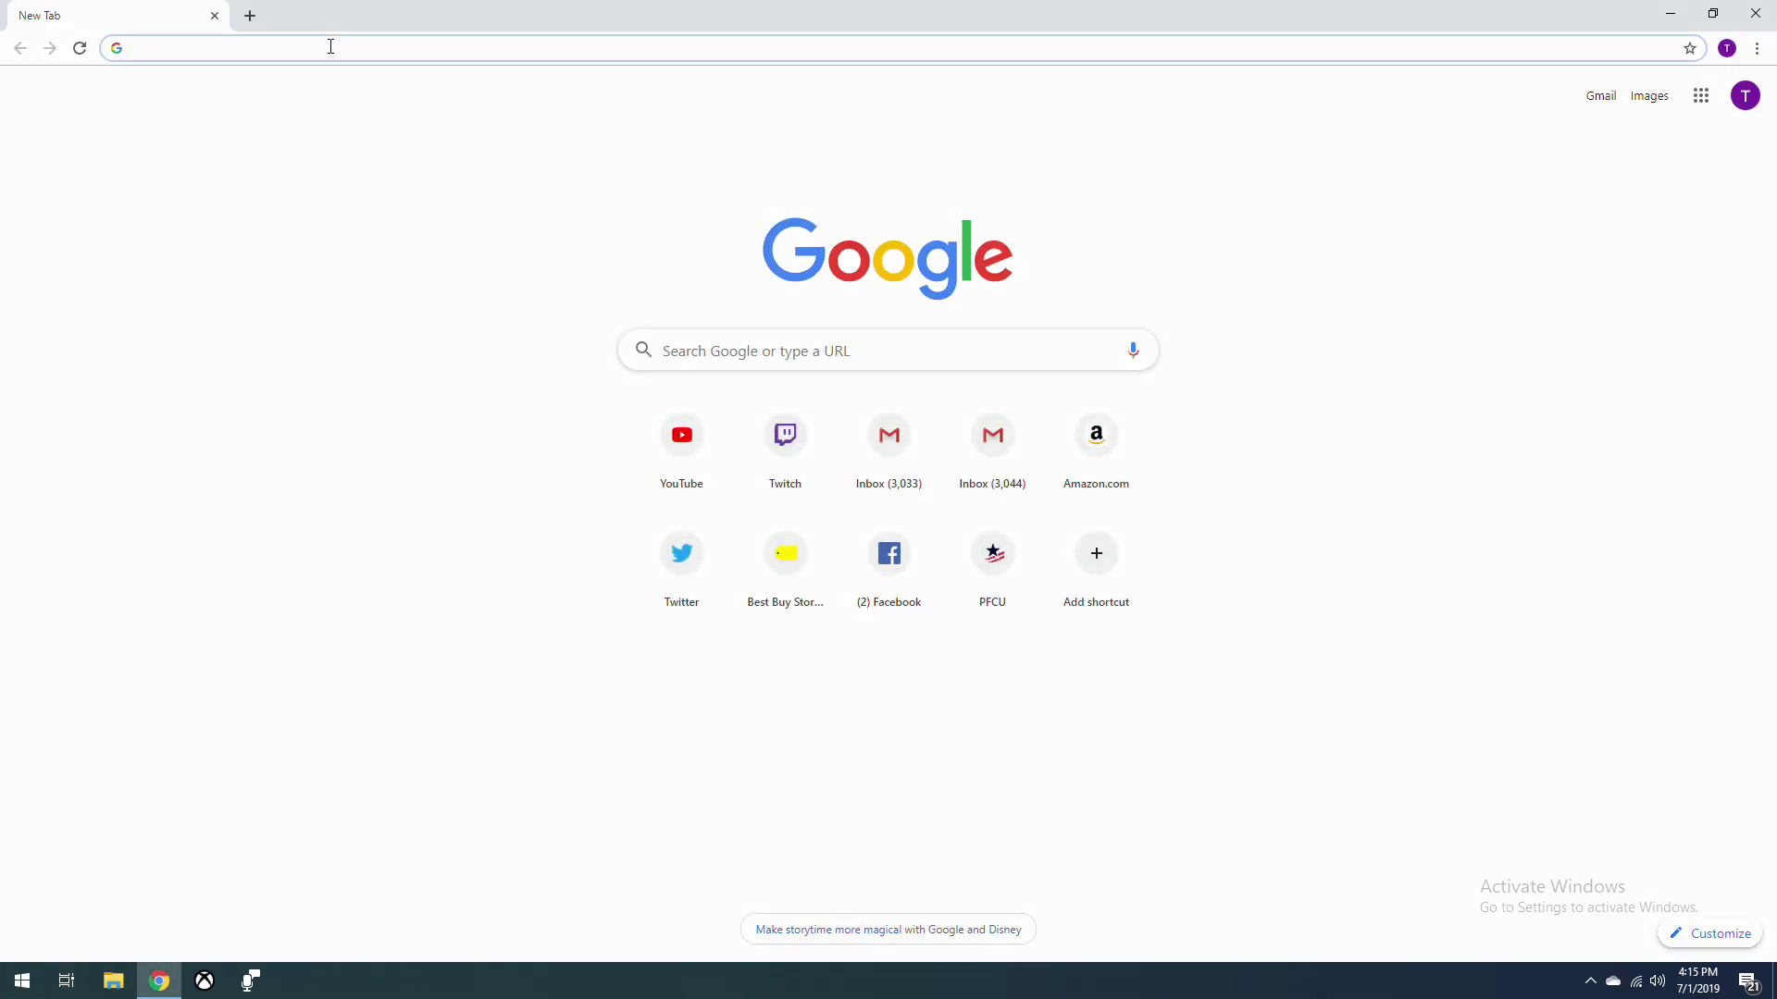
Go to the OptiFine downloads page at optifine.net/downloads and expand its list of preview versions
{"action": "type", "text": "opt"}
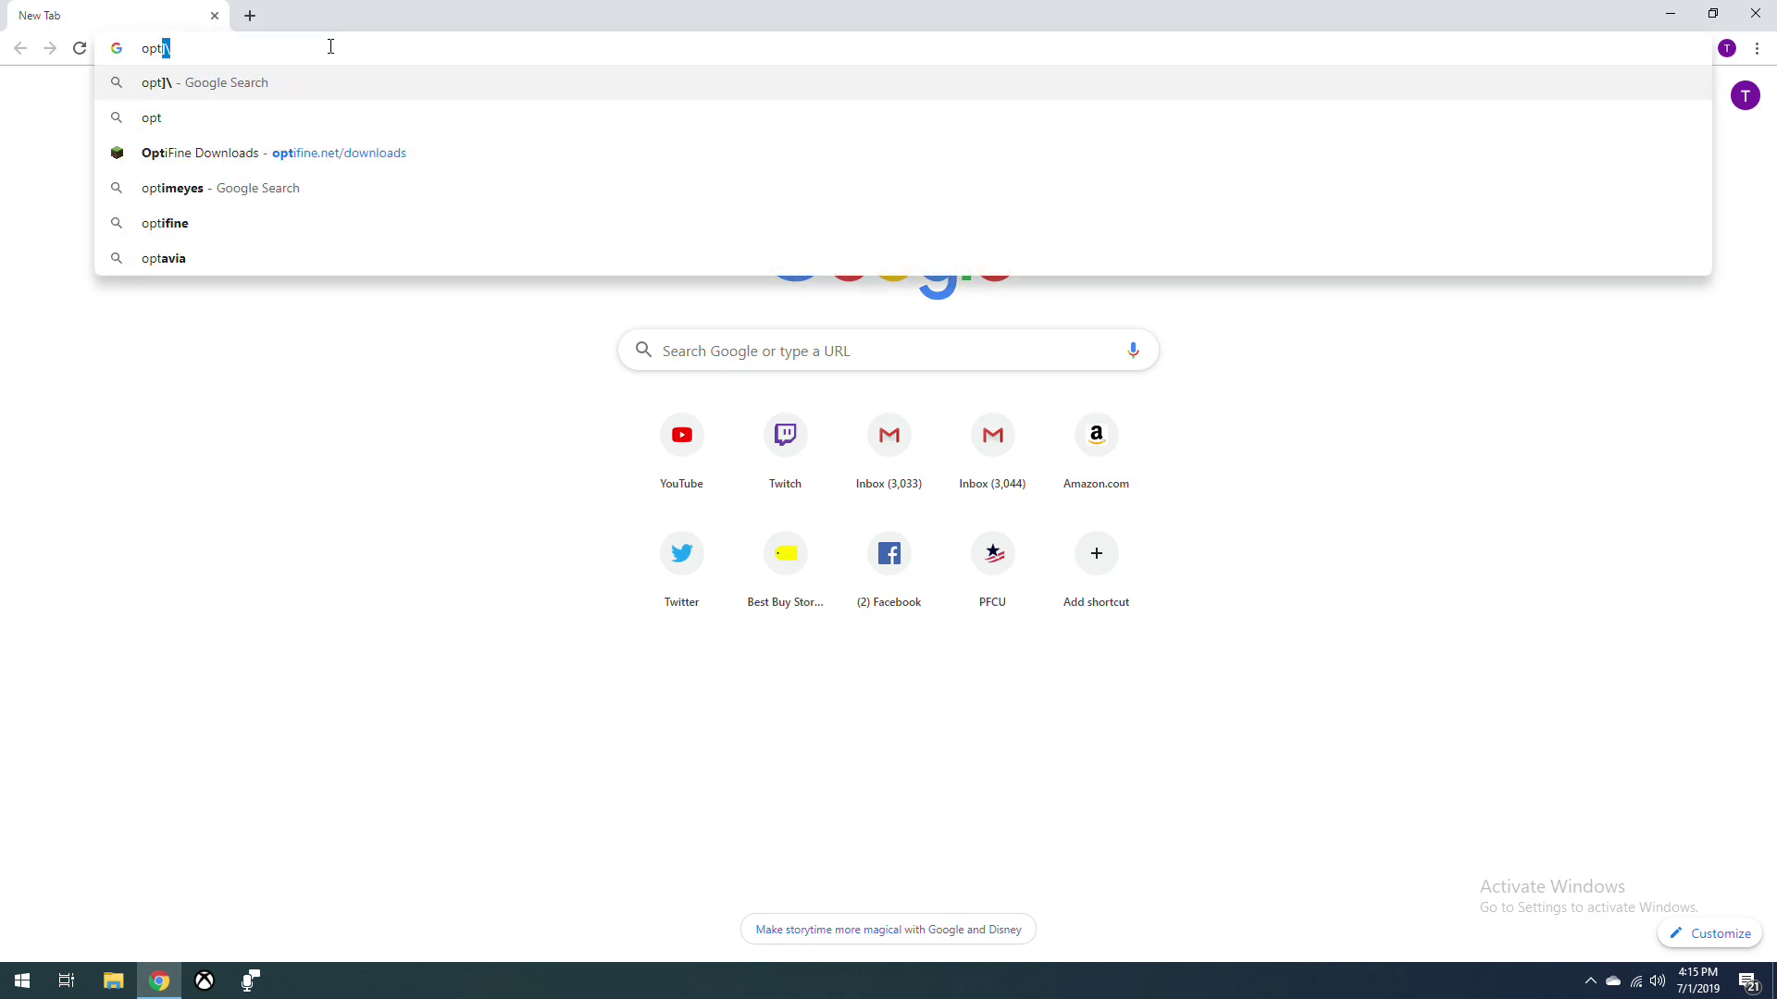
{"action": "key", "text": "Down"}
{"action": "key", "text": "Down"}
{"action": "key", "text": "Return"}
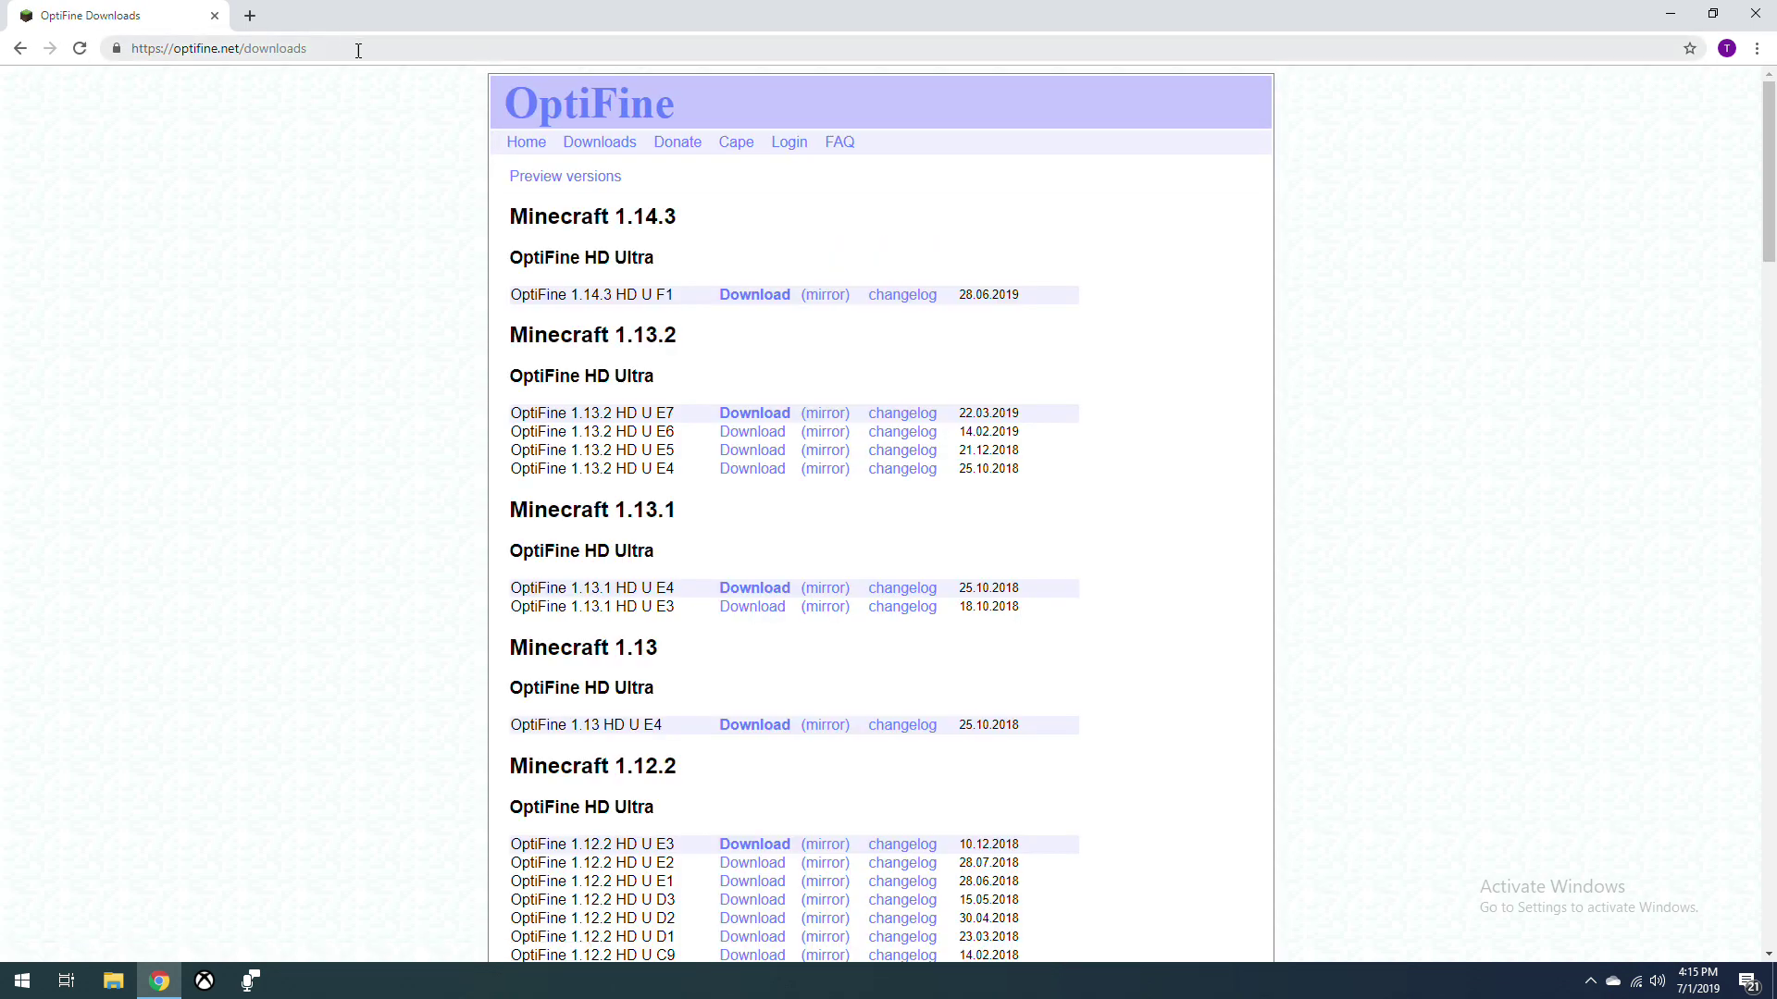
{"action": "left_click", "coordinate": [584, 178]}
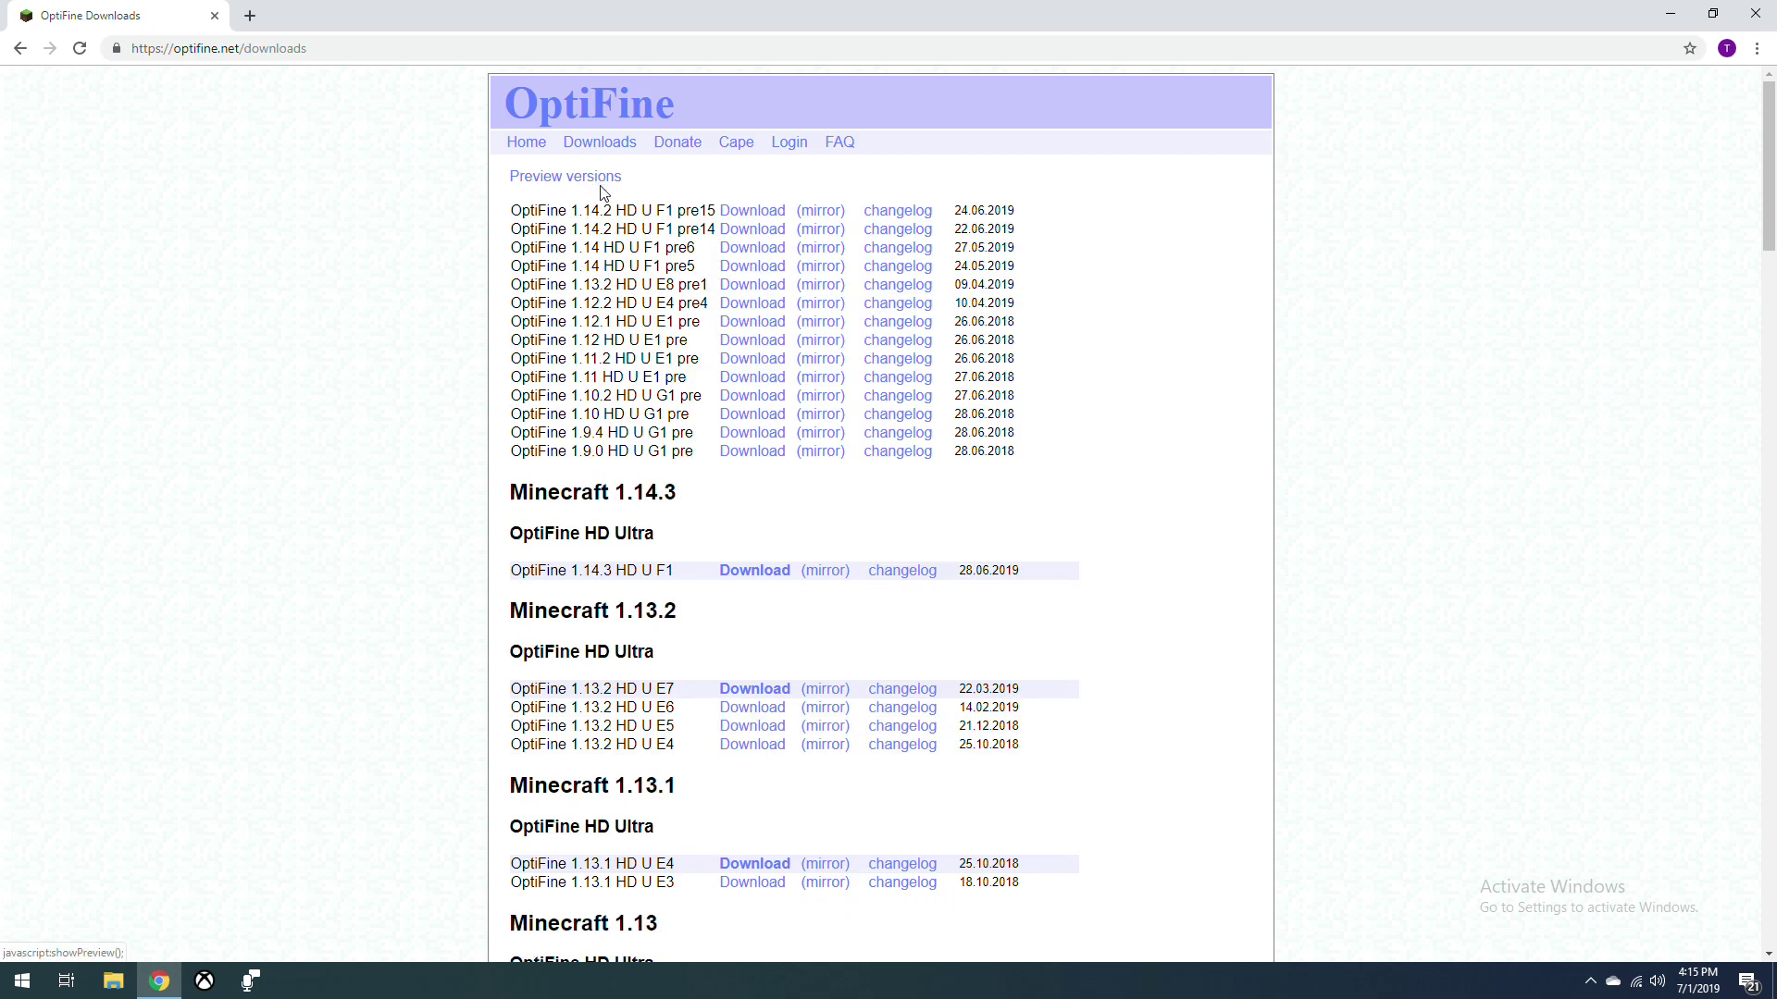
Download OptiFine 1.14.2 HD U F1 pre15, skipping the ad page and keeping the flagged jar file
{"action": "right_click", "coordinate": [775, 215]}
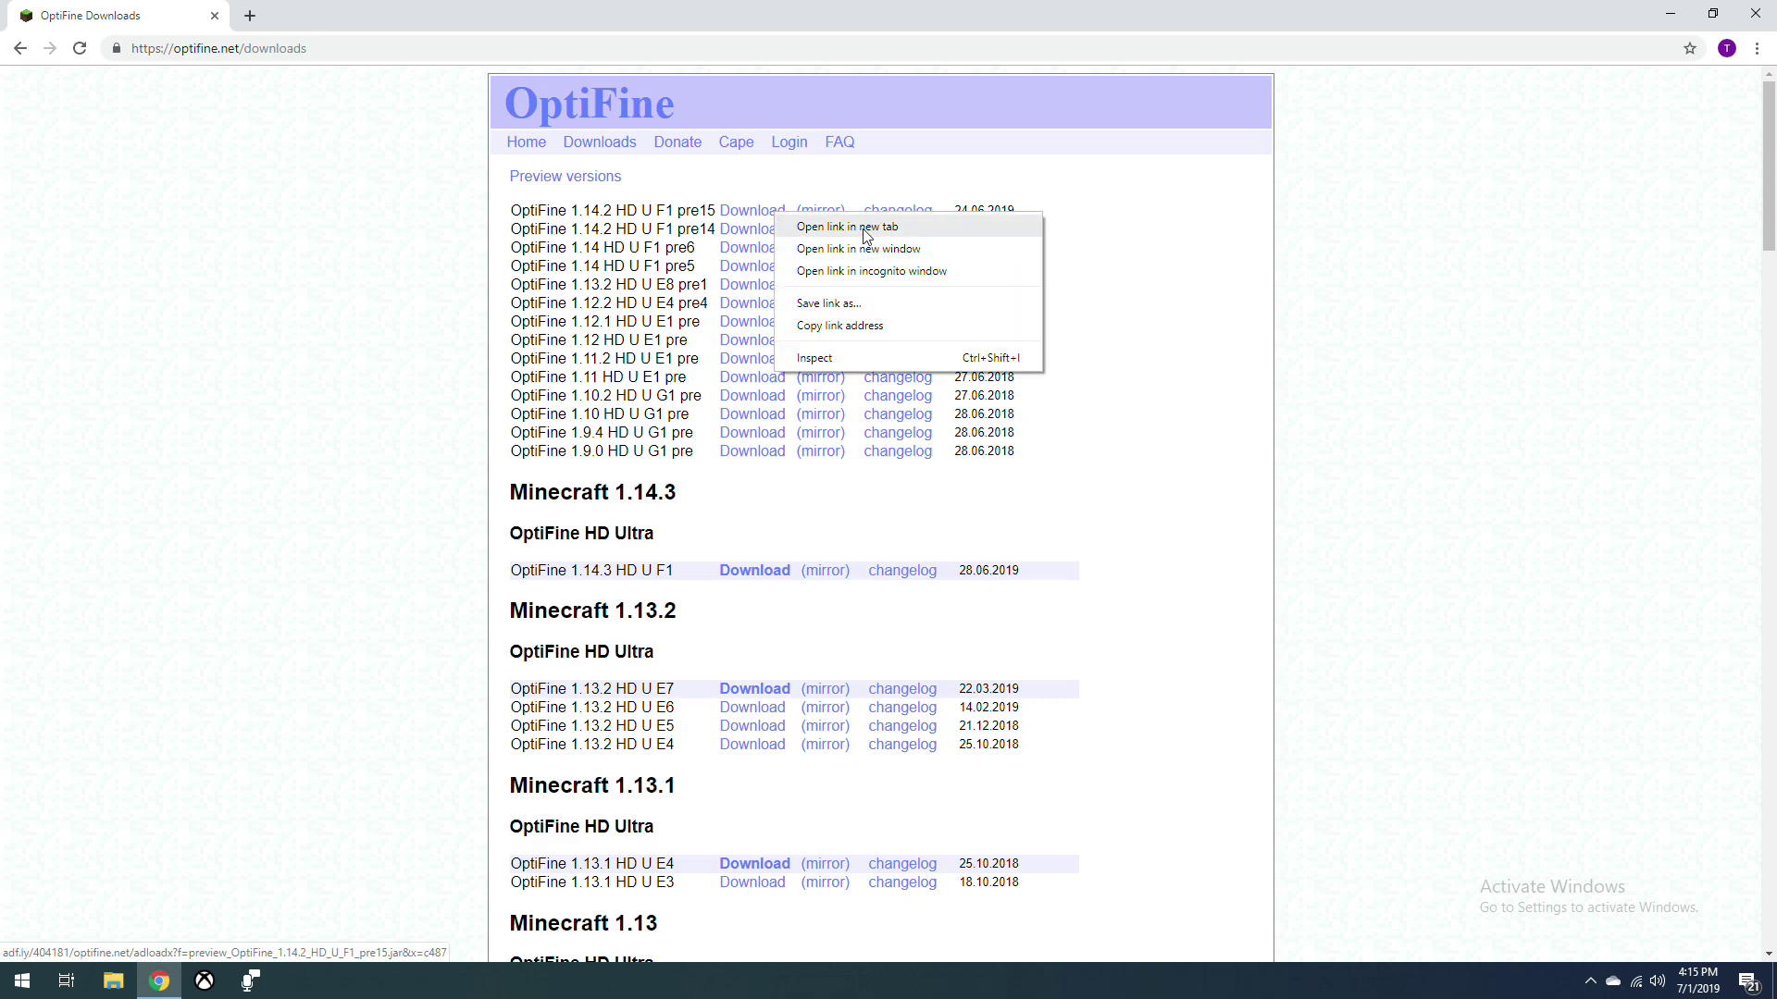
{"action": "left_click", "coordinate": [379, 231]}
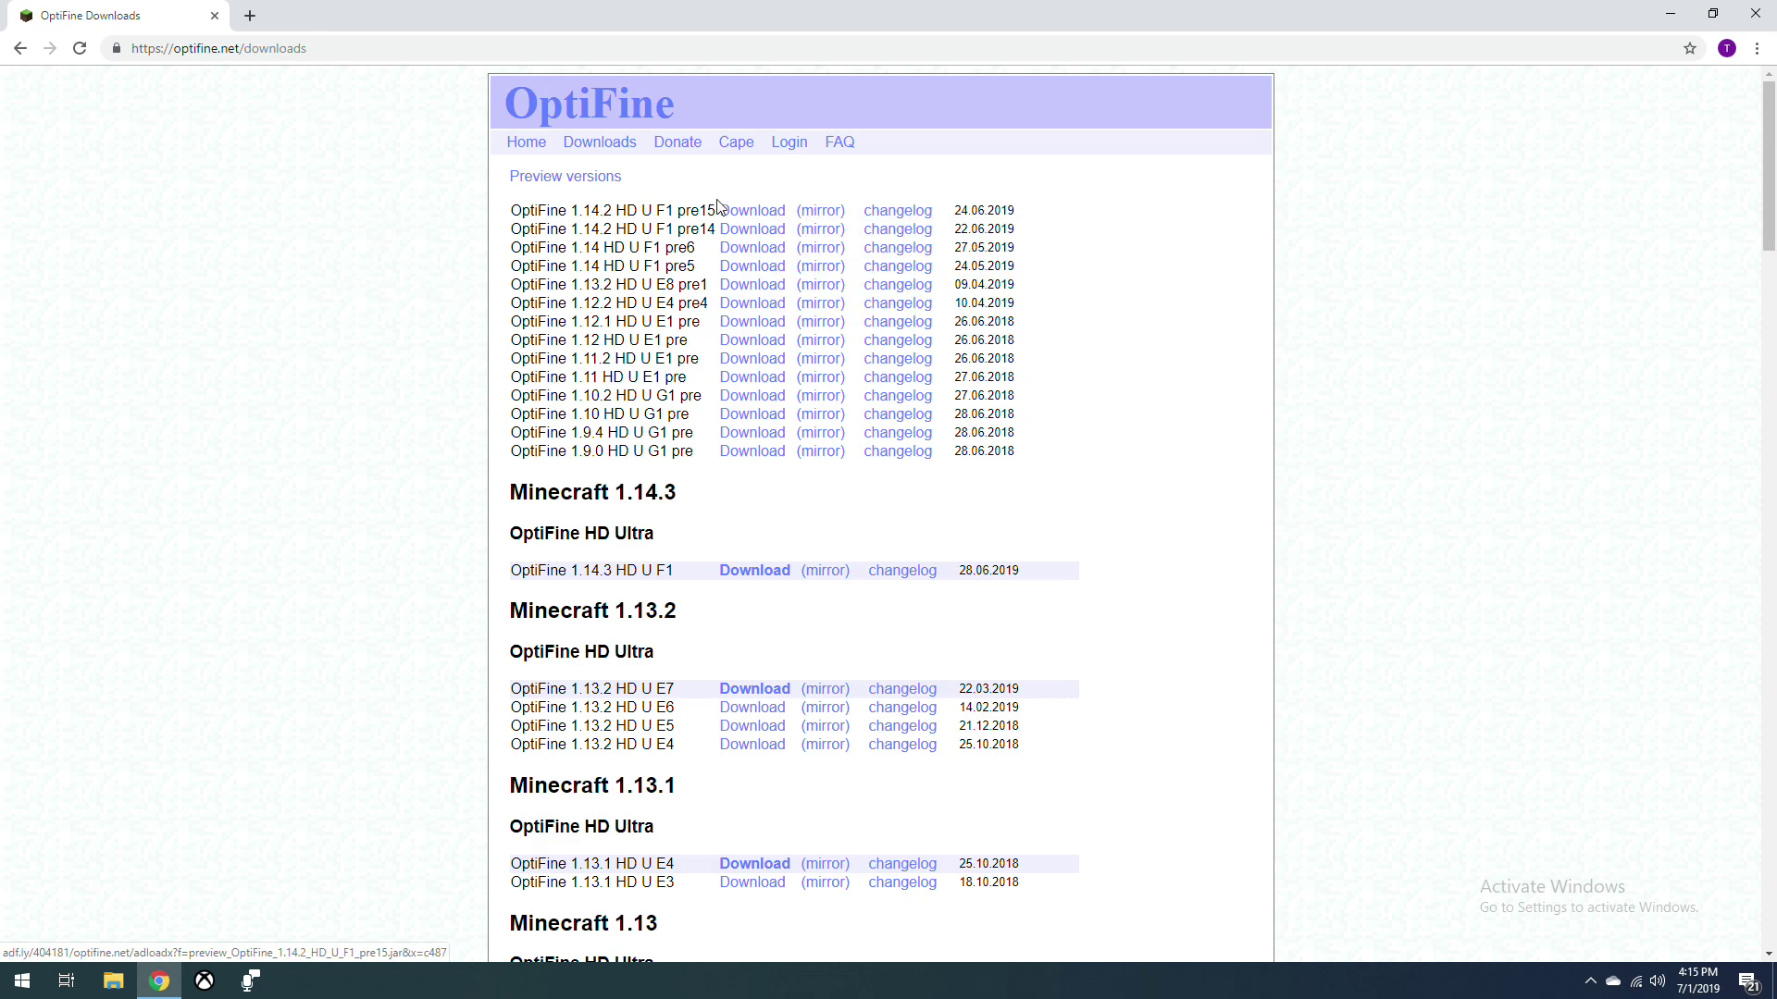
{"action": "left_click", "coordinate": [751, 211]}
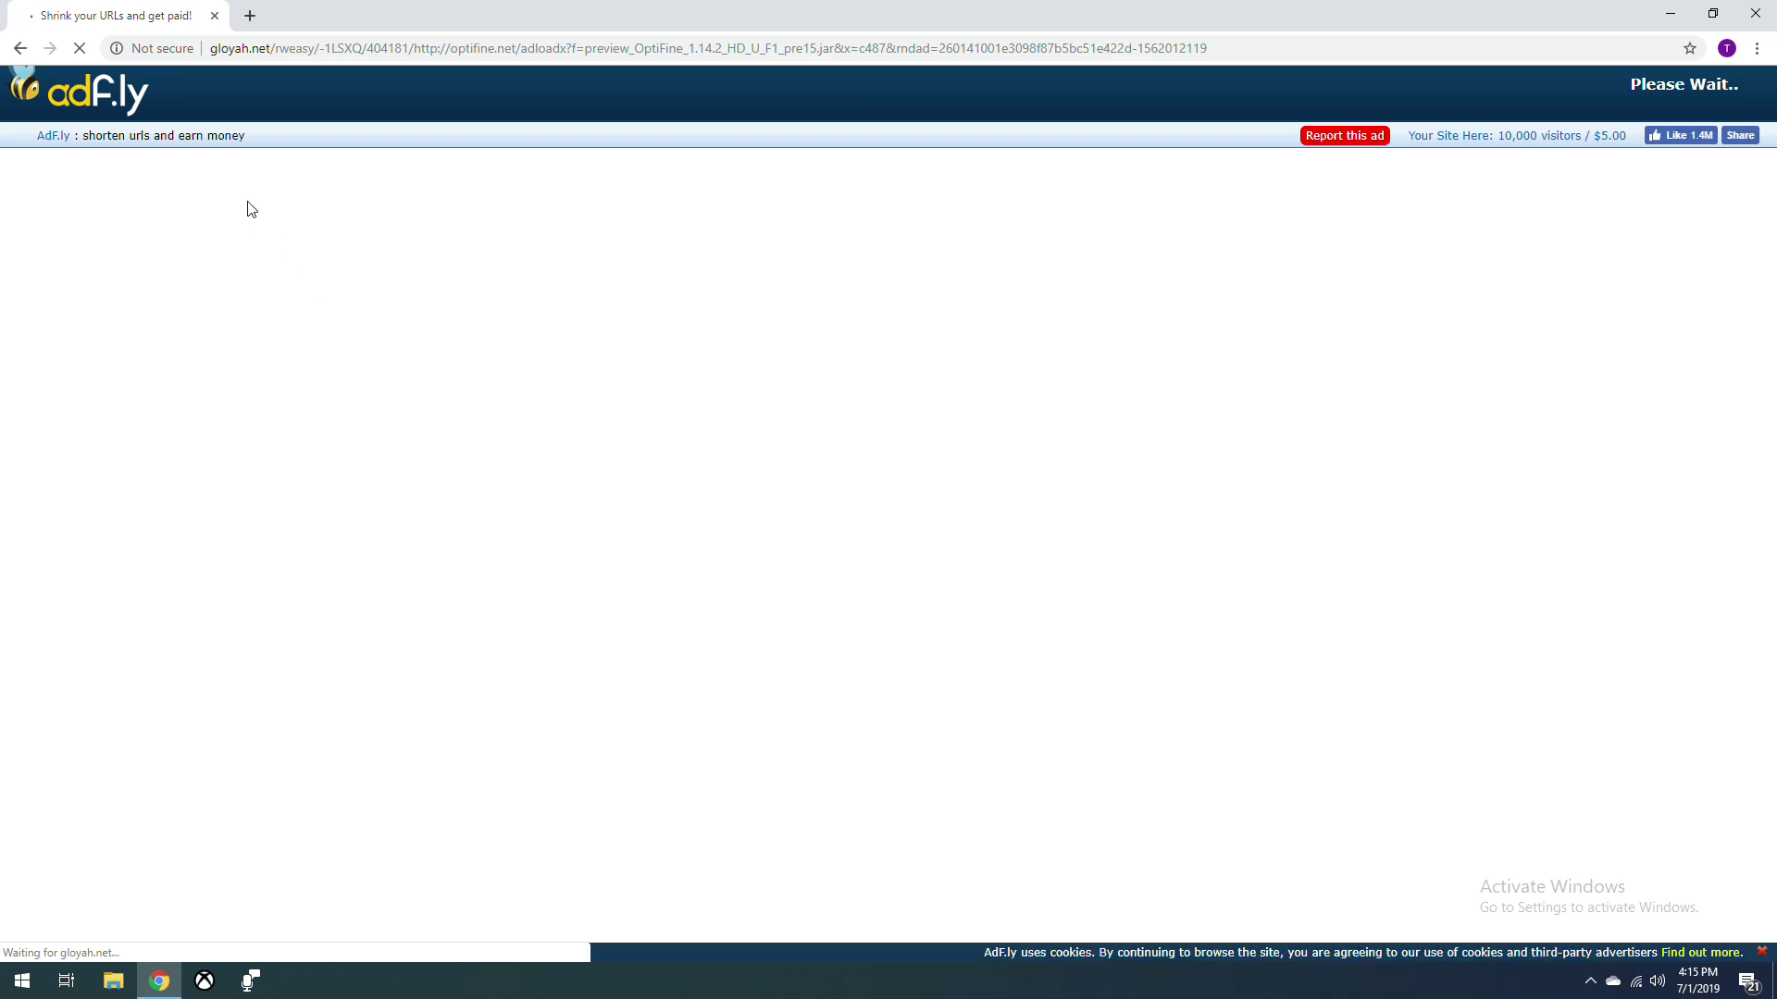
{"action": "left_click", "coordinate": [303, 150]}
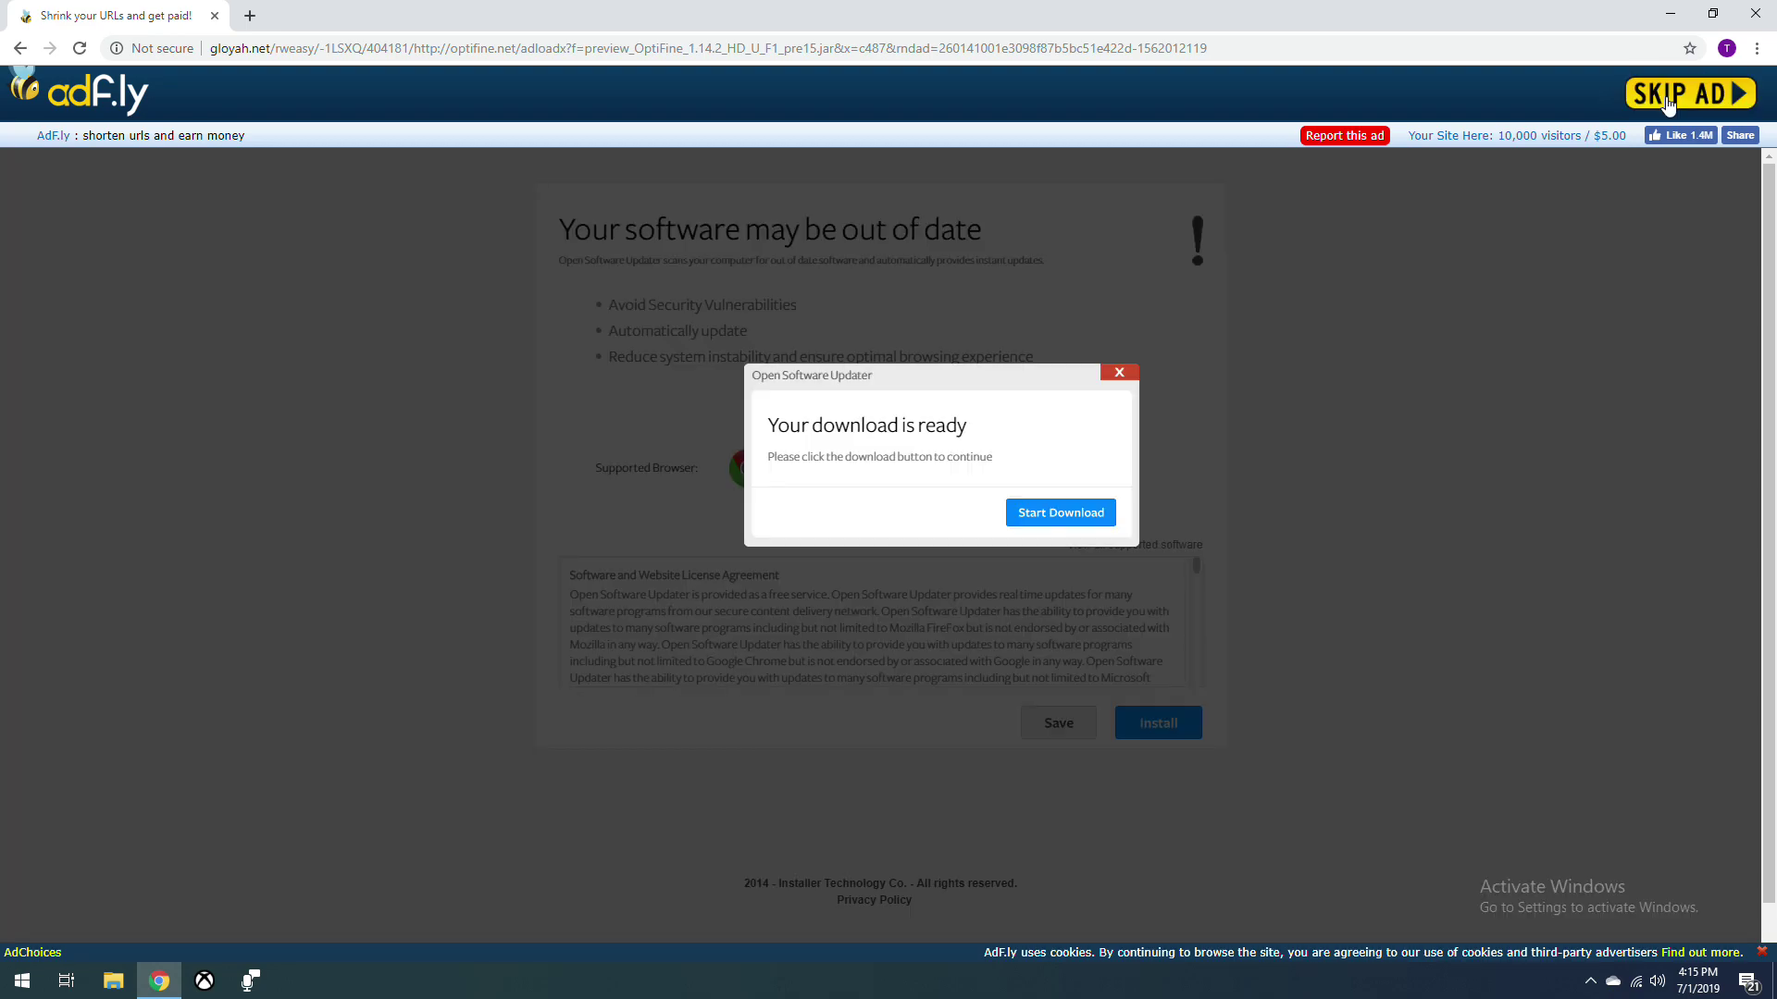
{"action": "left_click", "coordinate": [1670, 100]}
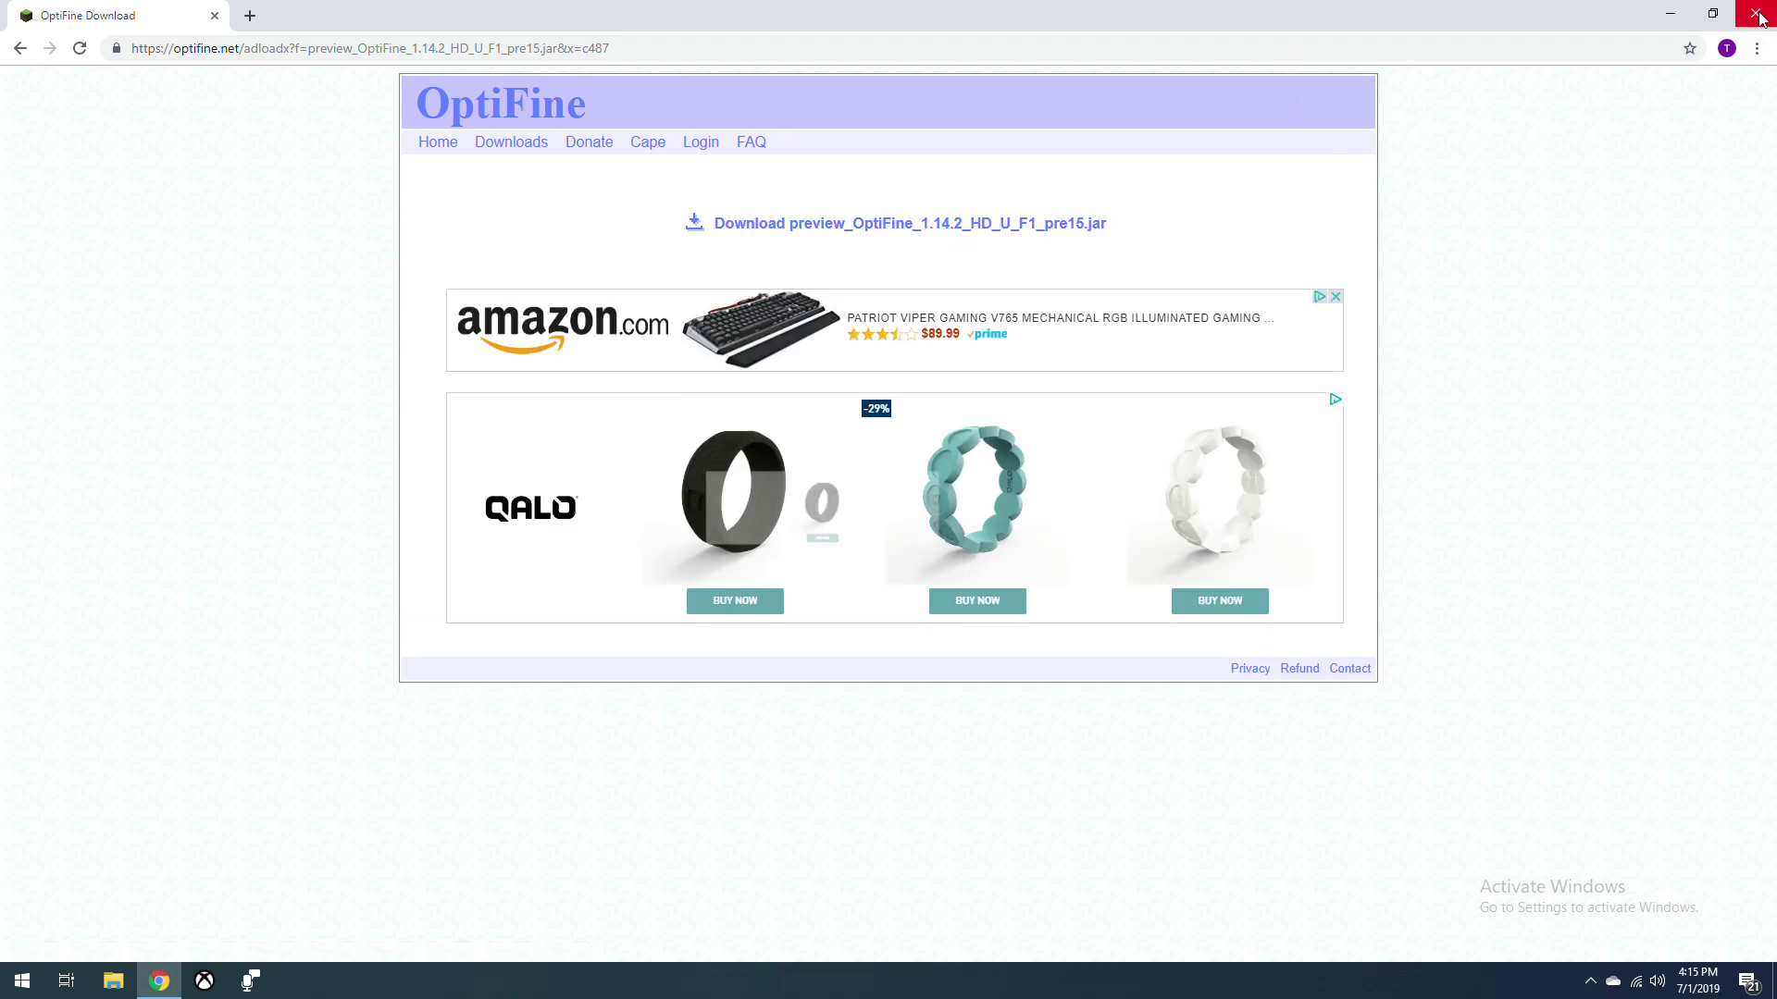
{"action": "left_click", "coordinate": [980, 230]}
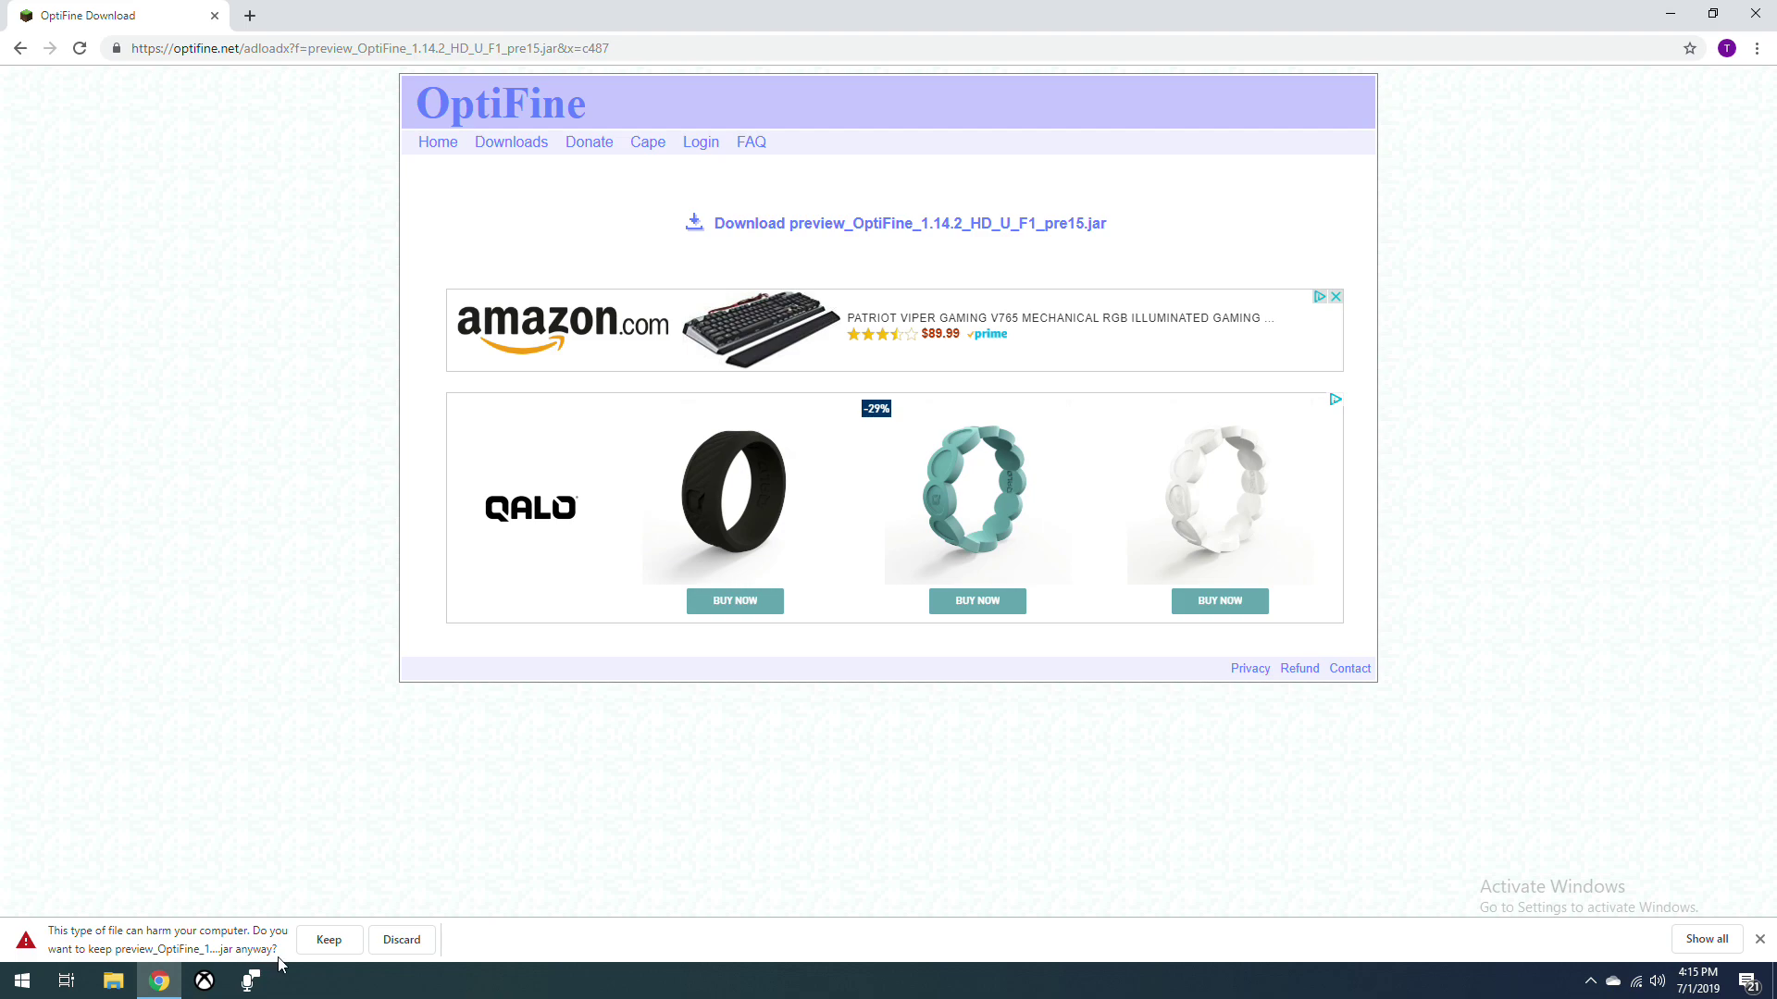
{"action": "left_click", "coordinate": [330, 940]}
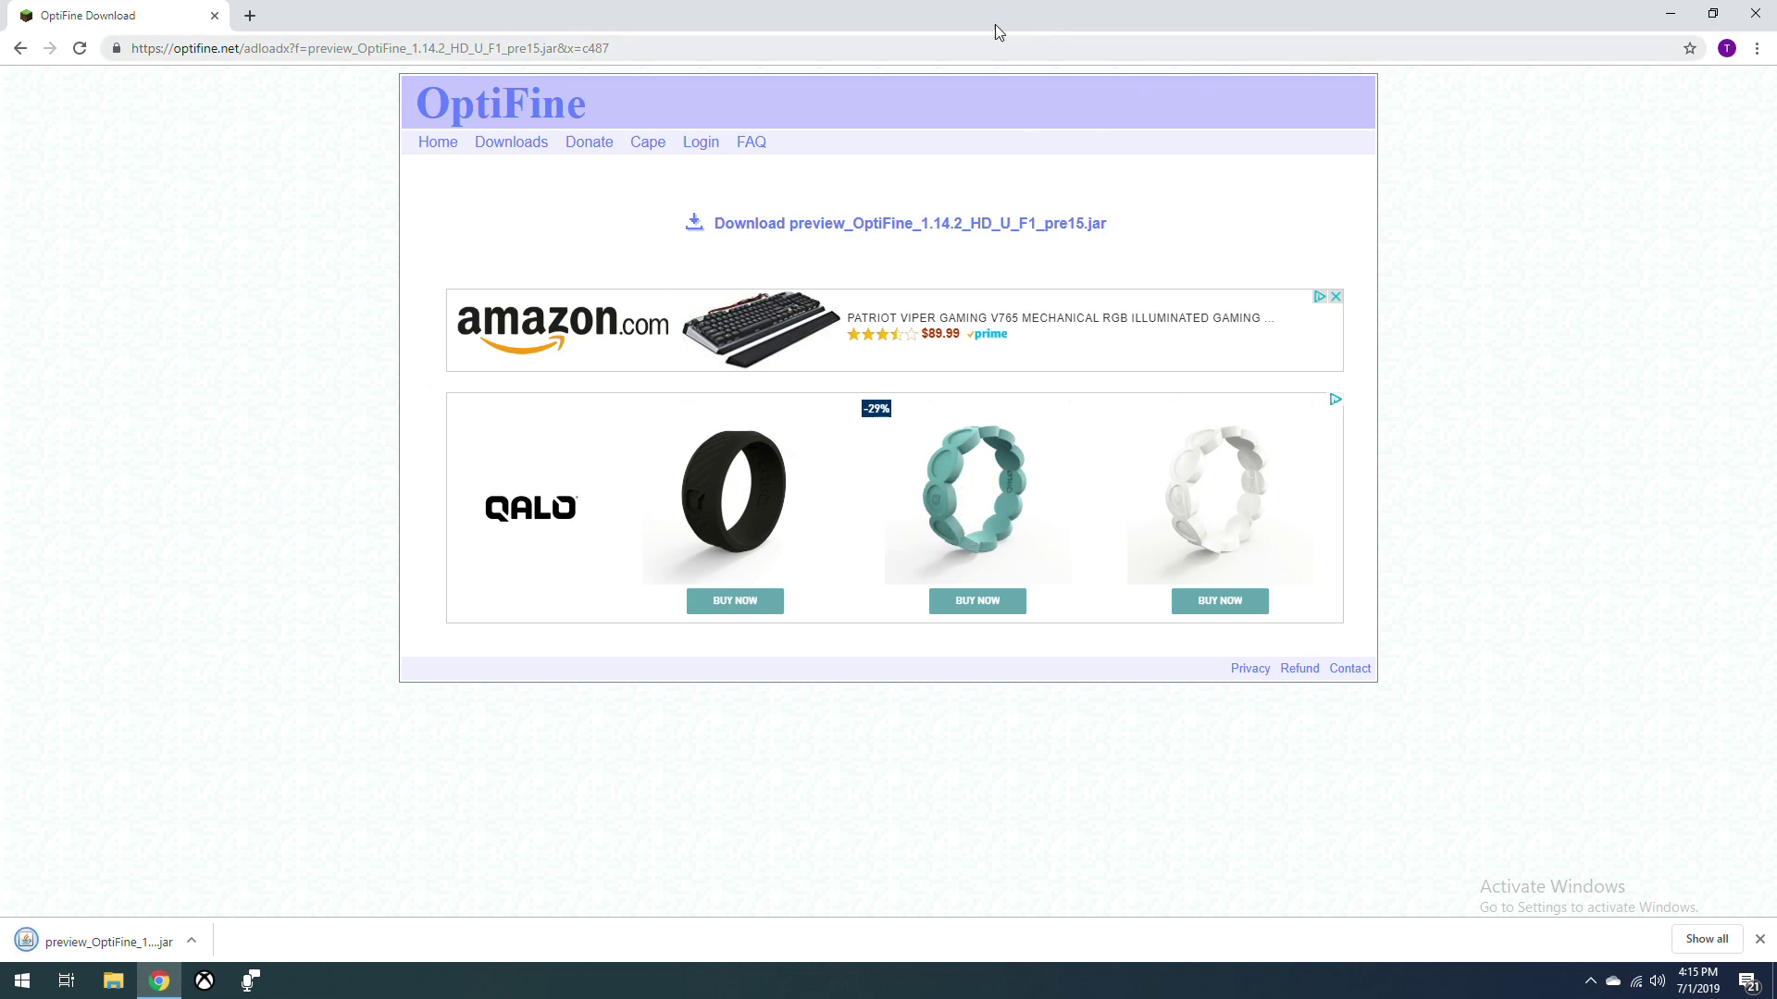
Search the web for "java" in a new tab, block the location request, and open the official java.com site
{"action": "left_click", "coordinate": [250, 15]}
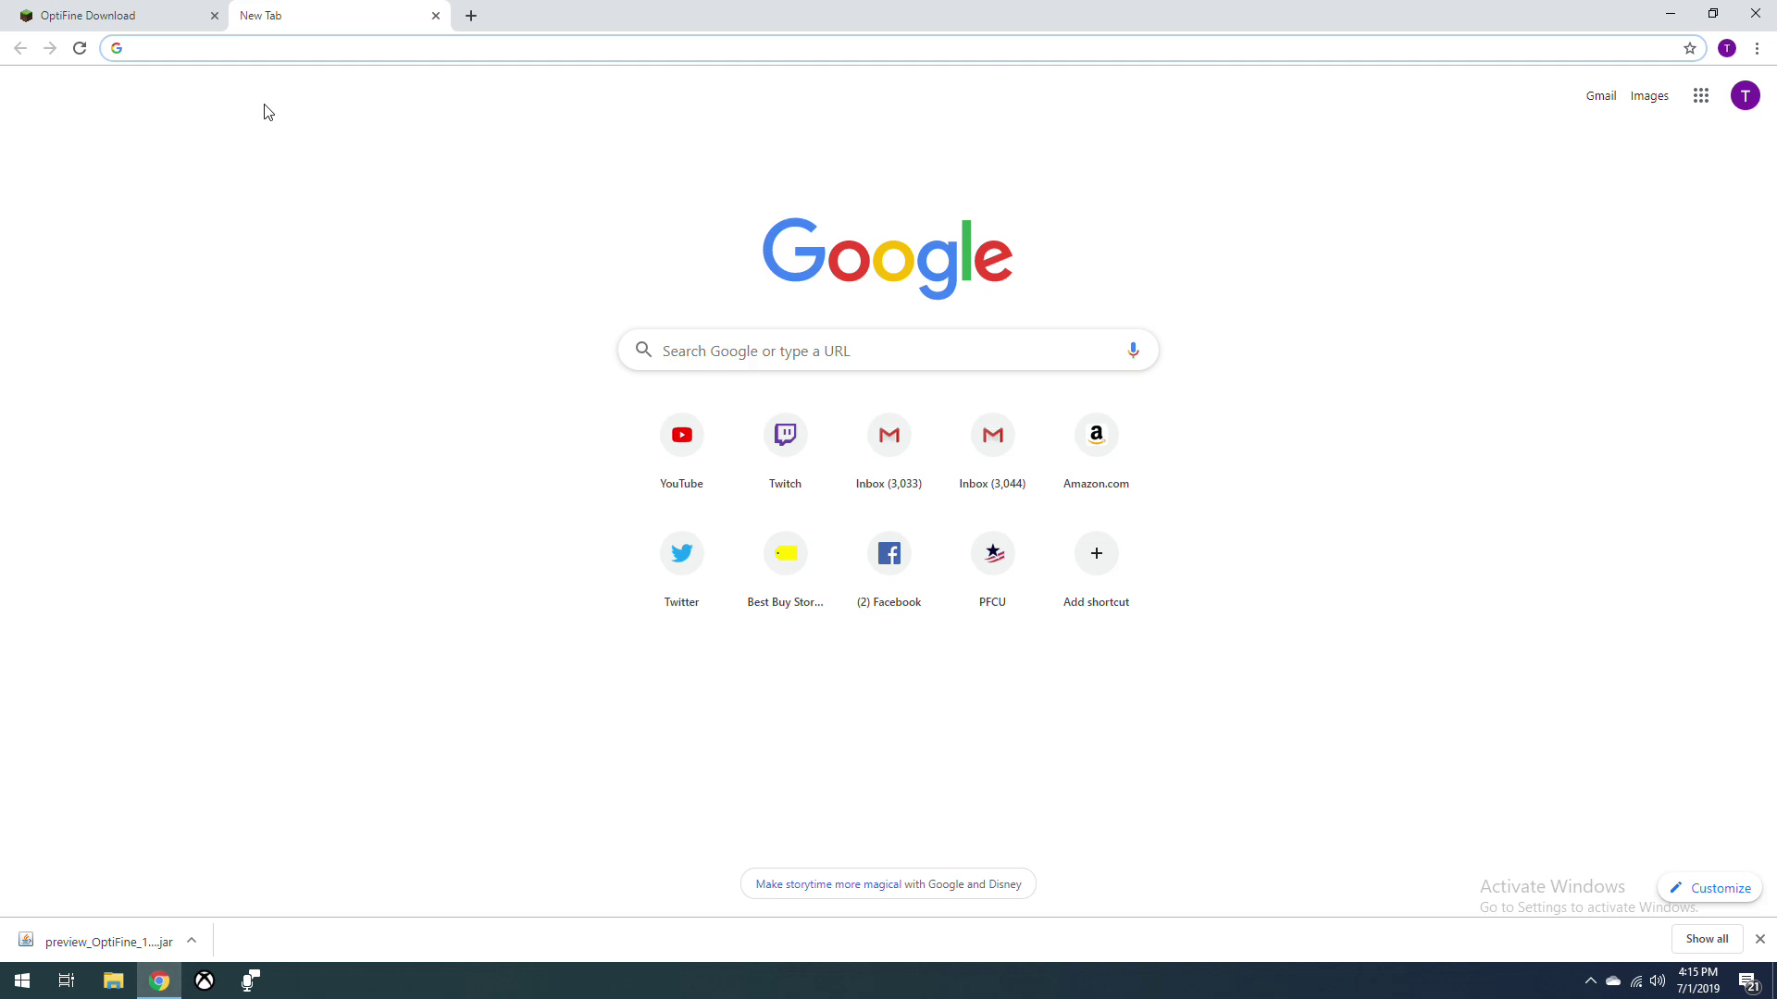
{"action": "type", "text": "java"}
{"action": "key", "text": "Return"}
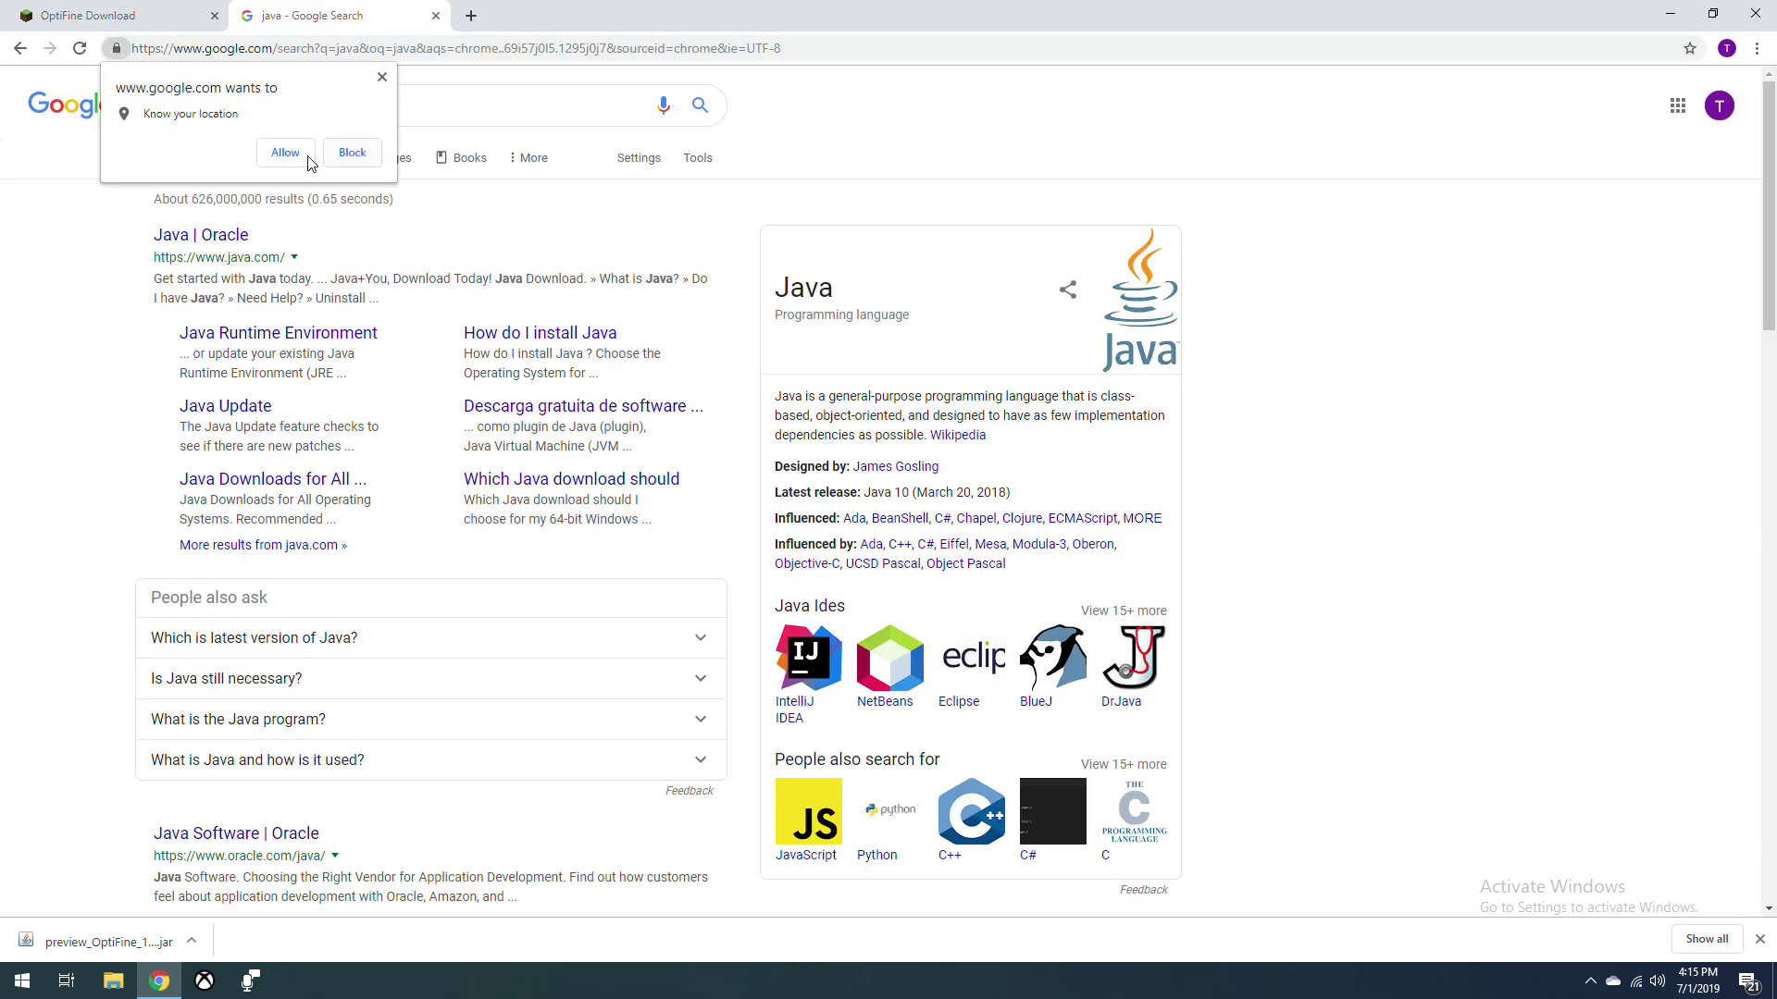
{"action": "left_click", "coordinate": [352, 152]}
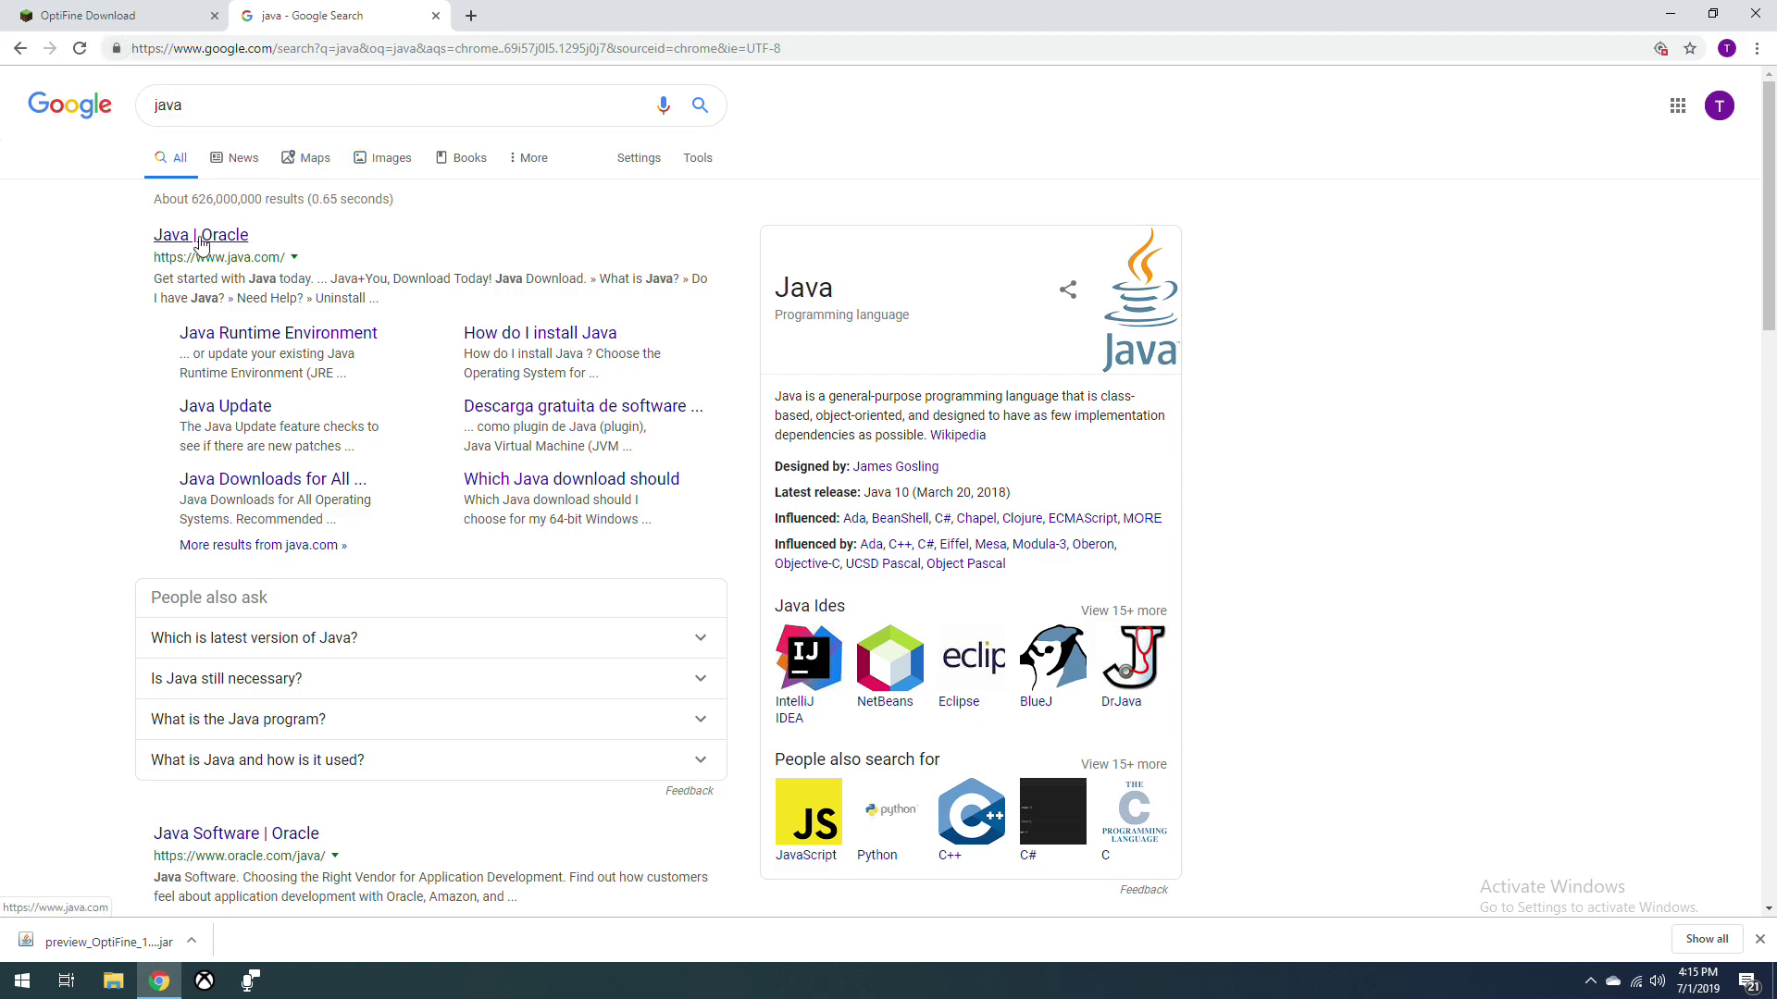
{"action": "left_click", "coordinate": [201, 239]}
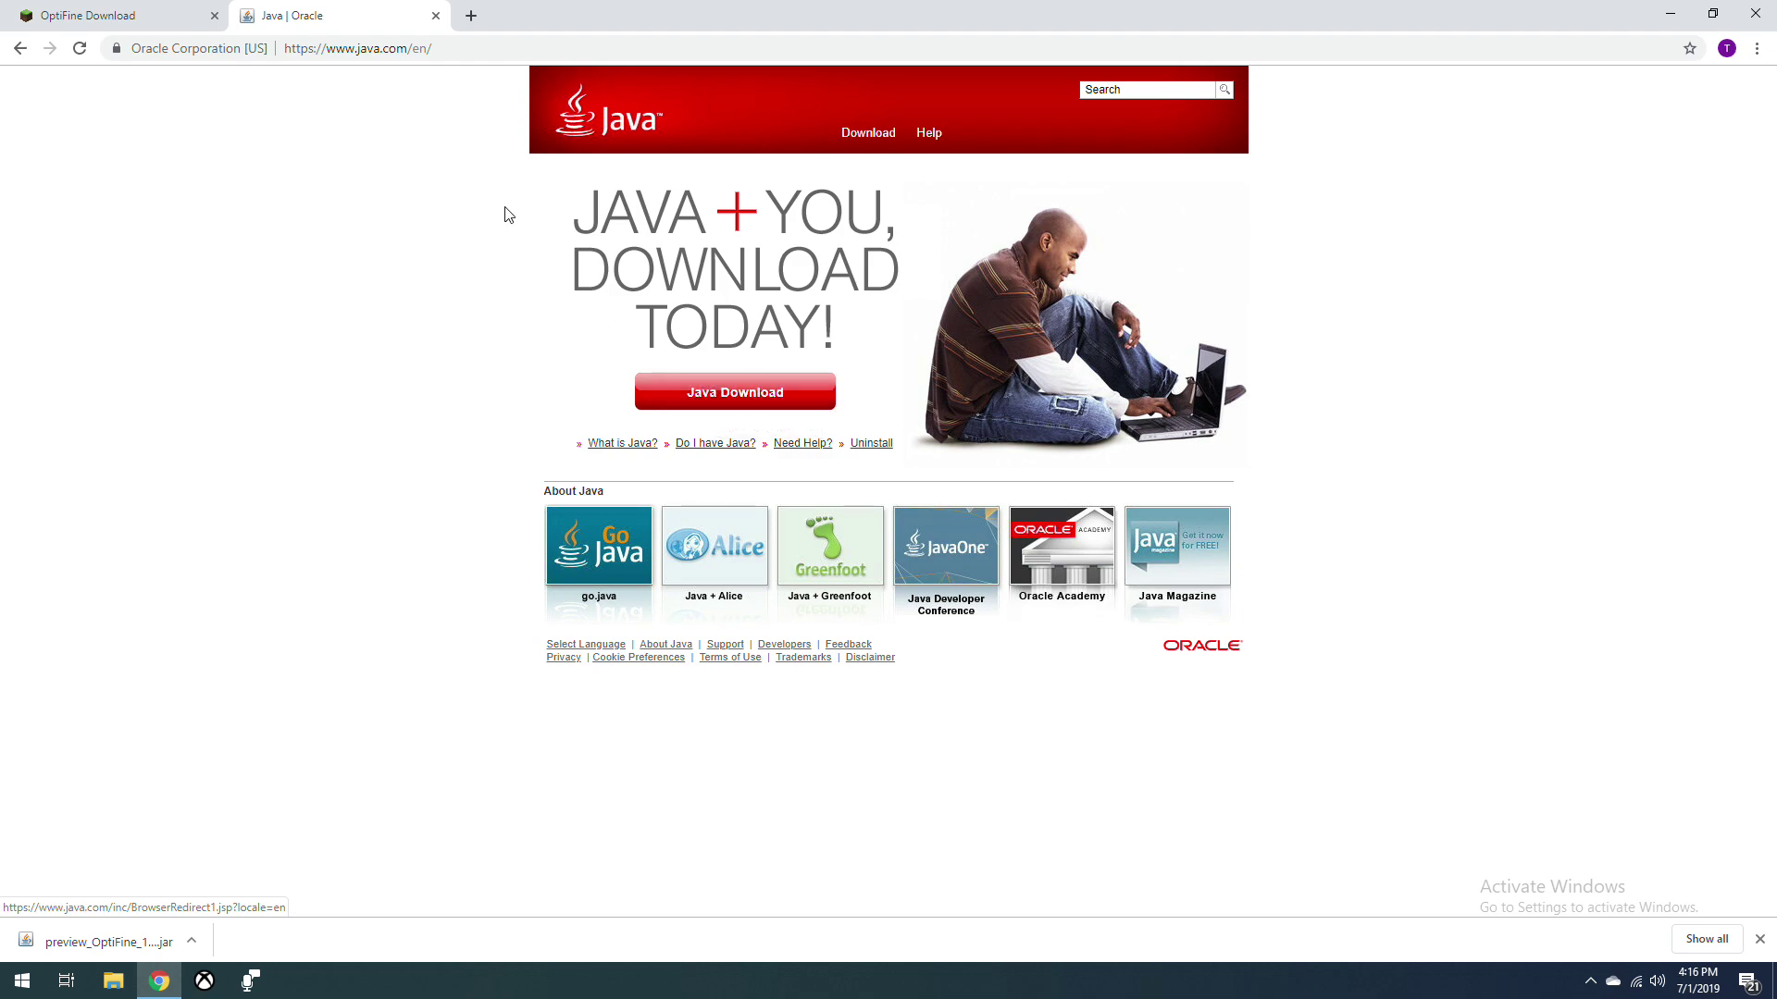
Open preview_OptiFine_1.14.2_HD_U_F1_pre15 from the Downloads folder with Java to start its installer
{"action": "left_click", "coordinate": [1672, 16]}
{"action": "left_click", "coordinate": [113, 981]}
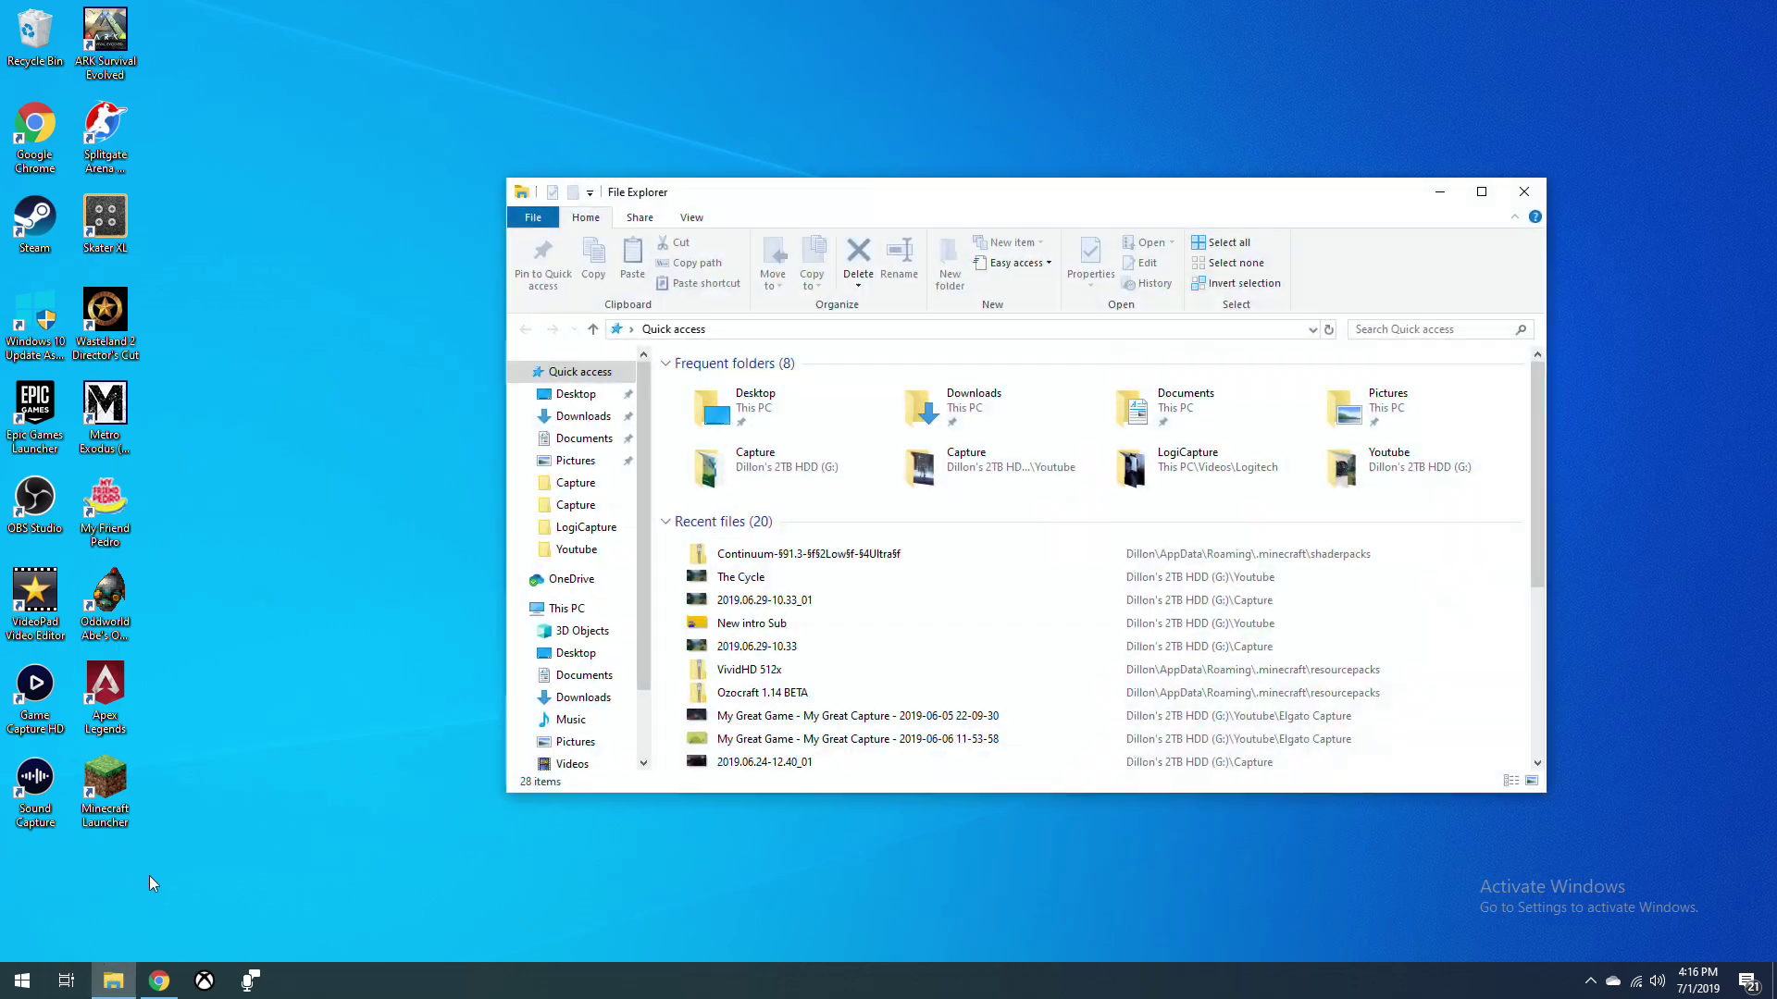
{"action": "left_click", "coordinate": [592, 424]}
{"action": "right_click", "coordinate": [830, 412]}
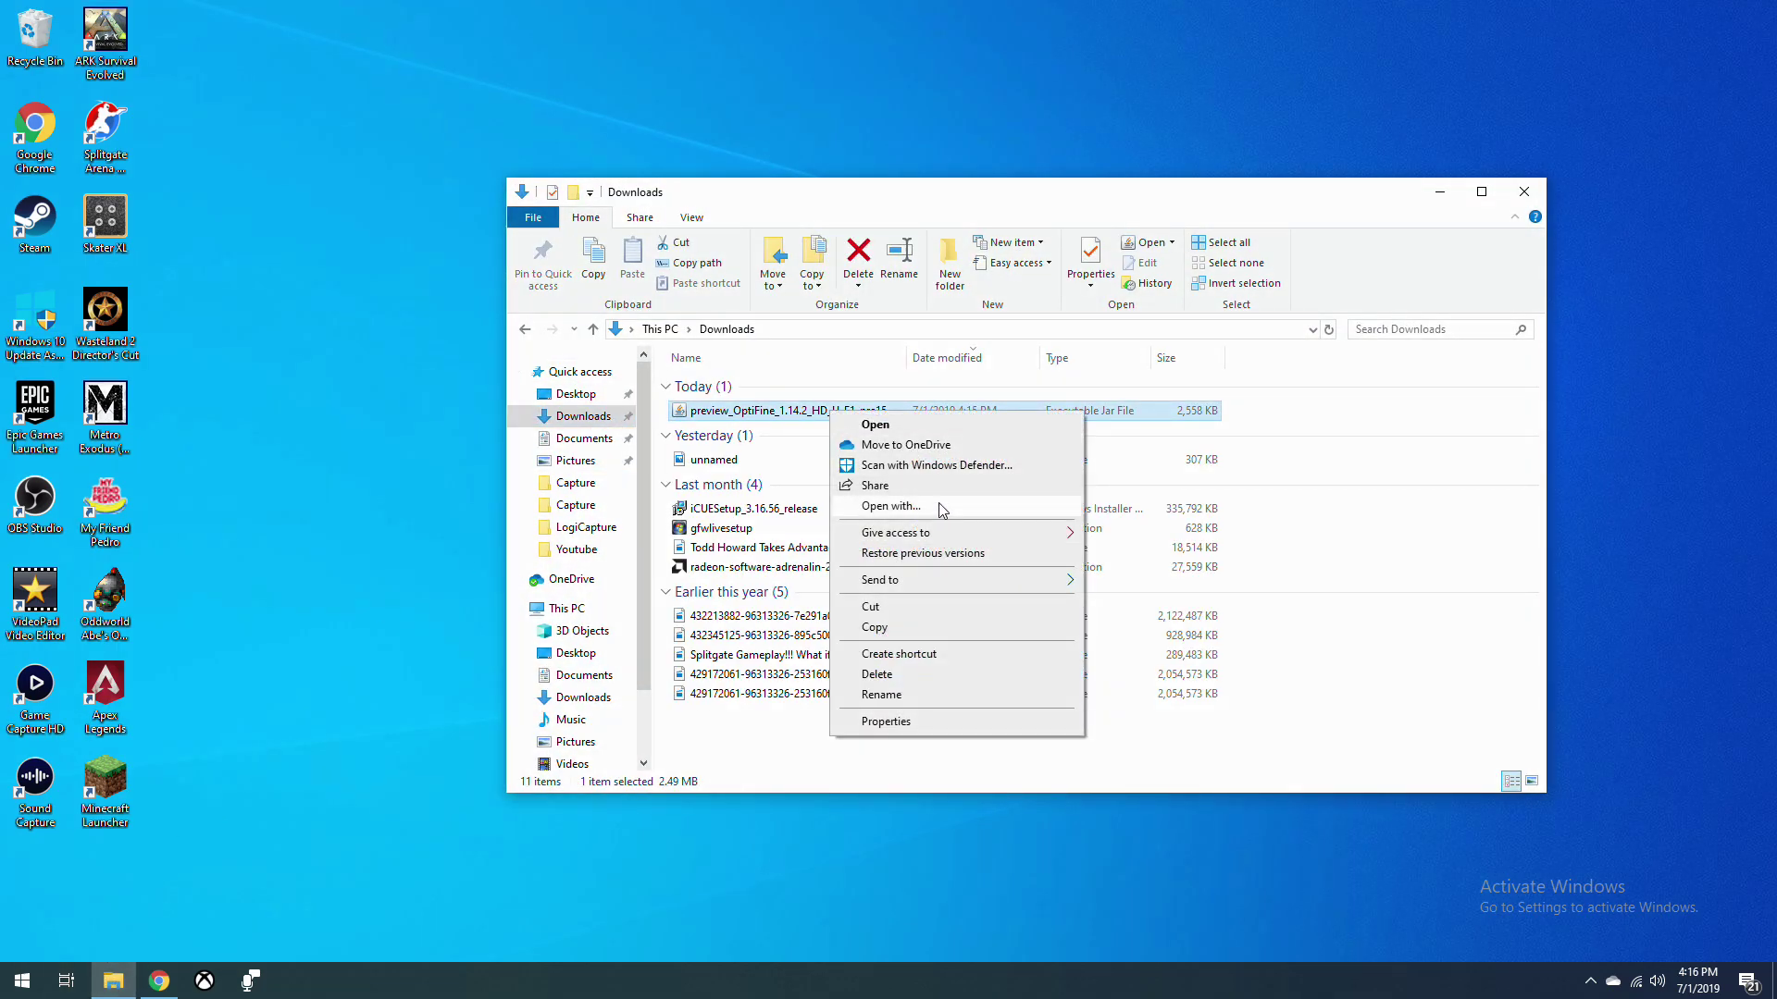
{"action": "left_click", "coordinate": [891, 505]}
{"action": "left_click", "coordinate": [950, 586]}
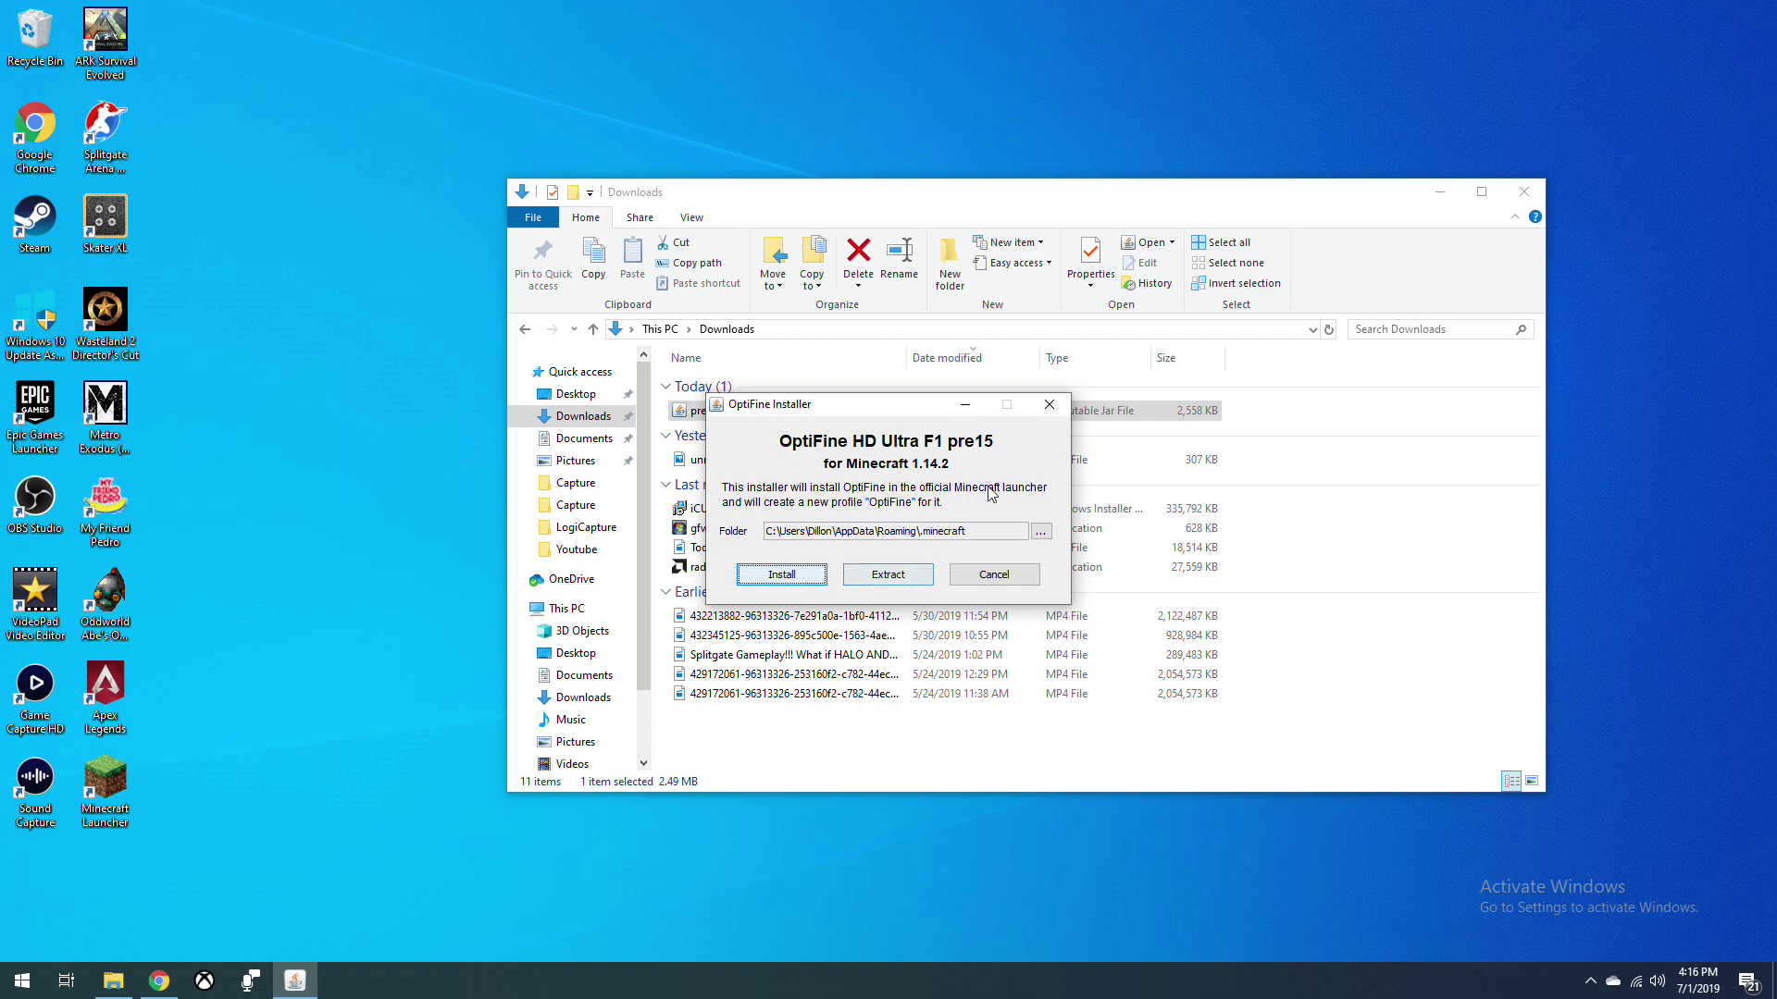
Install OptiFine HD Ultra F1 pre15 into the default .minecraft folder and close the Downloads window
{"action": "left_click", "coordinate": [808, 585]}
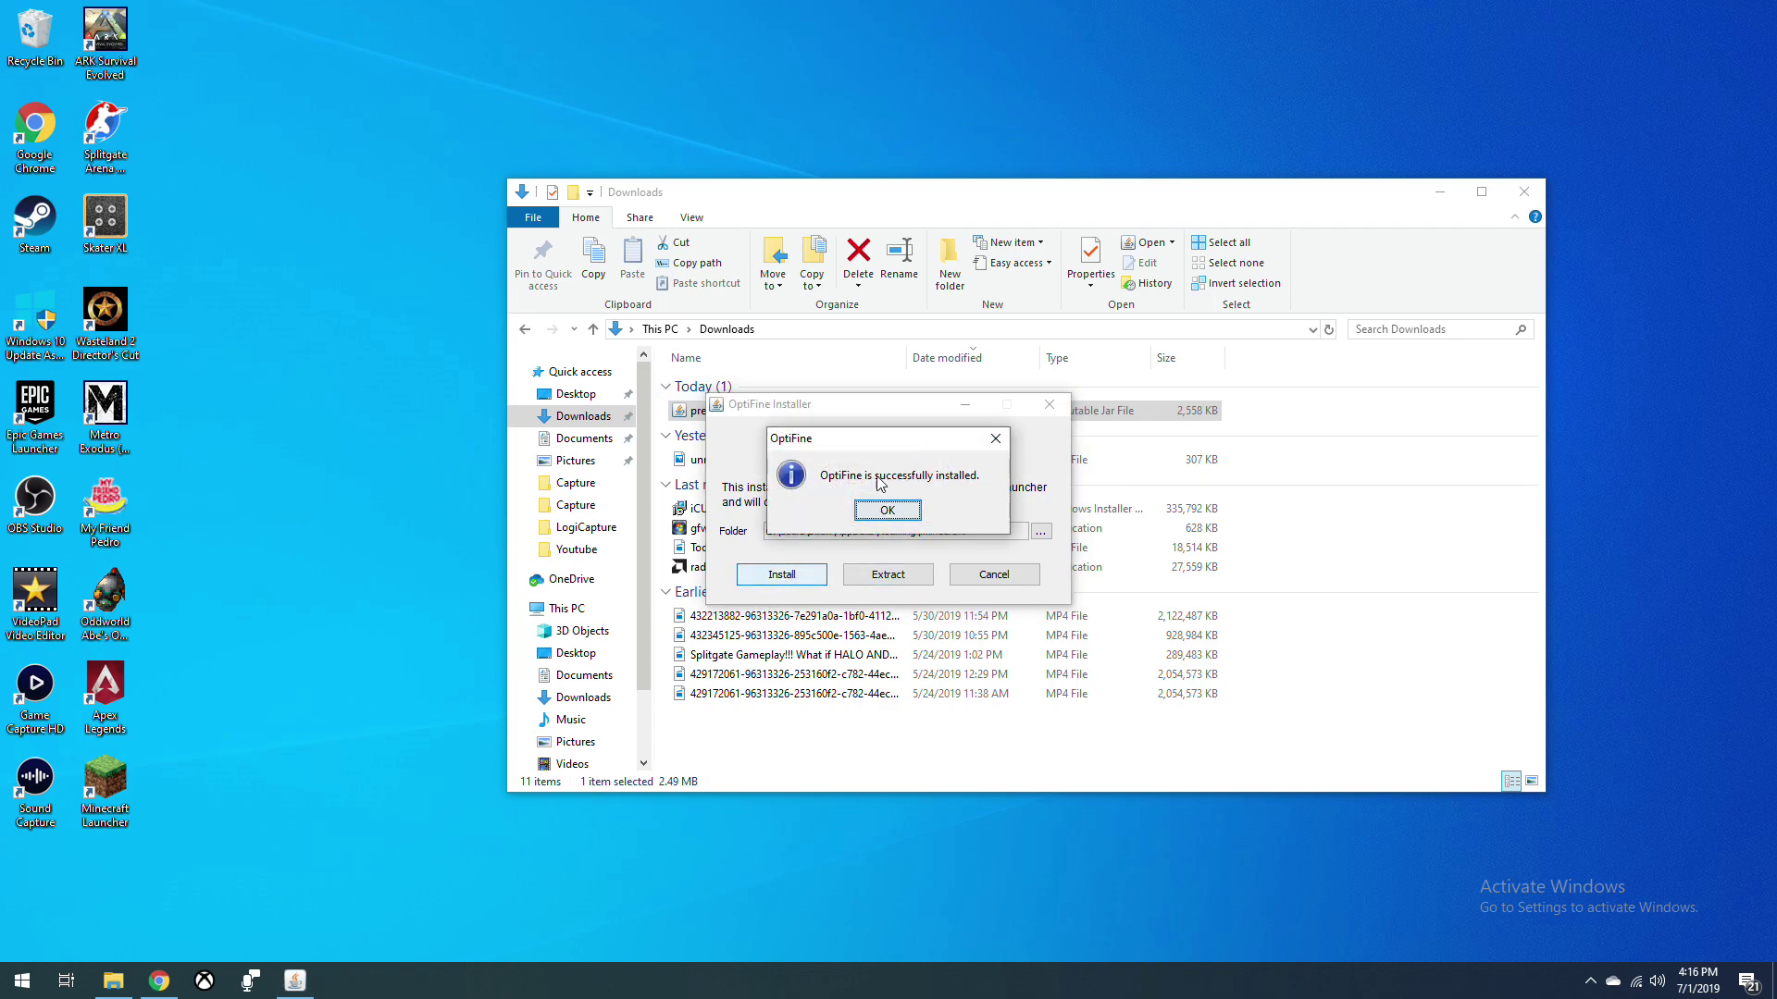
{"action": "left_click", "coordinate": [888, 510]}
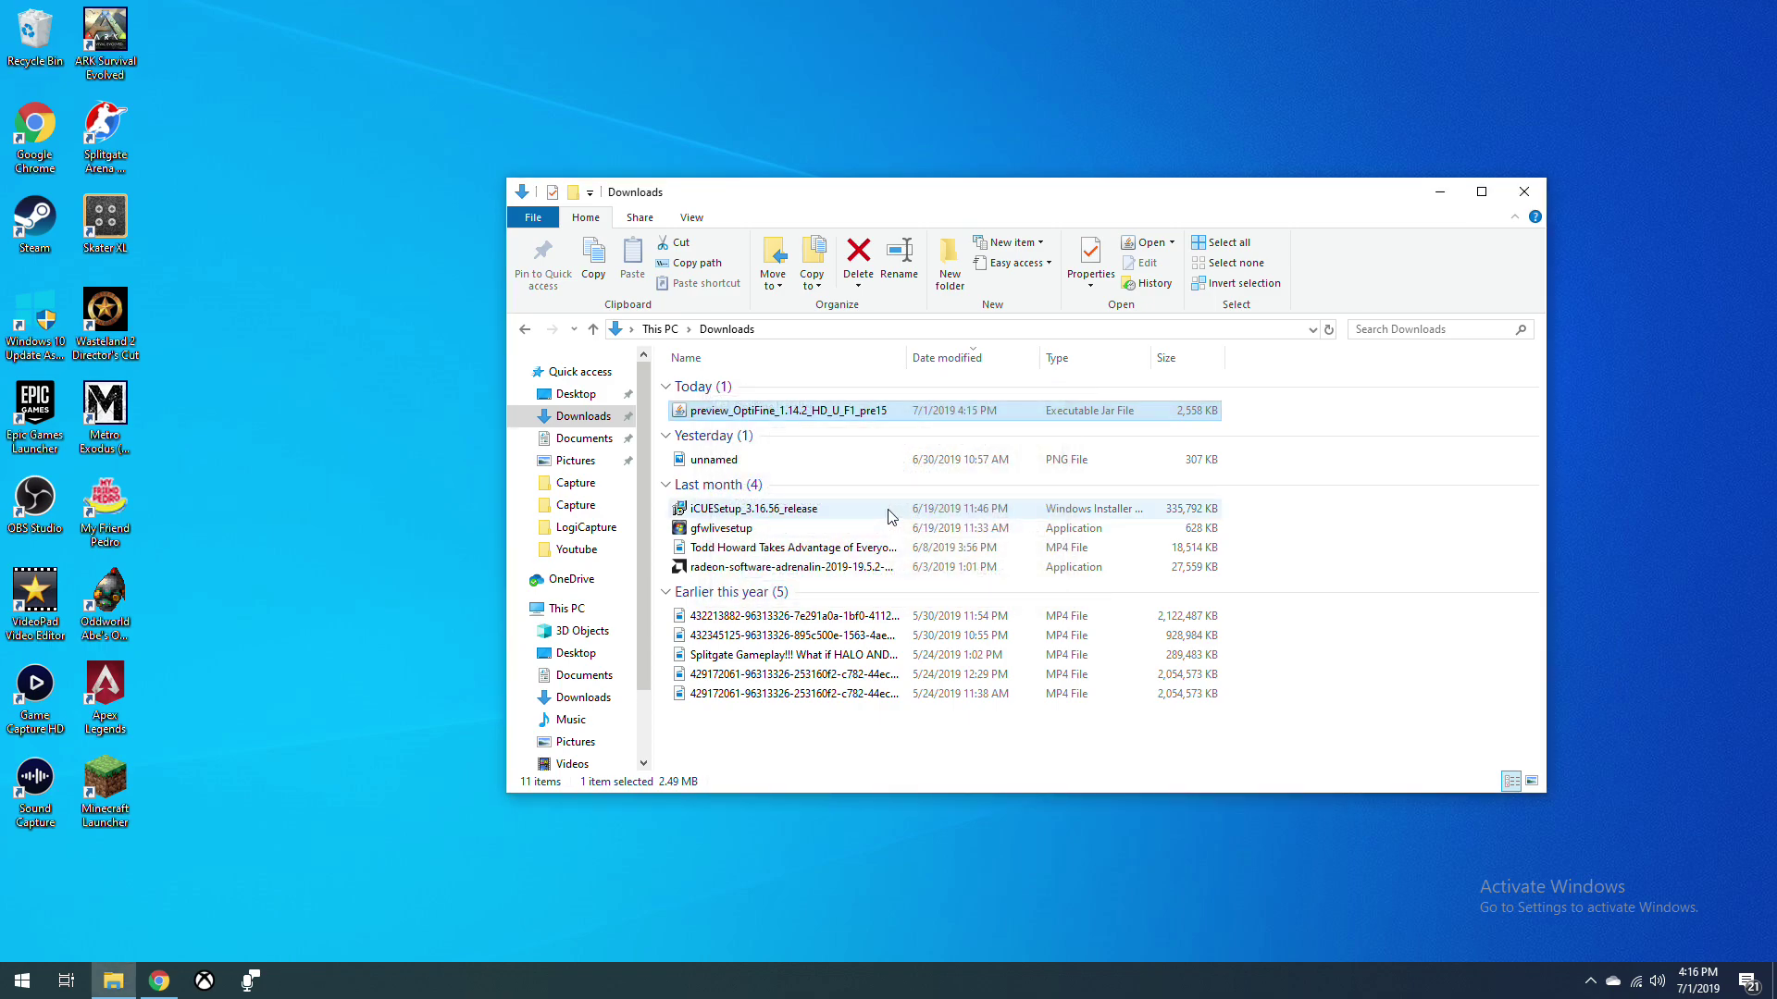
{"action": "left_click", "coordinate": [1524, 192]}
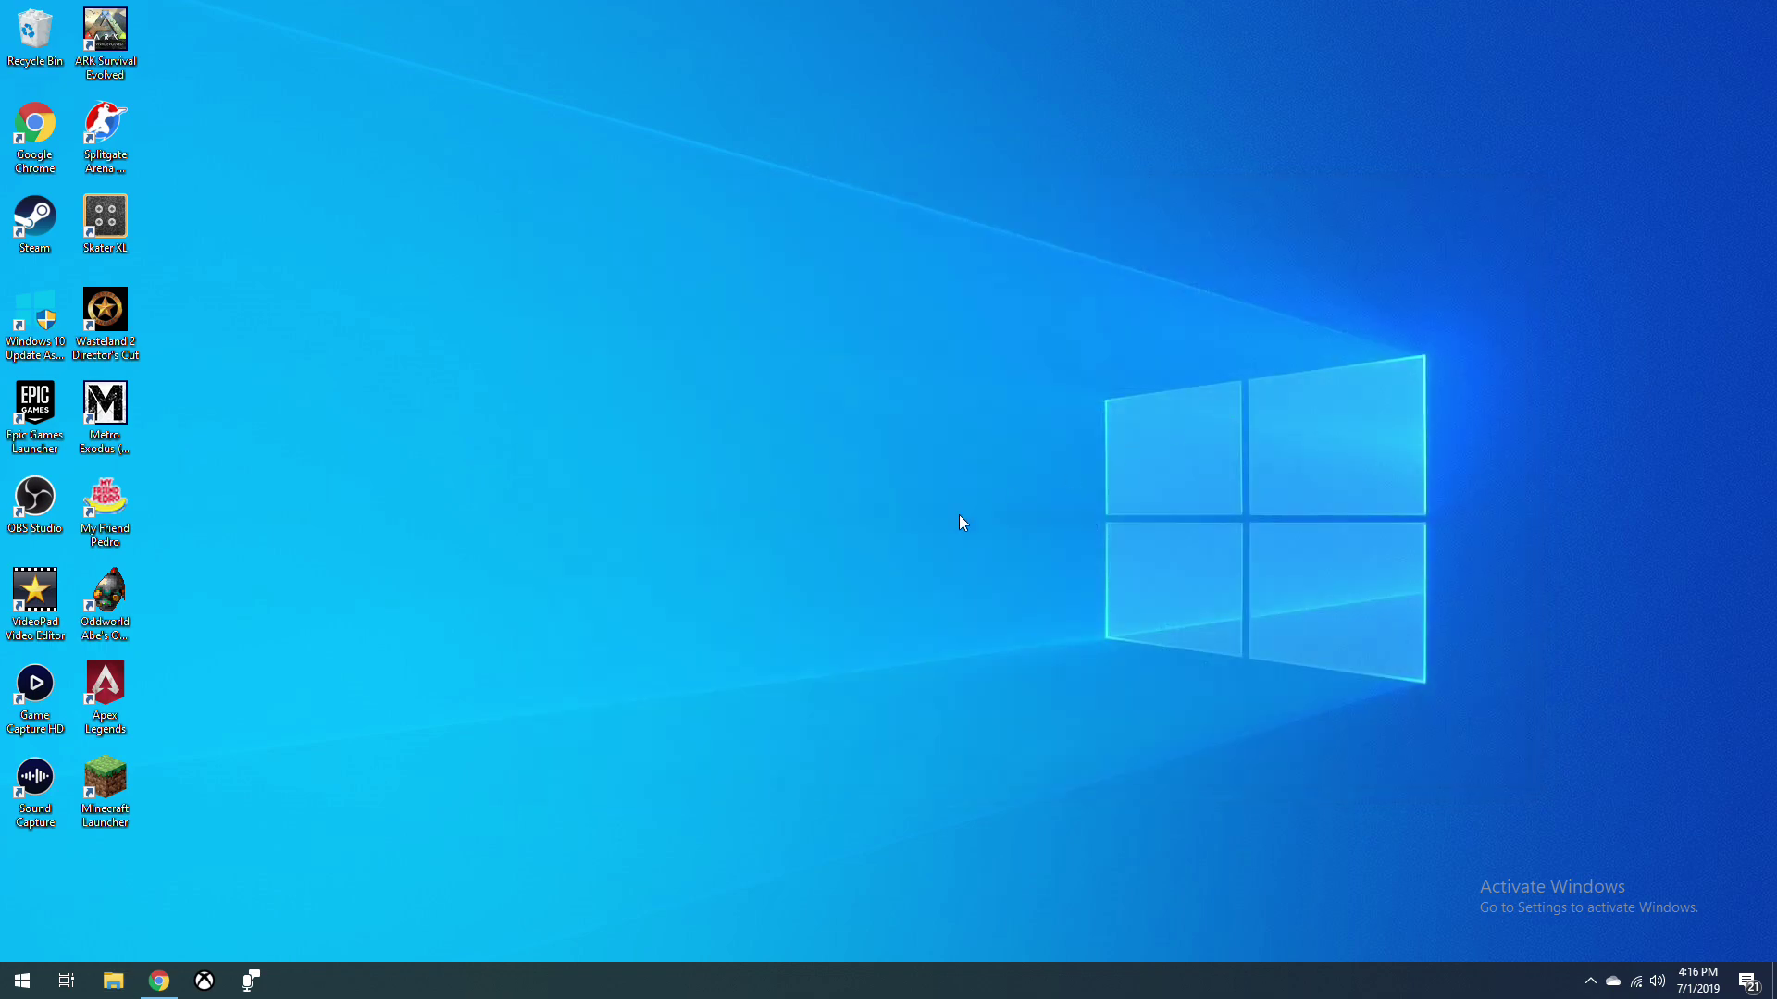
Start the Minecraft Launcher from the desktop and show the list of Java Edition installations
{"action": "double_click", "coordinate": [114, 779]}
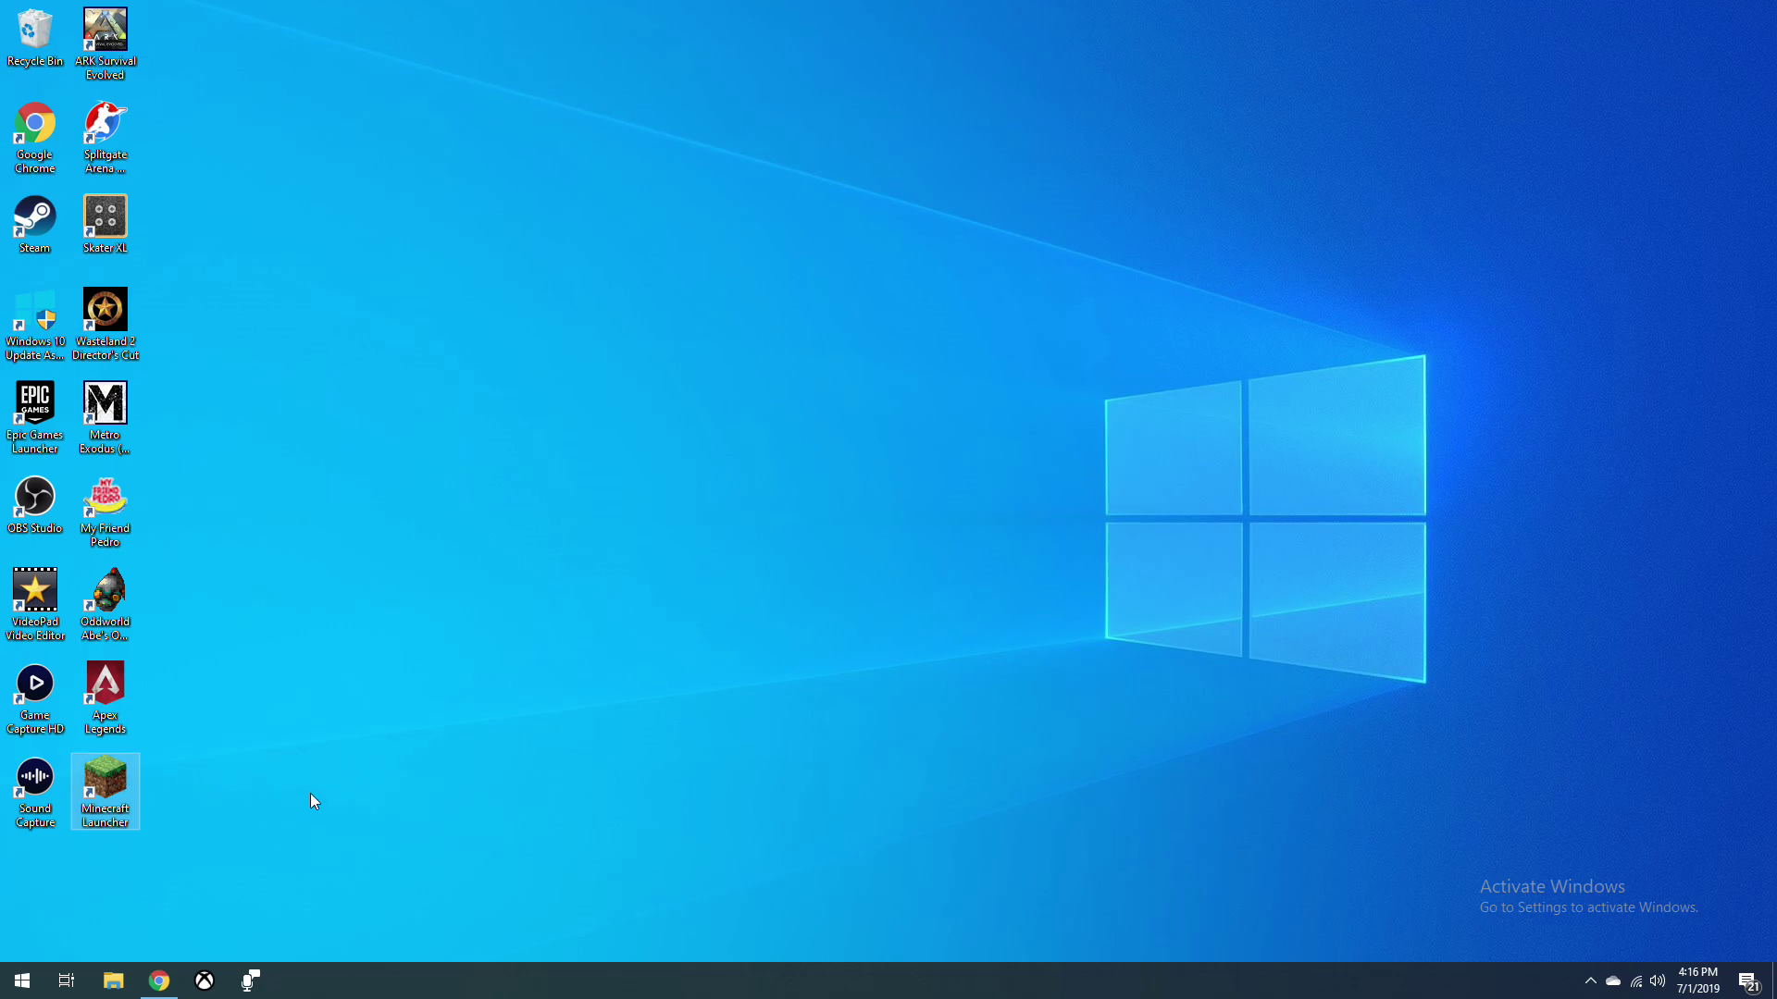
{"action": "double_click", "coordinate": [123, 794]}
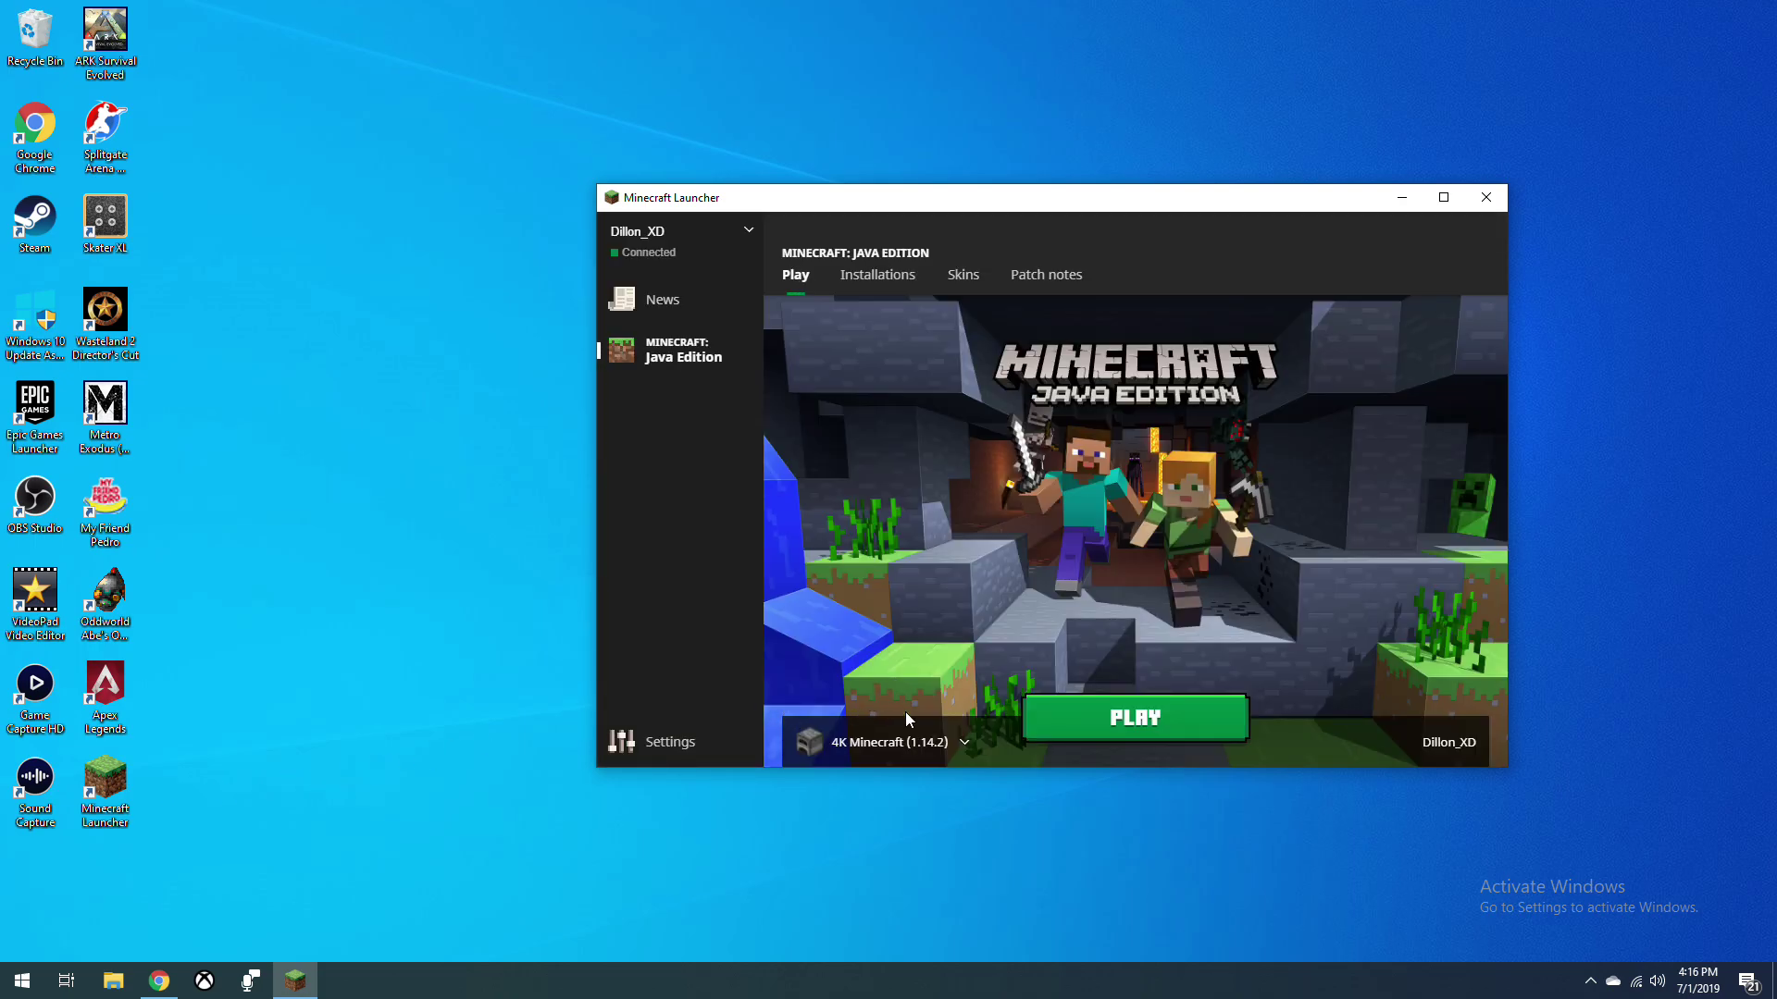
{"action": "left_click", "coordinate": [969, 742]}
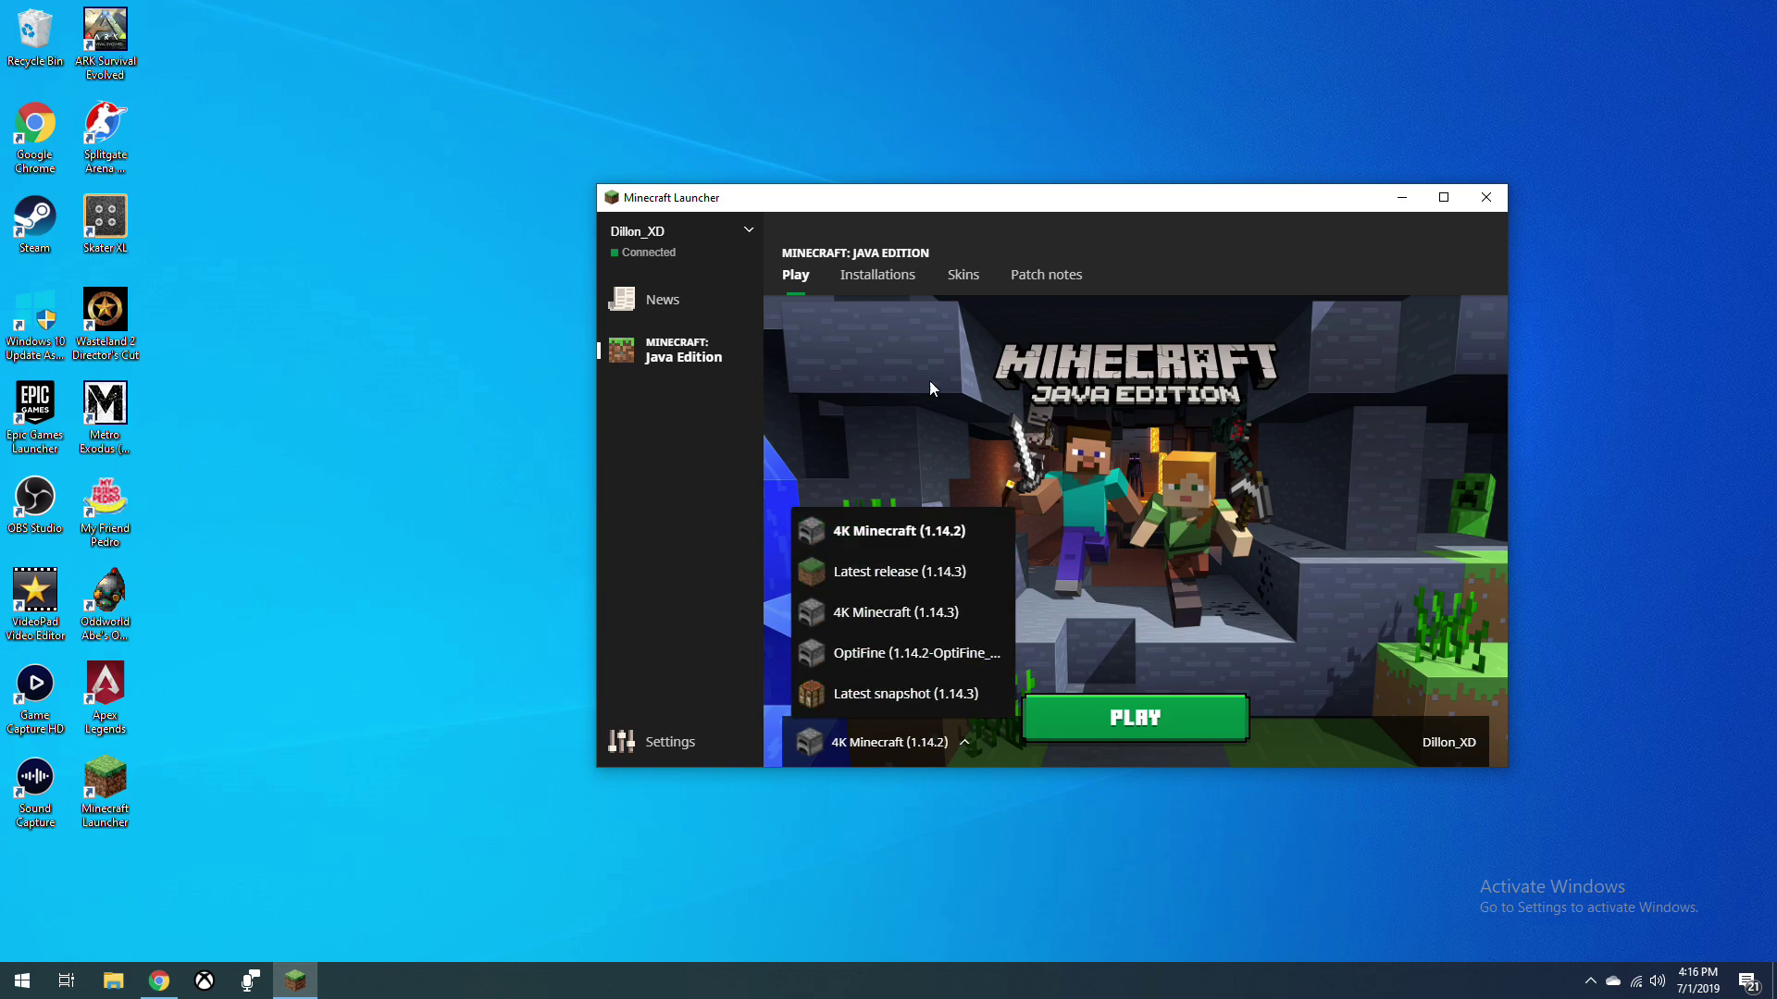
{"action": "left_click", "coordinate": [936, 282]}
{"action": "left_click", "coordinate": [870, 278]}
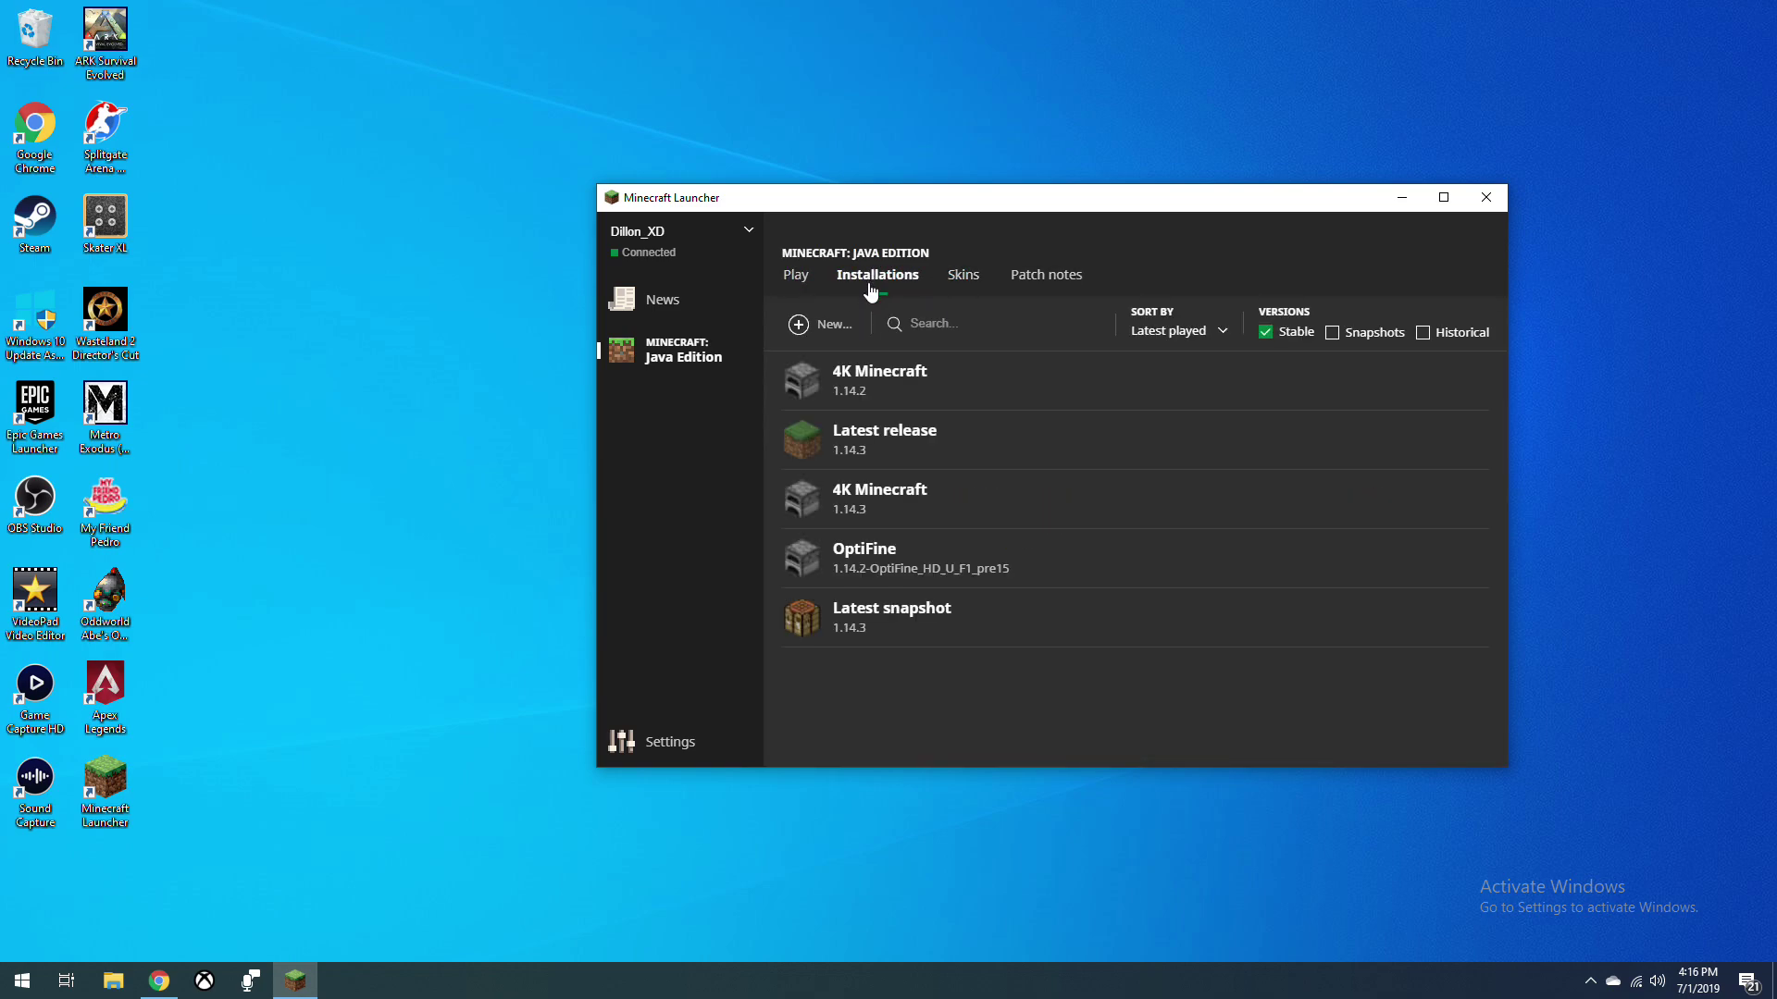
Delete both 4K Minecraft installations, versions 1.14.2 and 1.14.3, from the launcher
{"action": "mouse_move", "coordinate": [928, 400]}
{"action": "left_click", "coordinate": [1471, 383]}
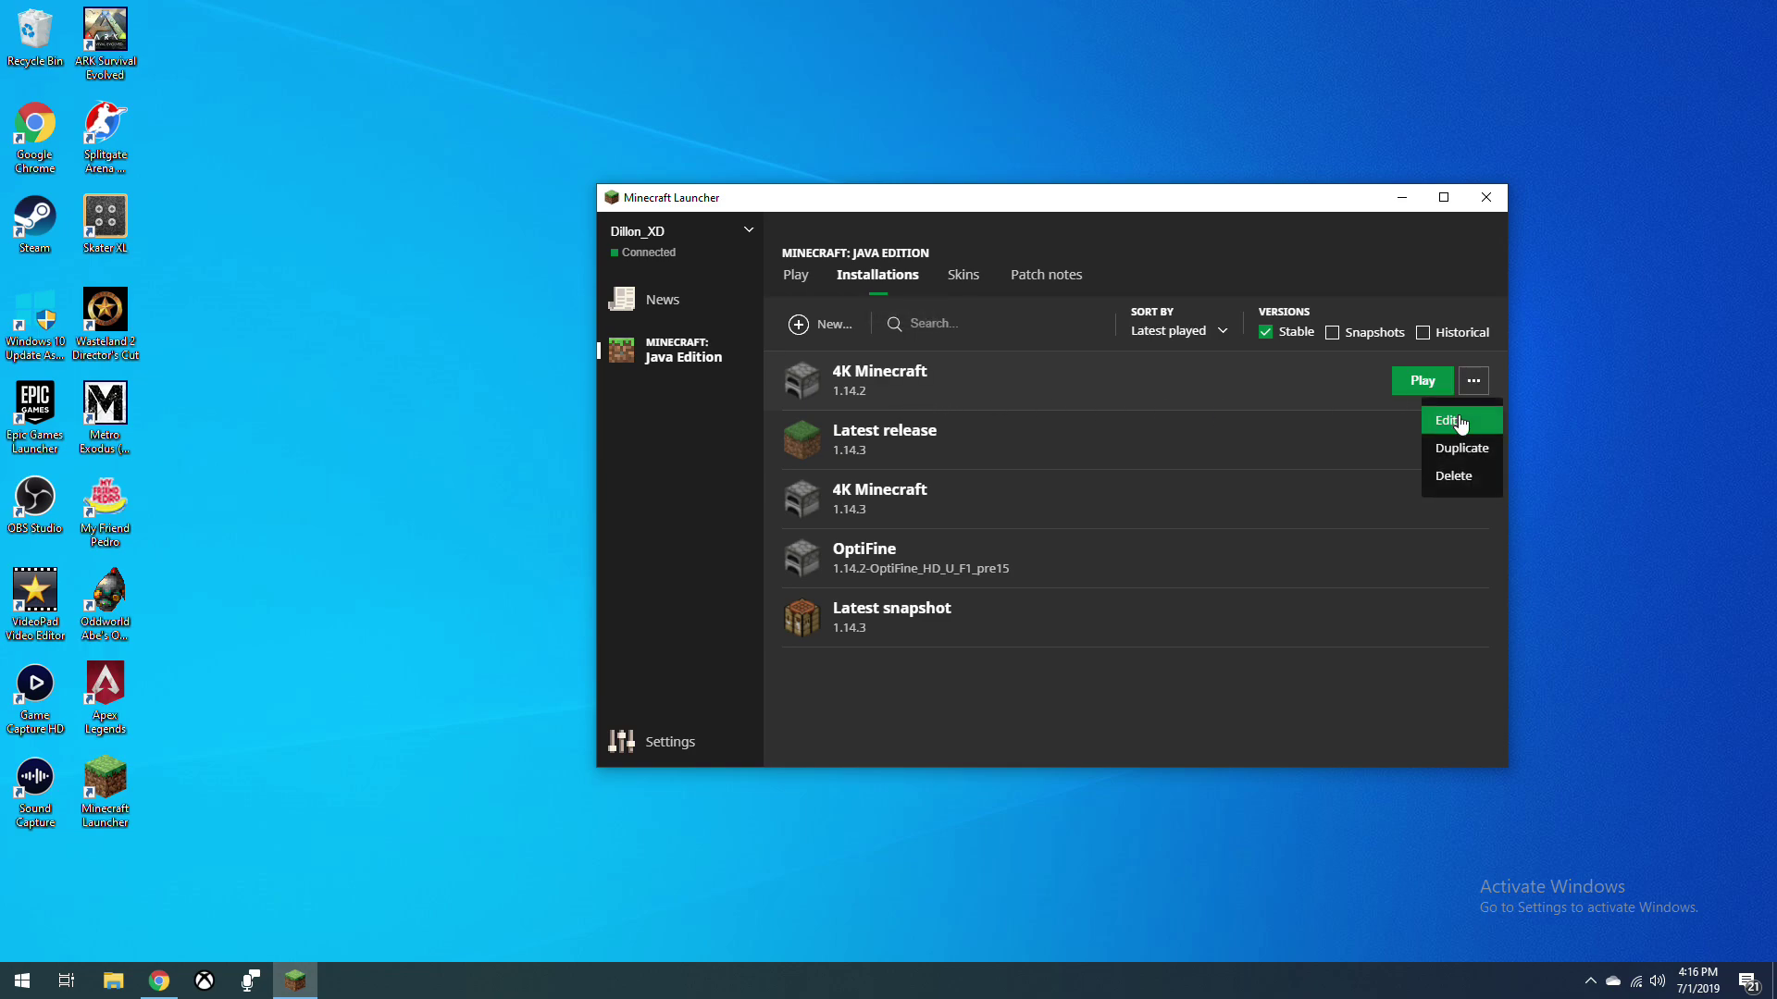
{"action": "left_click", "coordinate": [1459, 478]}
{"action": "left_click", "coordinate": [1095, 520]}
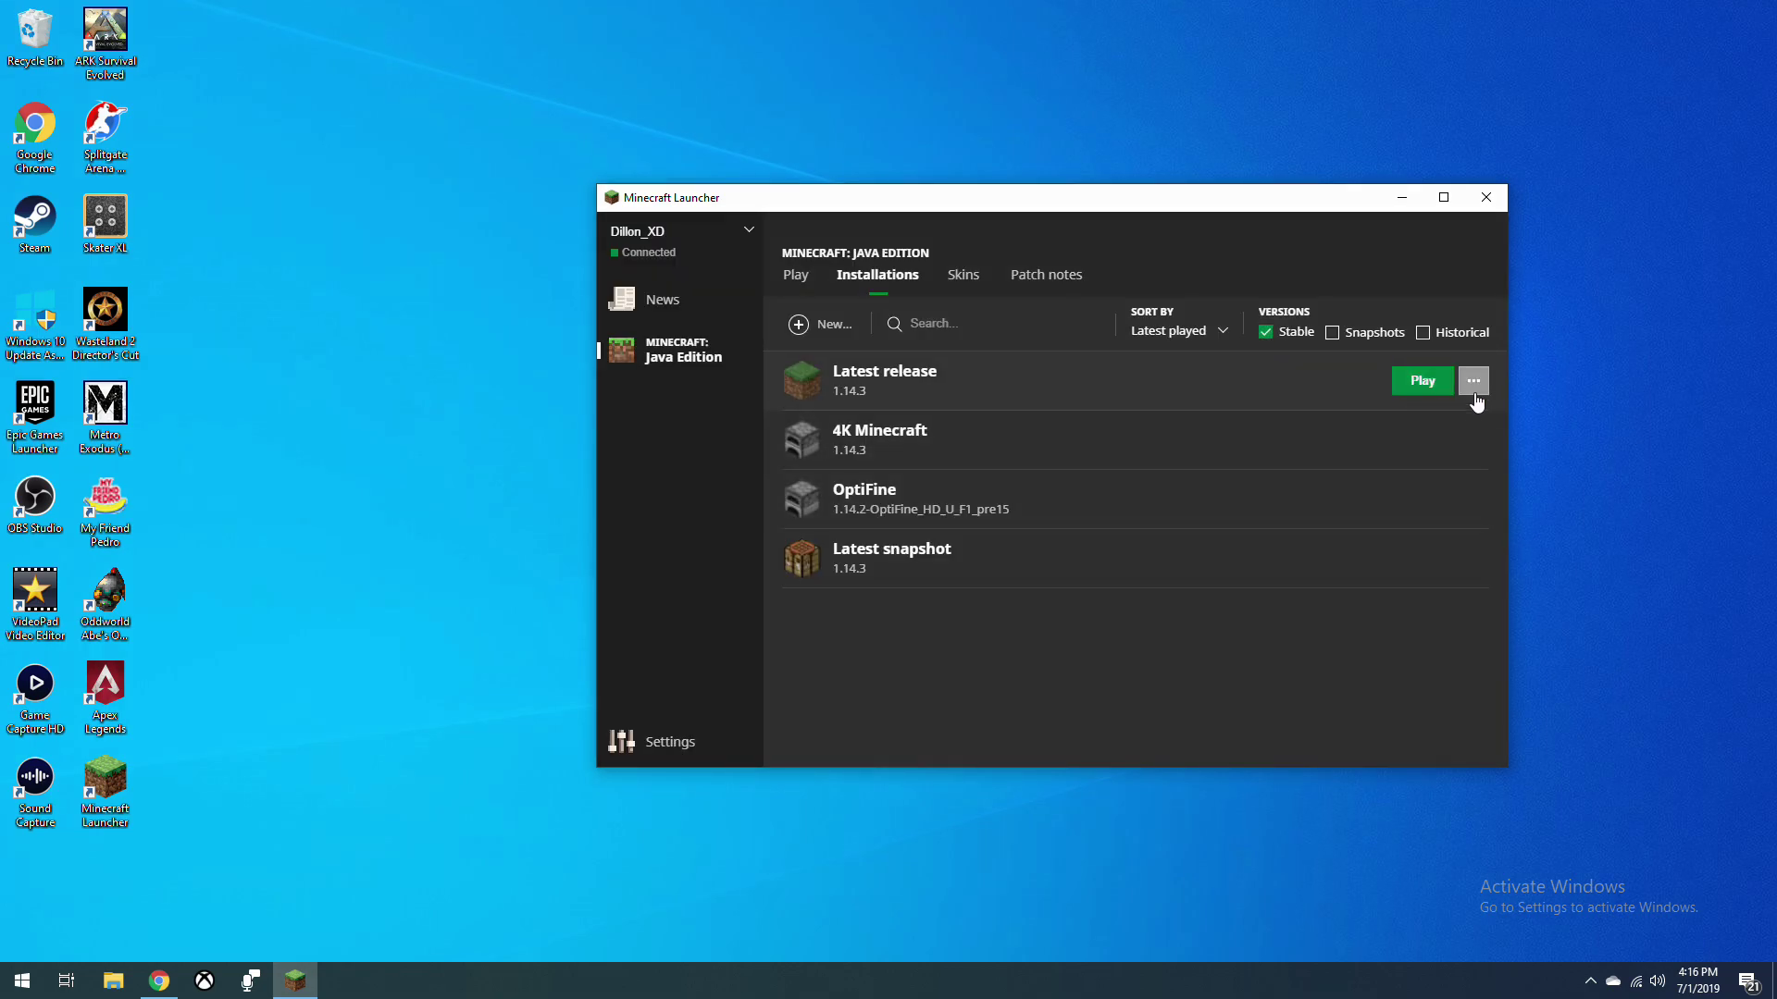
{"action": "left_click", "coordinate": [1473, 442]}
{"action": "left_click", "coordinate": [1455, 534]}
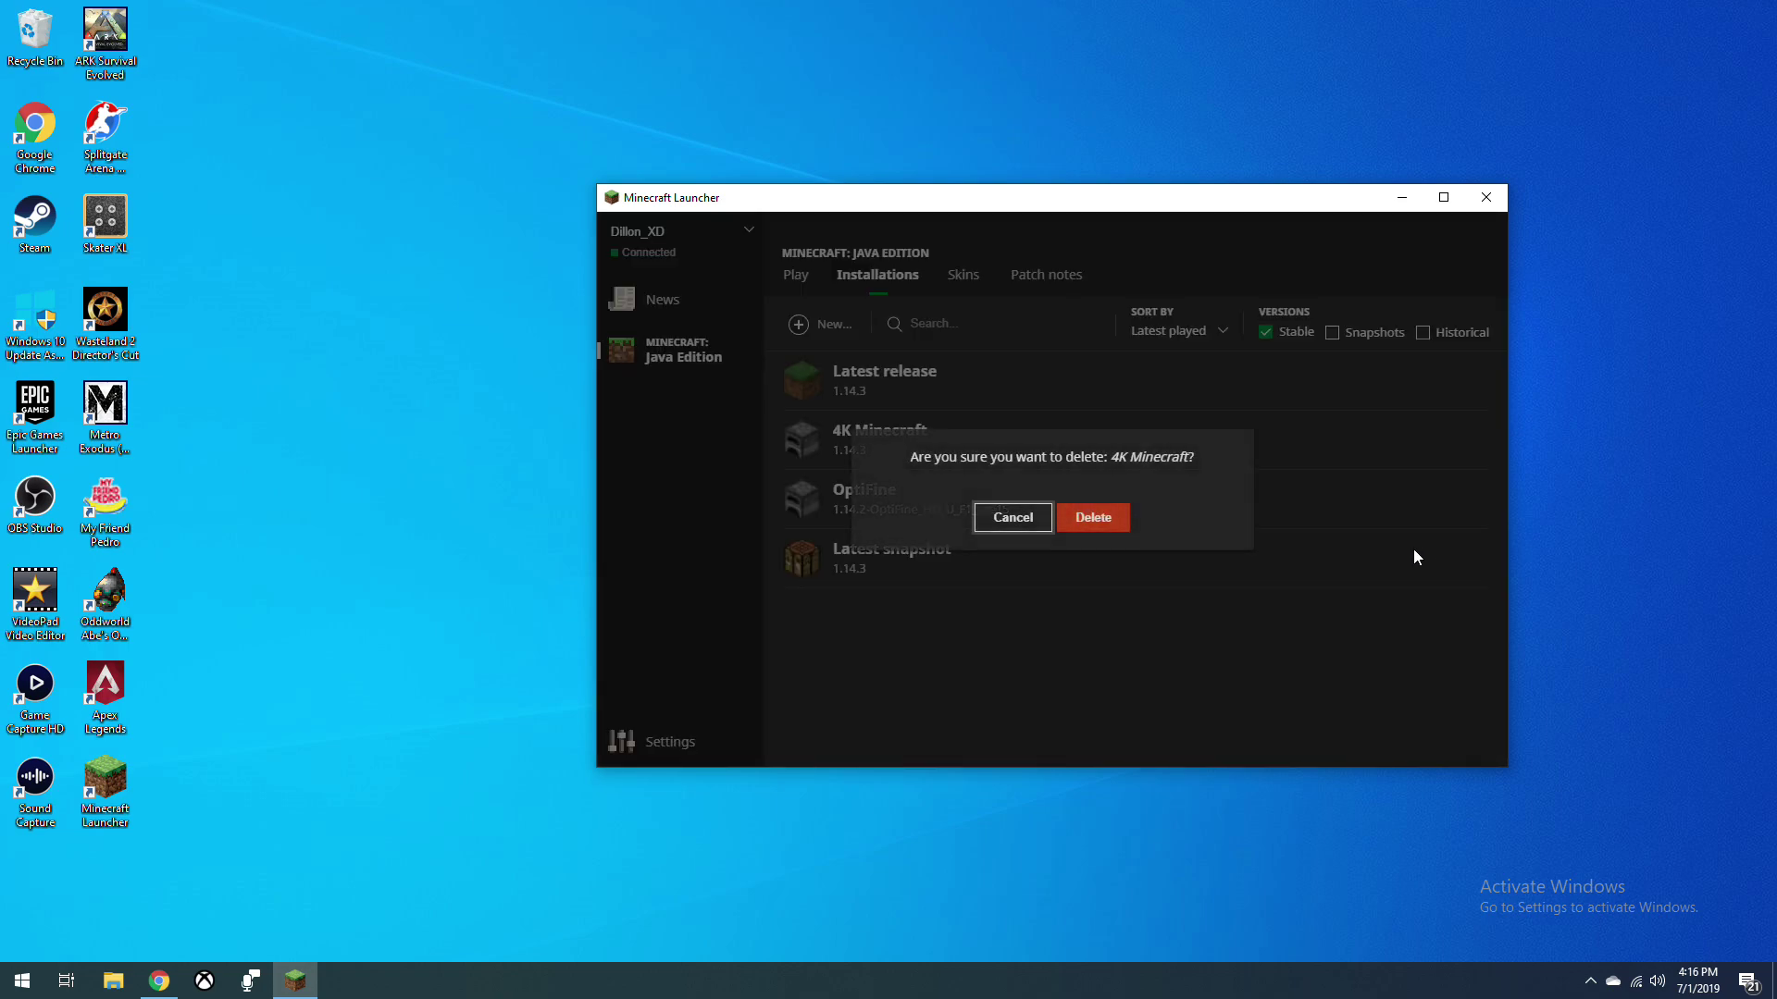
{"action": "left_click", "coordinate": [1093, 520]}
Save the OptiFine installation with its default settings and launch the game using the OptiFine 1.14.2 profile
{"action": "left_click", "coordinate": [944, 448]}
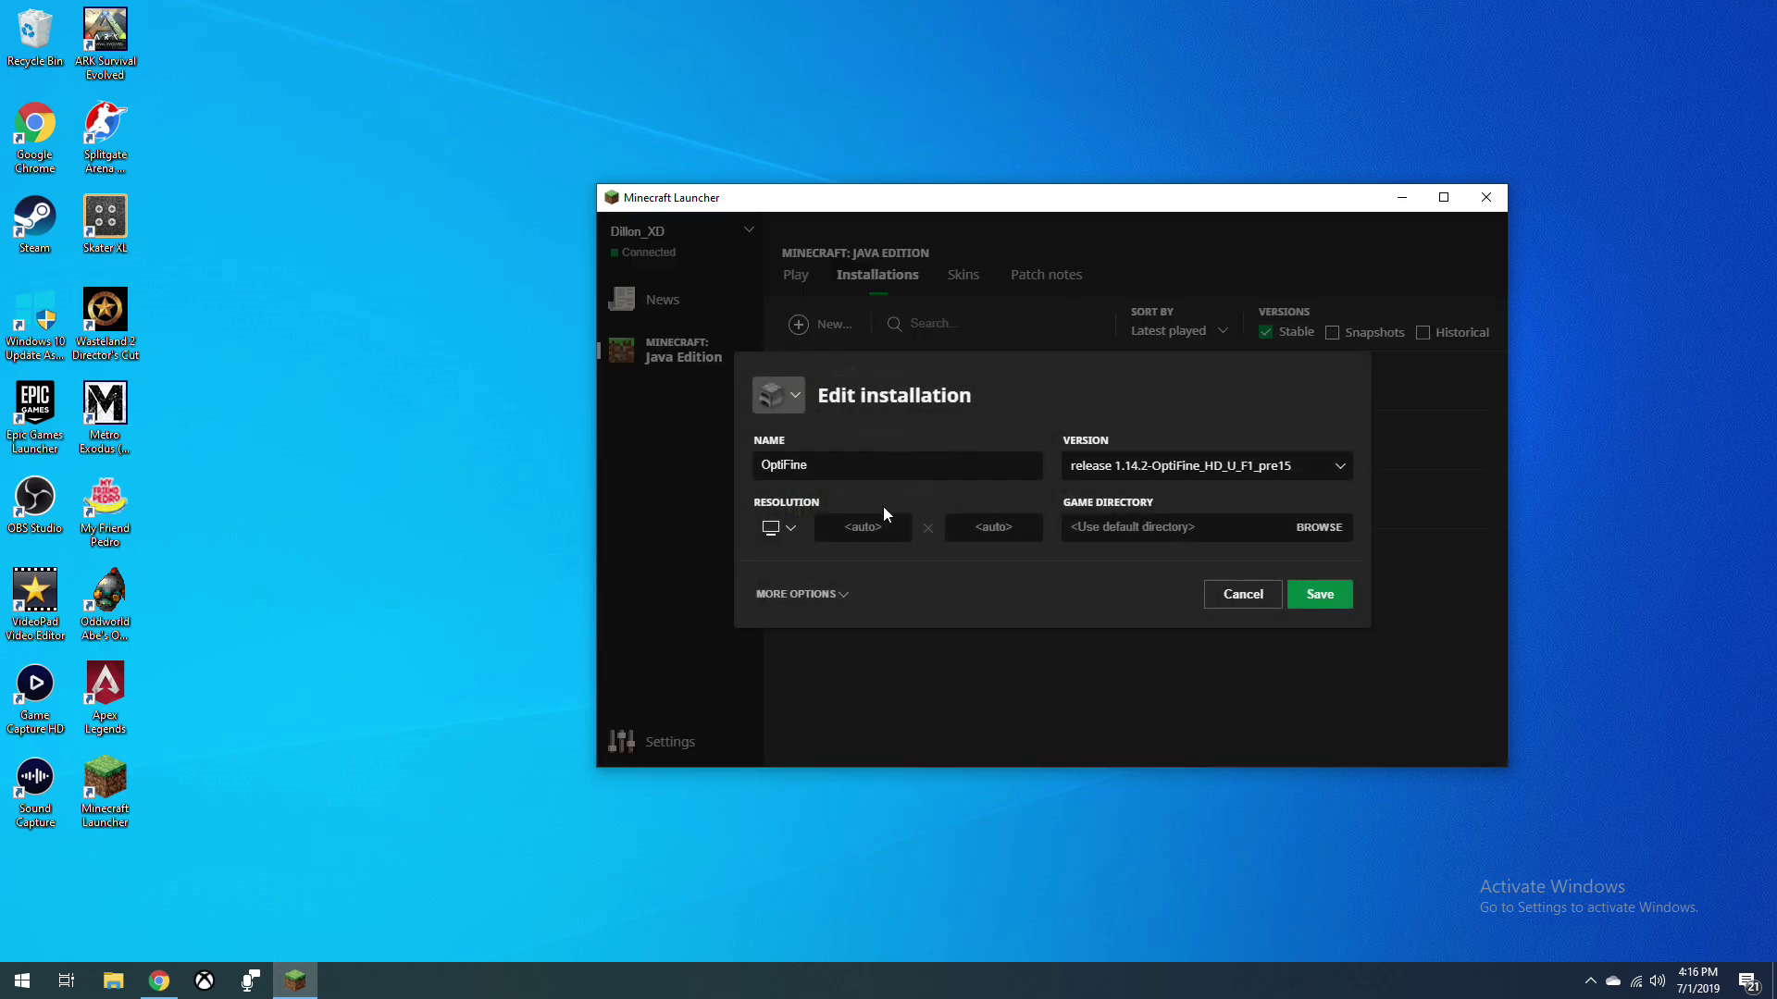
{"action": "left_click", "coordinate": [1305, 597]}
{"action": "left_click", "coordinate": [706, 351]}
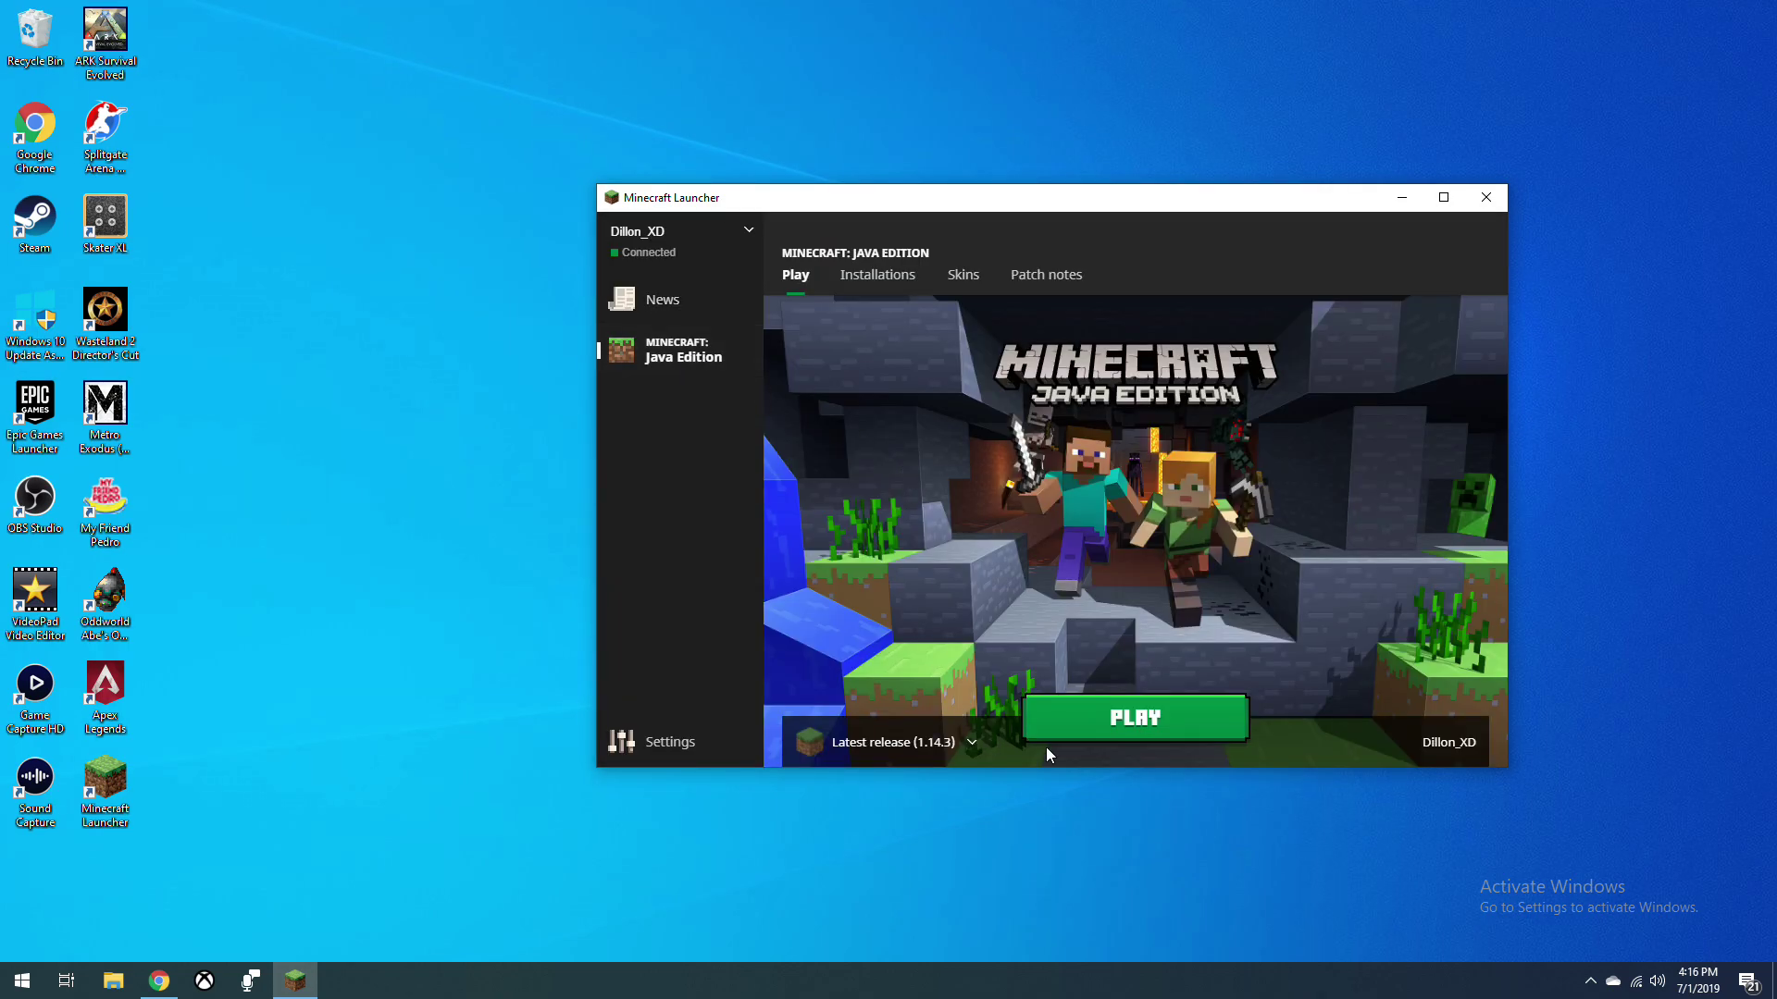
{"action": "left_click", "coordinate": [935, 740]}
{"action": "left_click", "coordinate": [946, 659]}
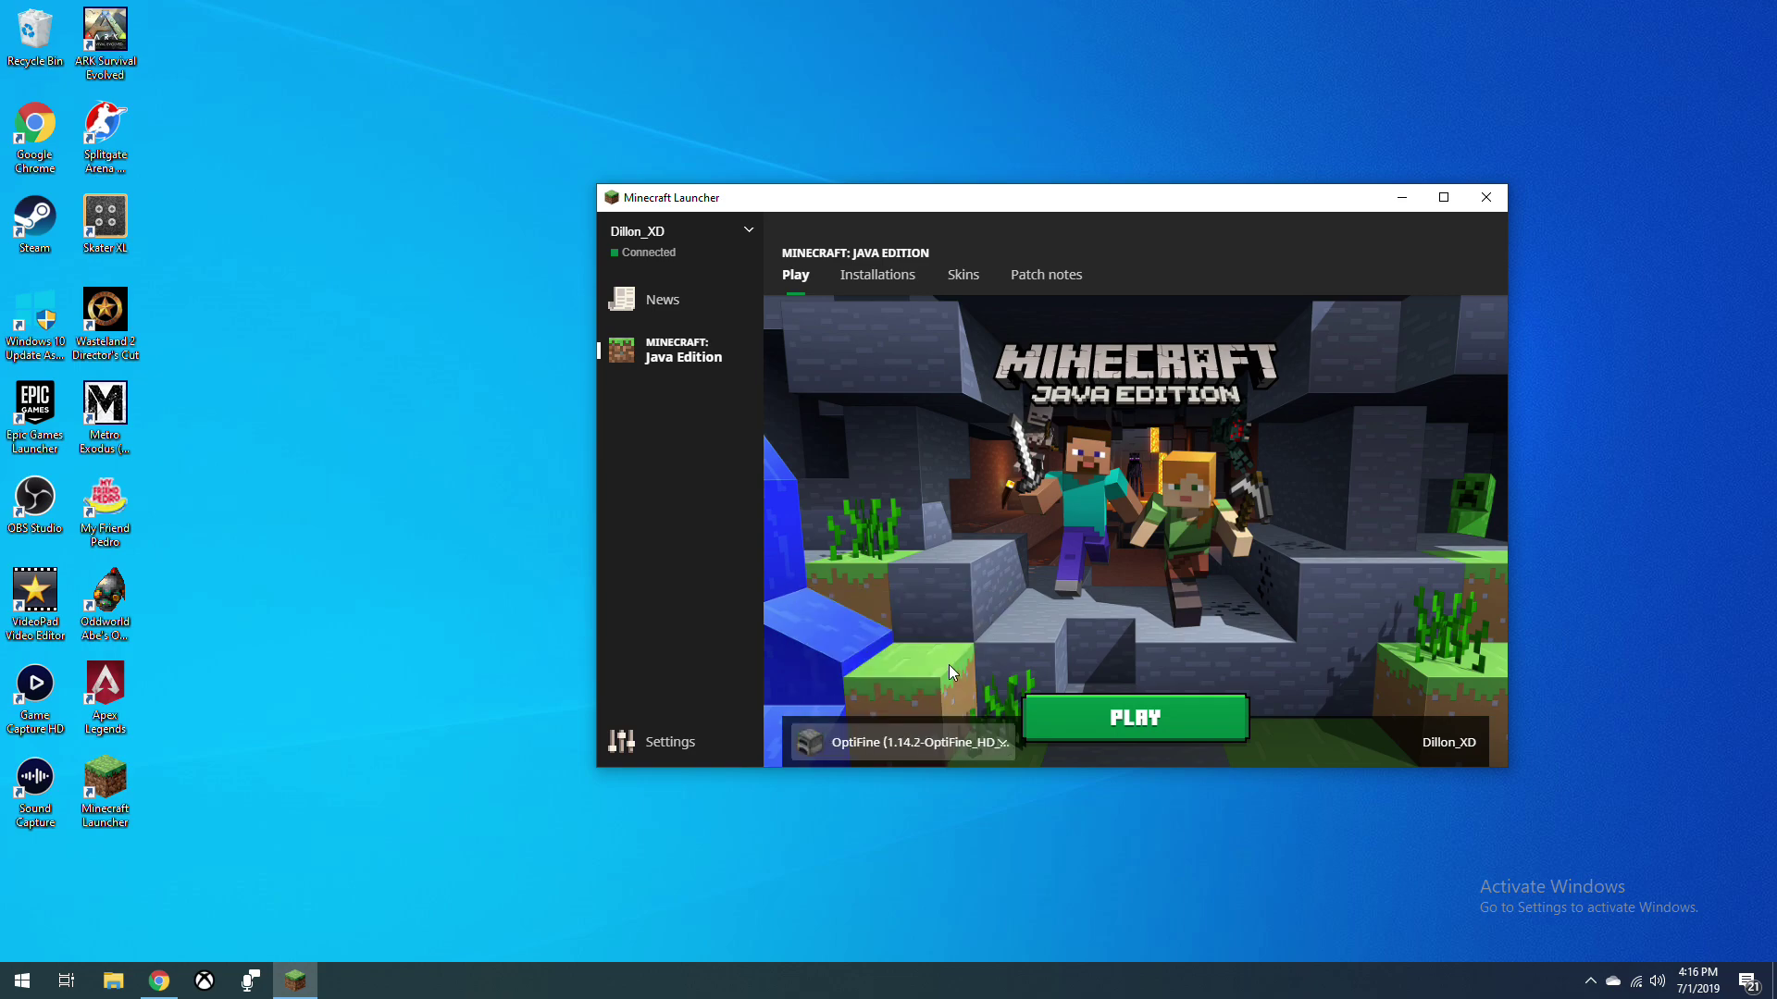
{"action": "left_click", "coordinate": [1099, 731]}
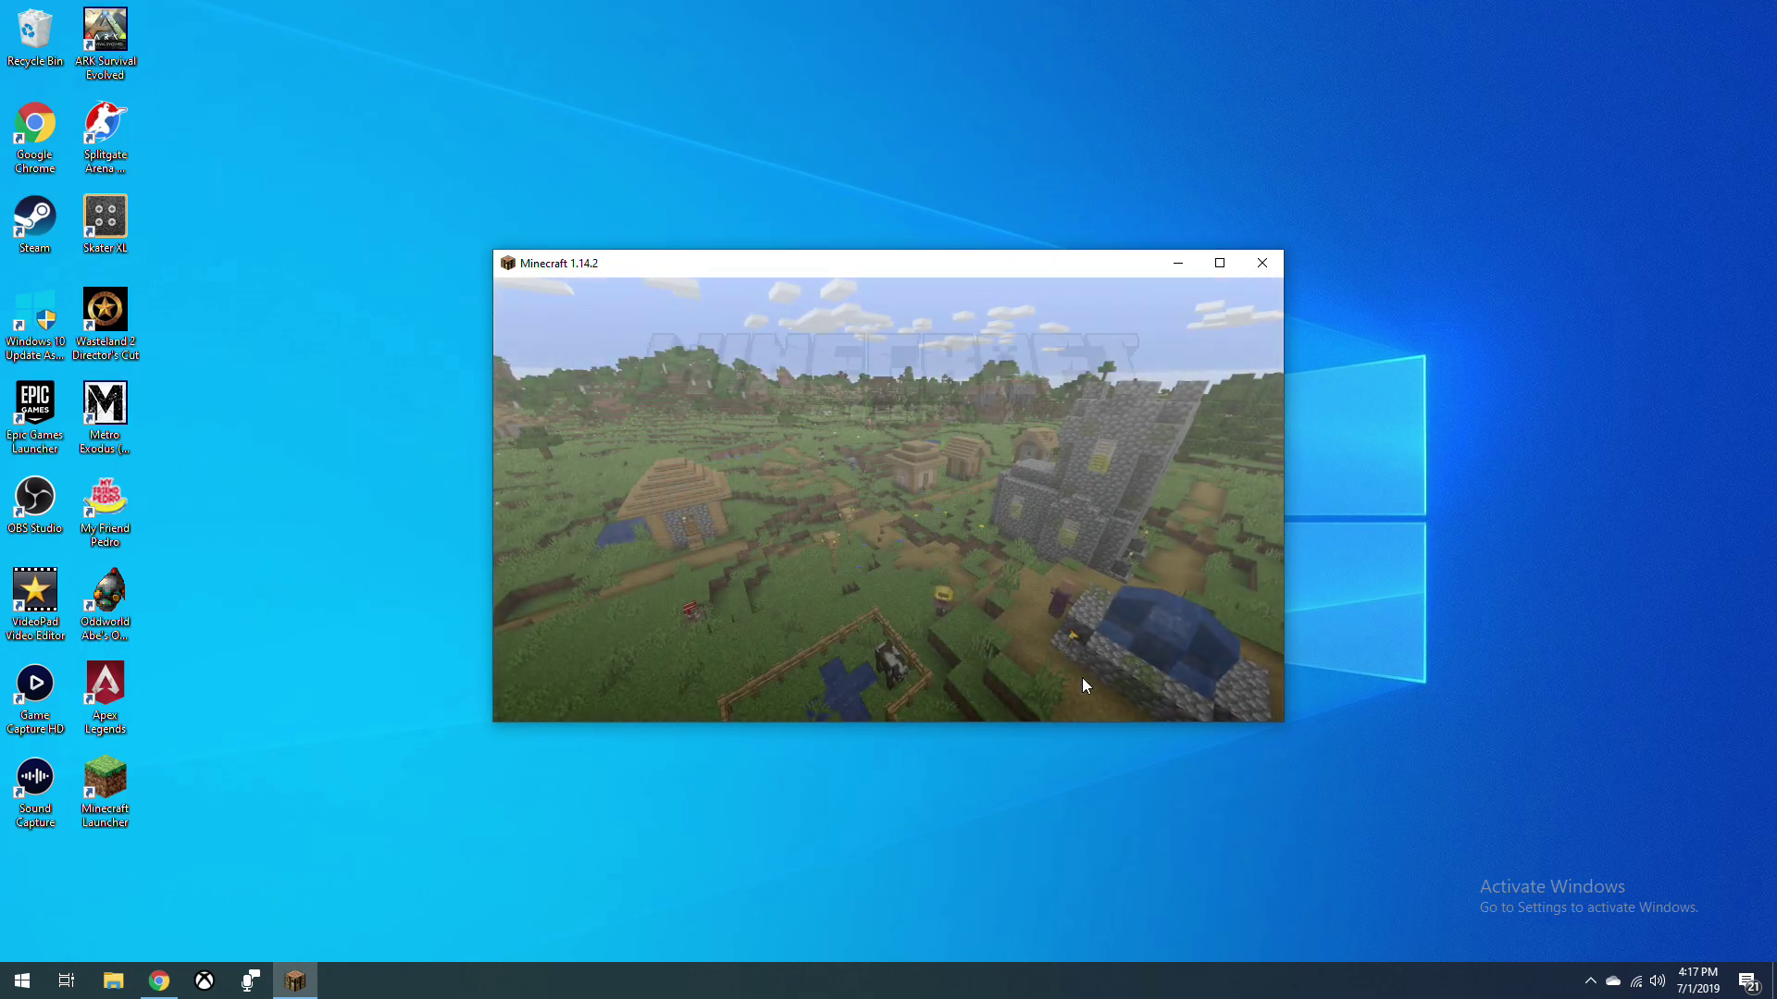
Maximize the Minecraft window and open the Shaders page within the game's video settings
{"action": "left_click", "coordinate": [1220, 262]}
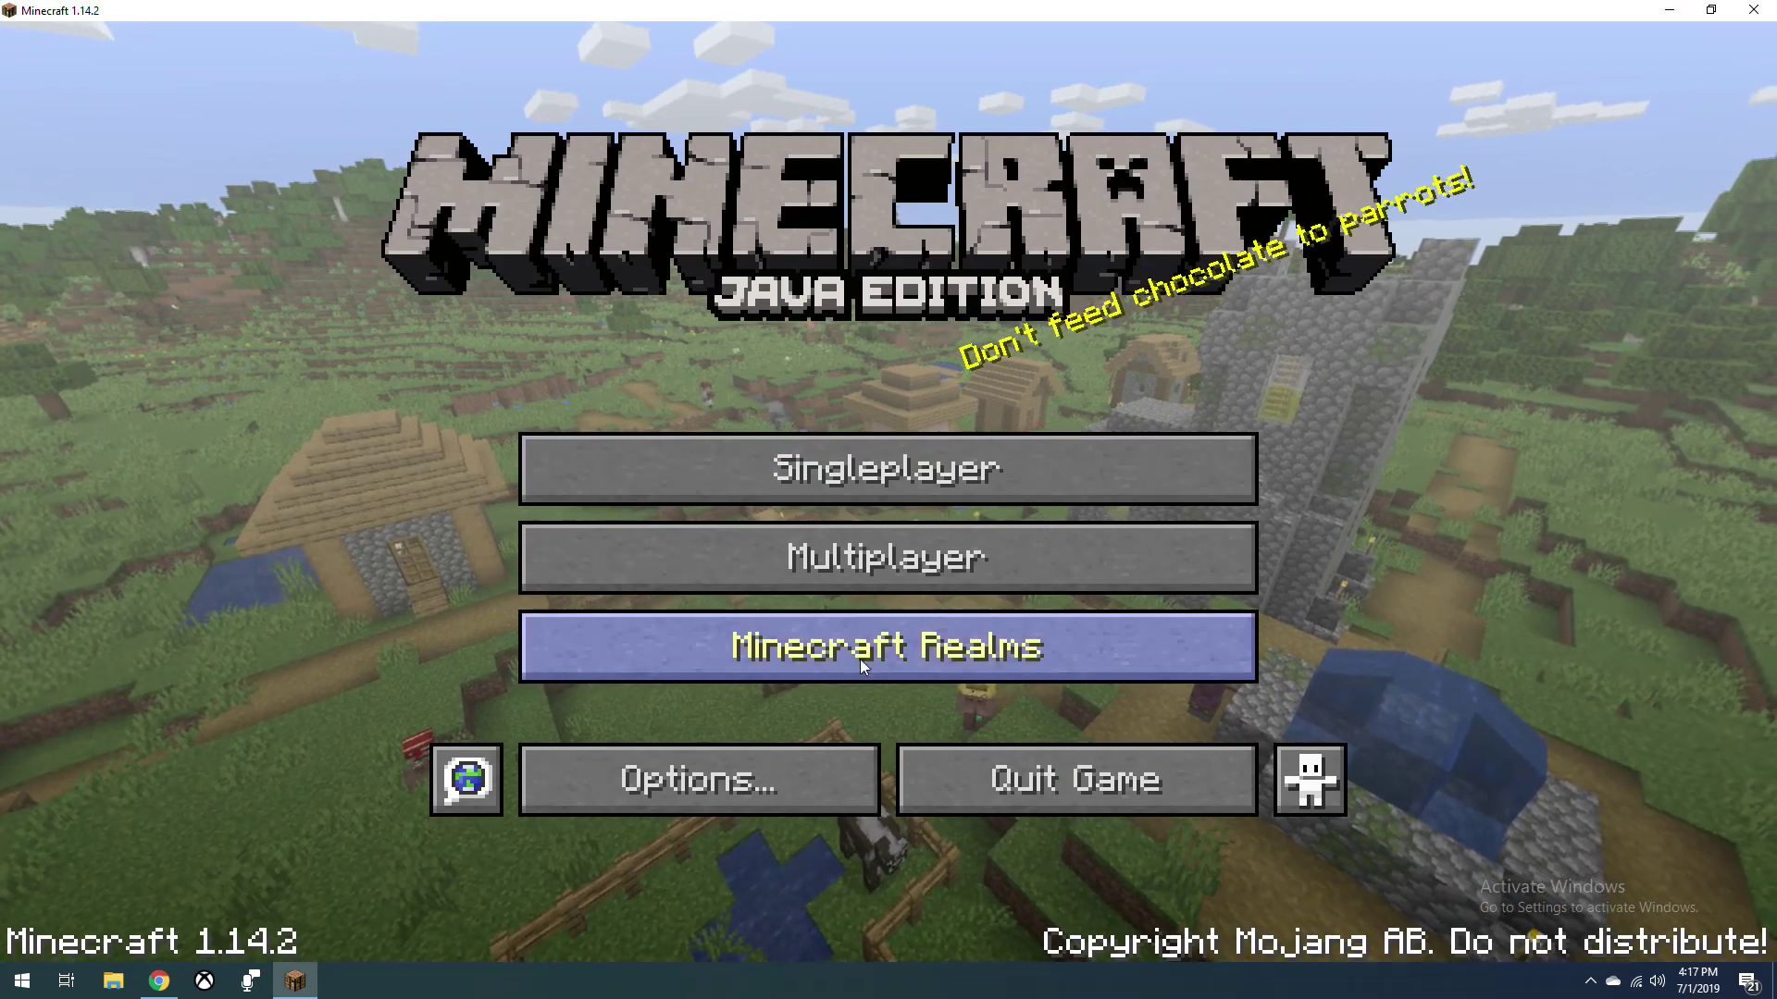
{"action": "left_click", "coordinate": [736, 782]}
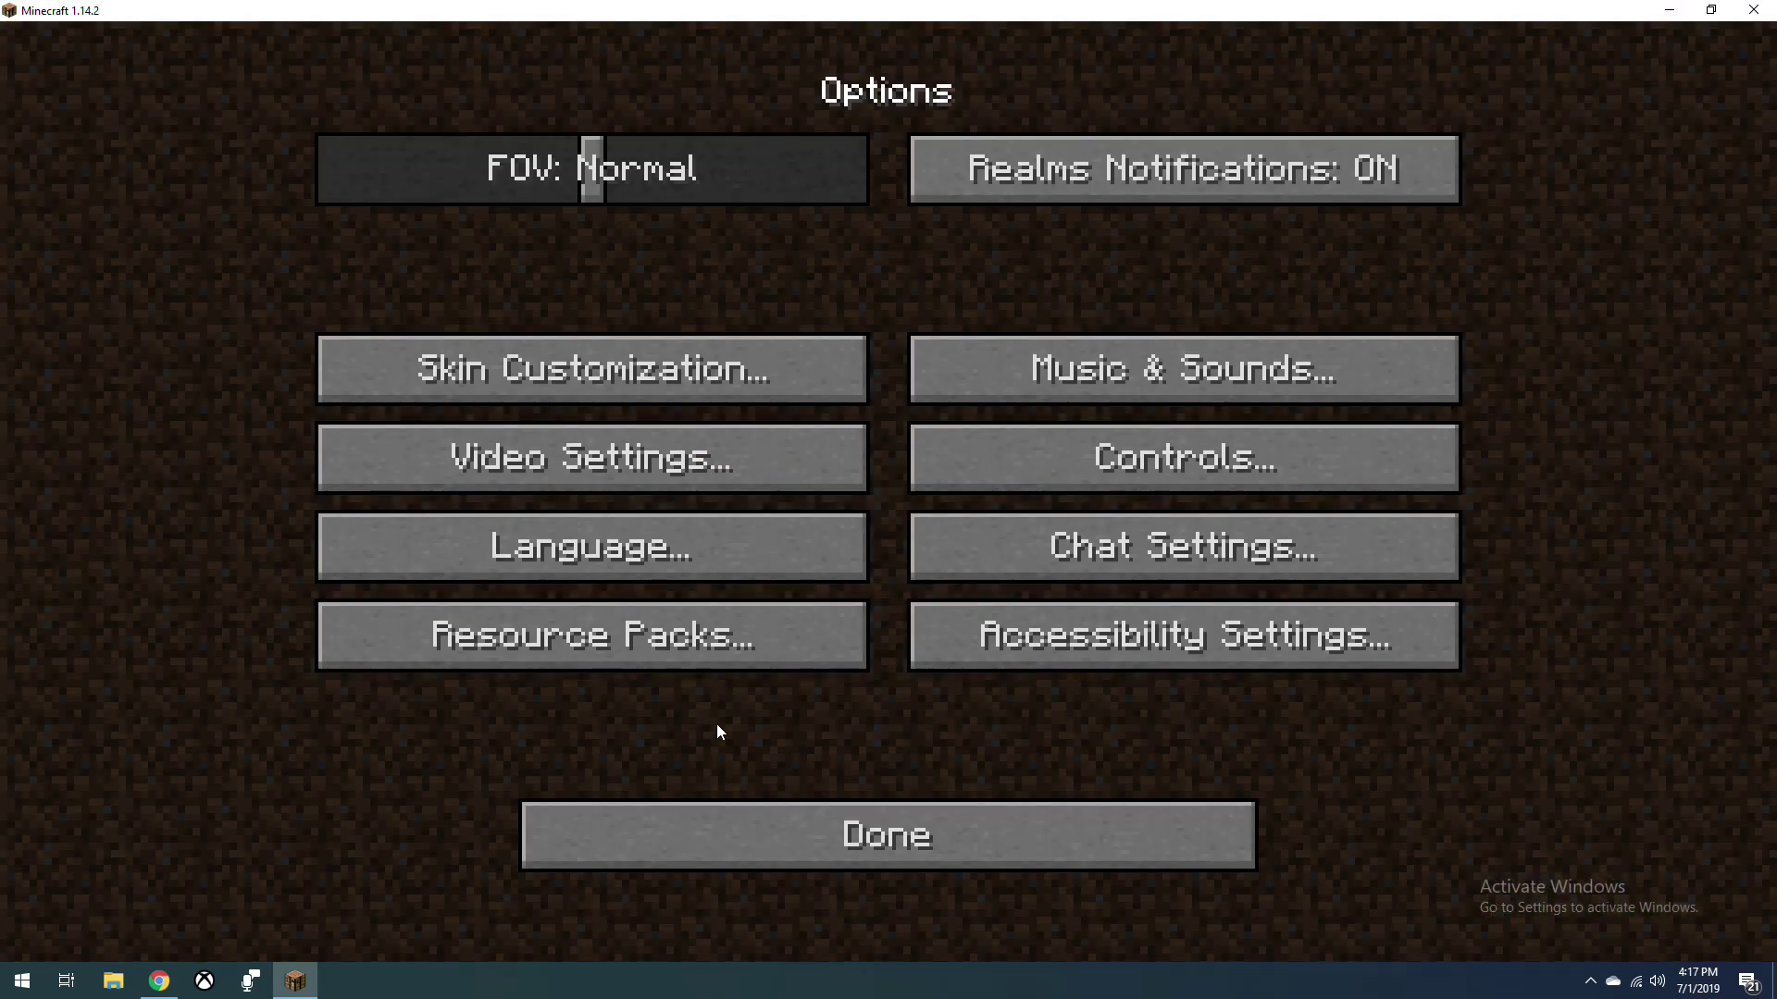
{"action": "left_click", "coordinate": [735, 469]}
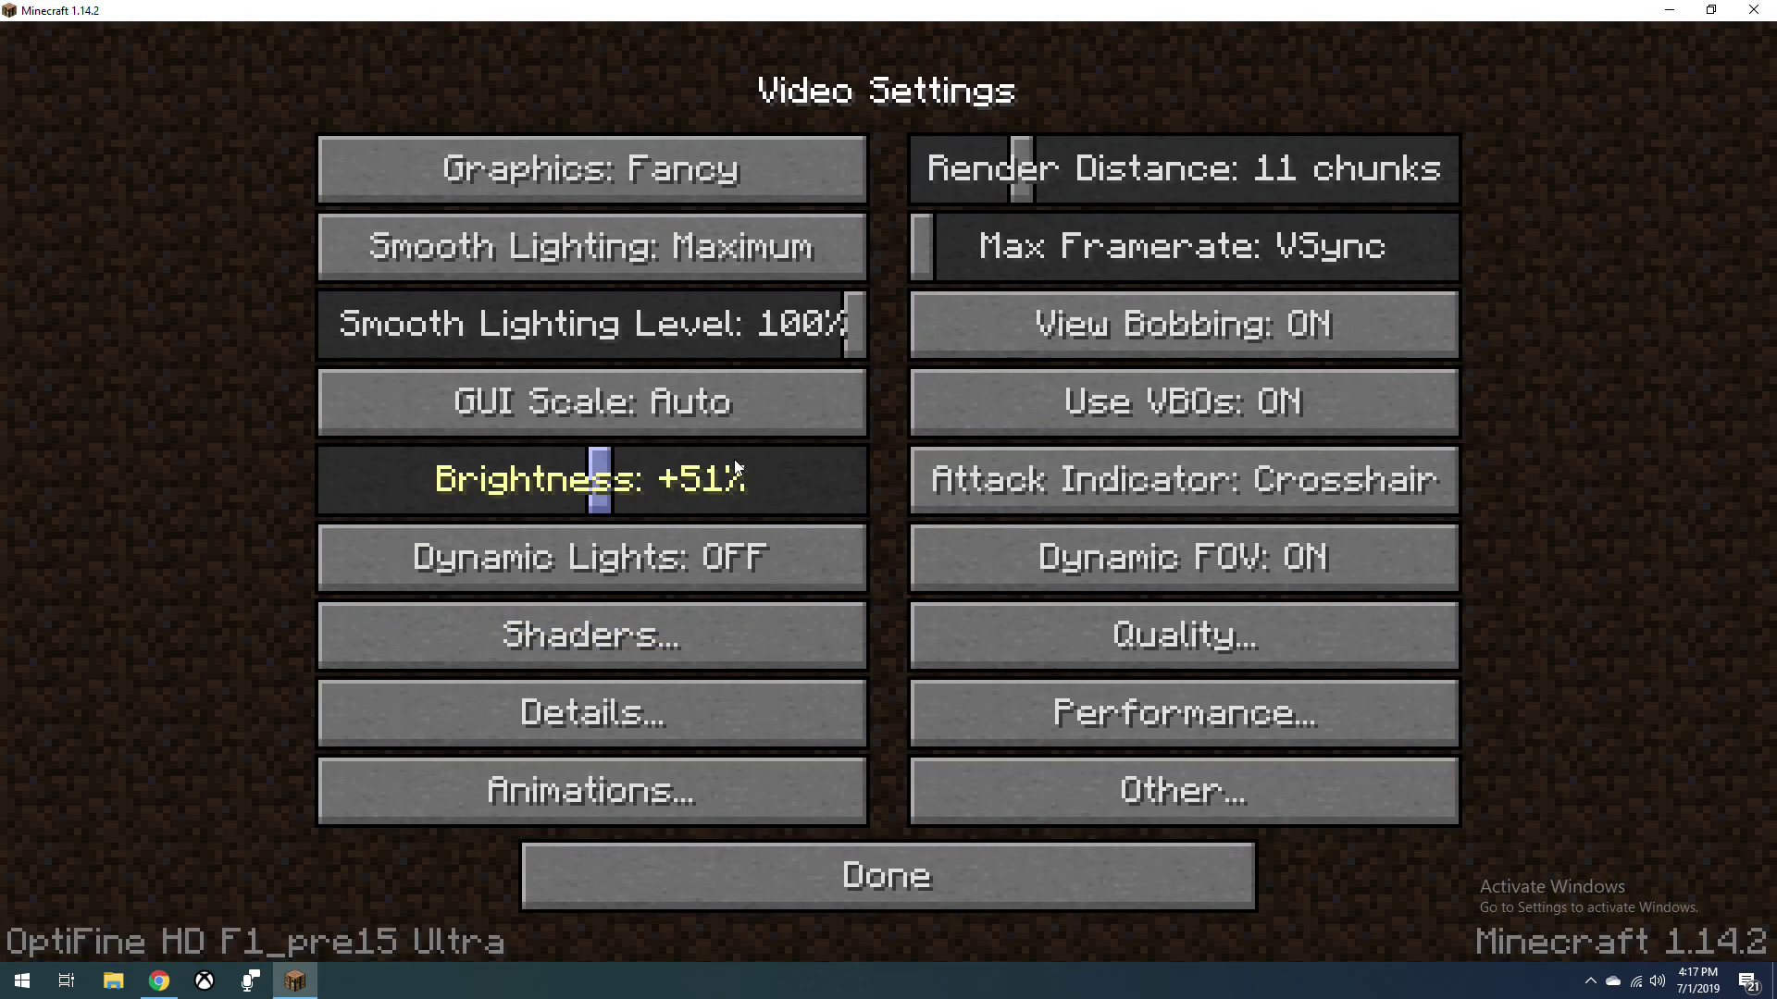
{"action": "left_click", "coordinate": [669, 650]}
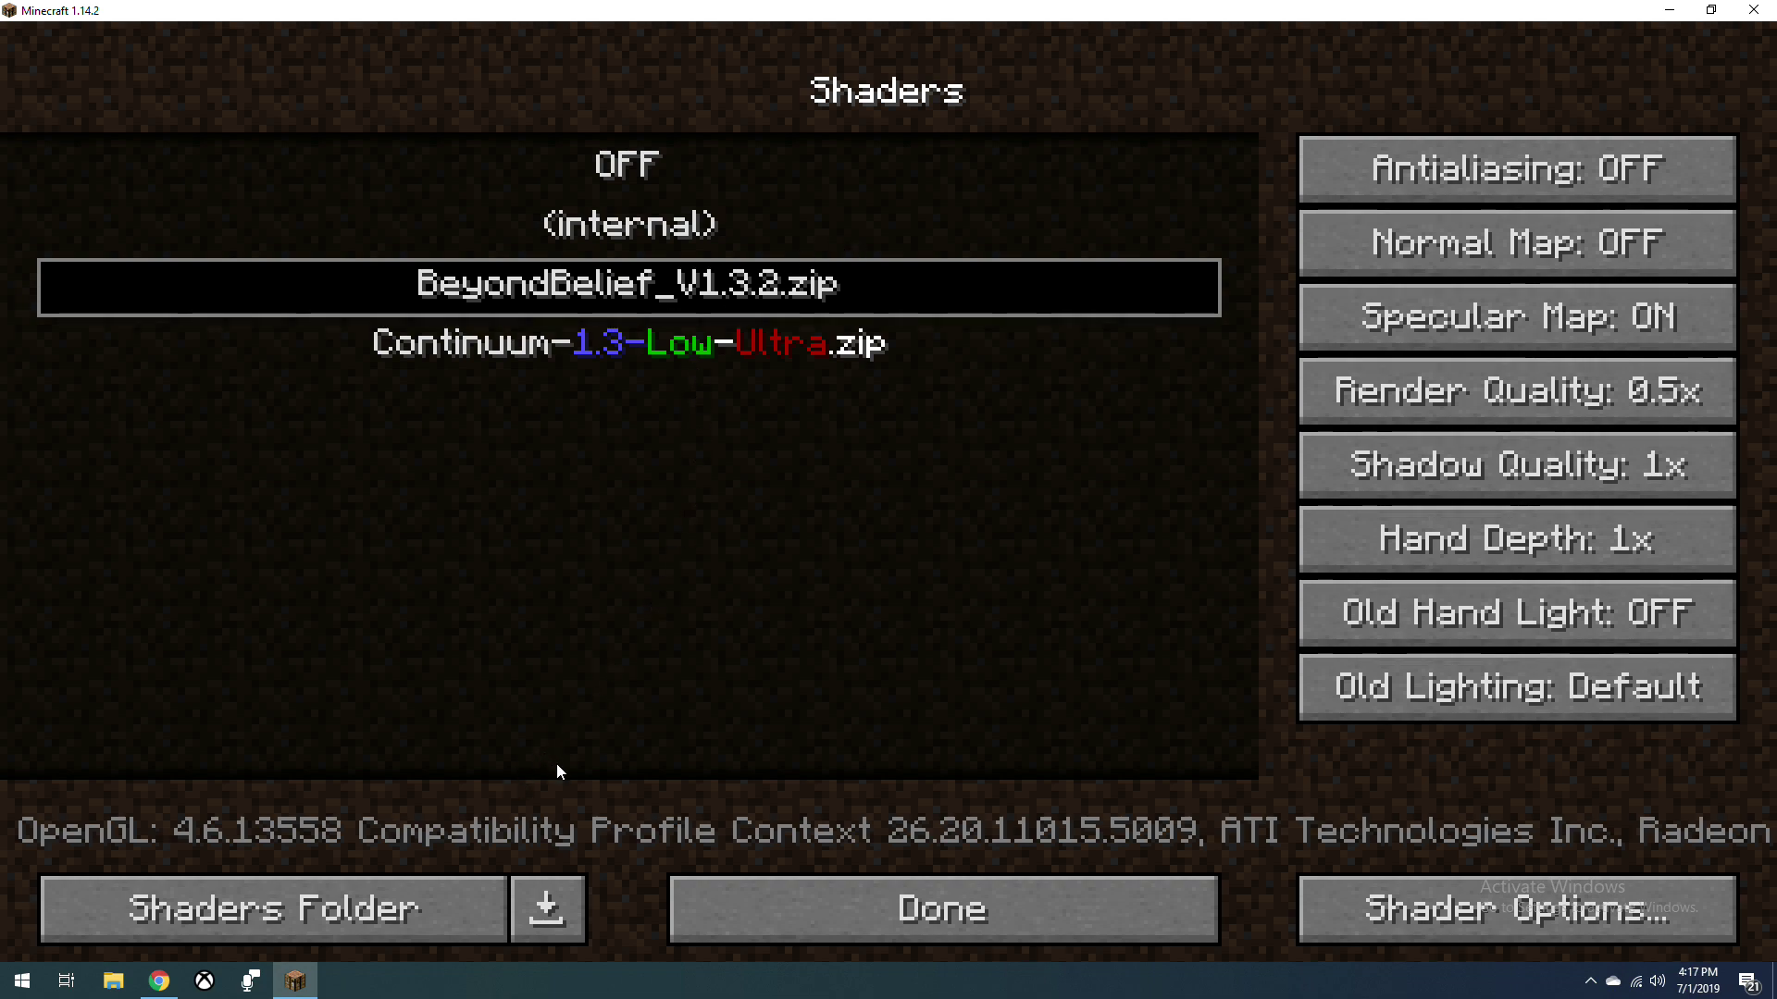
Open the shaderpacks folder from the Shaders page, minimize Minecraft and move the folder window aside
{"action": "left_click", "coordinate": [412, 909]}
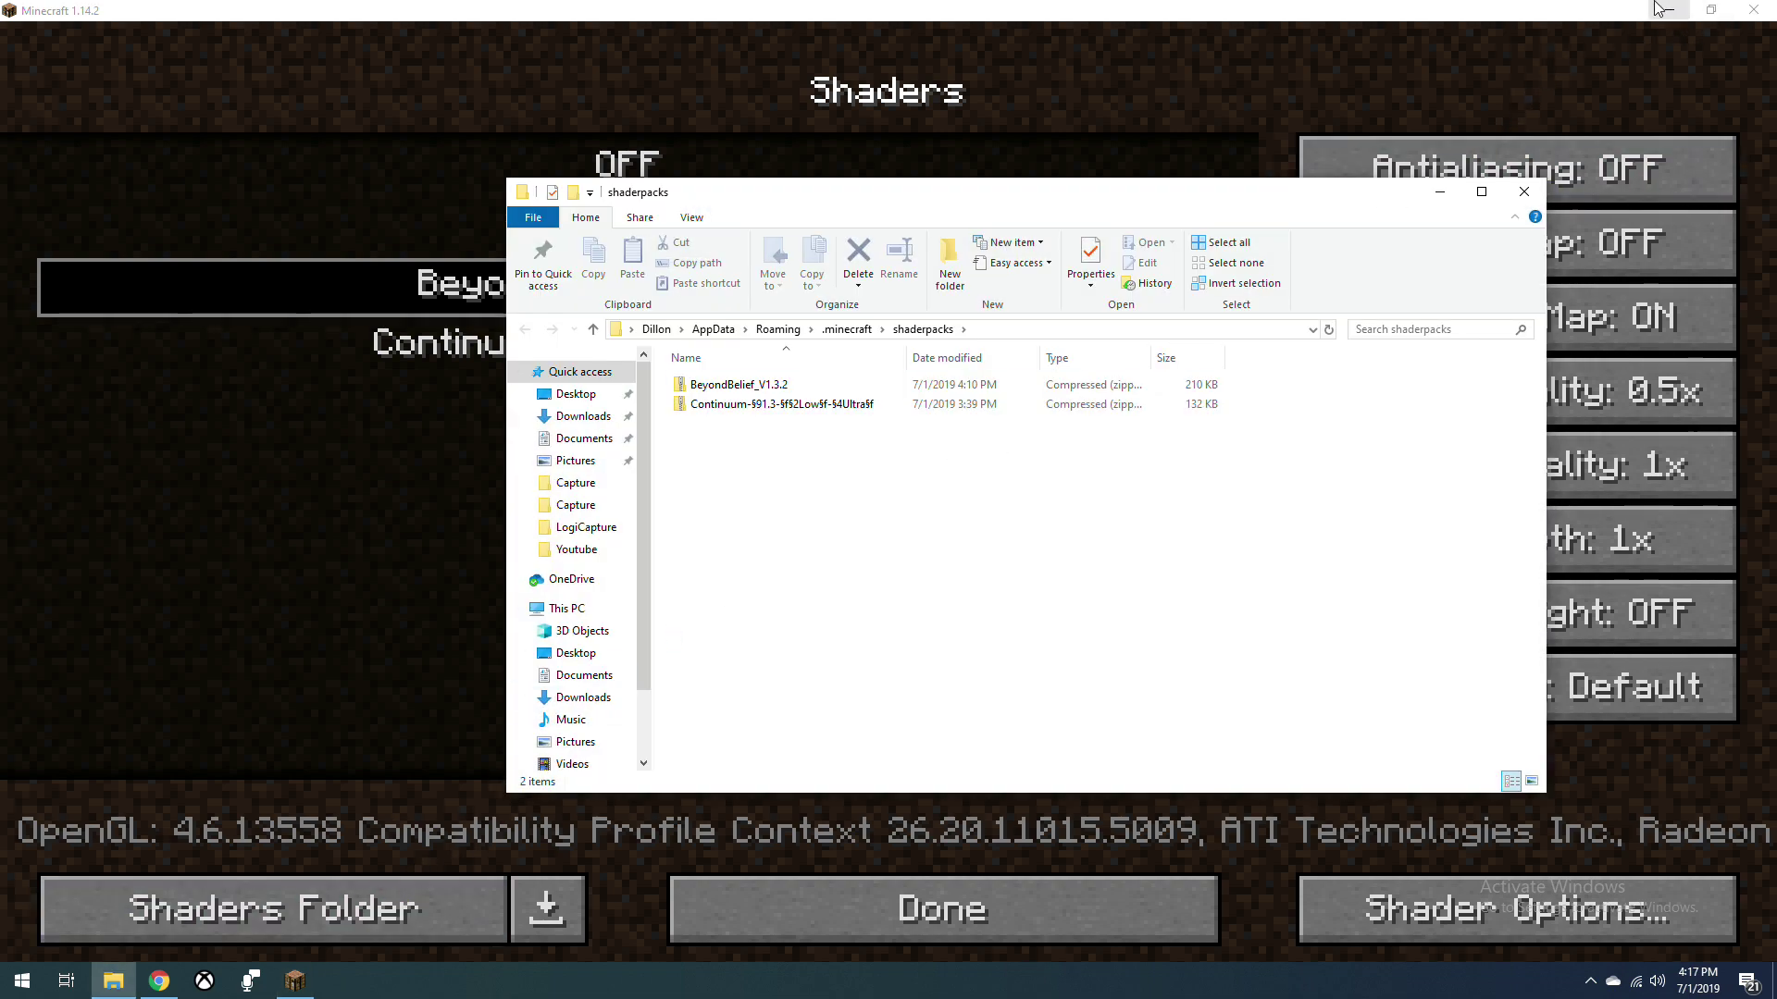
{"action": "left_click", "coordinate": [1659, 9]}
{"action": "left_click_drag", "start_coordinate": [1205, 205], "coordinate": [1399, 194]}
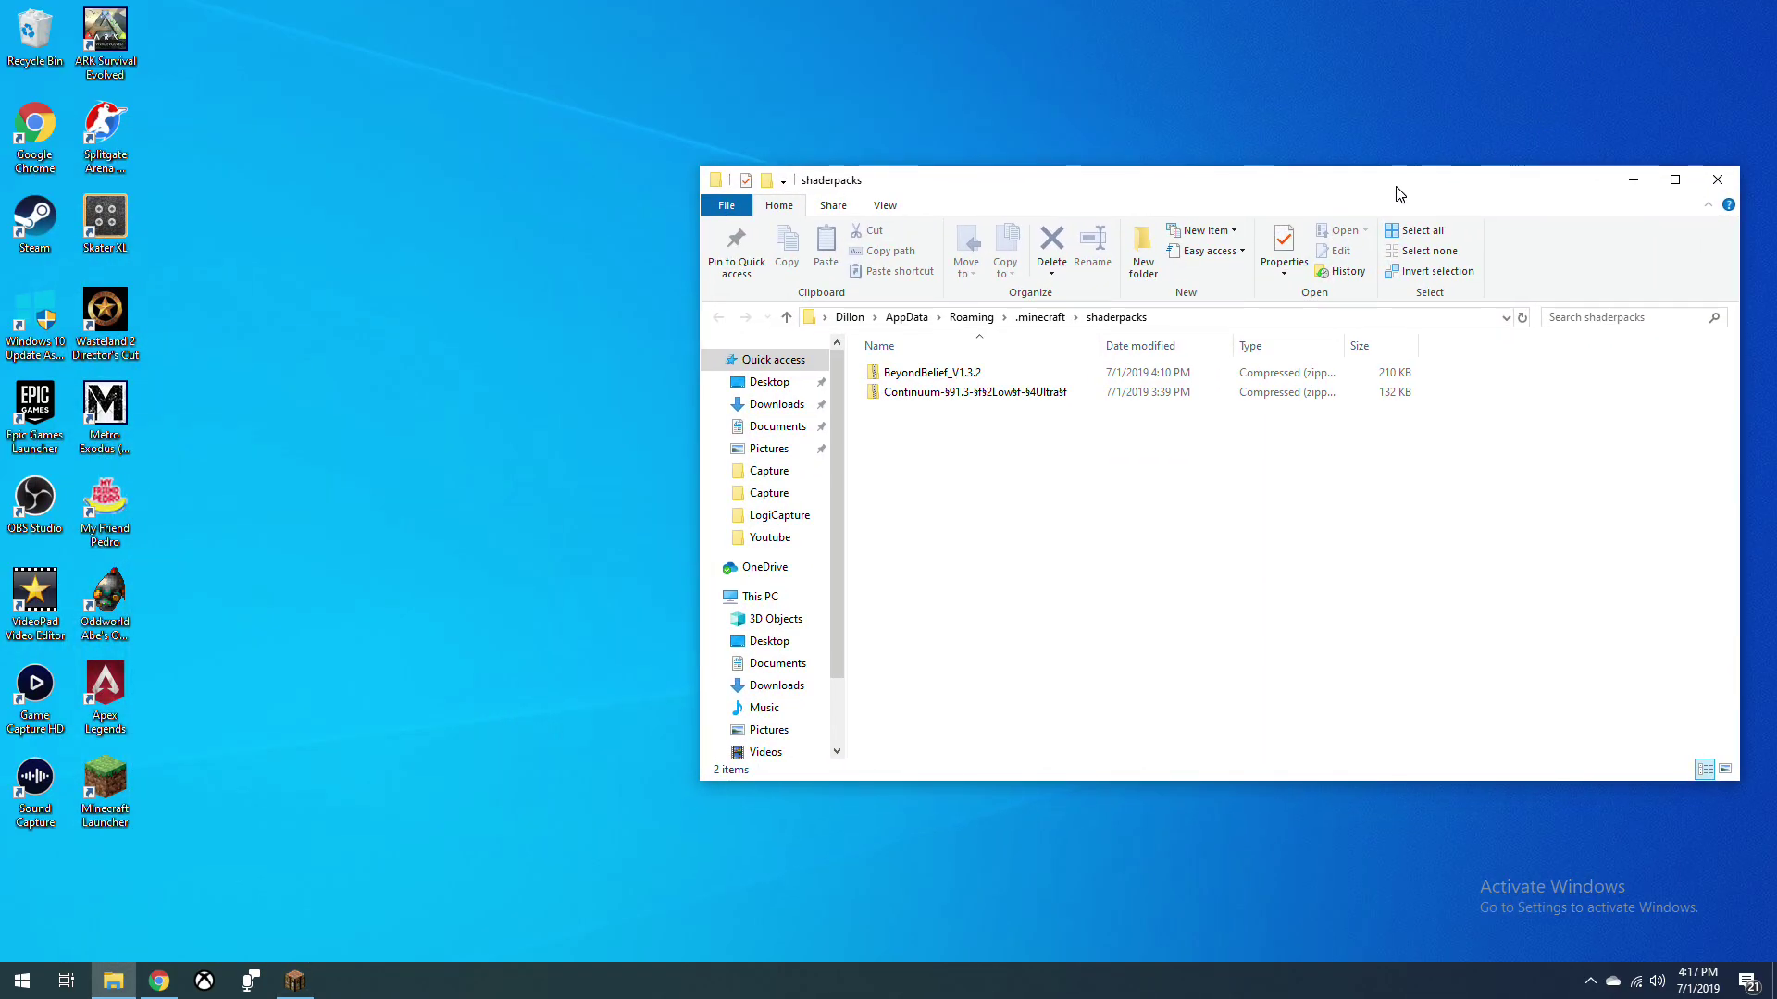
Switch to Chrome, open the Shader Packs page of the Minecraft Shaders wiki and review the listed packs and their version support
{"action": "left_click", "coordinate": [159, 981]}
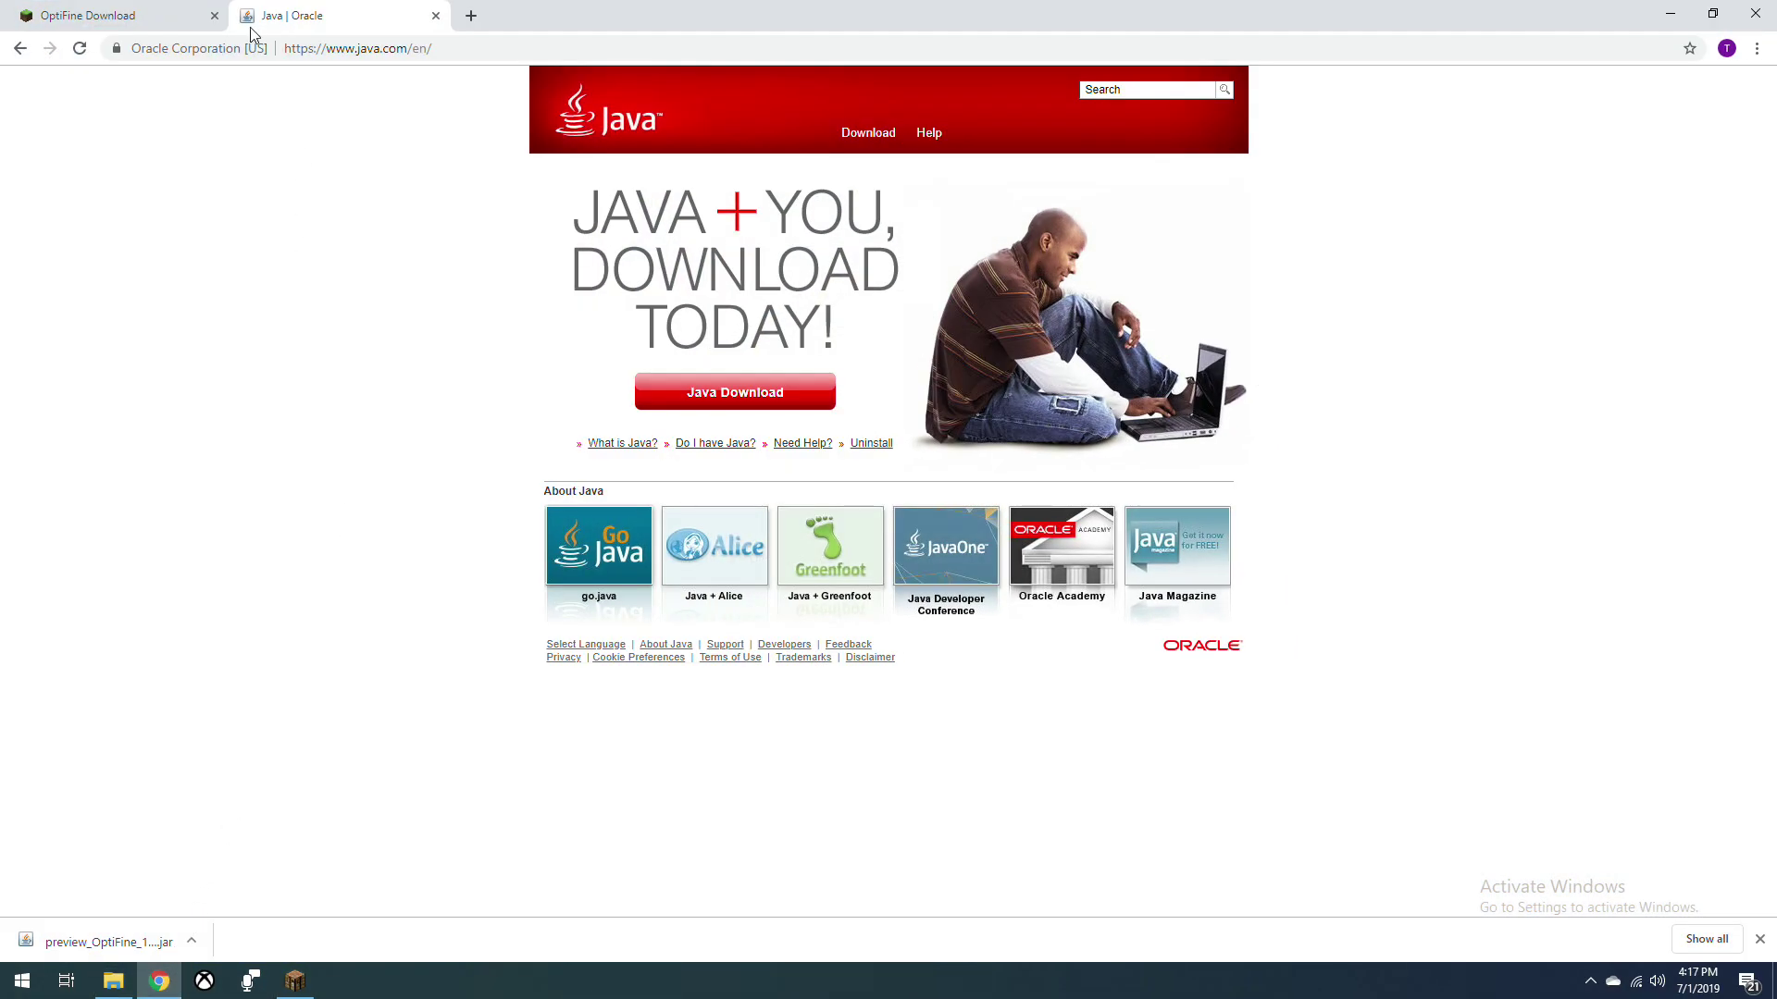
{"action": "left_click", "coordinate": [295, 980]}
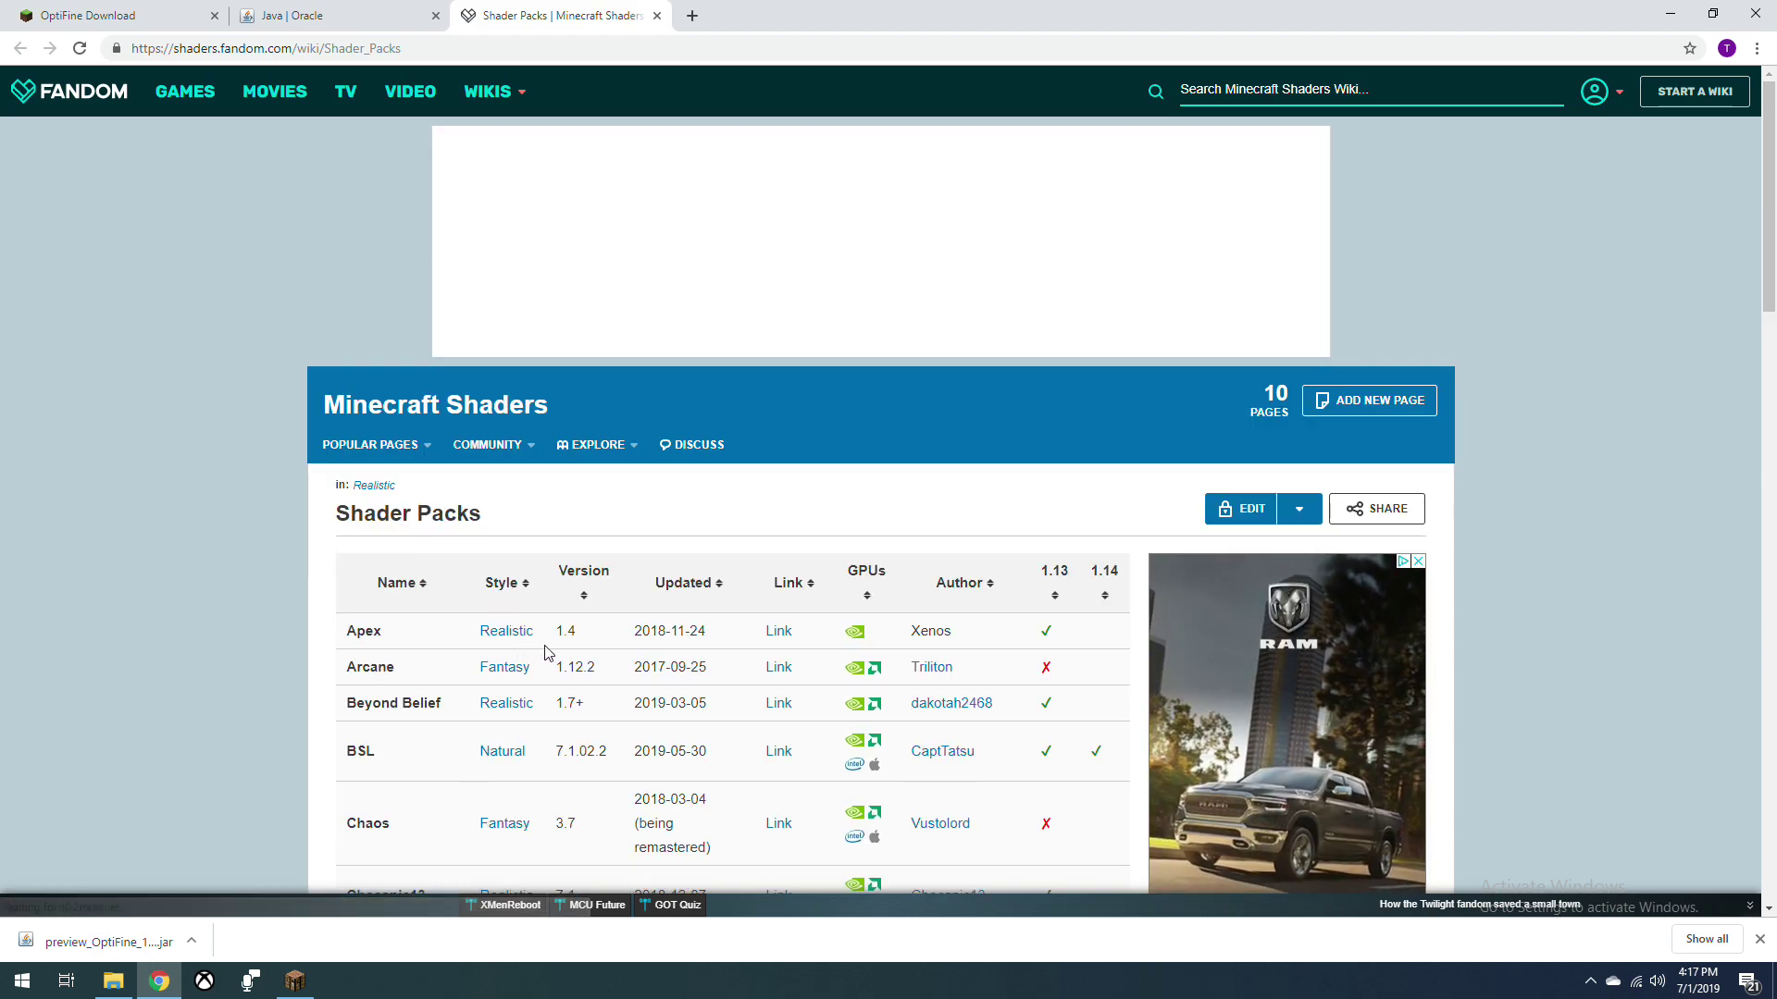
{"action": "scroll", "coordinate": [253, 703], "scroll_direction": "down", "scroll_amount": 10}
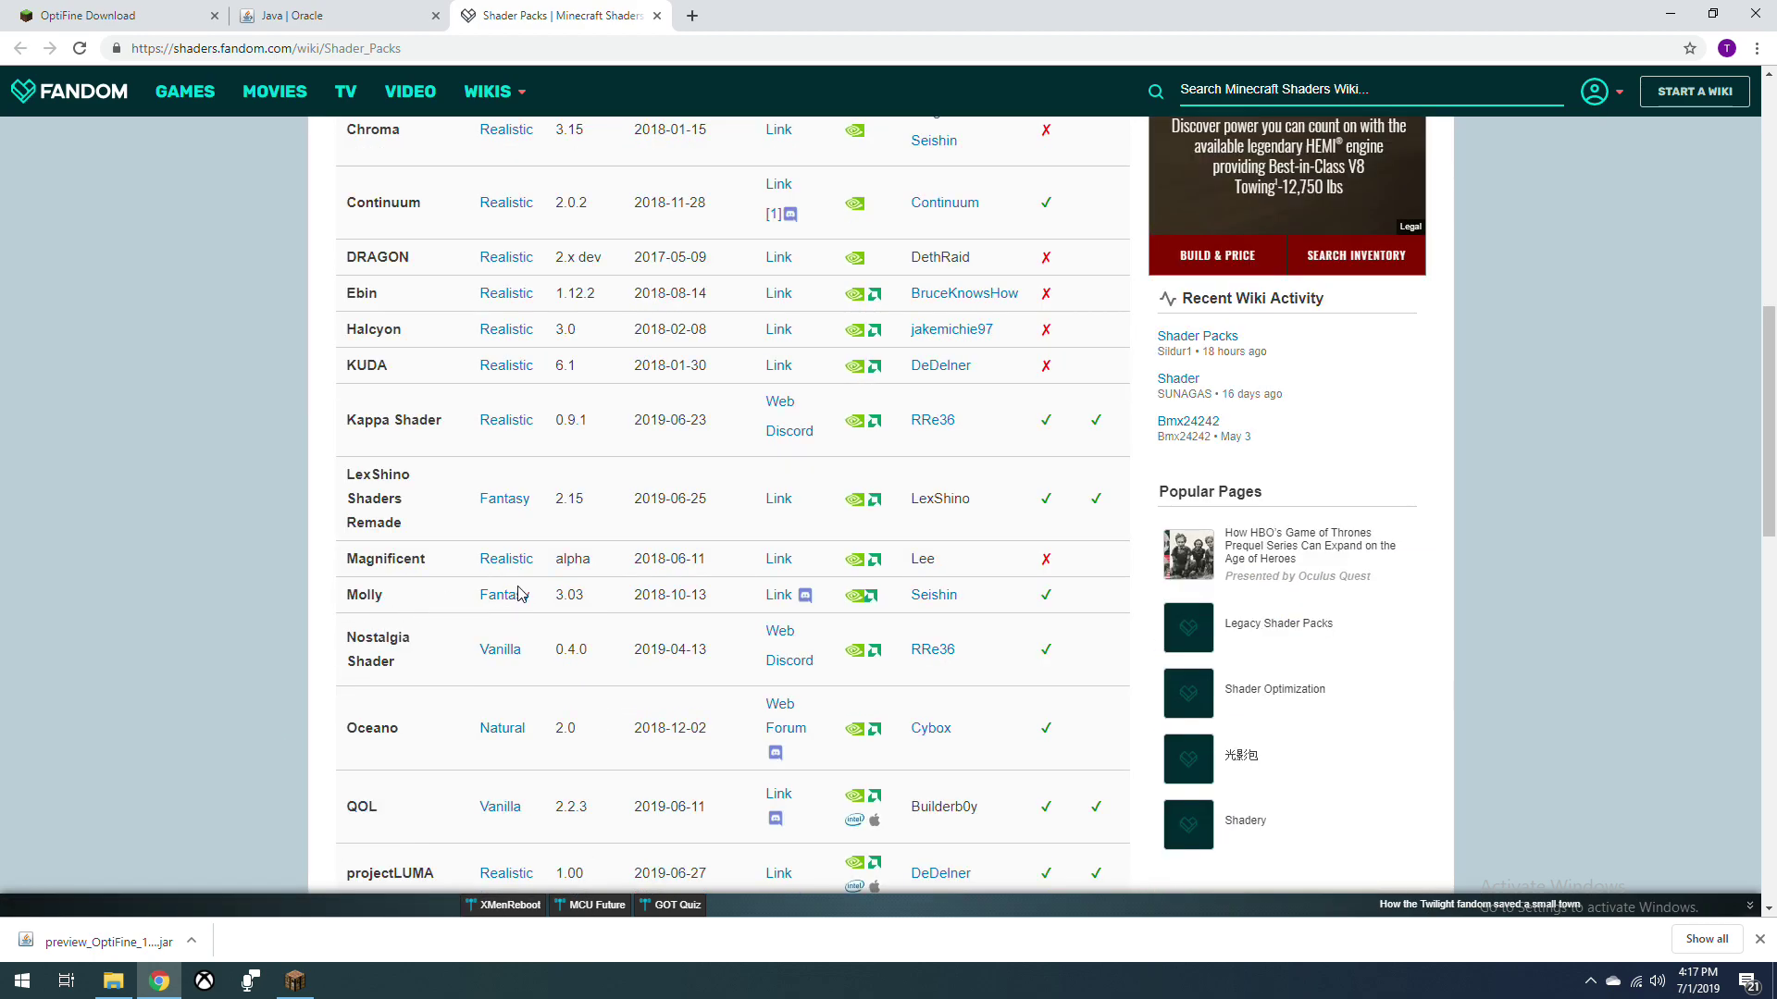
{"action": "scroll", "coordinate": [421, 618], "scroll_direction": "up", "scroll_amount": 2}
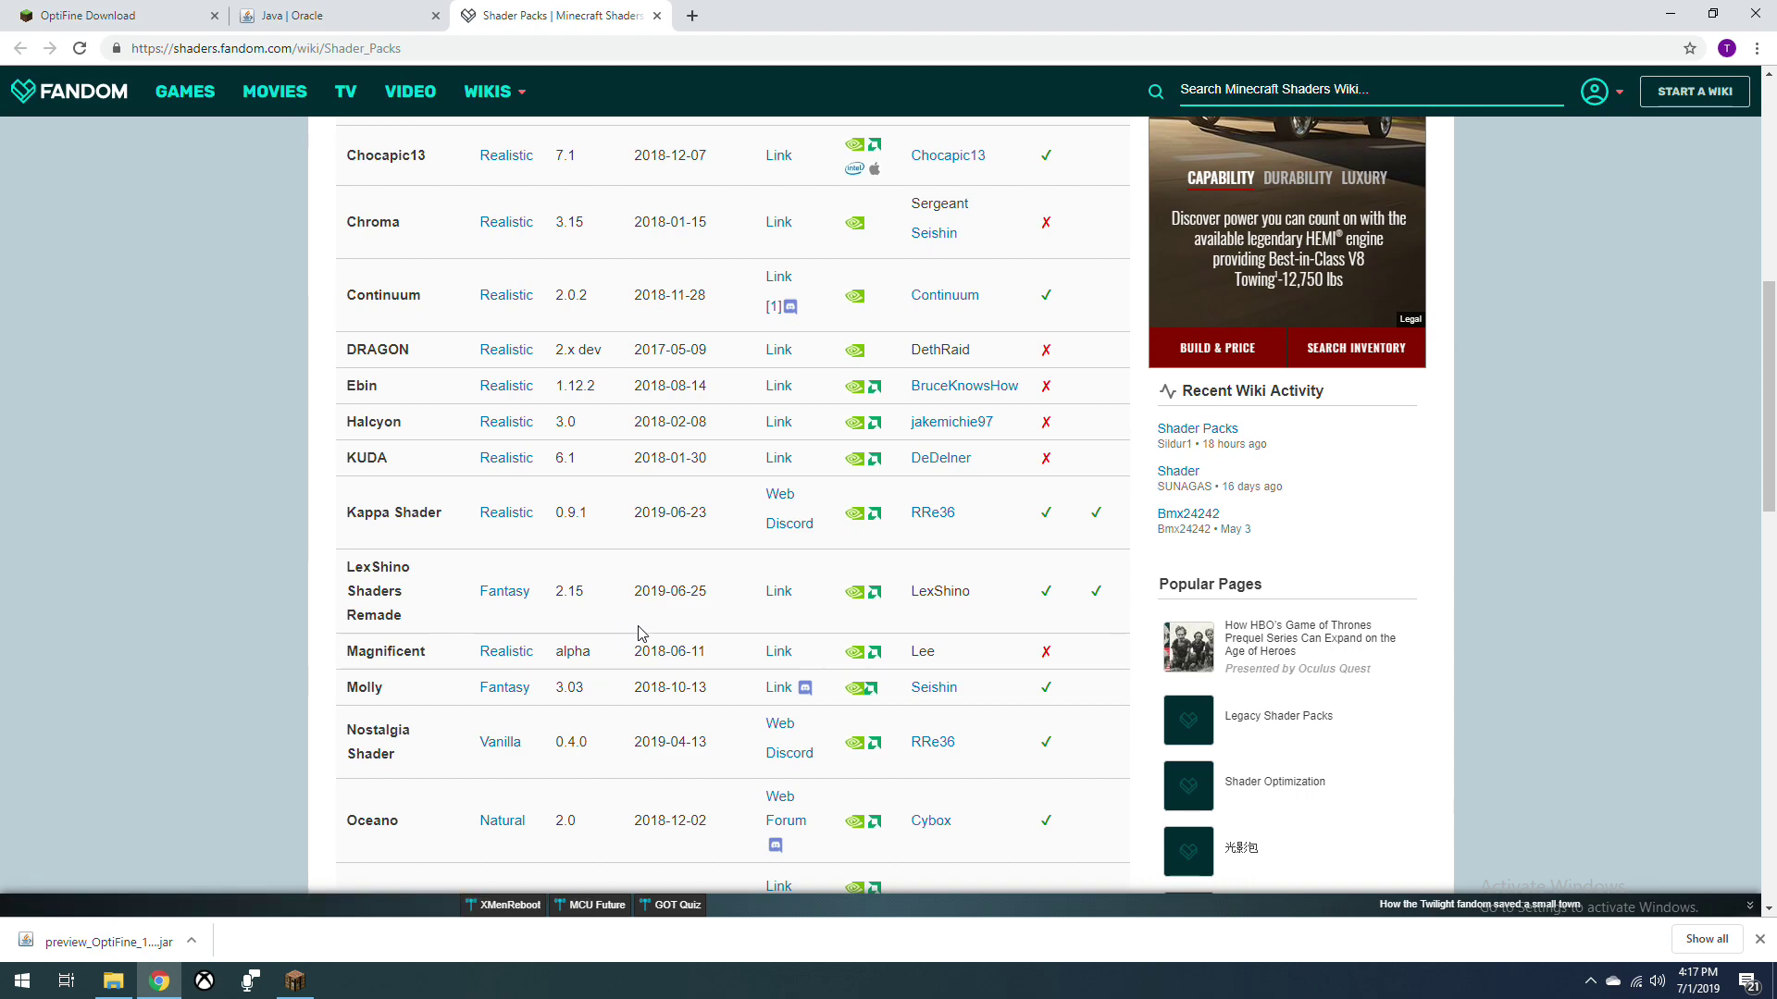
{"action": "scroll", "coordinate": [723, 657], "scroll_direction": "up", "scroll_amount": 7}
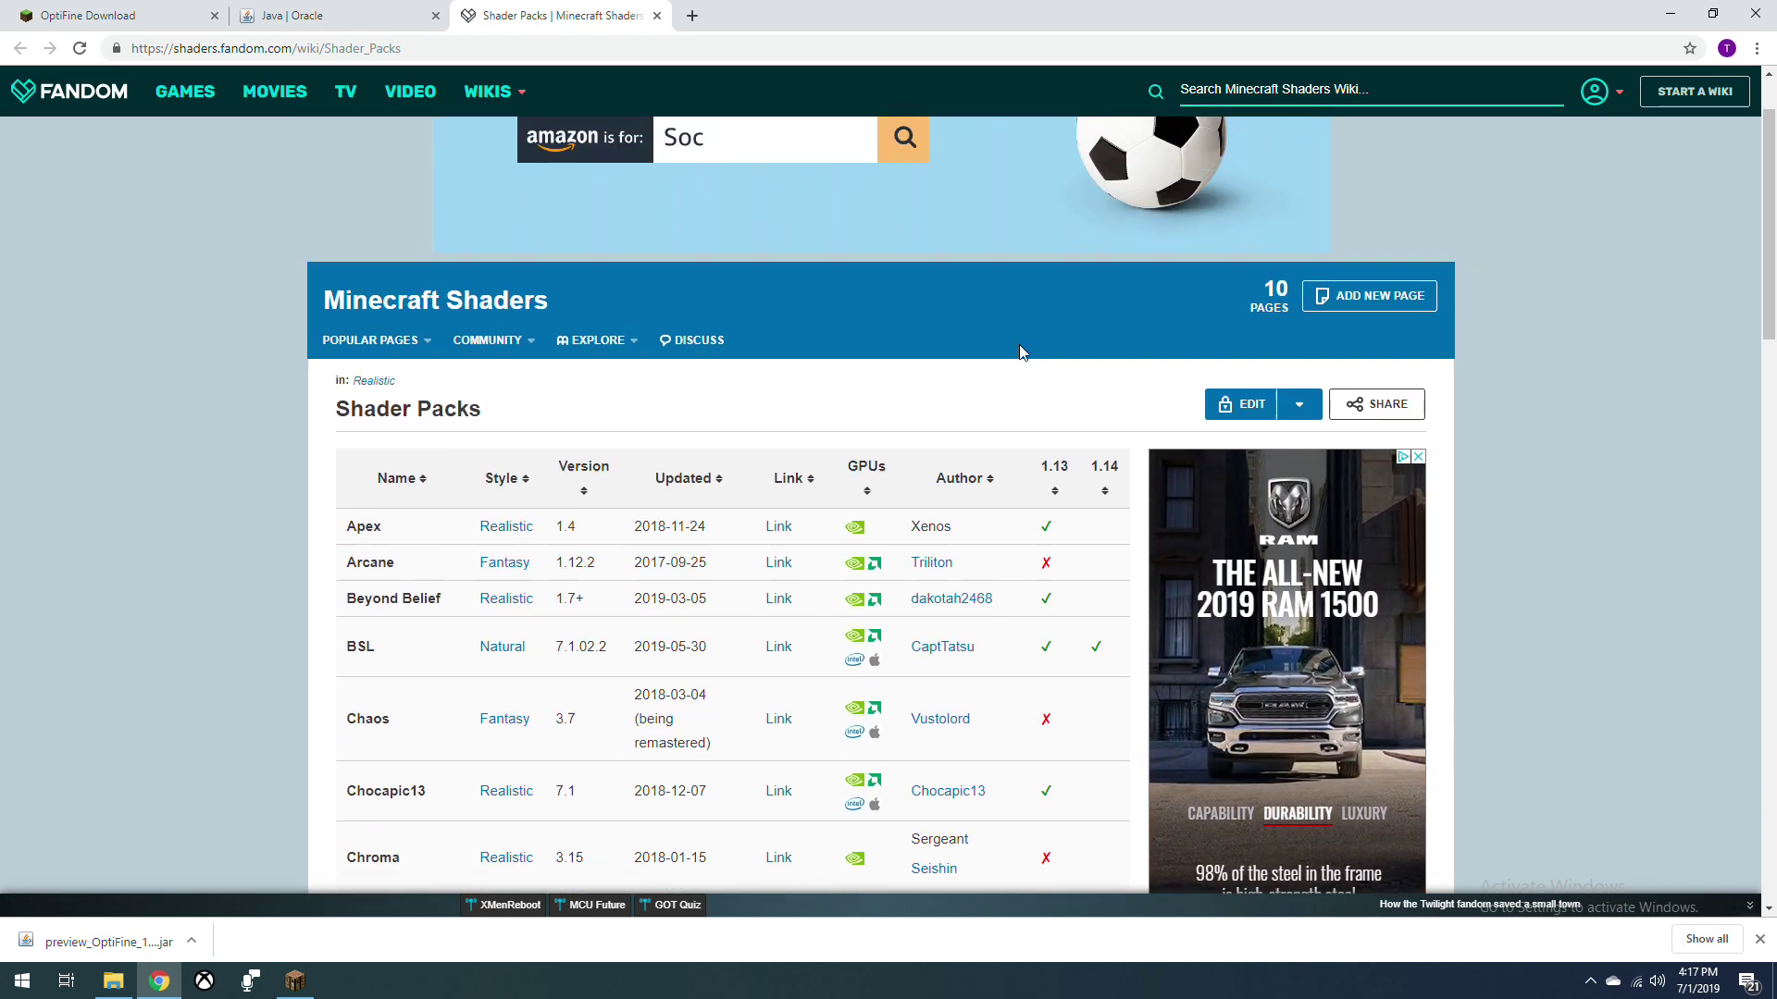
{"action": "scroll", "coordinate": [1074, 501], "scroll_direction": "down", "scroll_amount": 3}
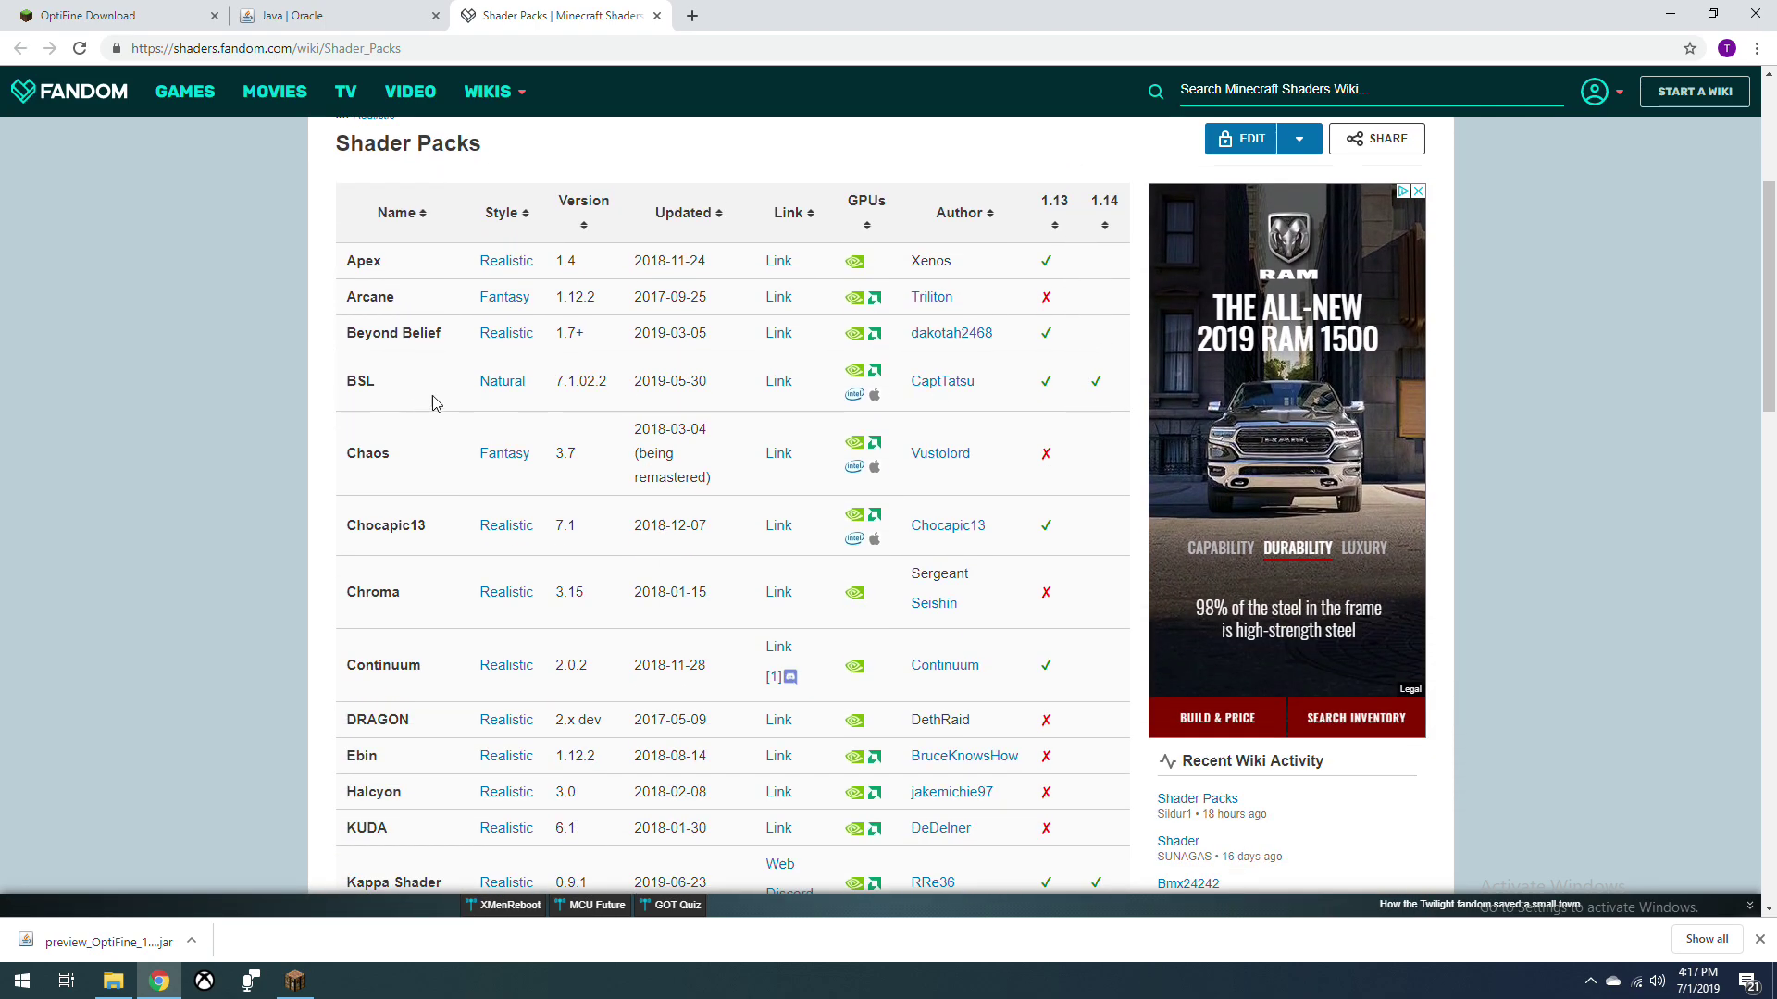
View the preview images of the BSL and Continuum shader packs from the wiki list
{"action": "left_click", "coordinate": [504, 382]}
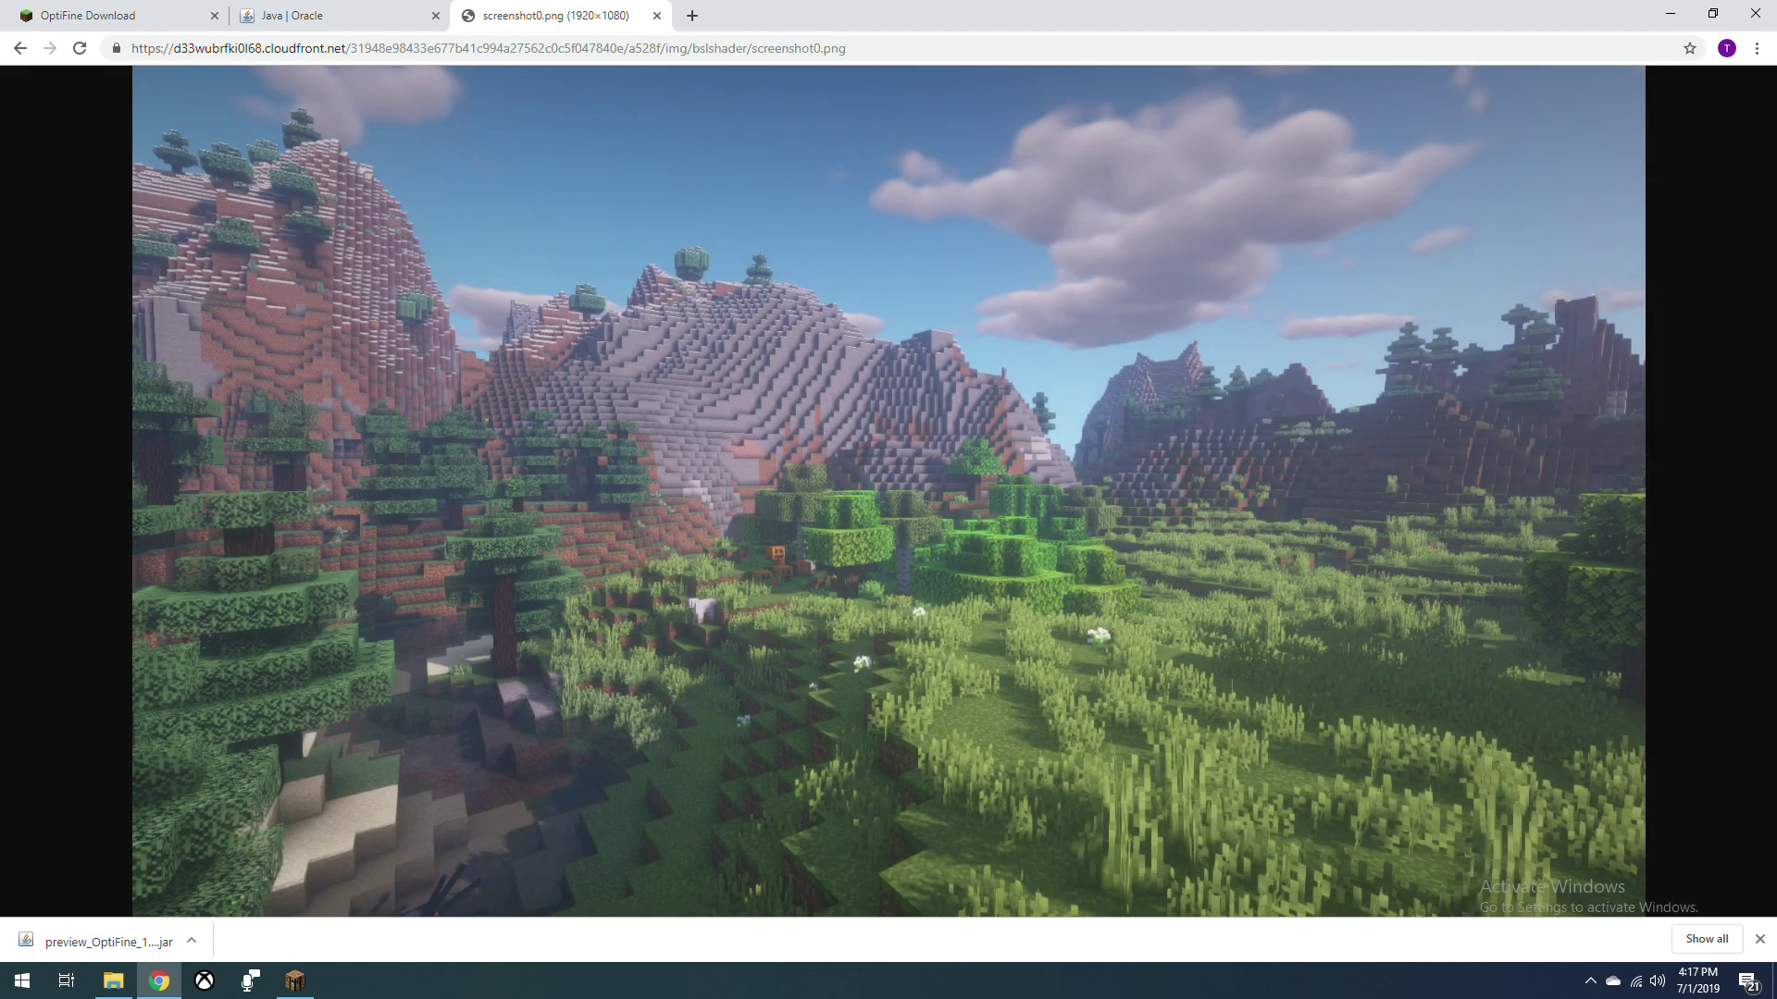
{"action": "left_click", "coordinate": [18, 48]}
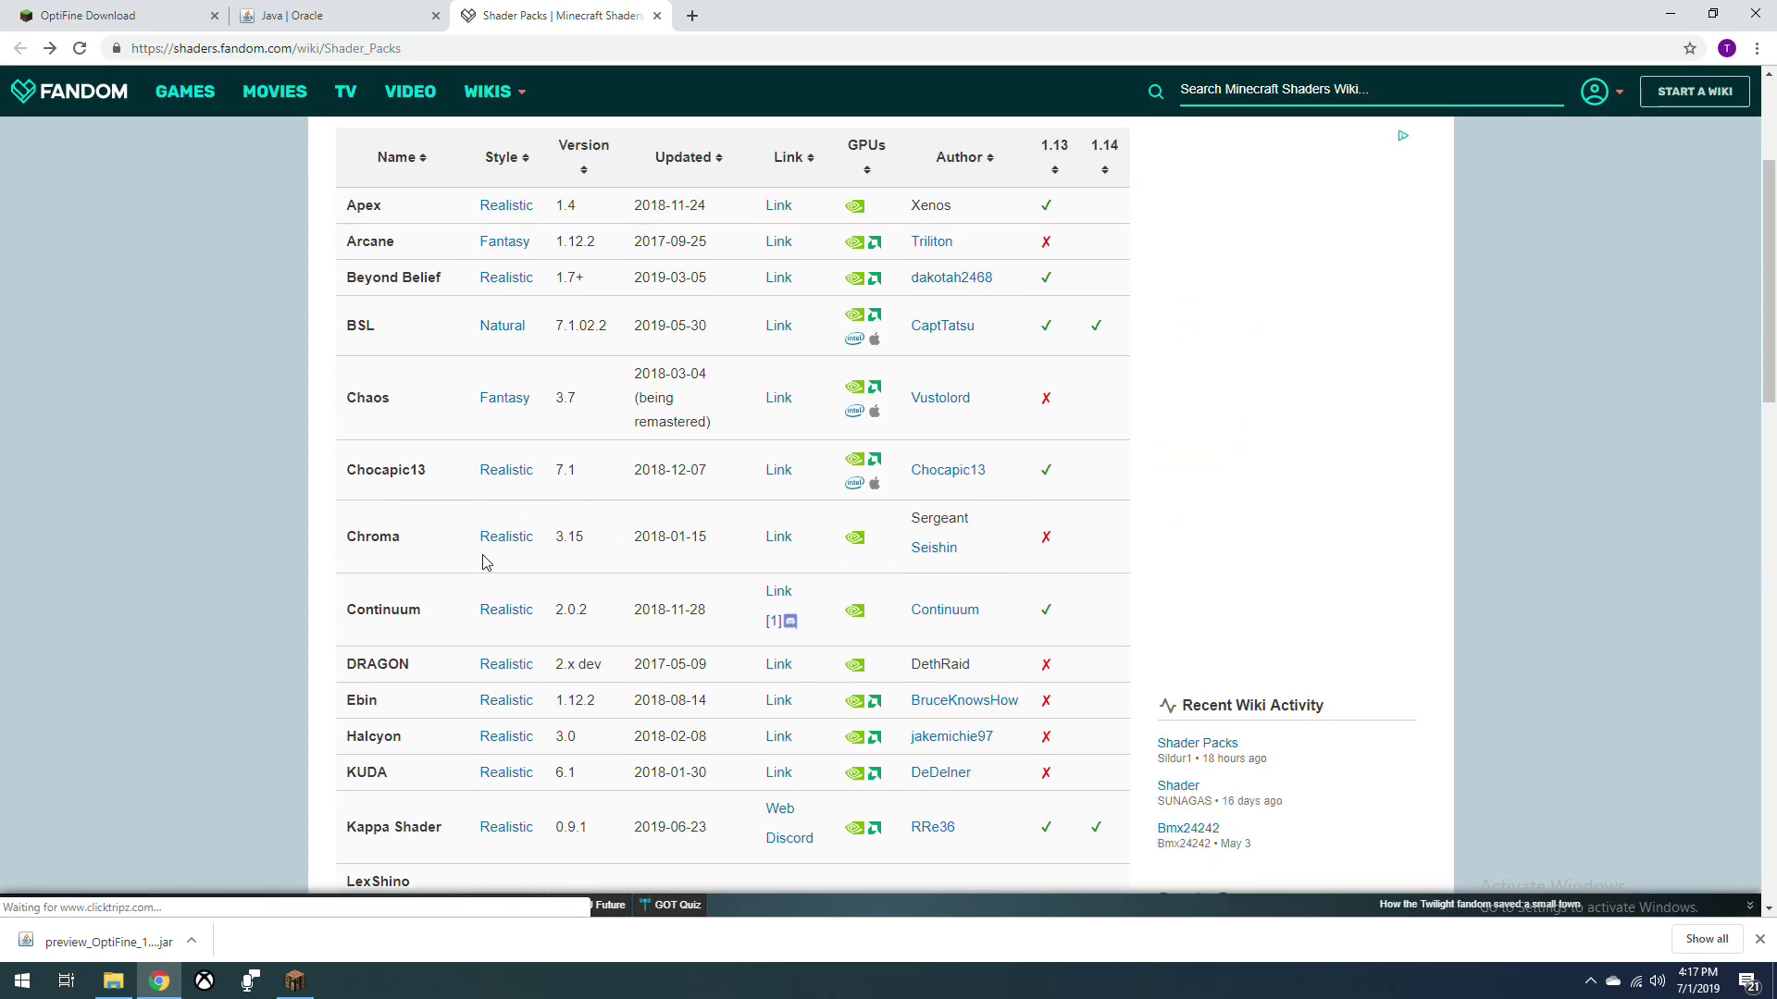
{"action": "left_click", "coordinate": [521, 618]}
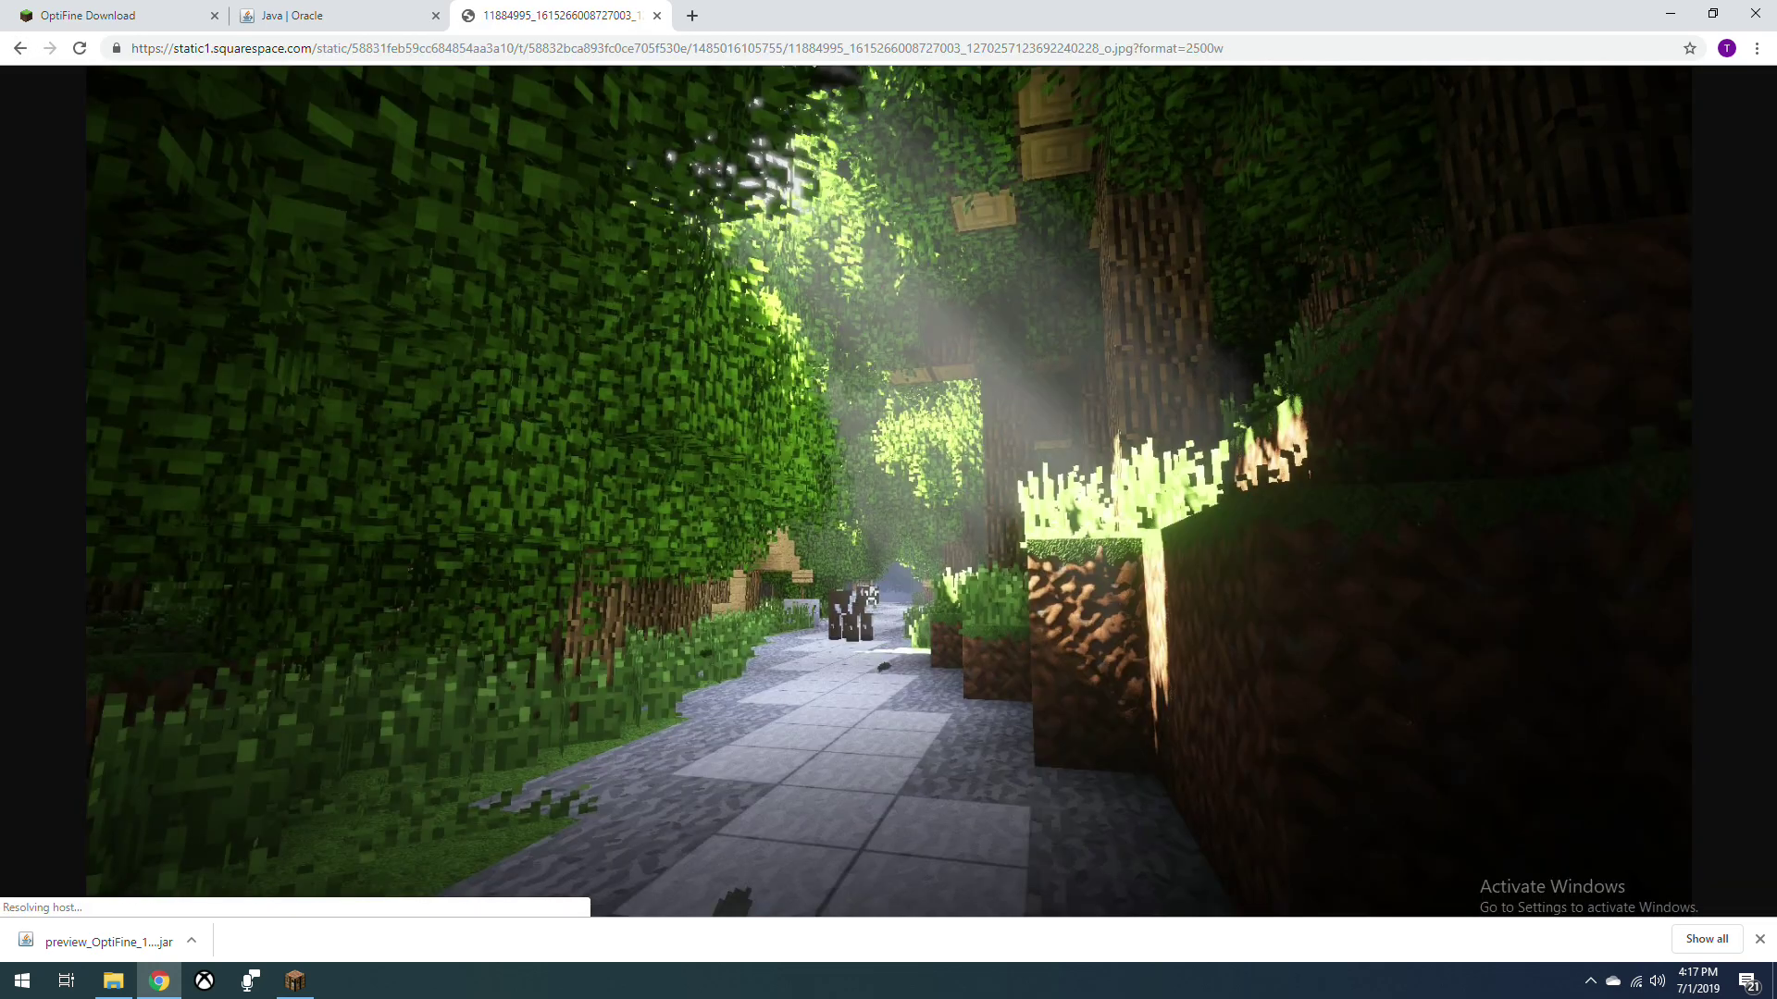
{"action": "left_click", "coordinate": [19, 48]}
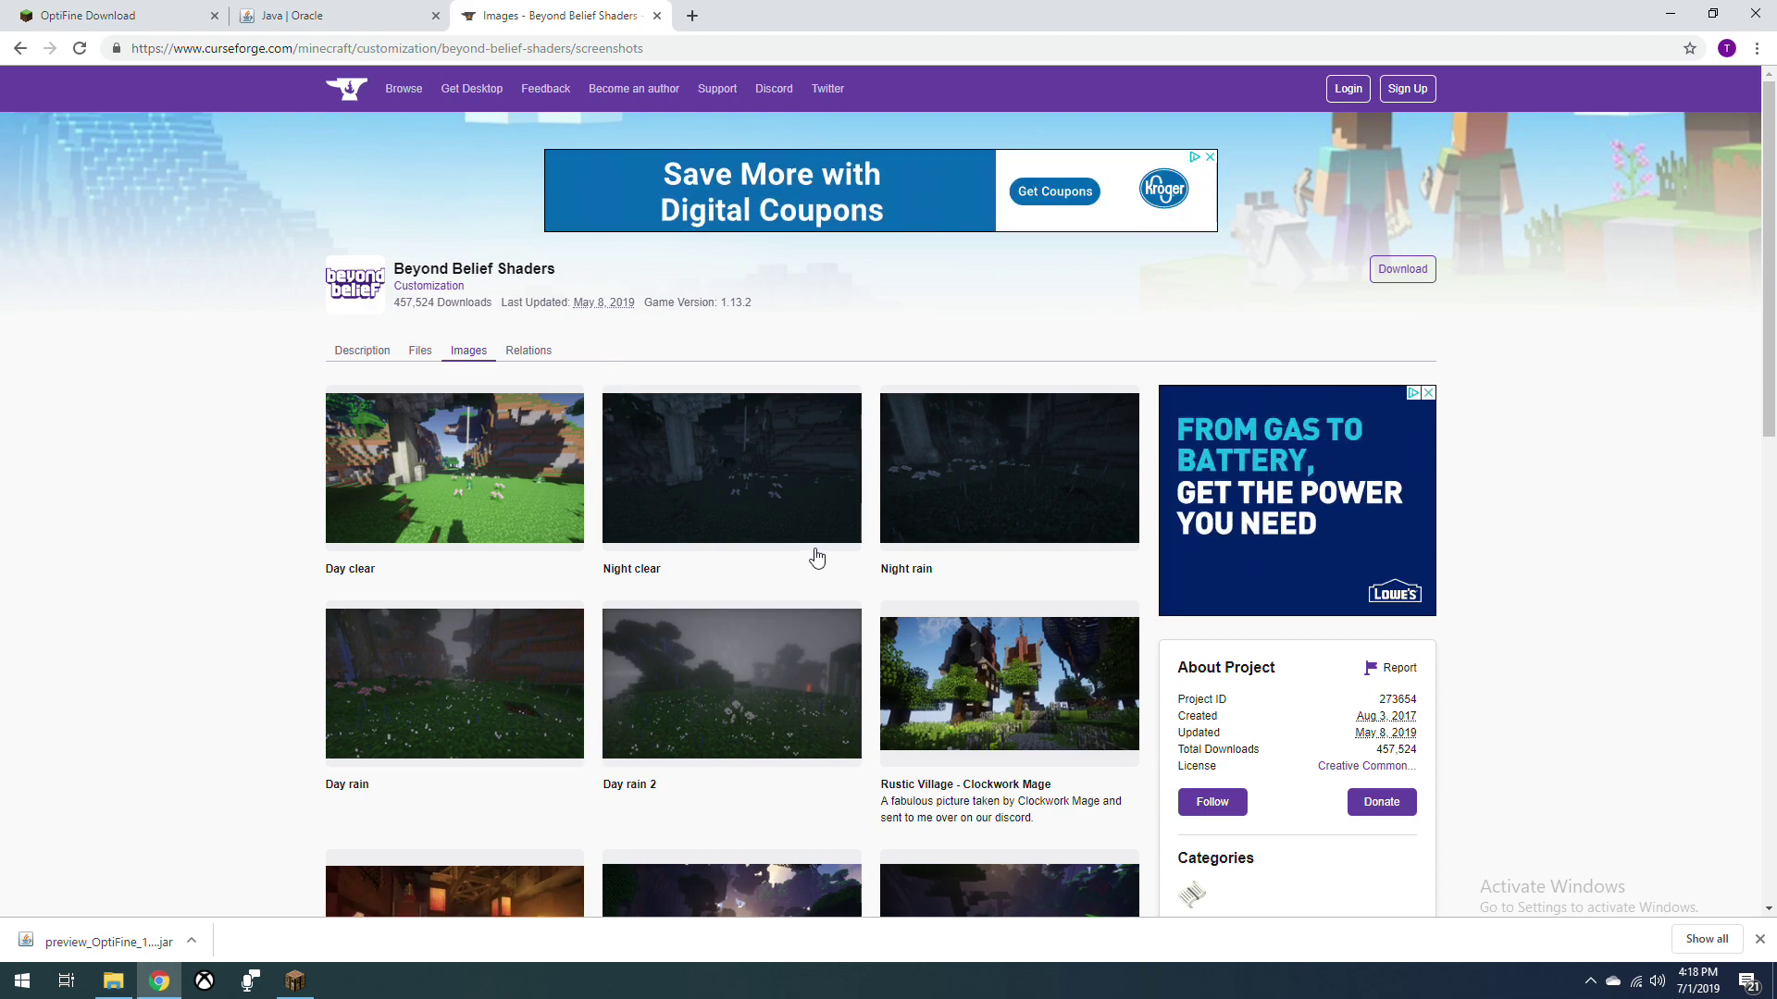
Download Beyond belief v1.3.2 for Minecraft 1.13 from its CurseForge project page
{"action": "scroll", "coordinate": [1017, 546], "scroll_direction": "down", "scroll_amount": 3}
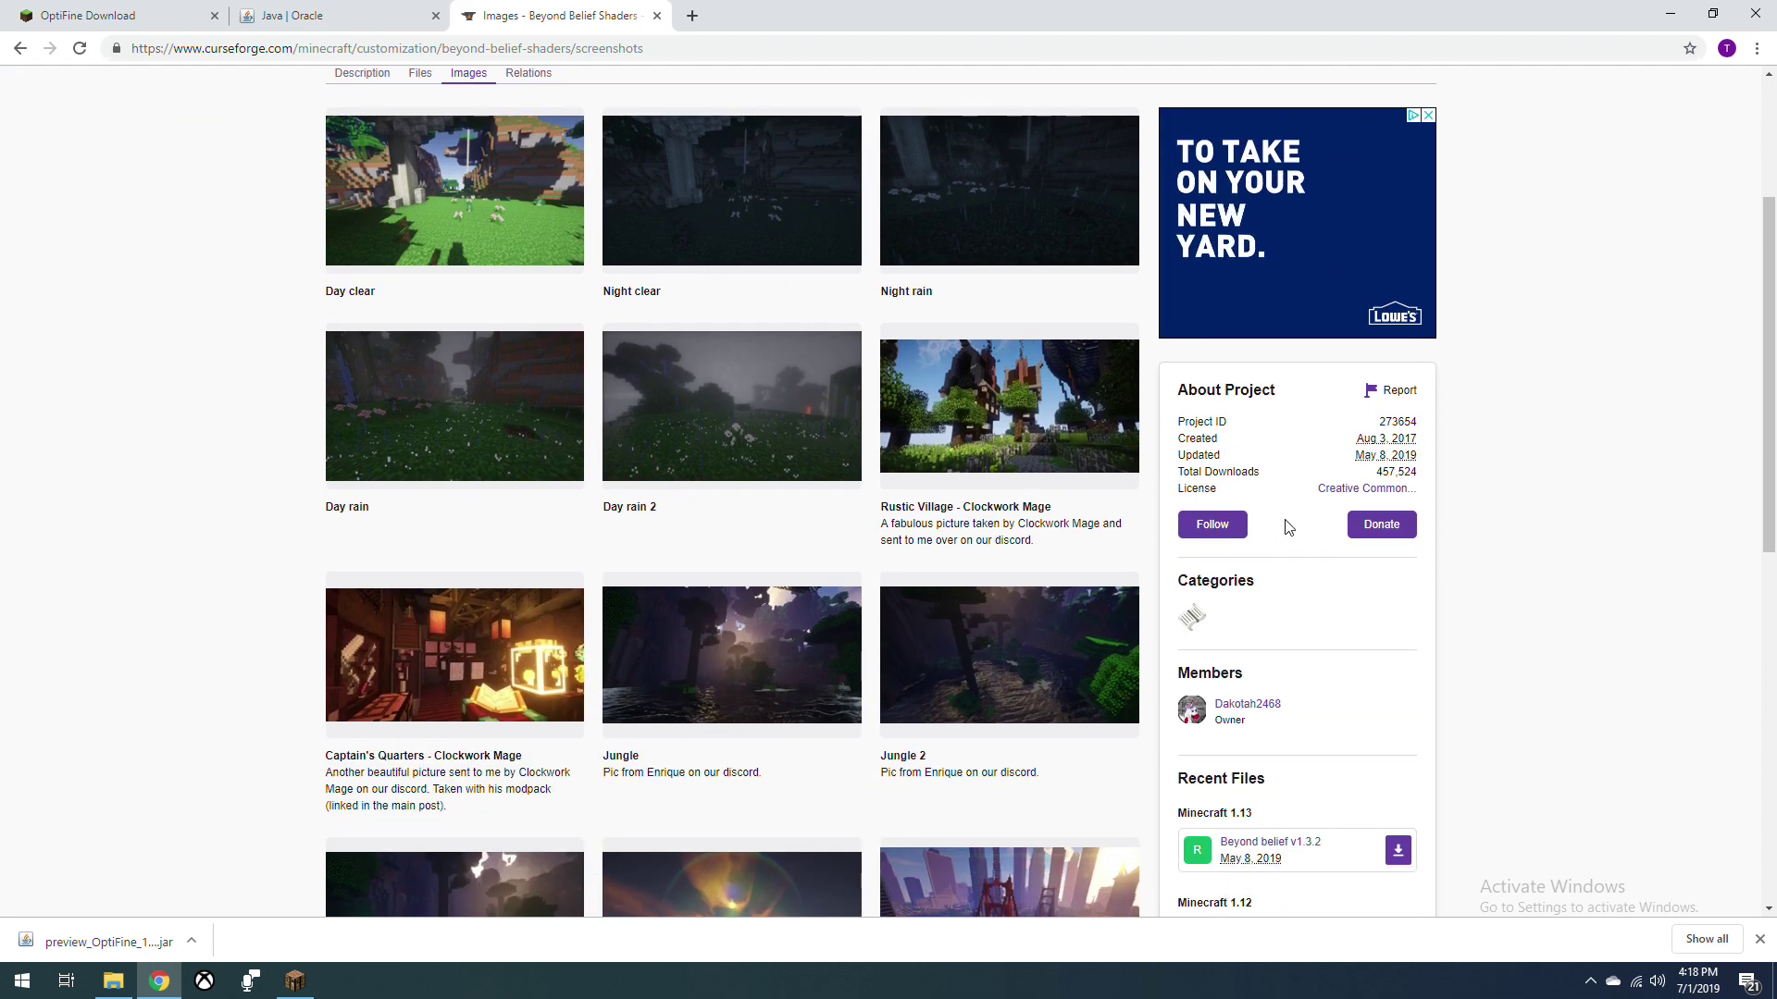
{"action": "scroll", "coordinate": [1398, 546], "scroll_direction": "down", "scroll_amount": 3}
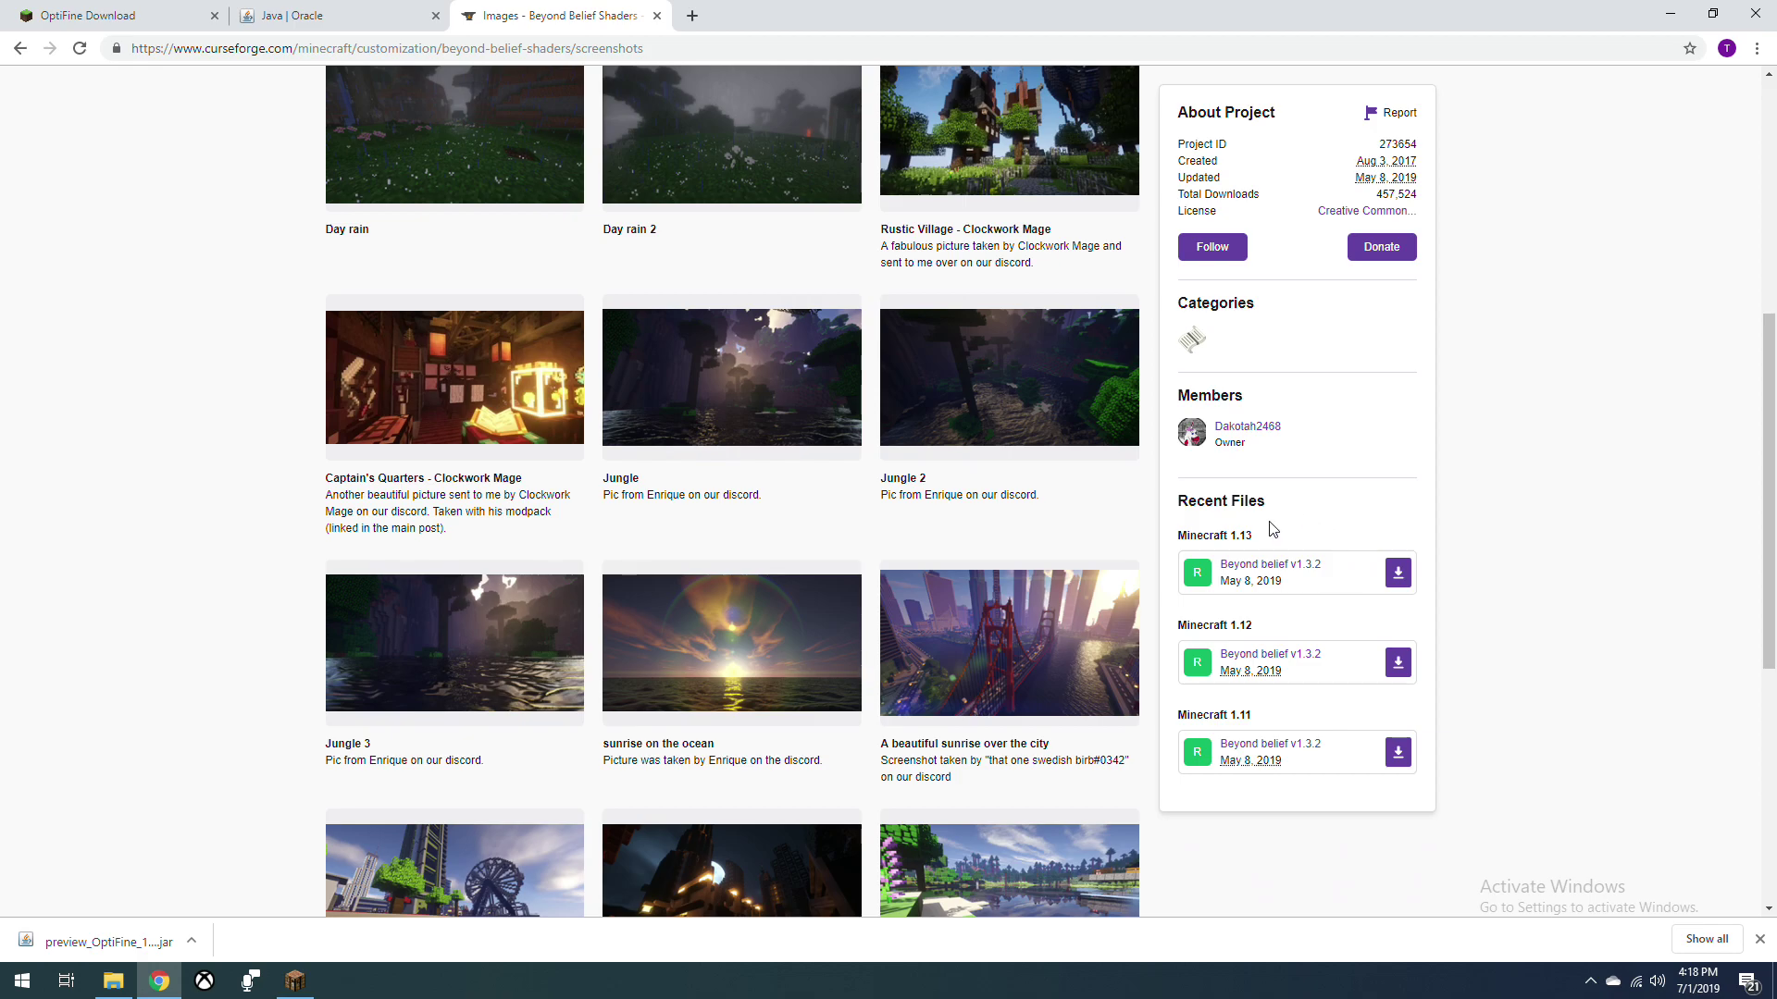
{"action": "left_click", "coordinate": [1390, 583]}
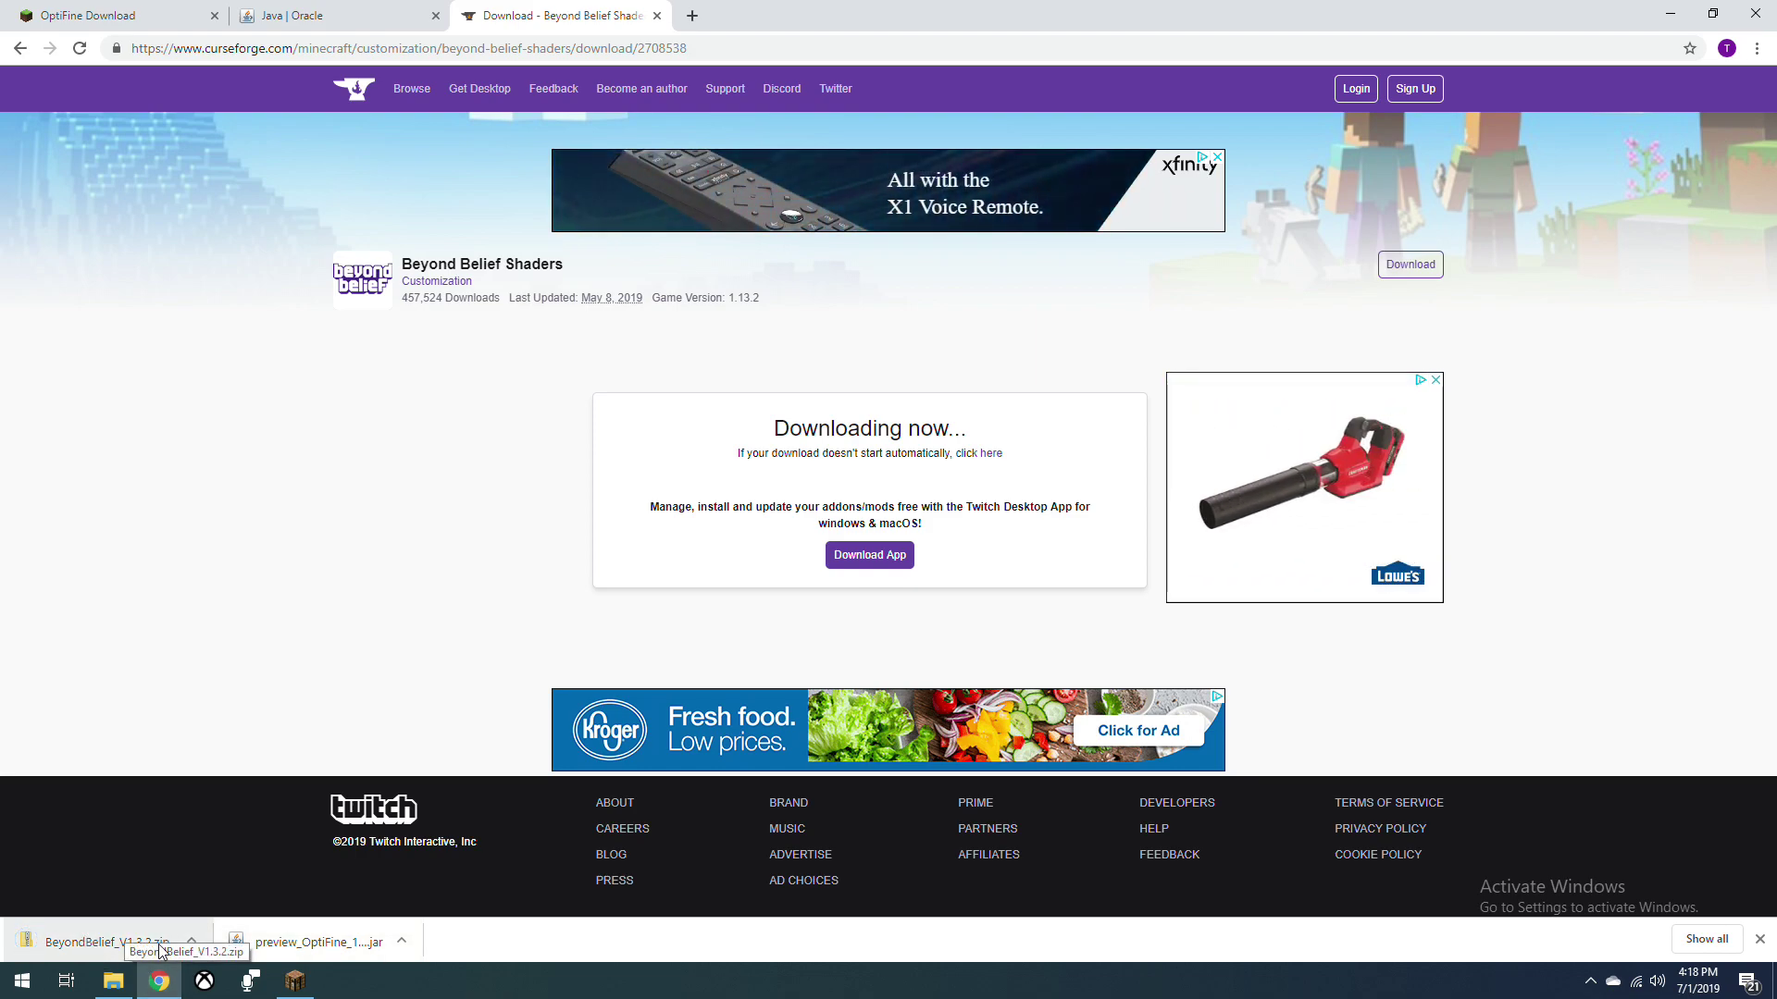
Show the downloaded BeyondBelief_V1.3.2 zip in its folder, close Chrome and place the Downloads window beside the shaderpacks folder
{"action": "left_click", "coordinate": [191, 941]}
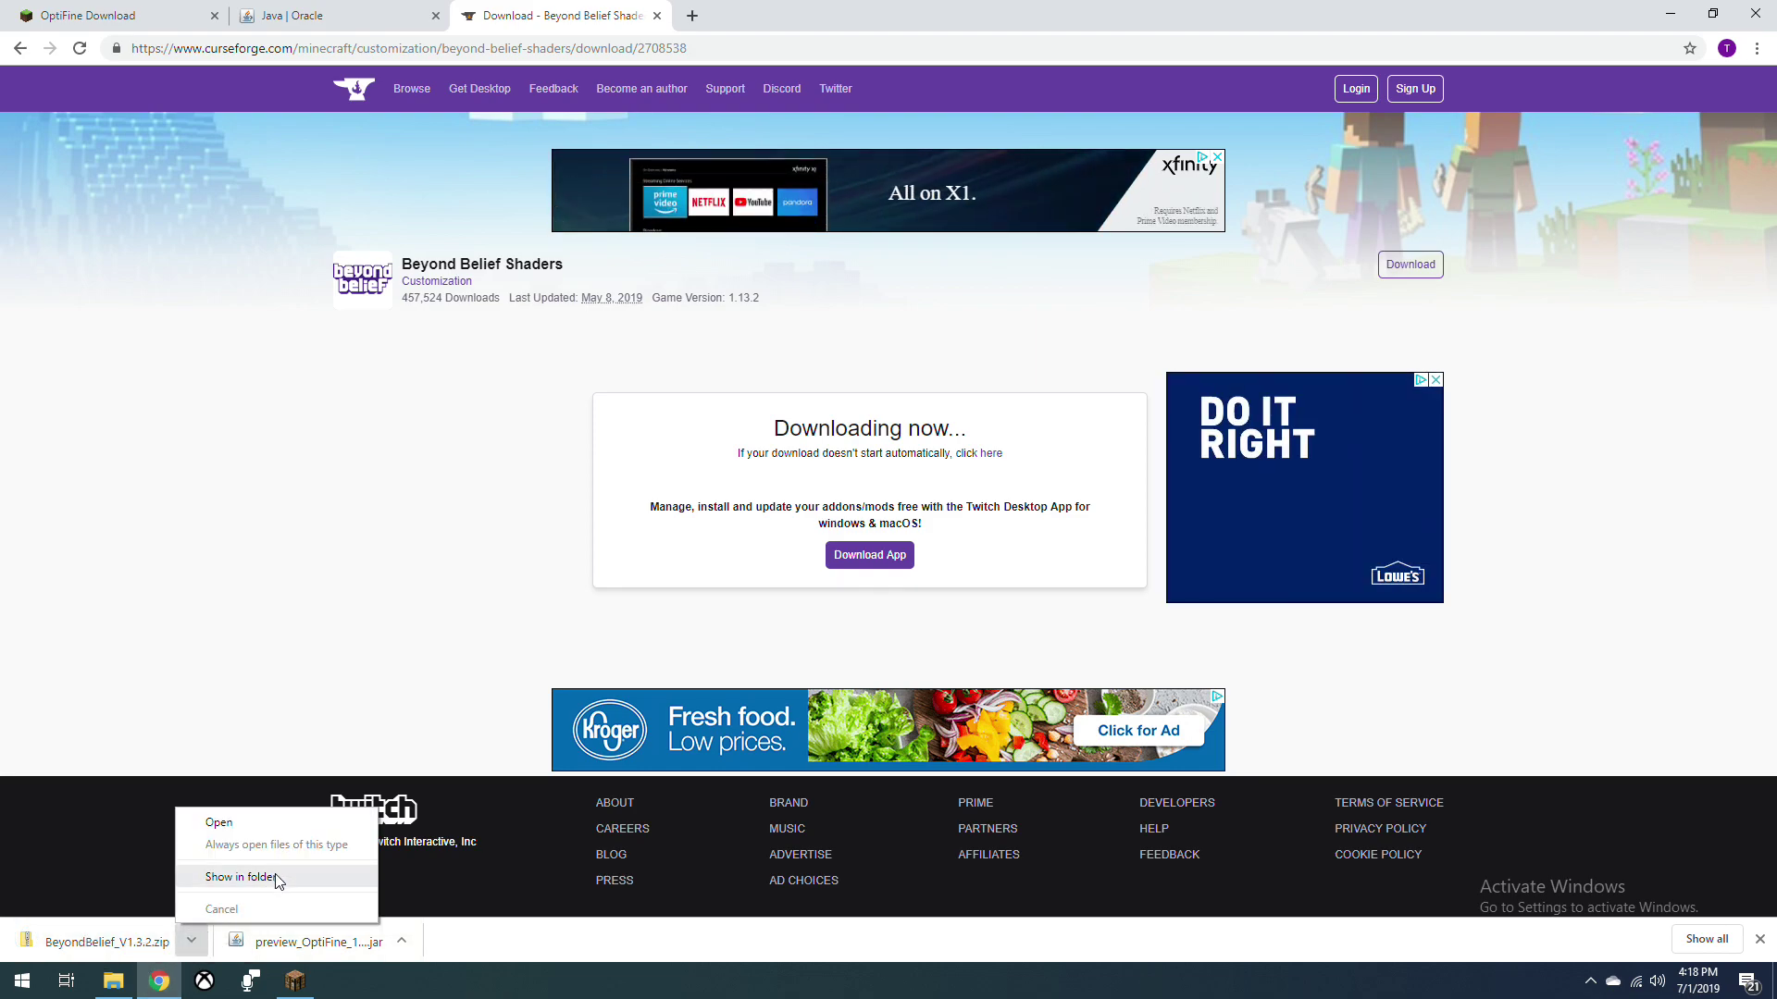
{"action": "left_click", "coordinate": [278, 877]}
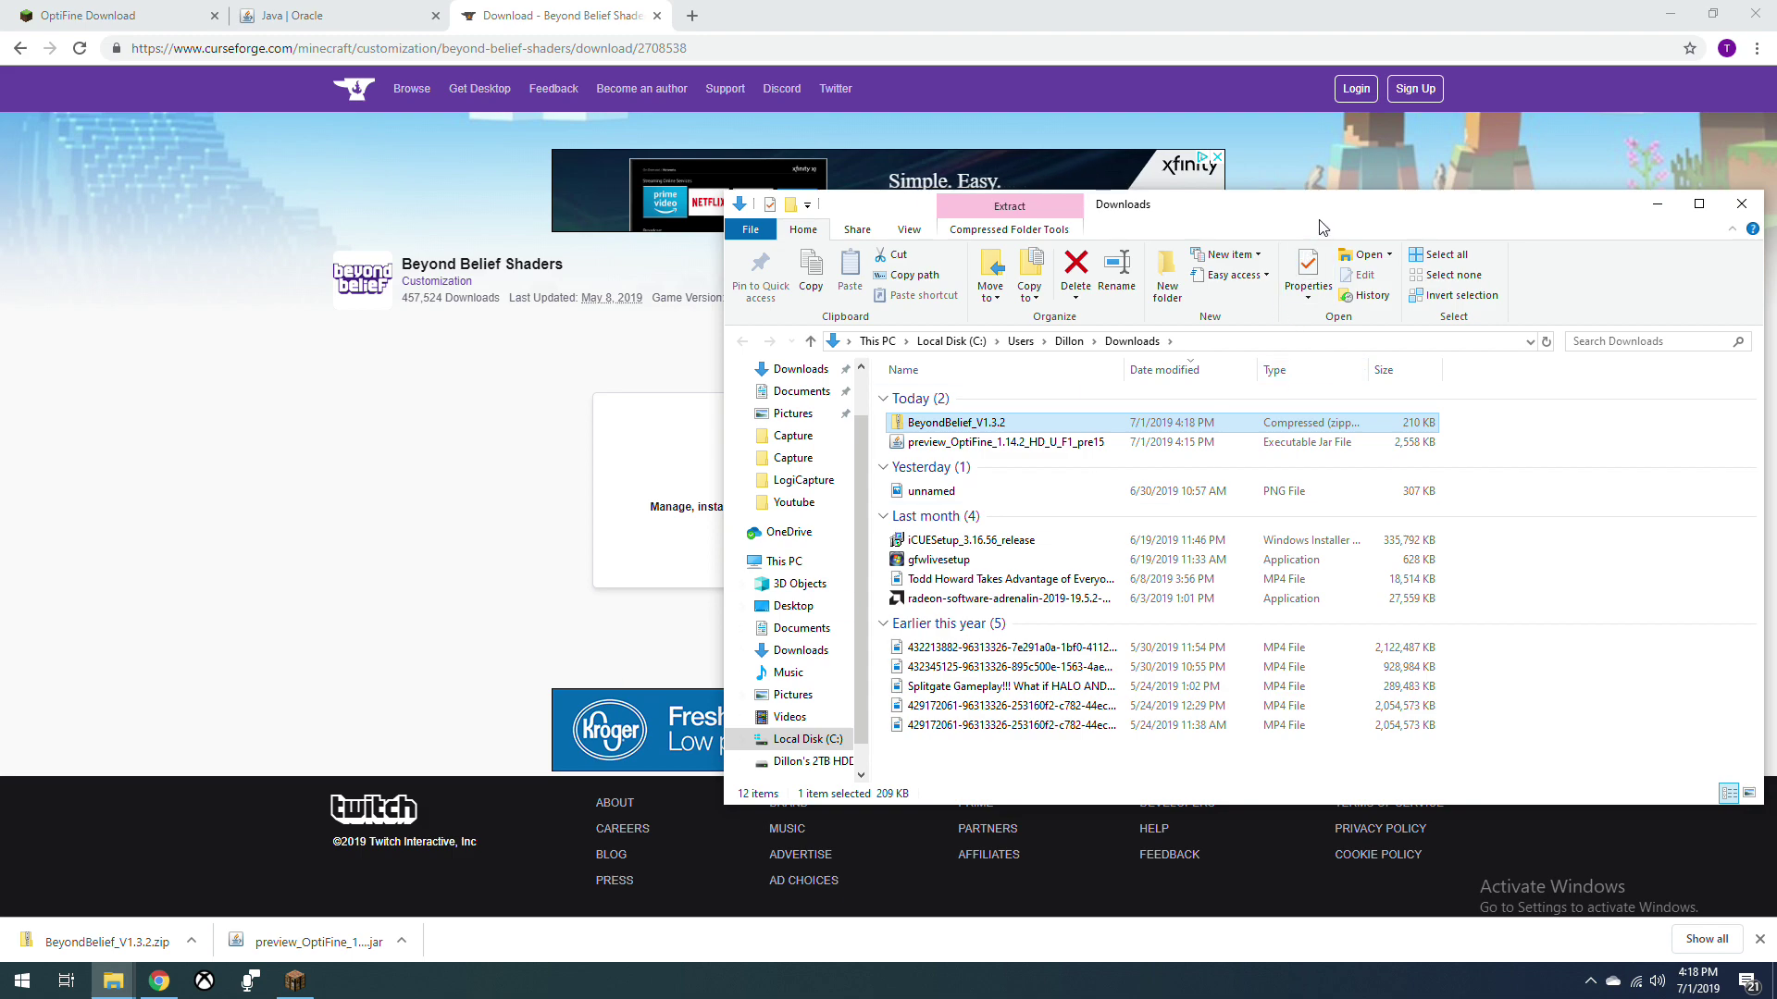
{"action": "left_click_drag", "start_coordinate": [1277, 221], "coordinate": [642, 189]}
{"action": "left_click", "coordinate": [1757, 18]}
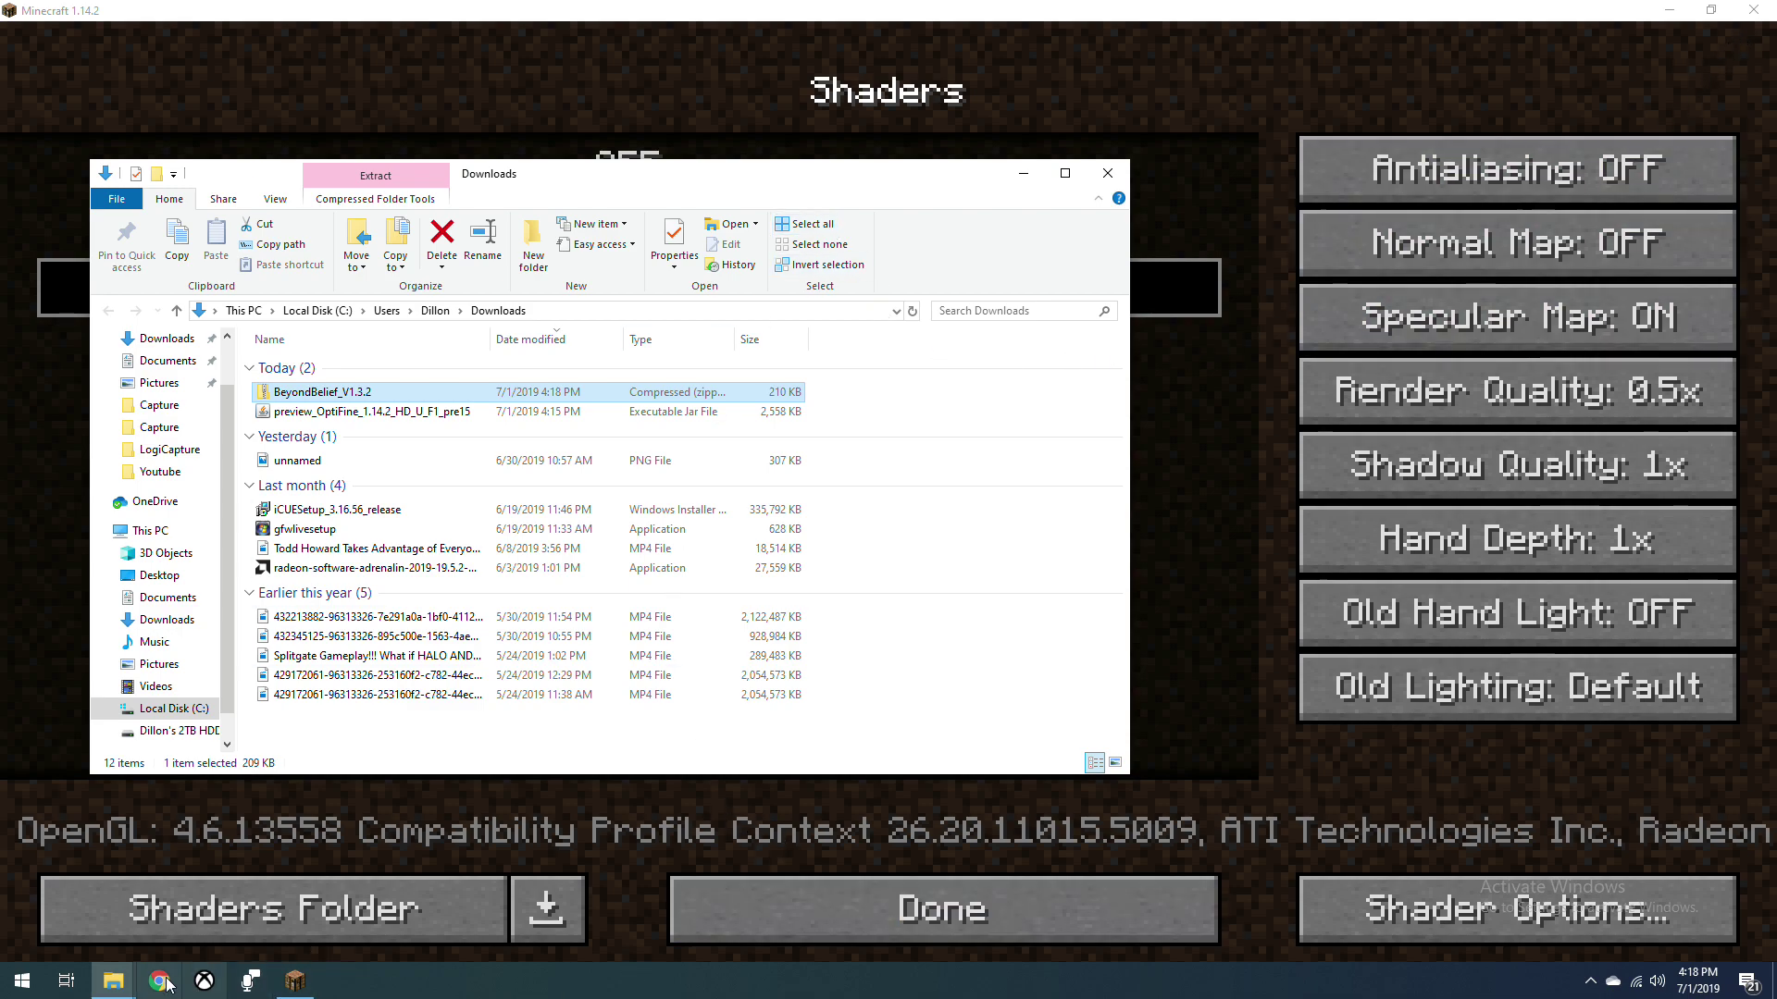
{"action": "left_click", "coordinate": [244, 916]}
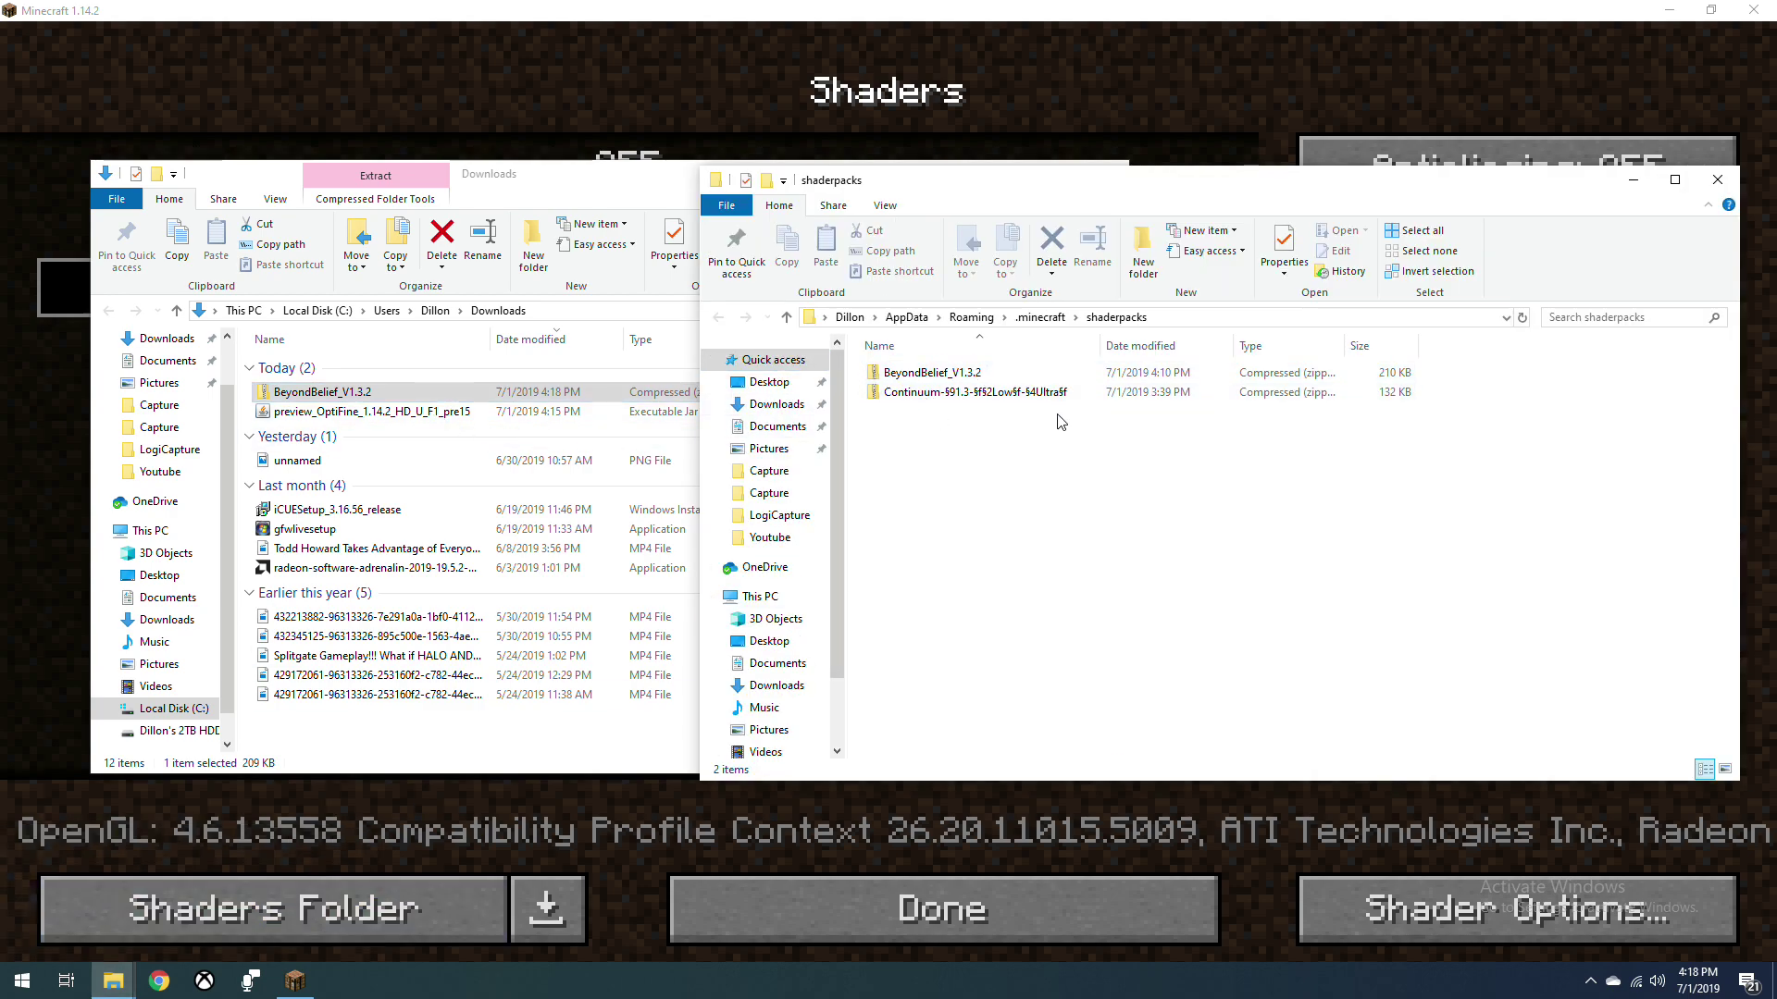
Delete the duplicate BeyondBelief_V1.3.2 zip from Downloads and close both folder windows
{"action": "left_click", "coordinate": [416, 392]}
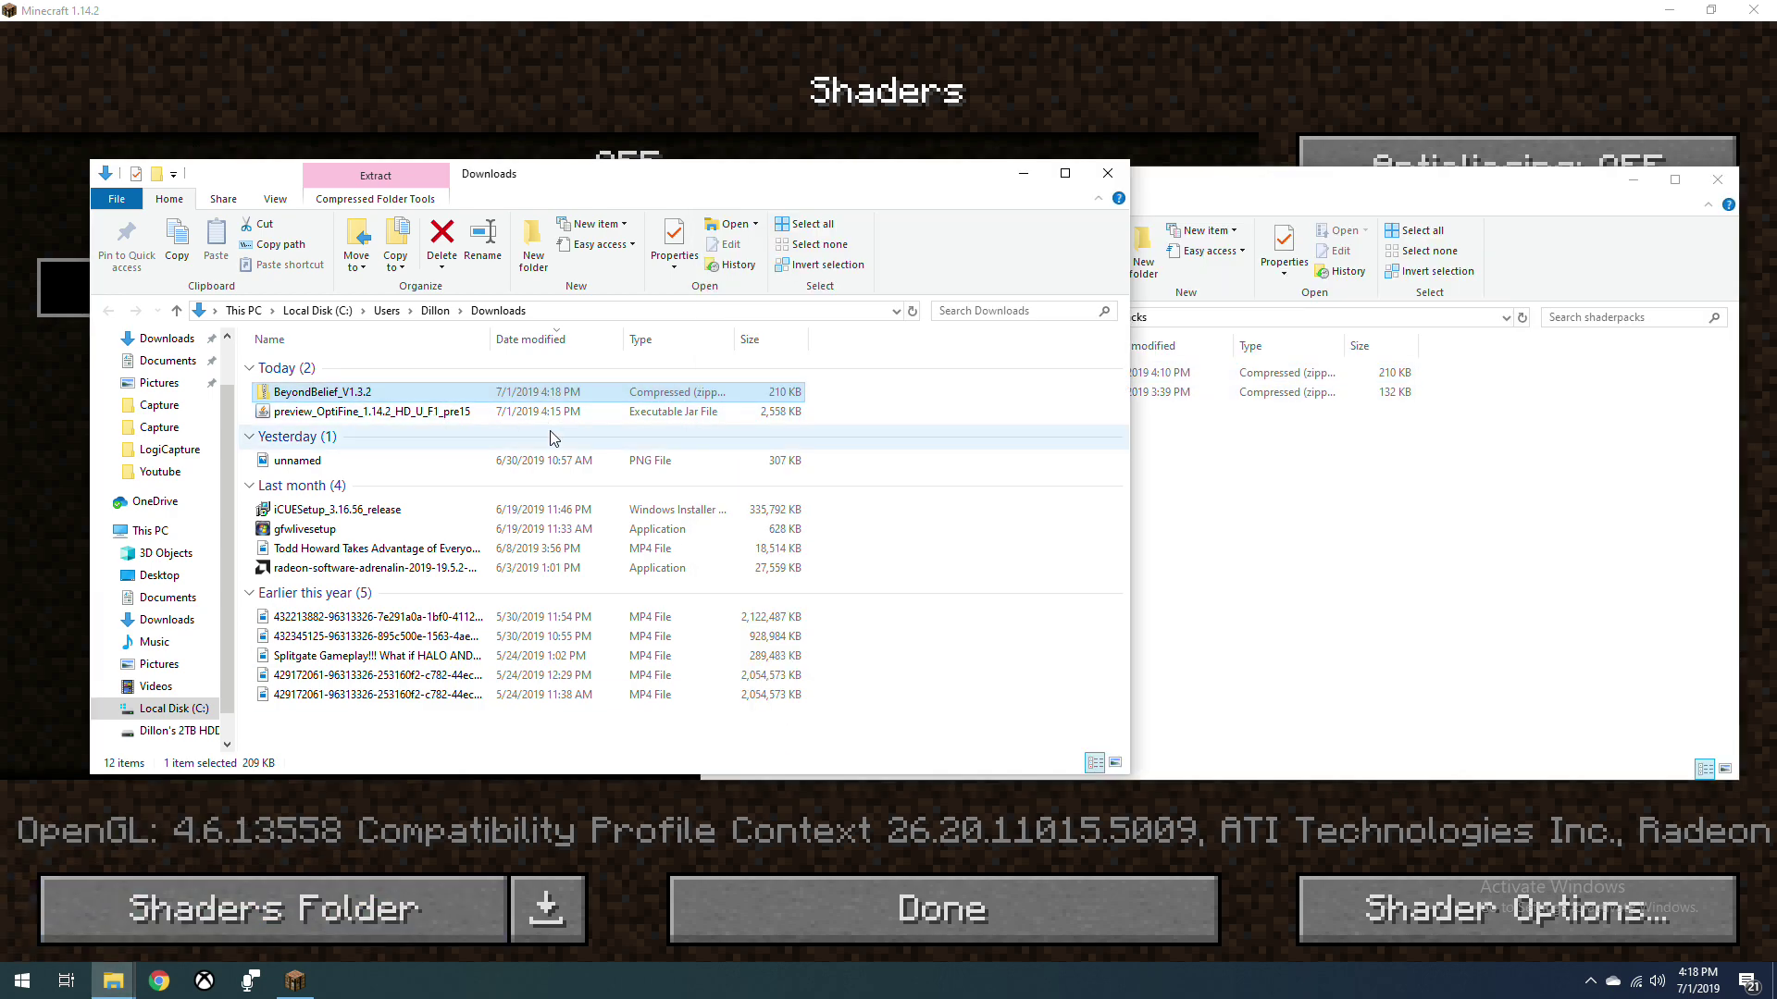
{"action": "key", "text": "Delete"}
{"action": "left_click", "coordinate": [1106, 174]}
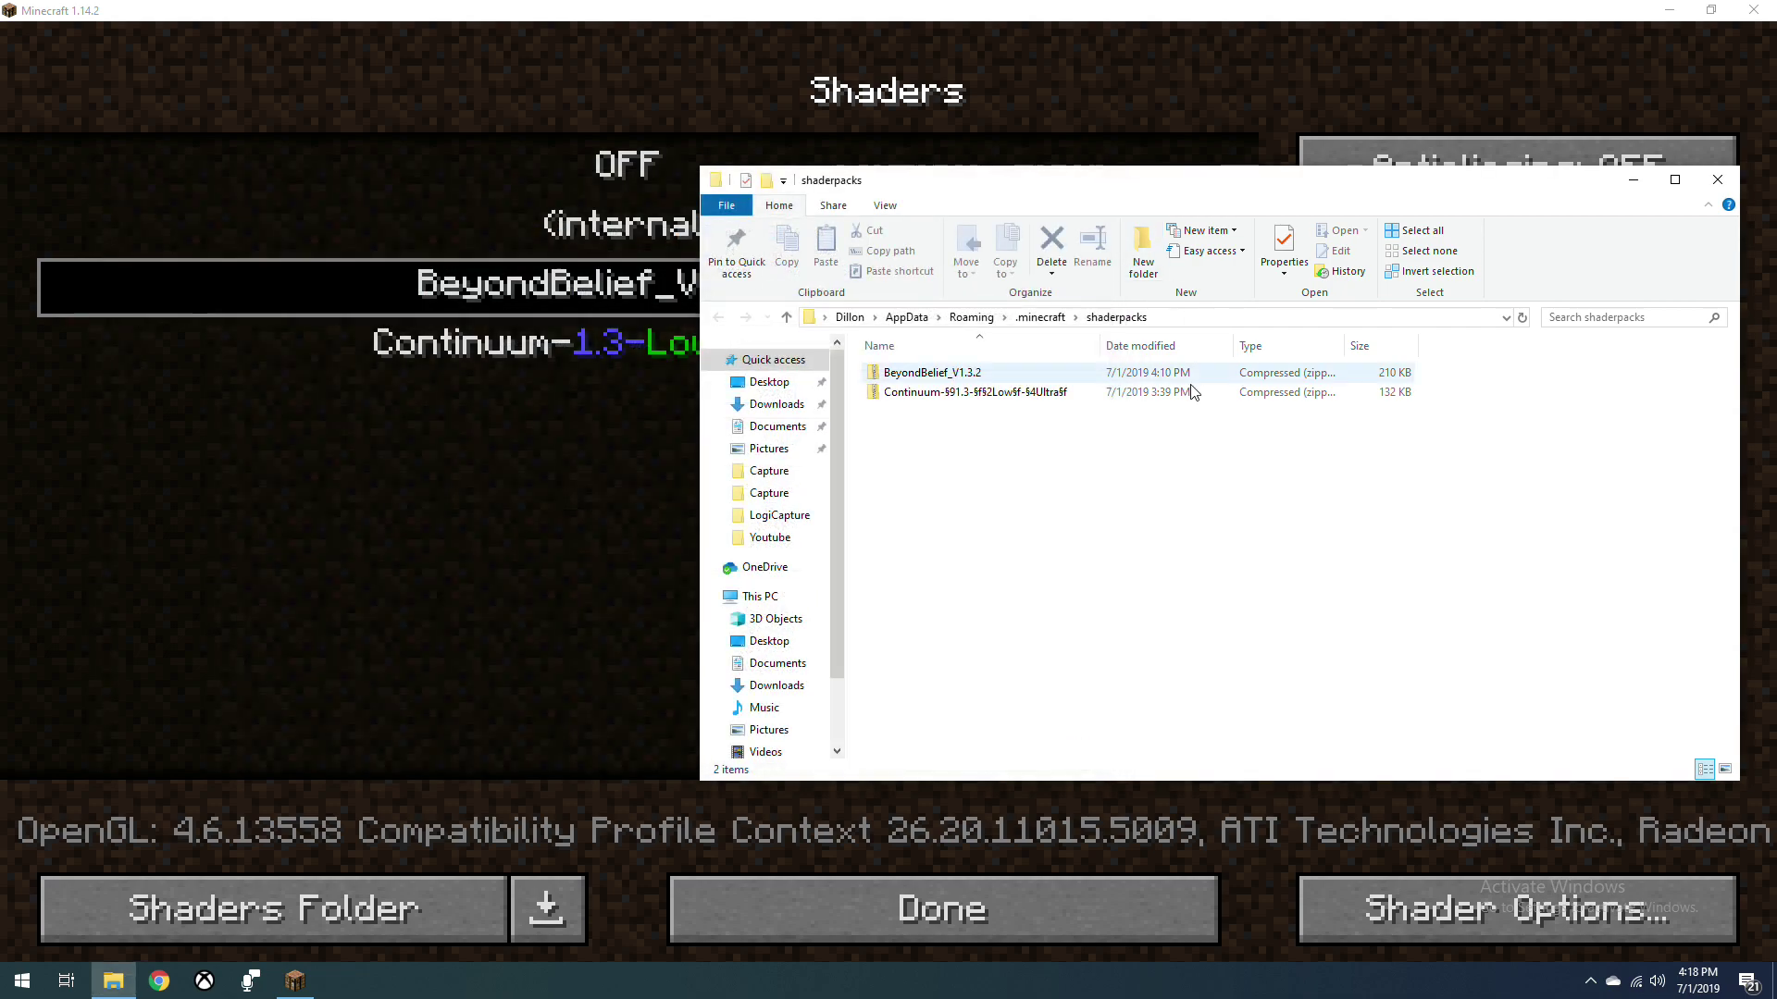
{"action": "left_click", "coordinate": [1715, 180]}
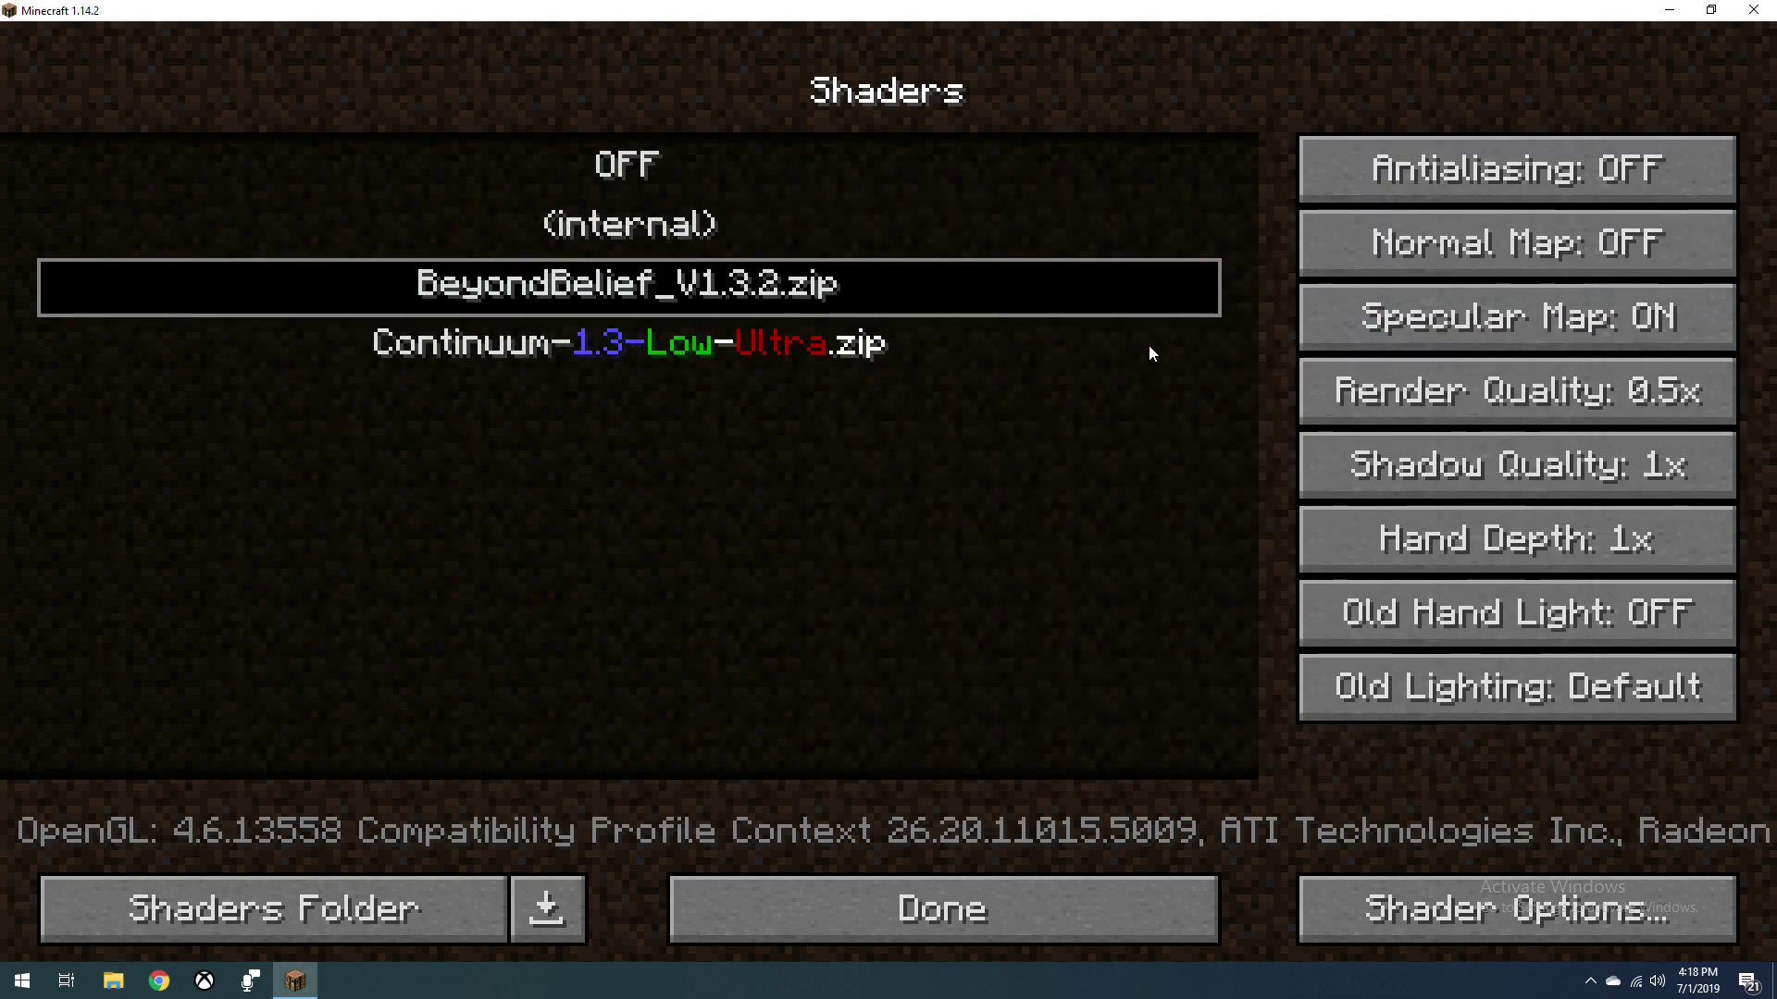
Set the shader antialiasing to FXAA 2x, Normal Map to ON and Render Quality to 1x, and leave the Shaders page
{"action": "left_click", "coordinate": [1626, 176]}
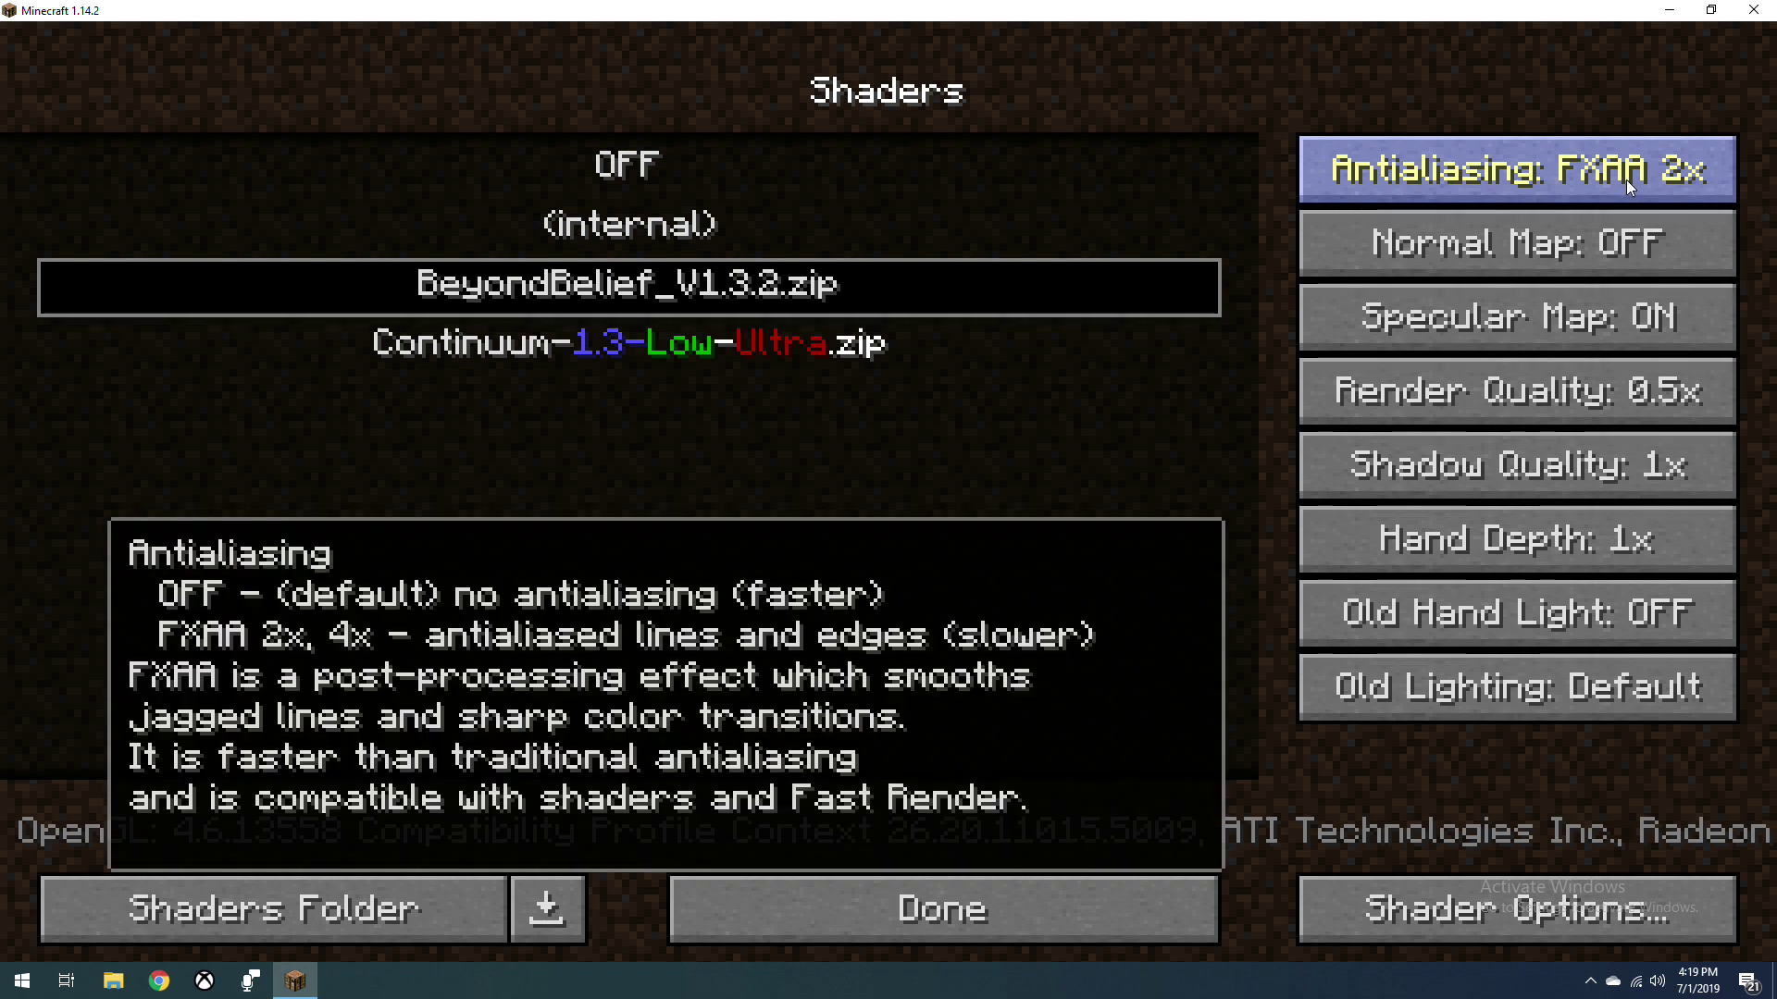
{"action": "left_click", "coordinate": [1552, 253]}
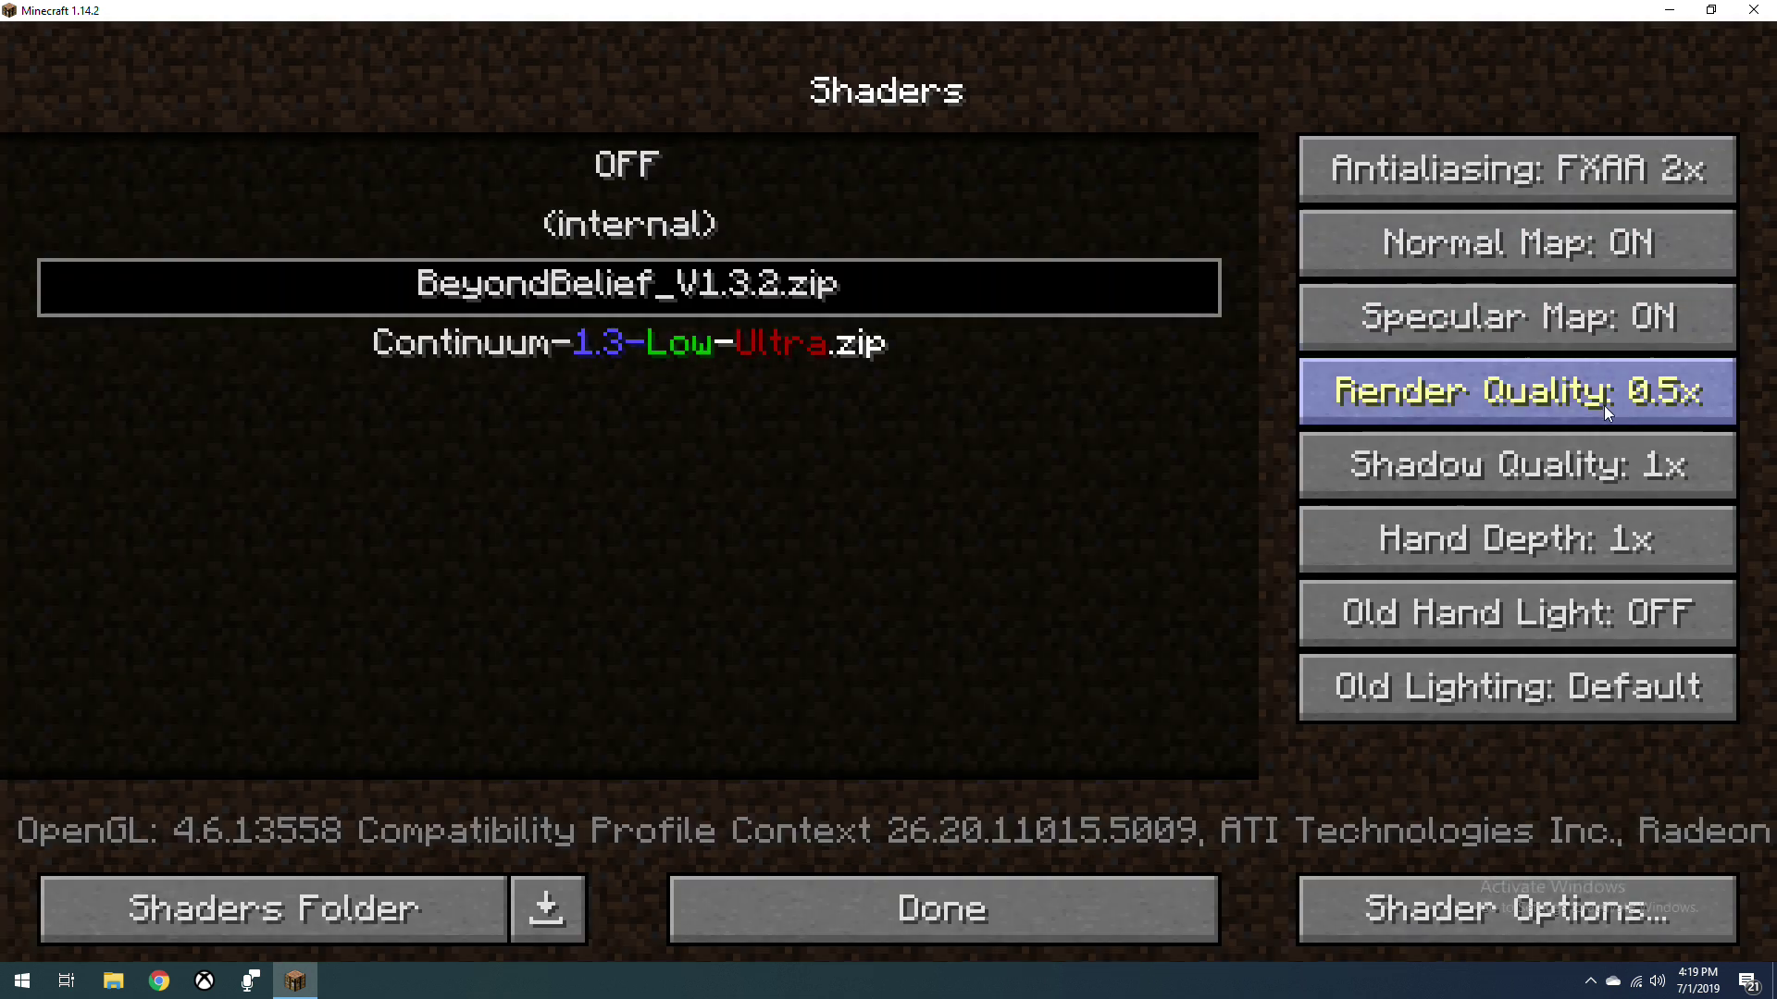
{"action": "left_click", "coordinate": [1606, 404]}
{"action": "left_click", "coordinate": [1606, 403]}
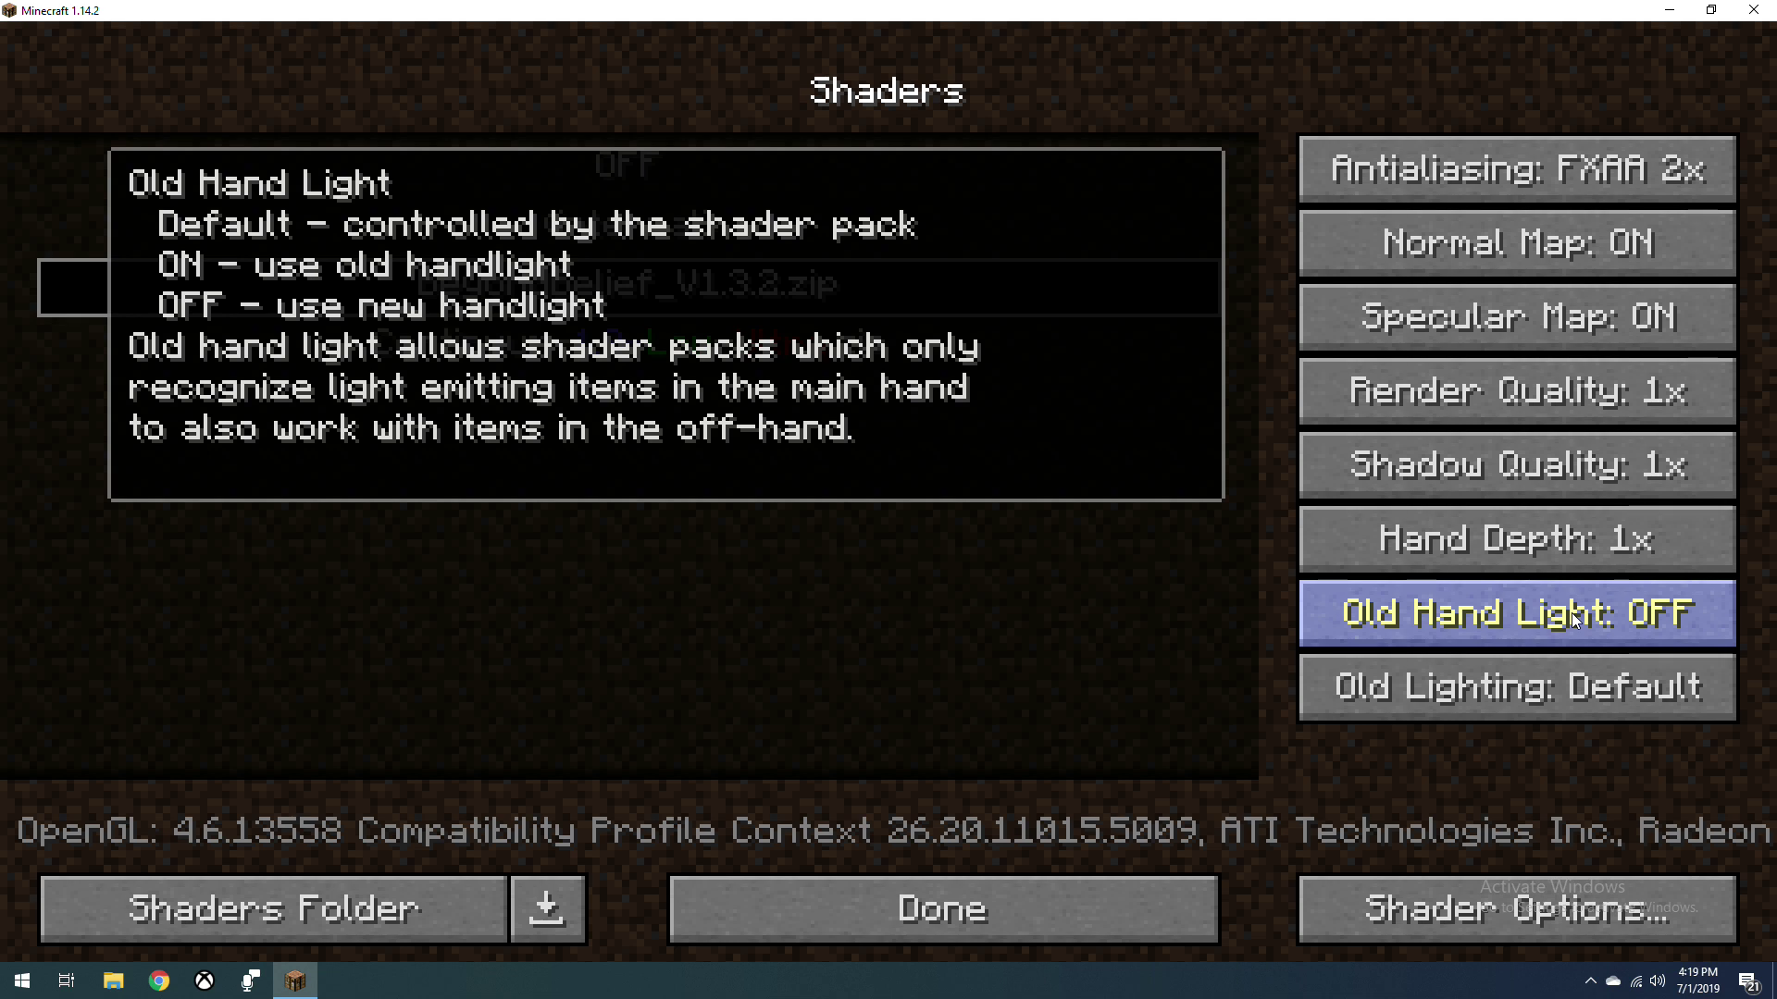
{"action": "mouse_move", "coordinate": [1579, 714]}
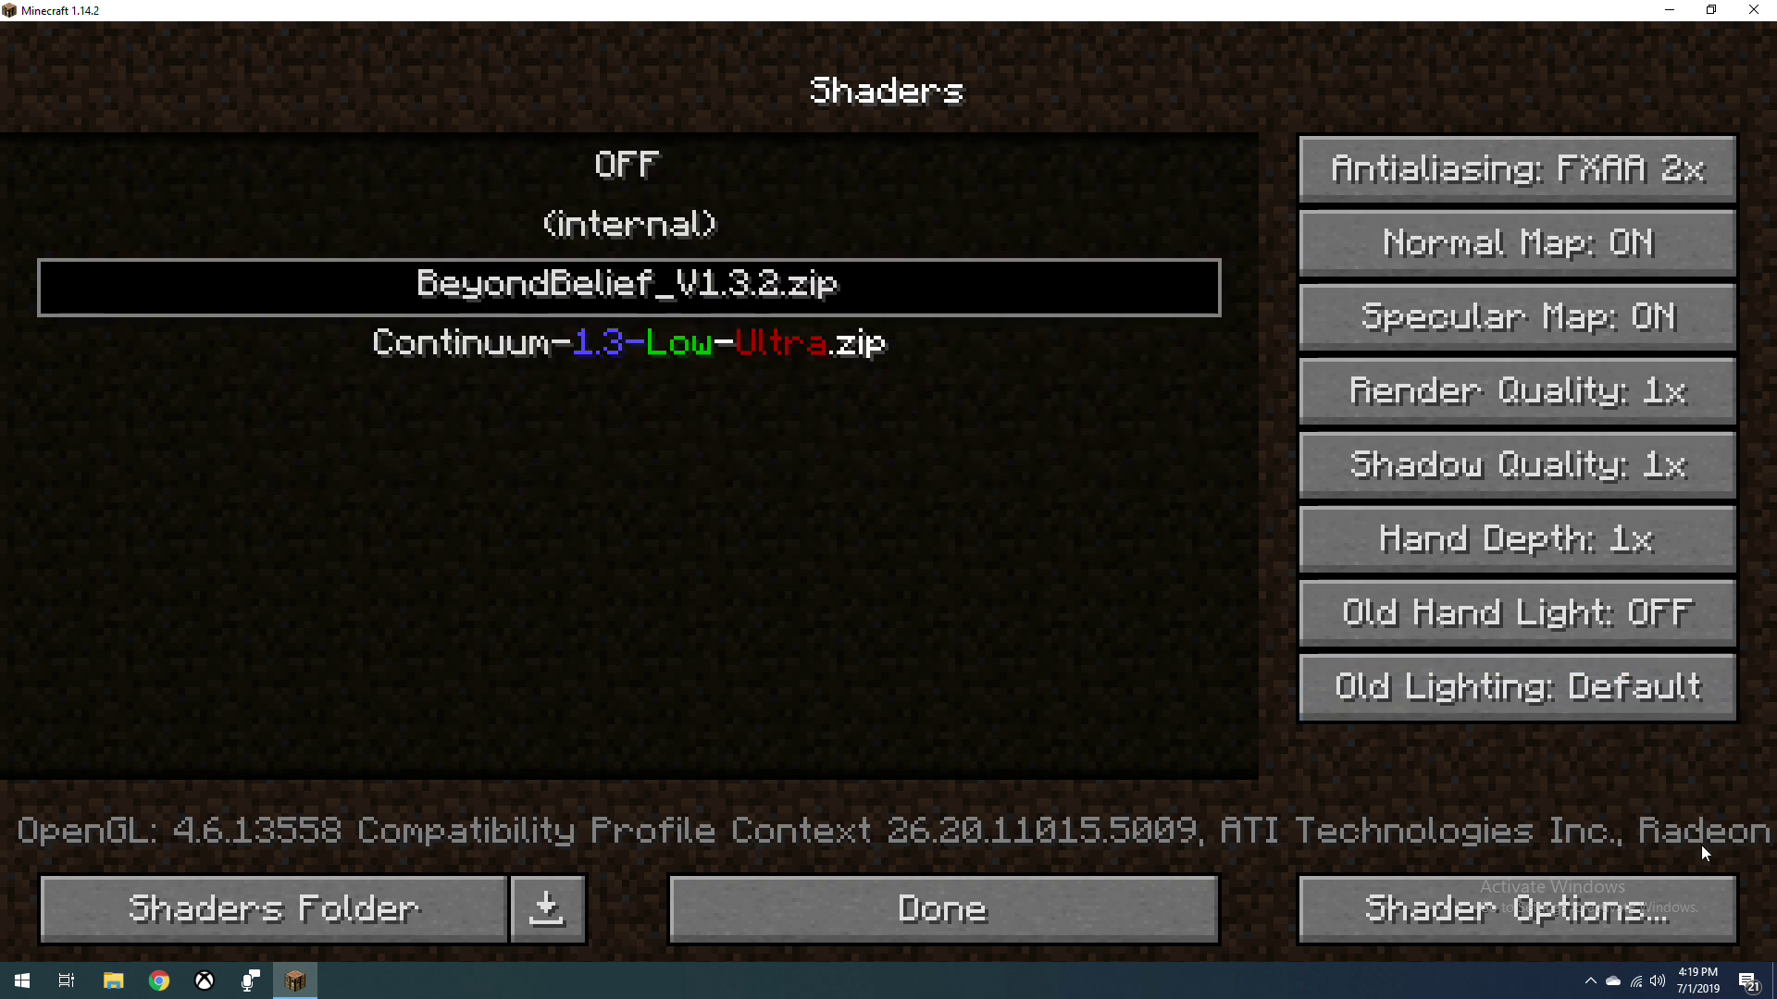
{"action": "left_click", "coordinate": [940, 922]}
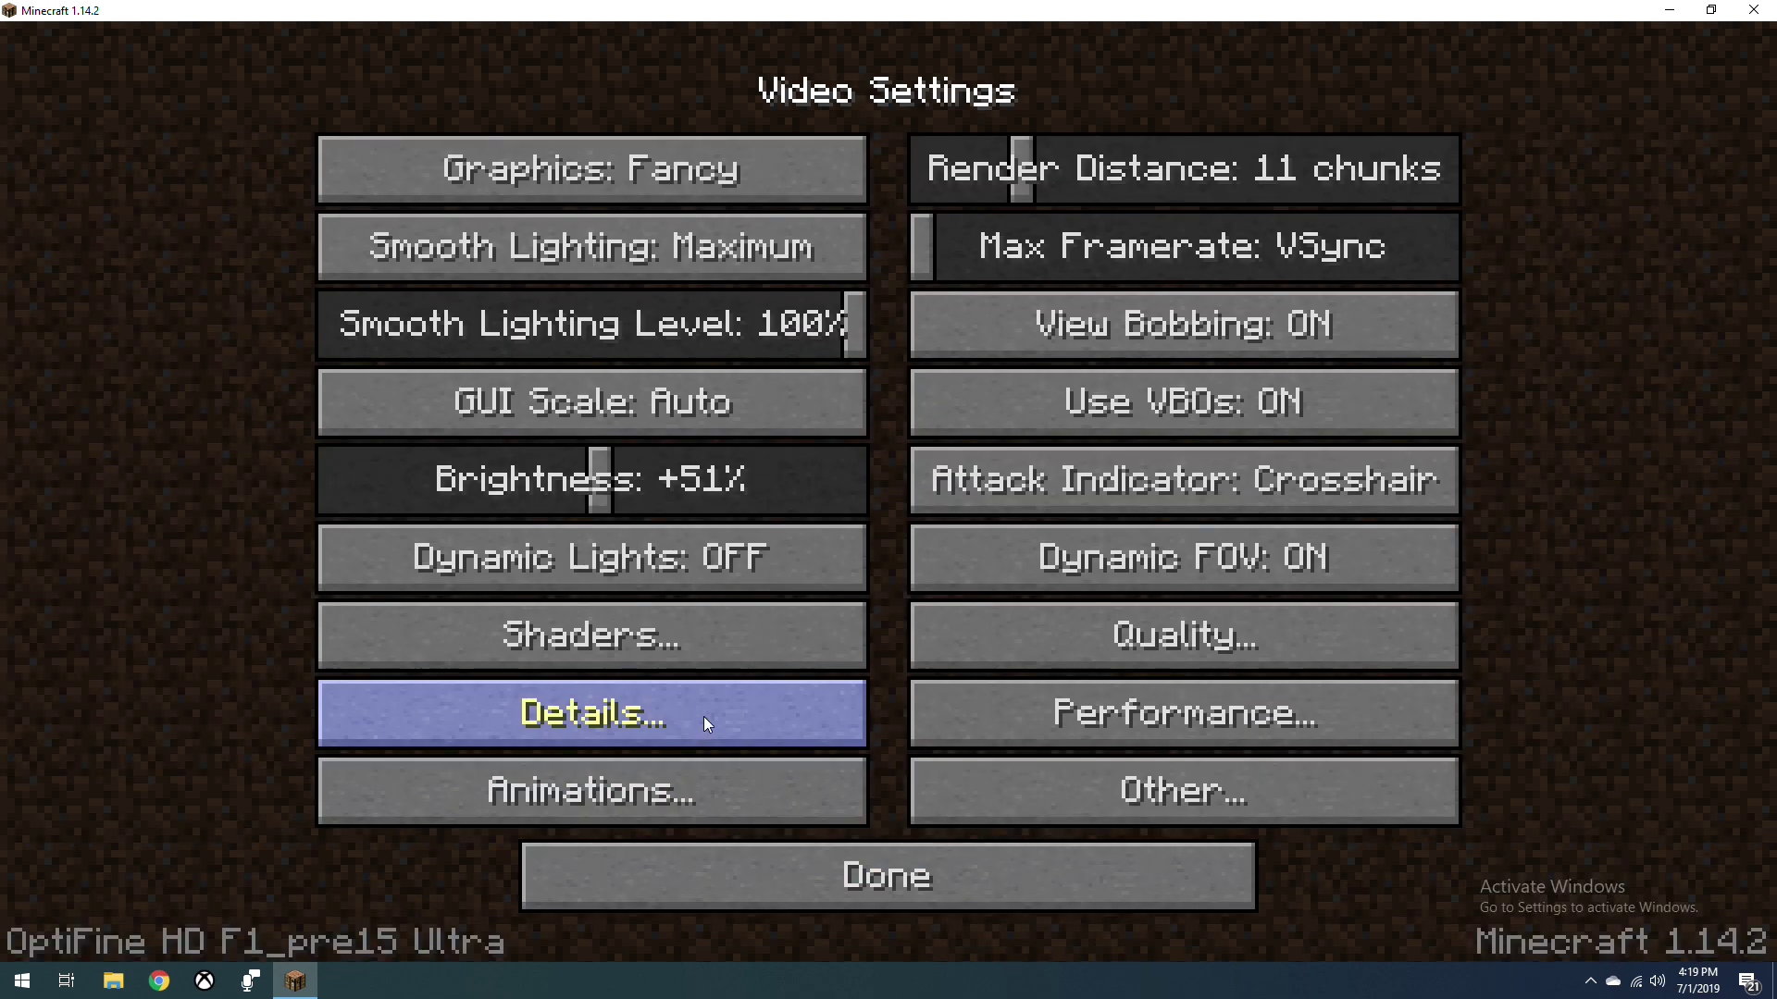
Review the Animation Settings and Quality Settings pages of the video settings
{"action": "left_click", "coordinate": [674, 792]}
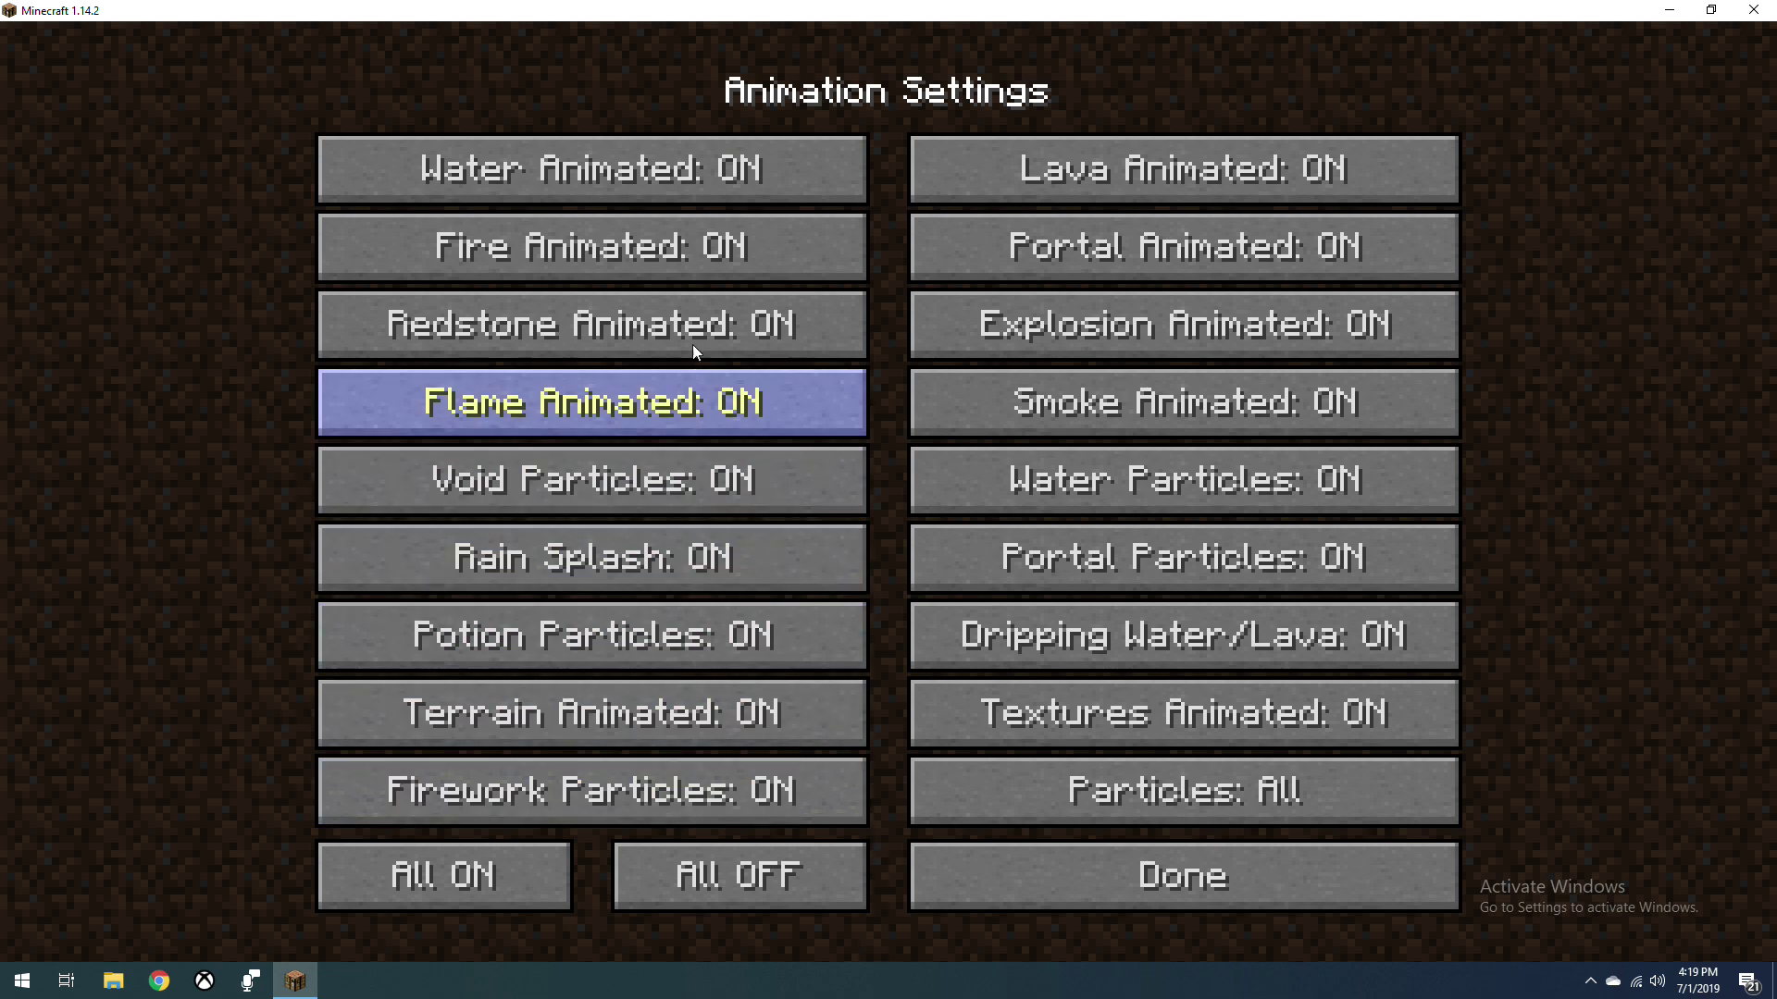
{"action": "left_click", "coordinate": [1130, 879]}
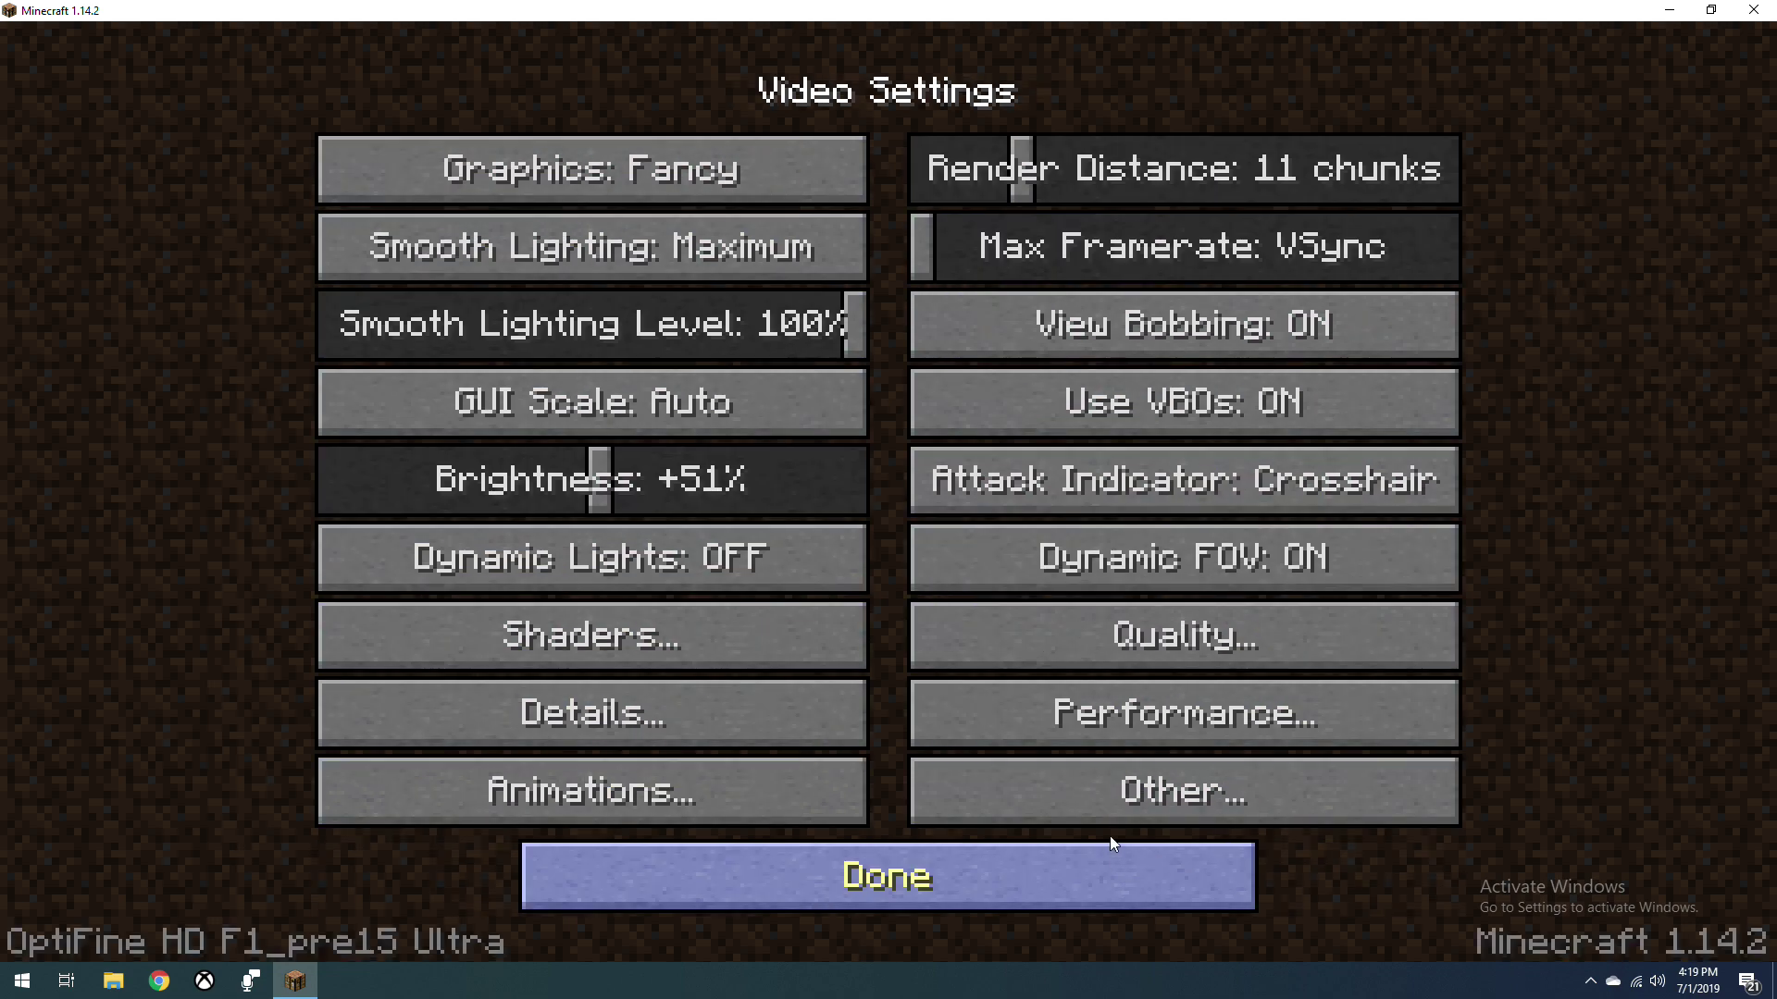
{"action": "left_click", "coordinate": [1243, 630]}
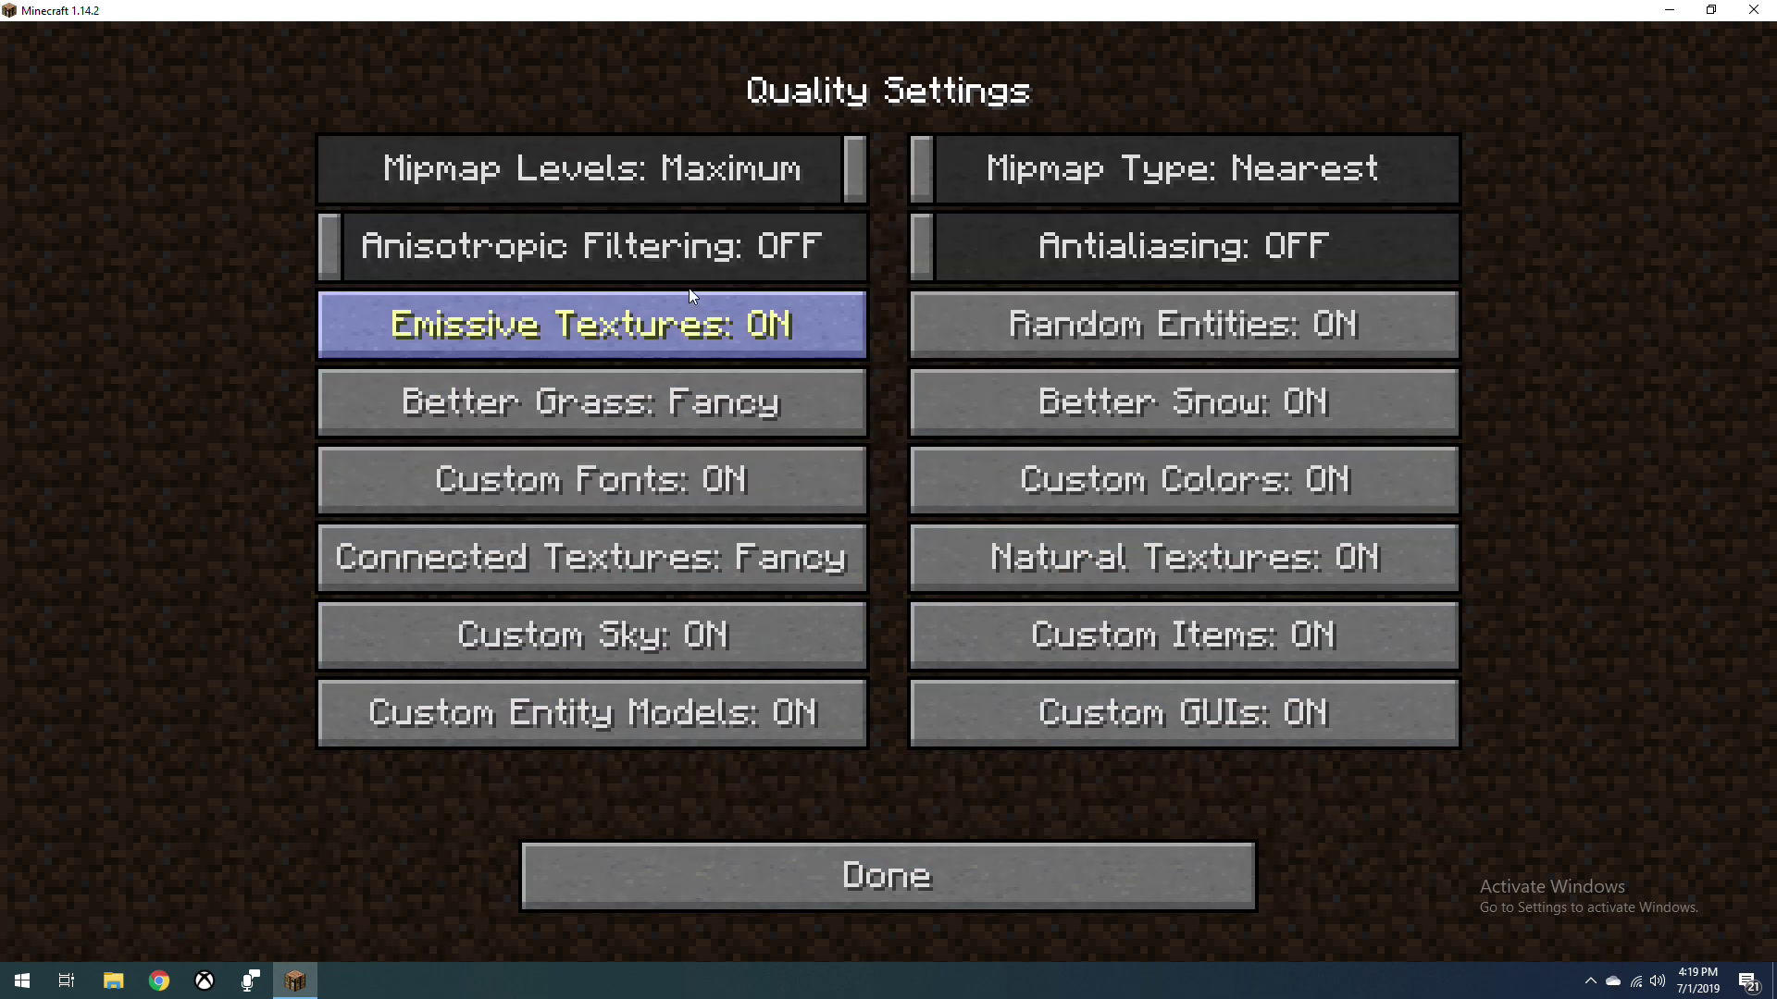
{"action": "left_click", "coordinate": [1173, 269]}
{"action": "left_click", "coordinate": [986, 568]}
{"action": "left_click", "coordinate": [962, 865]}
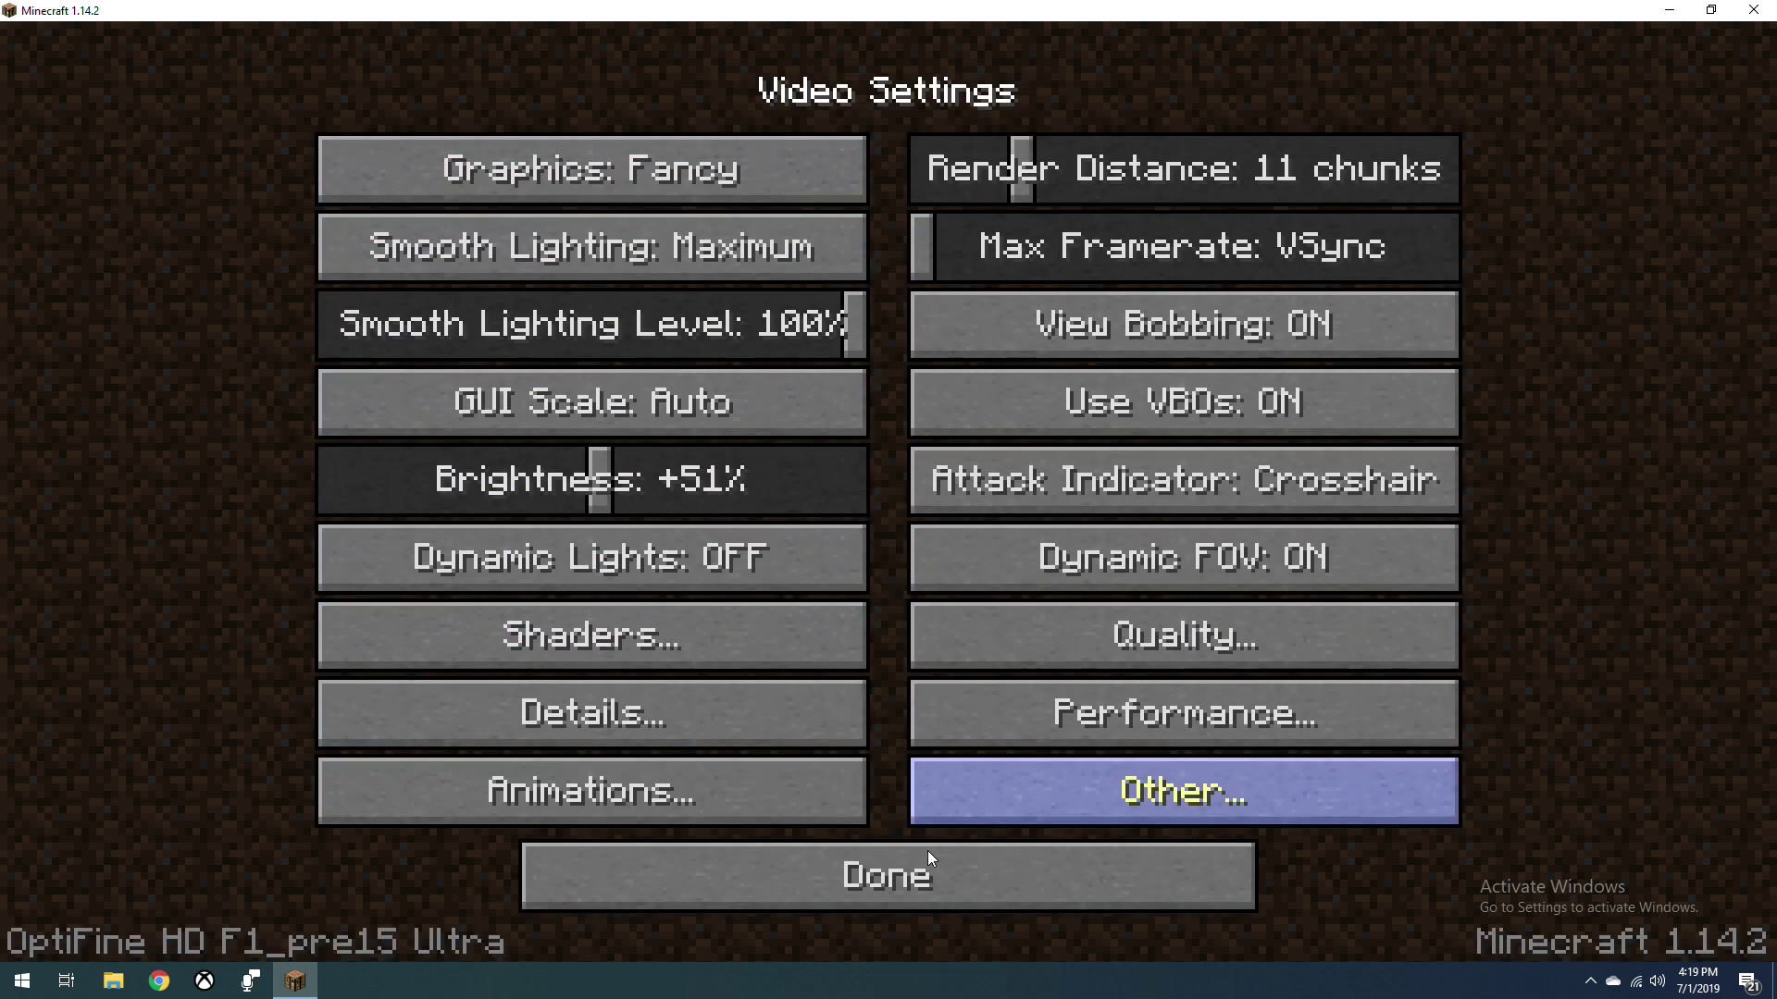
Return to the title screen and load the singleplayer world 4K Minecraft
{"action": "left_click", "coordinate": [920, 869]}
{"action": "left_click", "coordinate": [797, 833]}
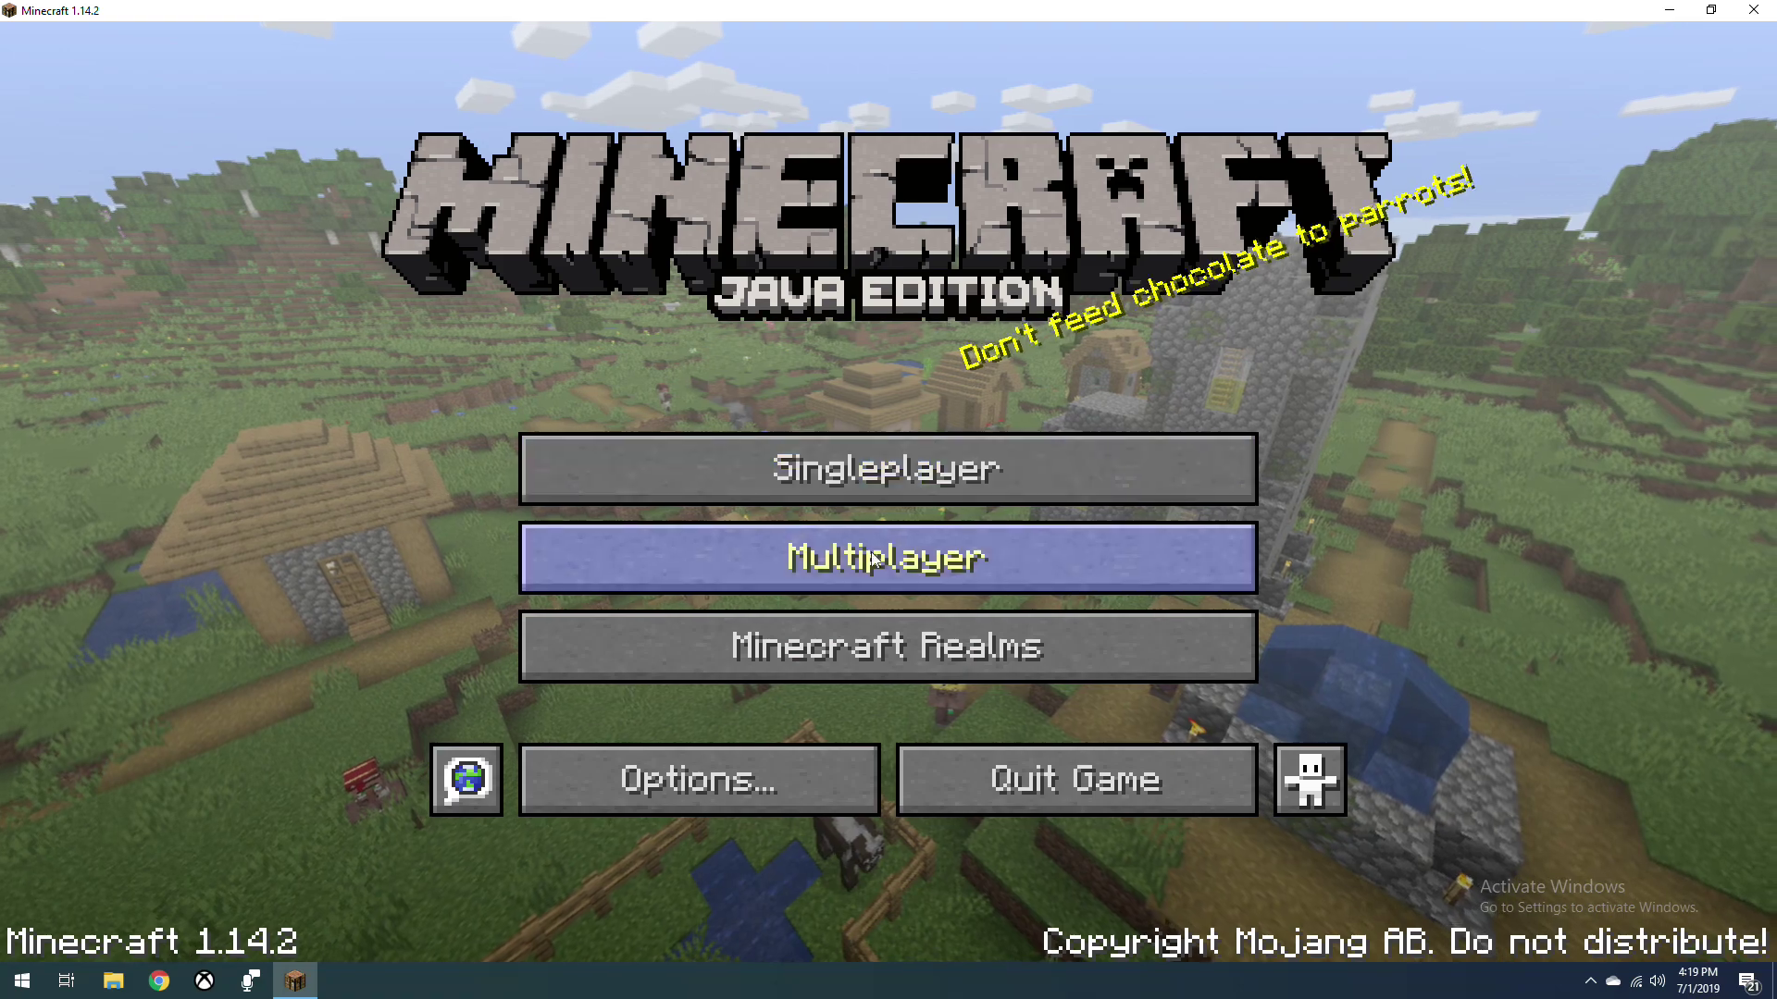
{"action": "left_click", "coordinate": [747, 790]}
{"action": "left_click", "coordinate": [789, 833]}
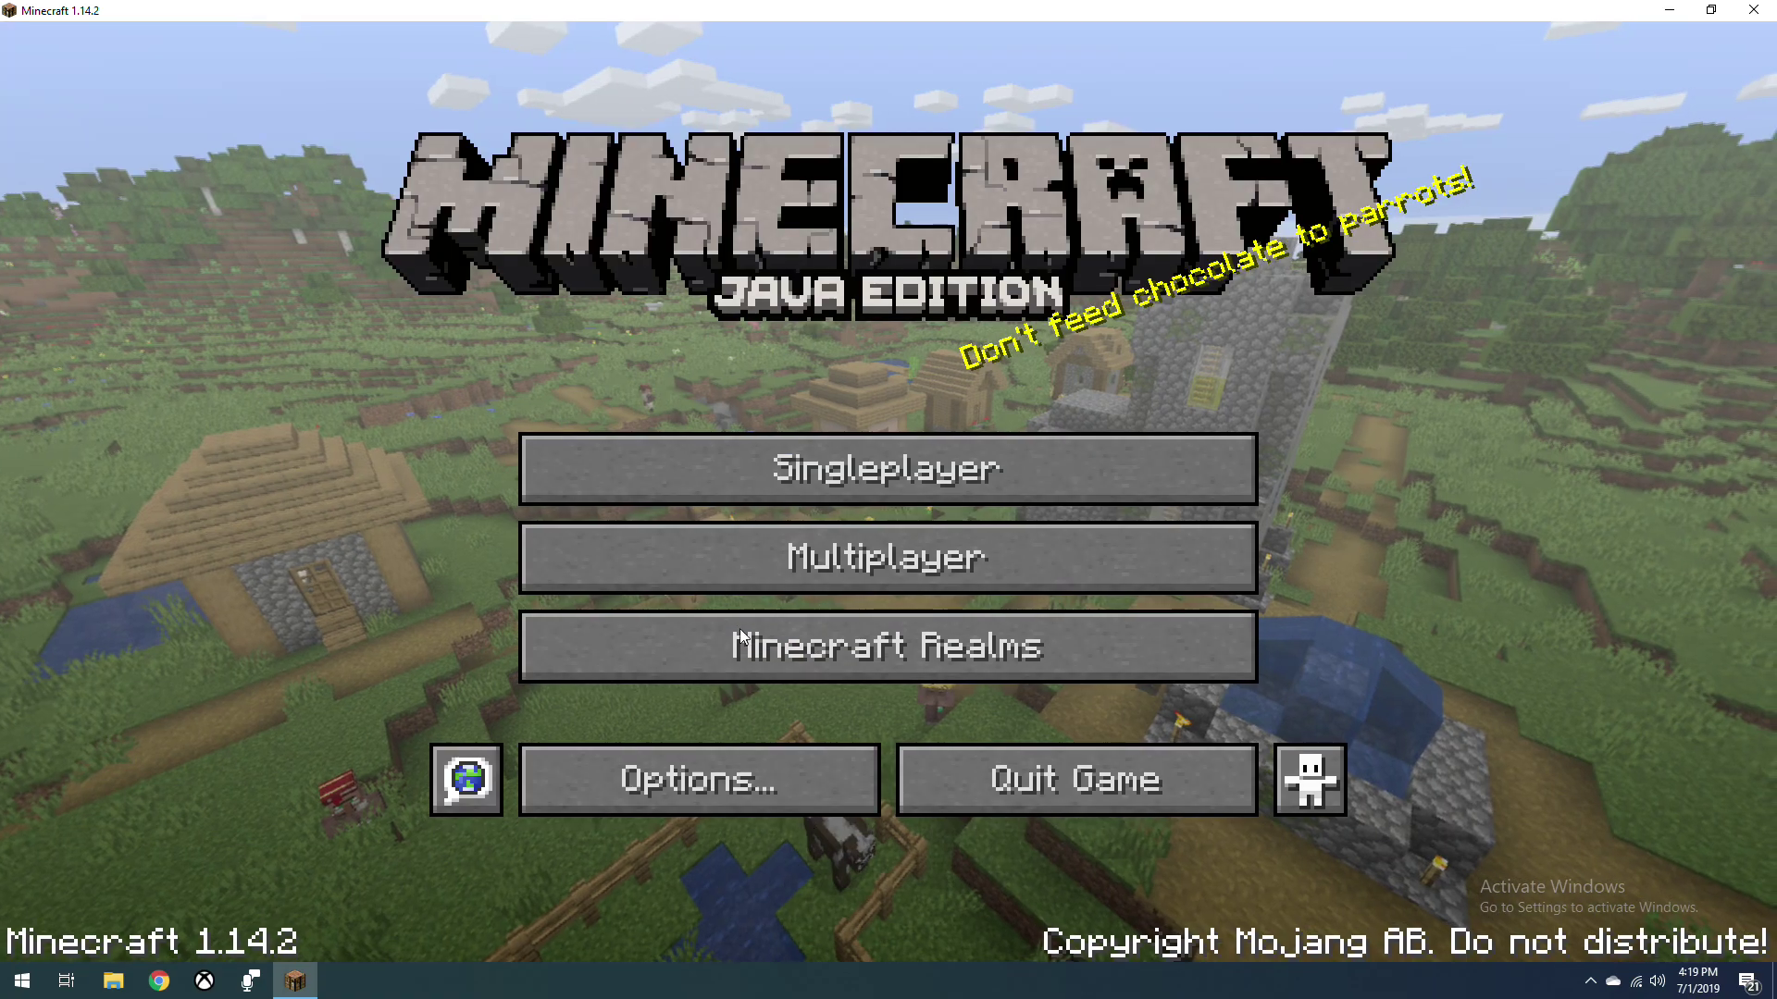
{"action": "left_click", "coordinate": [867, 468]}
{"action": "left_click", "coordinate": [823, 266]}
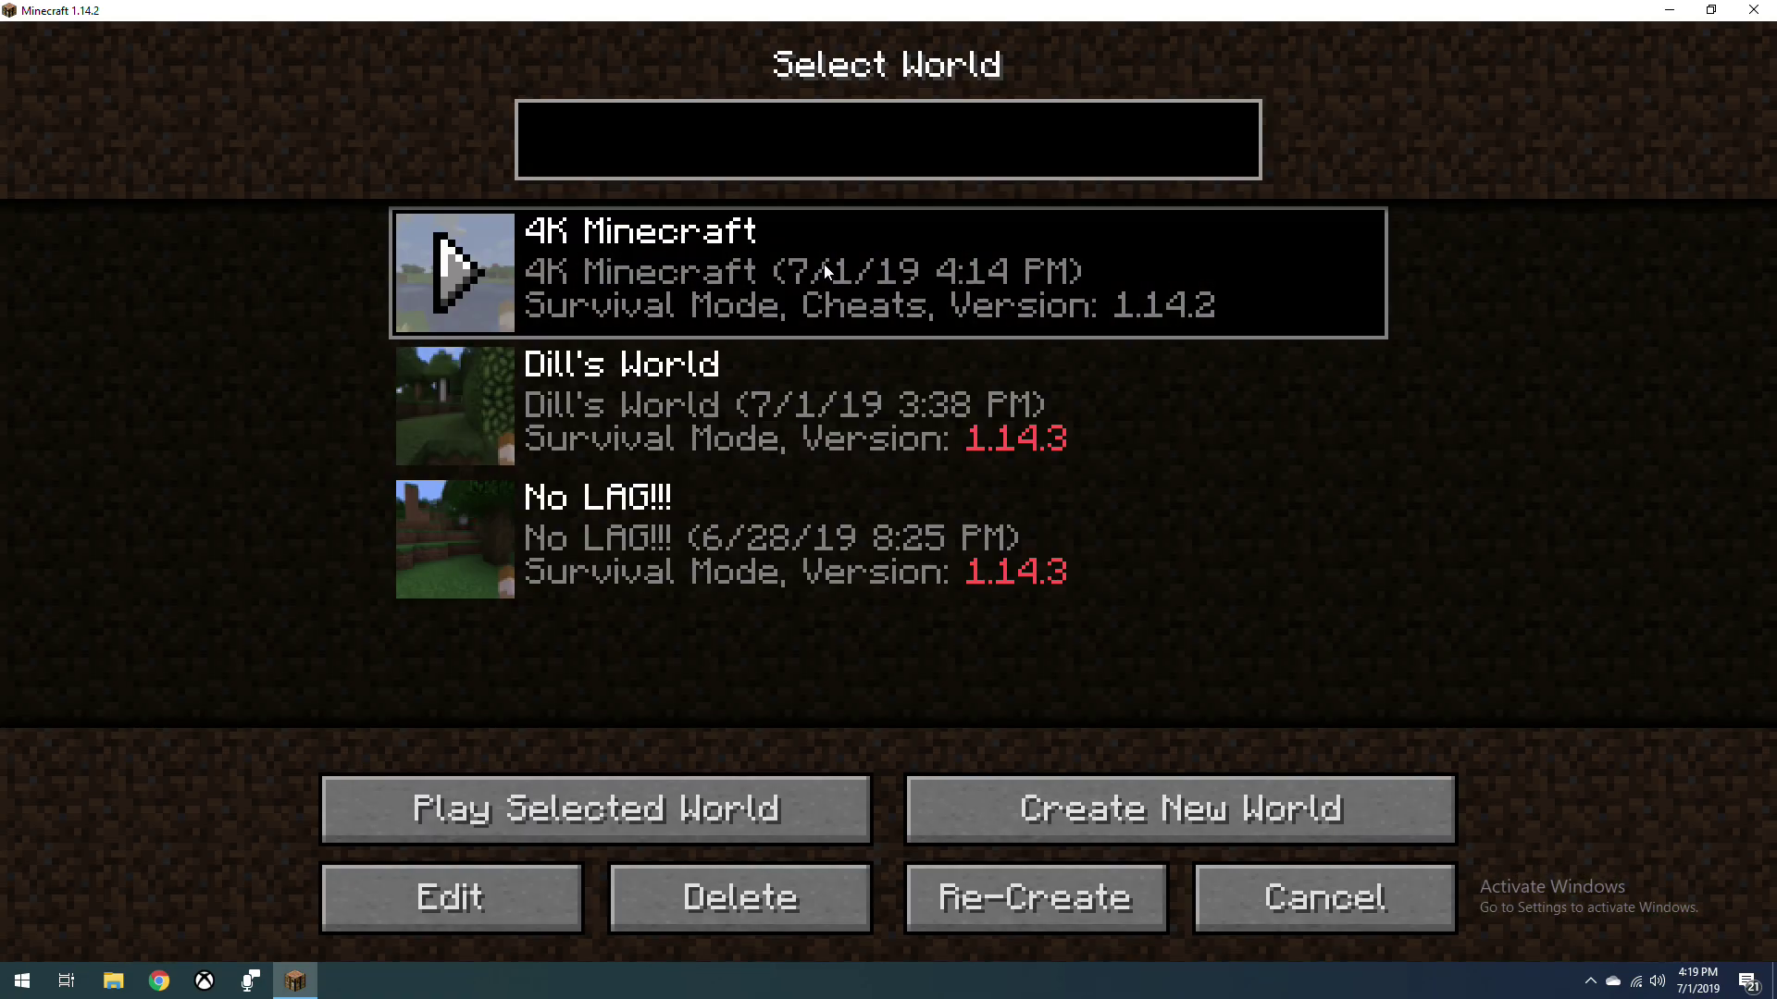
{"action": "left_click", "coordinate": [769, 809]}
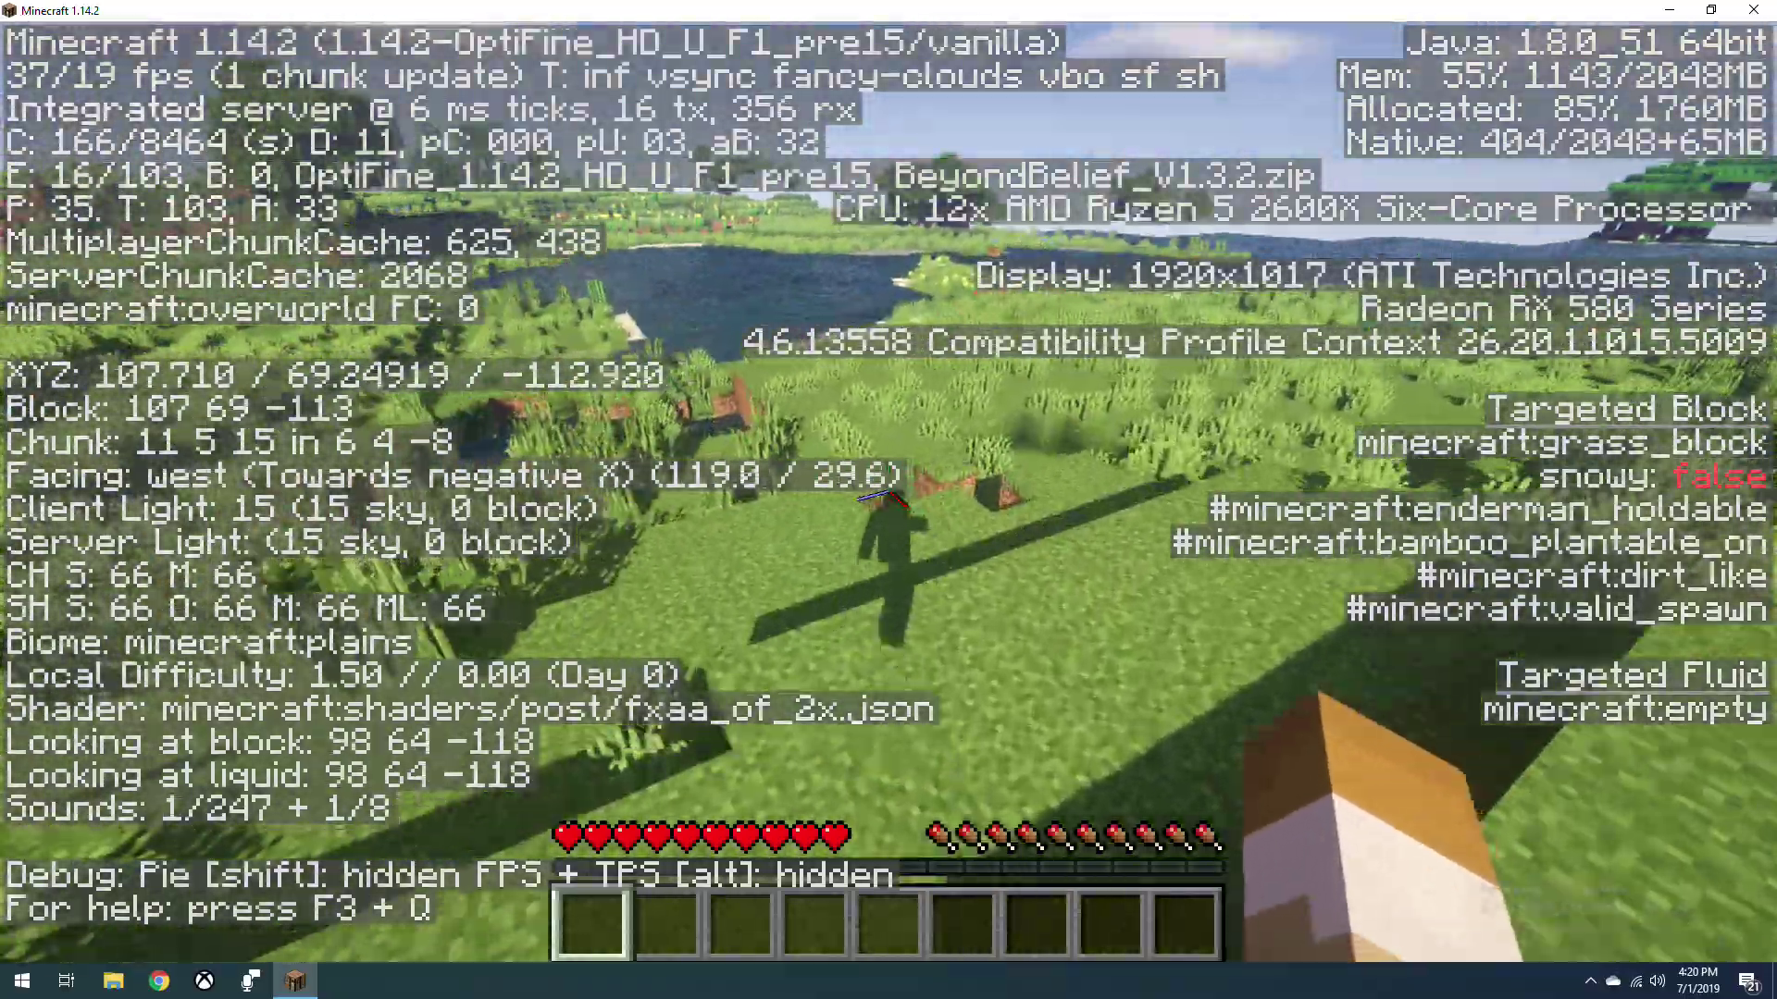
Walk across the grassland to the sandy lakeshore and hide the debug overlay
{"action": "key", "text": "w"}
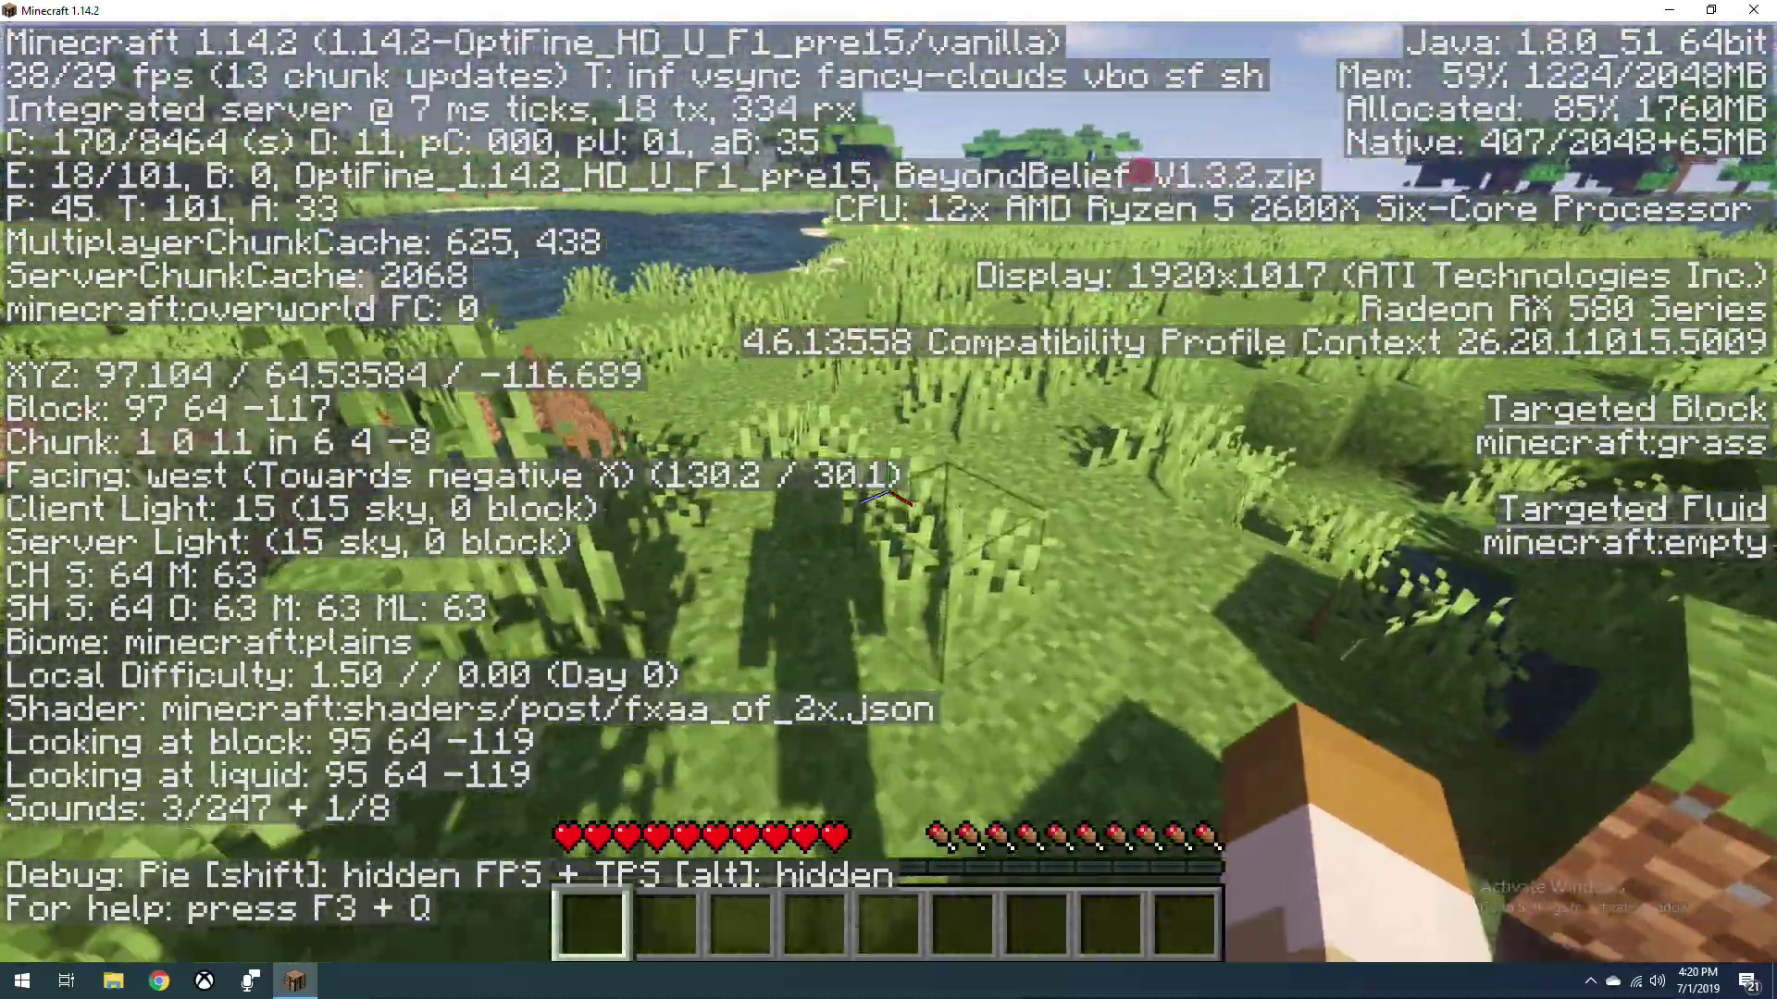
{"action": "key", "text": "w"}
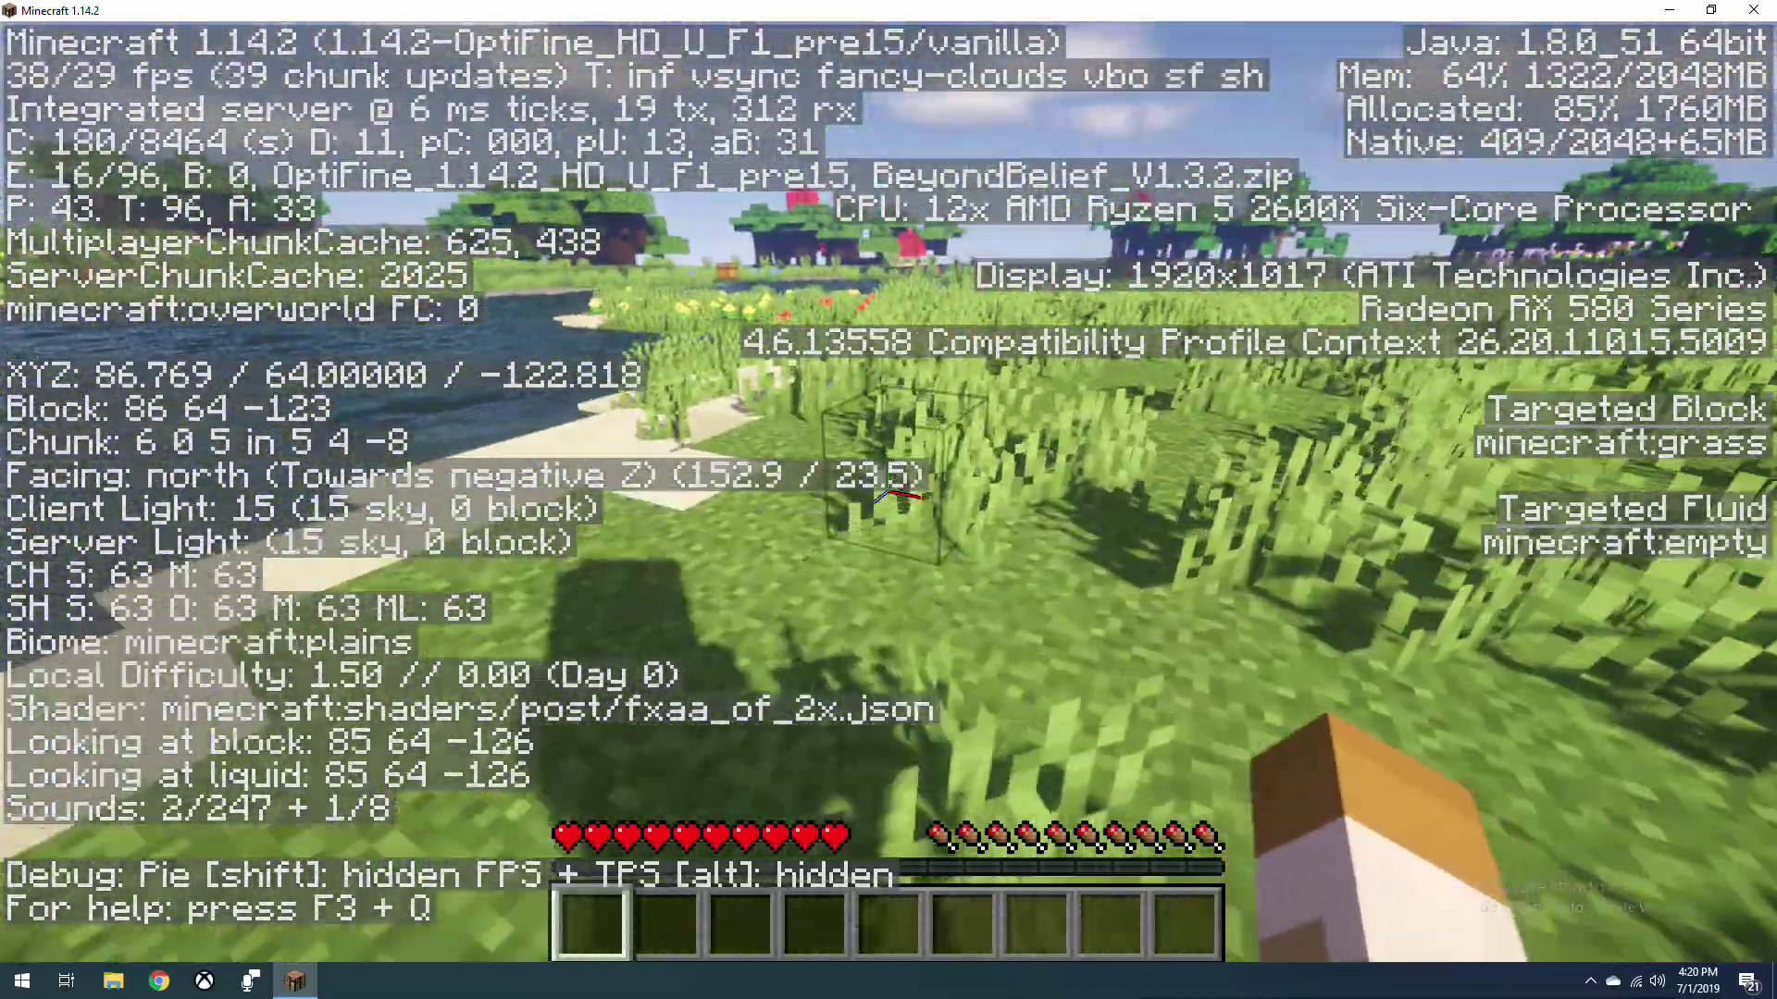
{"action": "key", "text": "w"}
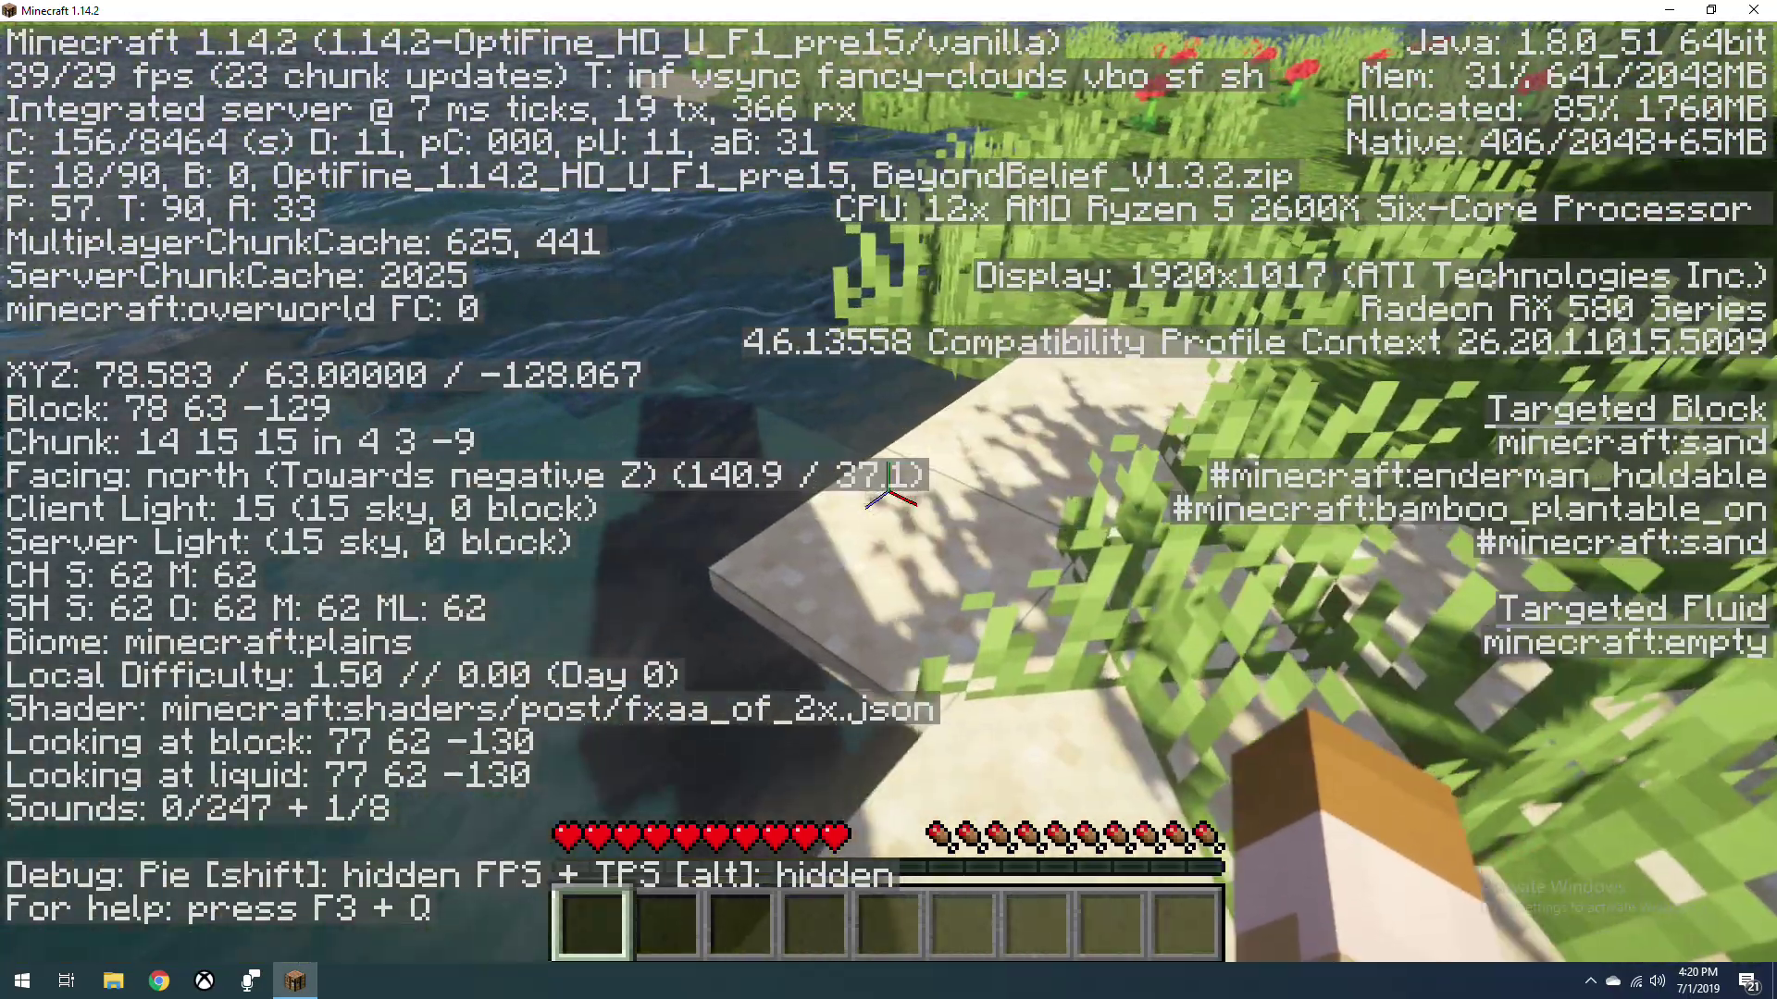
{"action": "key", "text": "F3"}
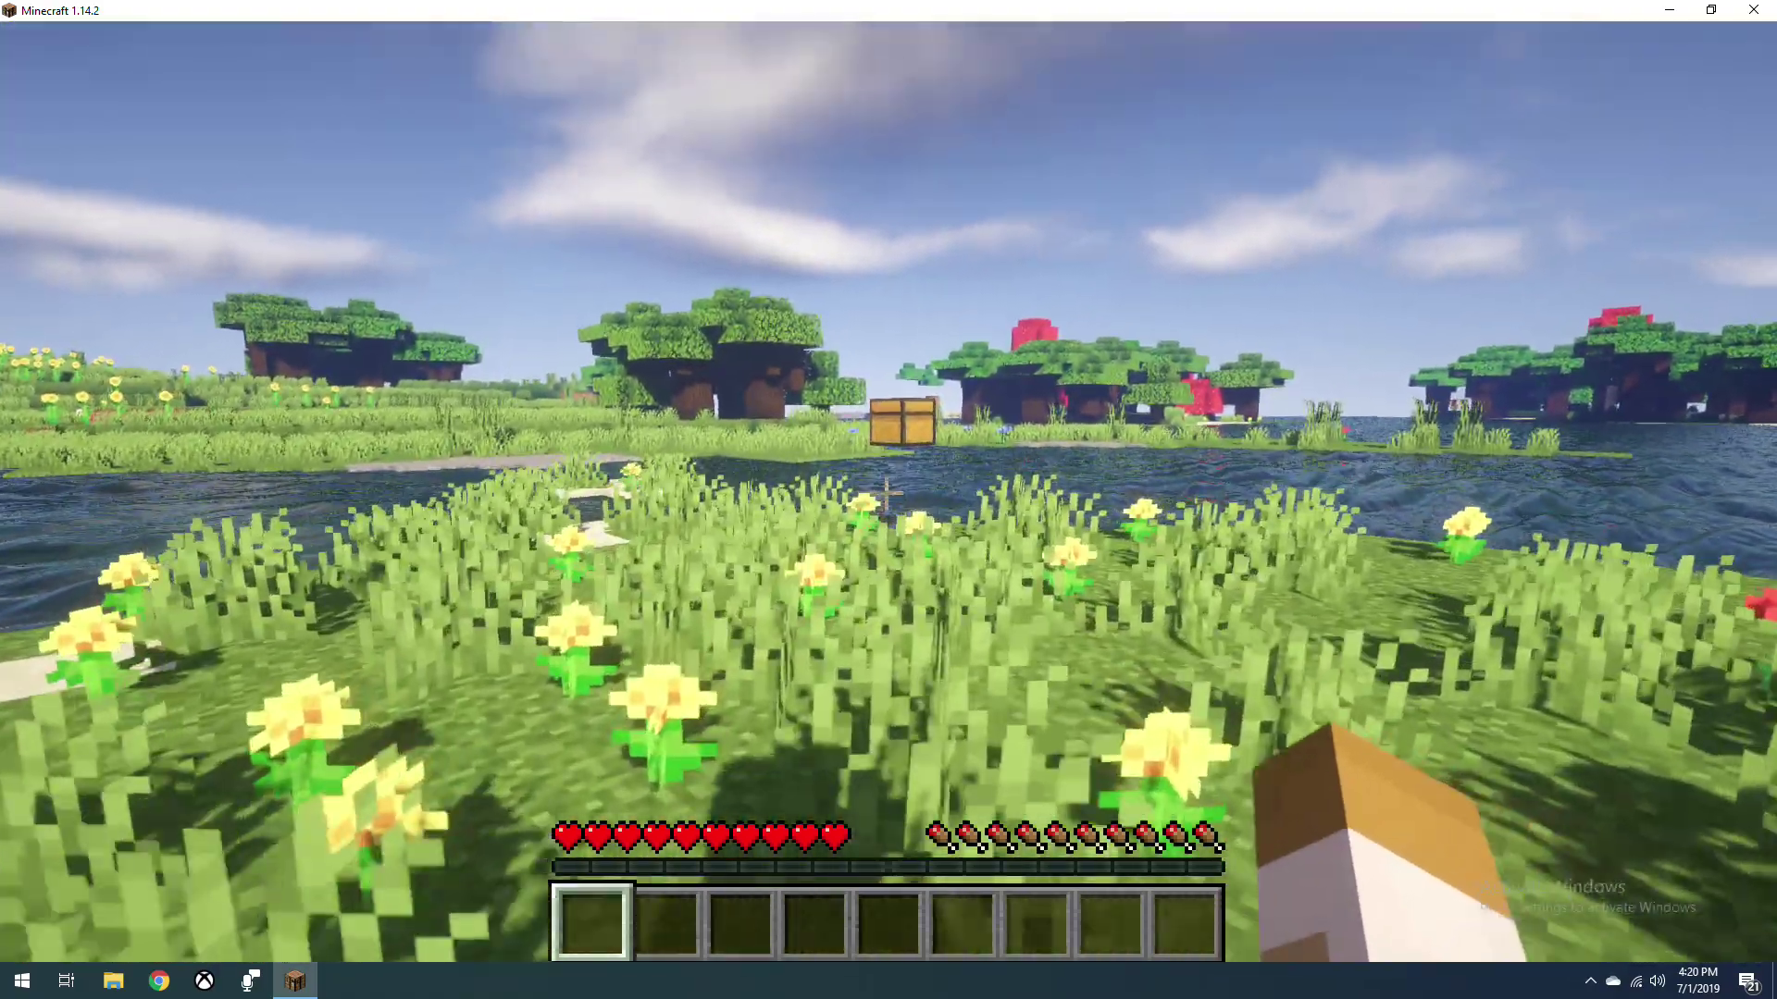
Approach the chest floating above the lake, move all of its contents into the inventory and close it
{"action": "key", "text": "w"}
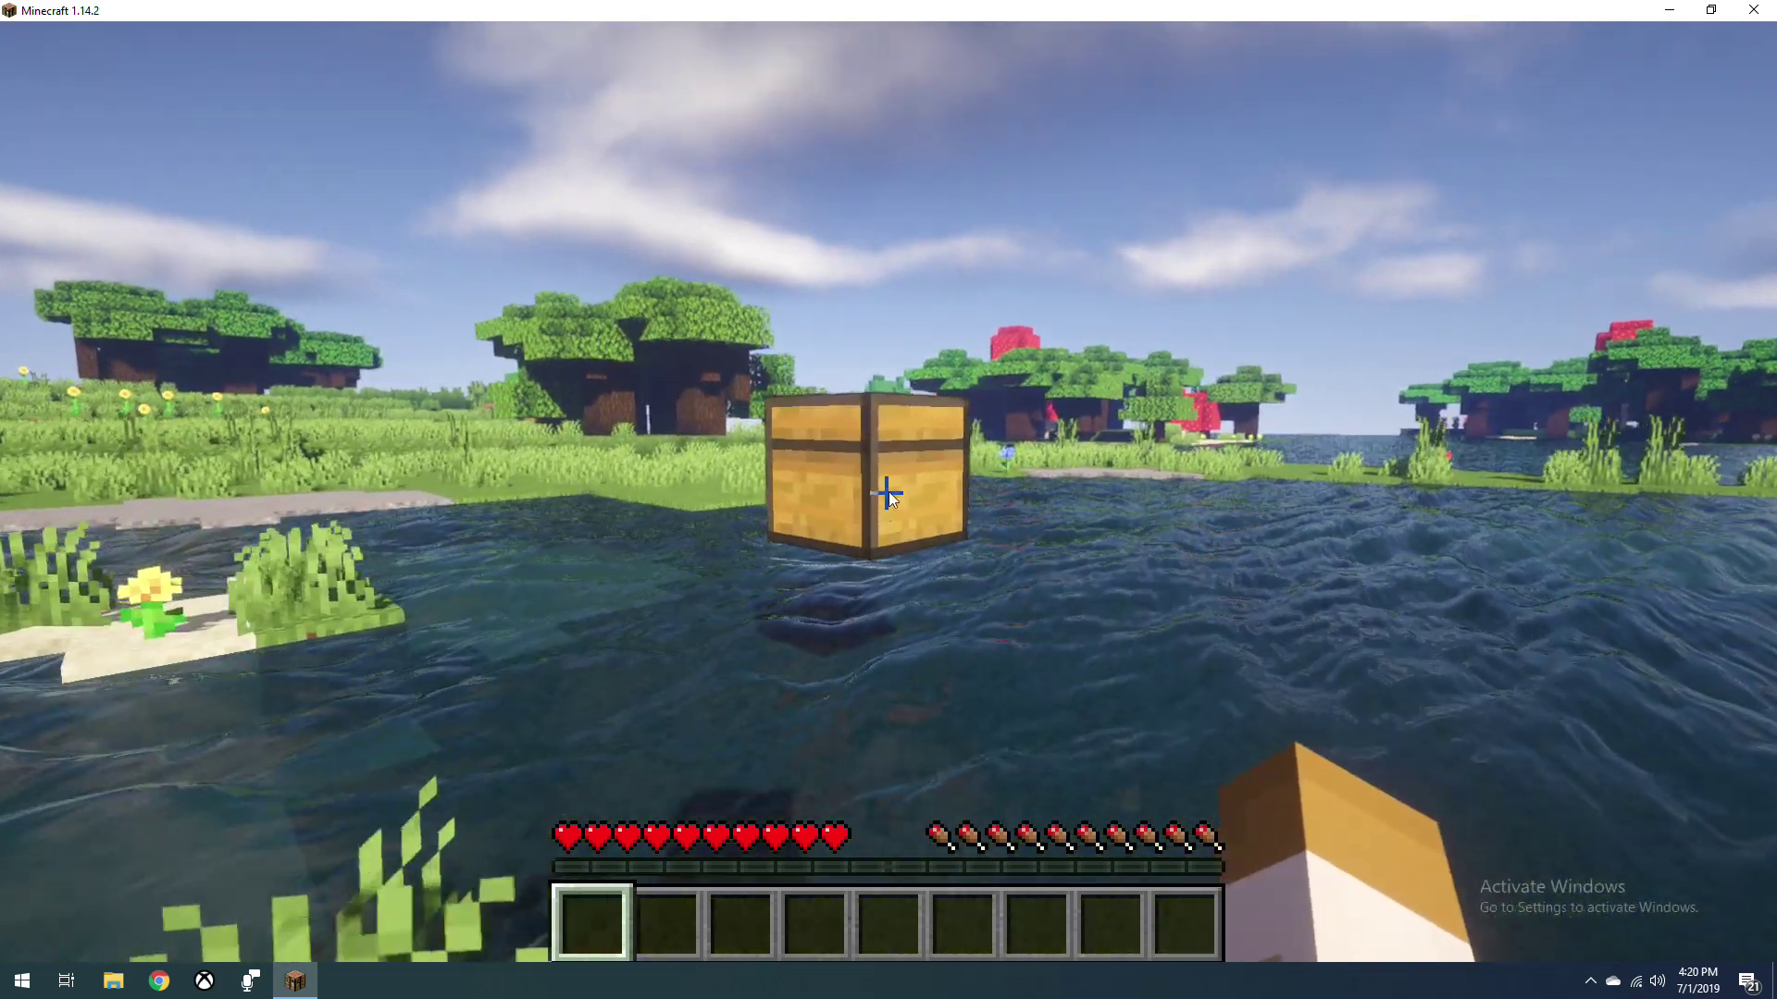
{"action": "right_click", "coordinate": [888, 491]}
{"action": "left_click", "coordinate": [629, 279], "text": "shift"}
{"action": "left_click", "coordinate": [621, 409], "text": "shift"}
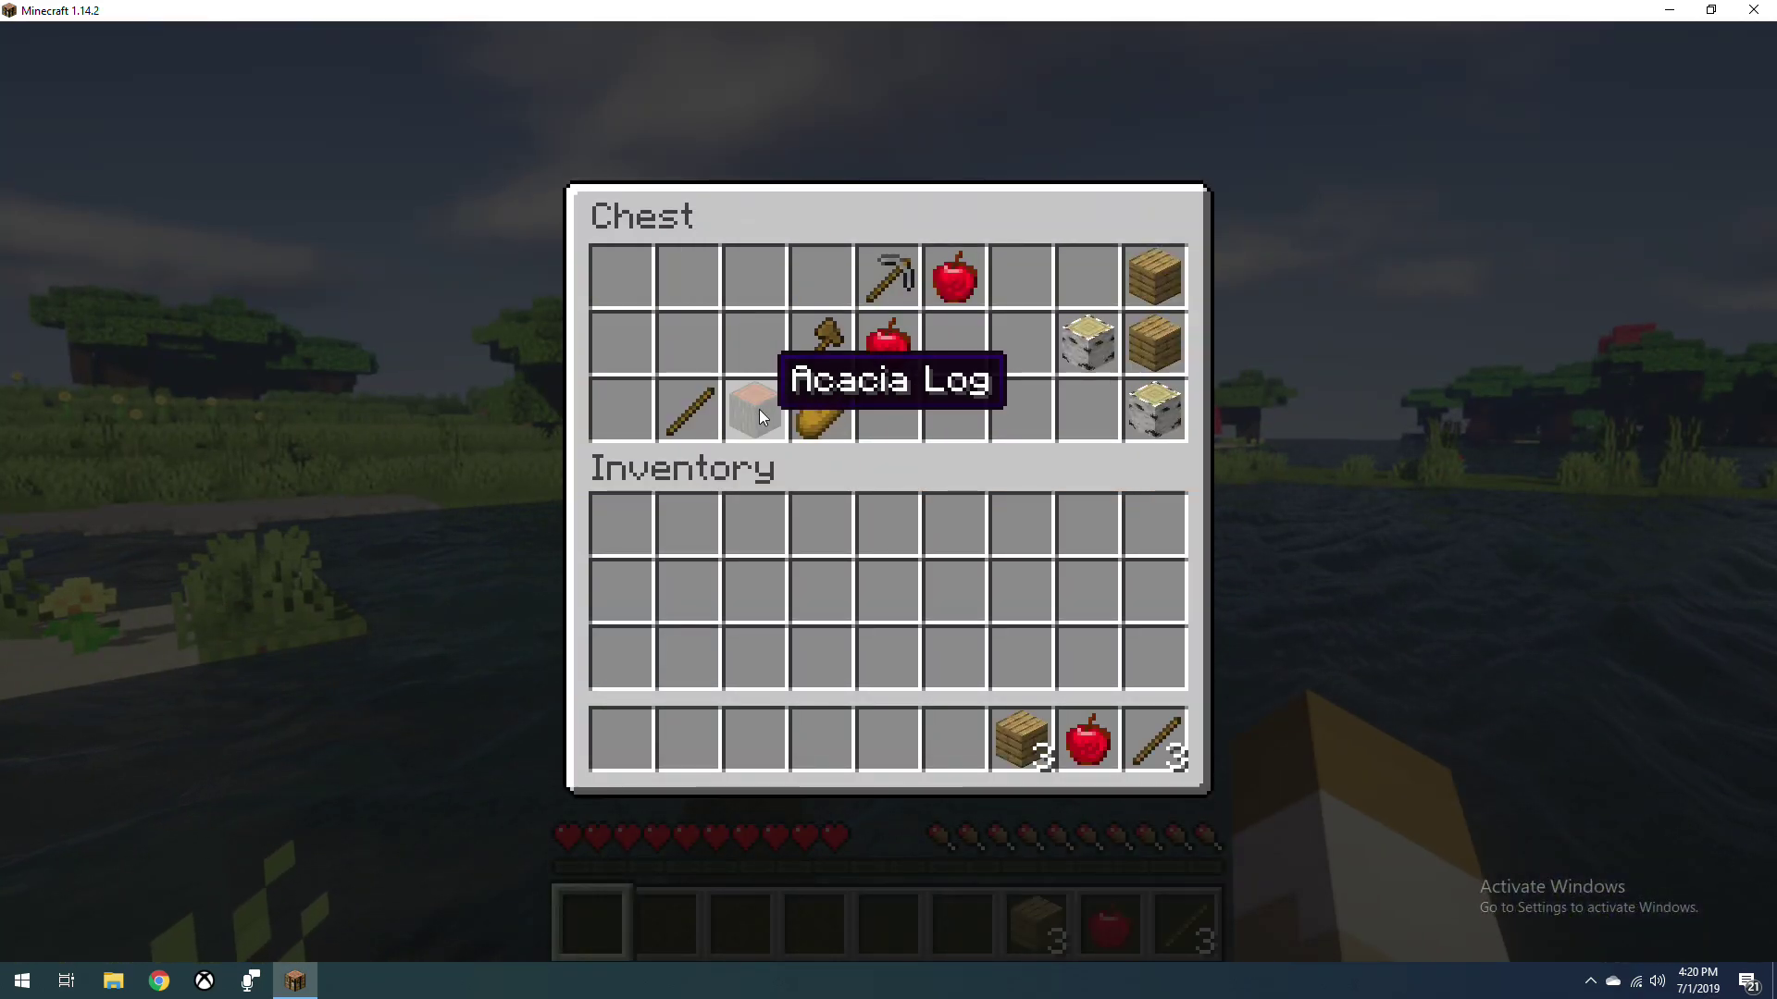
{"action": "left_click", "coordinate": [689, 409], "text": "shift"}
{"action": "left_click", "coordinate": [763, 409], "text": "shift"}
{"action": "left_click", "coordinate": [954, 277], "text": "shift"}
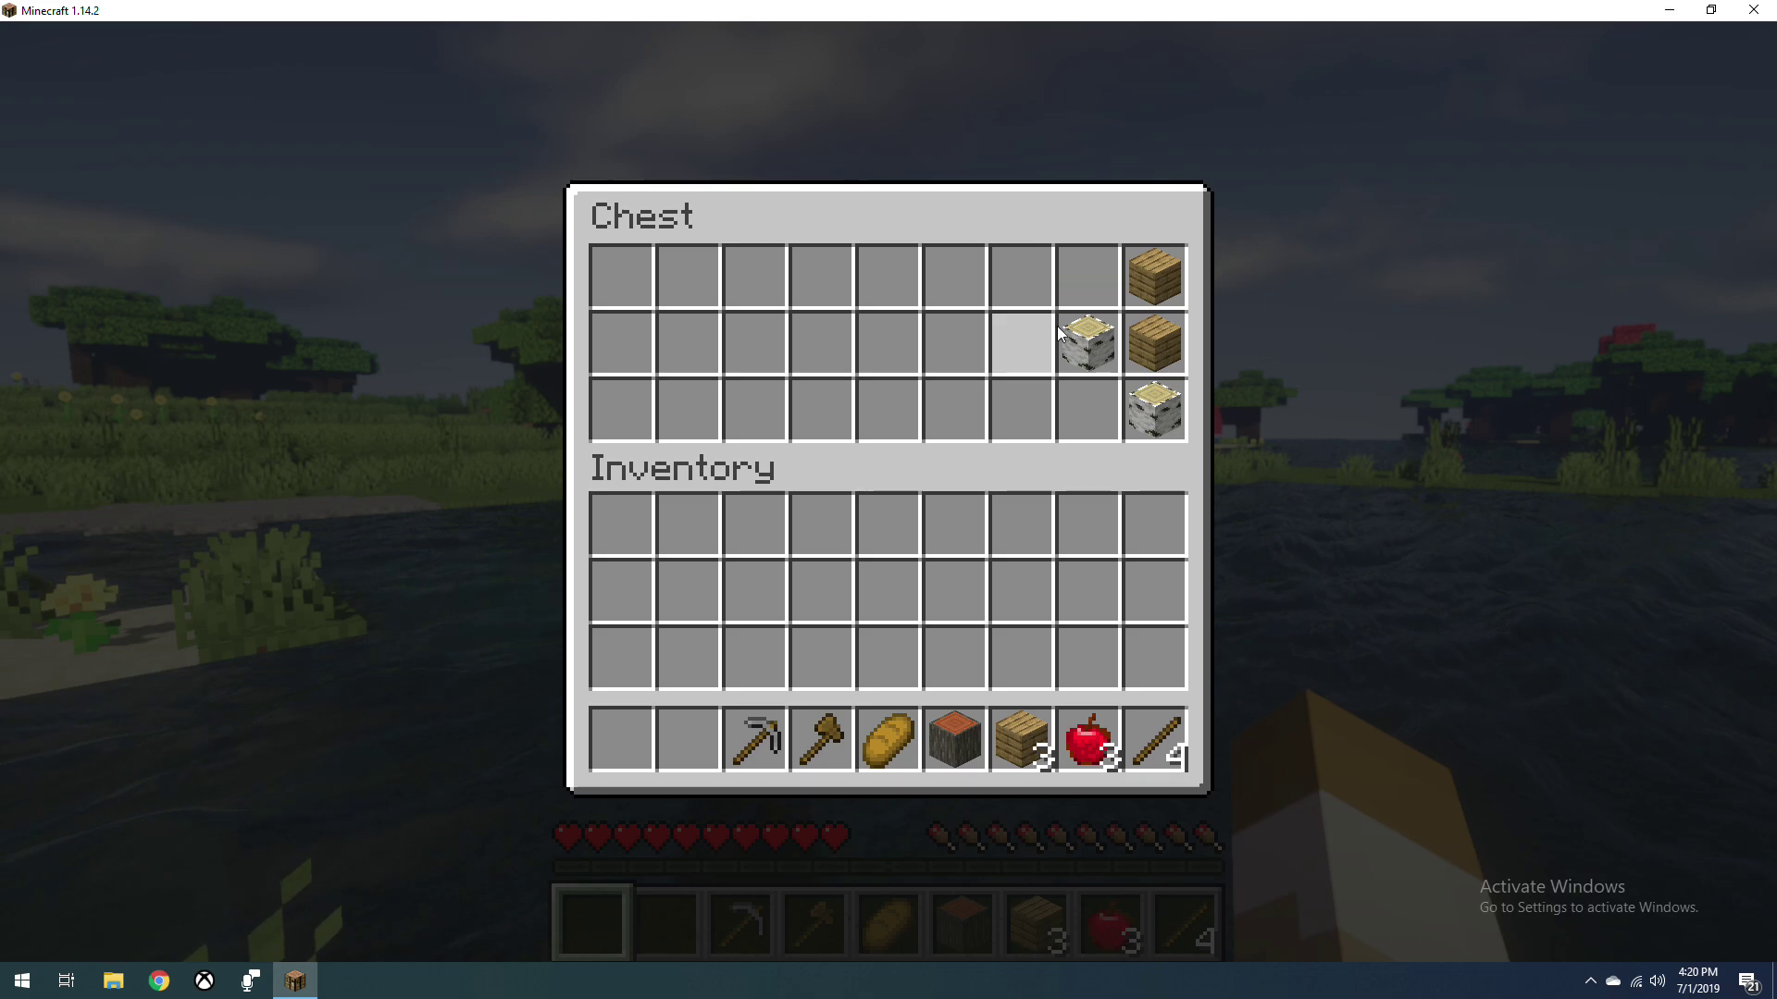
{"action": "left_click", "coordinate": [1088, 343], "text": "shift"}
{"action": "left_click", "coordinate": [1154, 277], "text": "shift"}
{"action": "left_click", "coordinate": [1154, 342], "text": "shift"}
{"action": "left_click", "coordinate": [1153, 408], "text": "shift"}
{"action": "key", "text": "e"}
Break the floating chest with the wooden axe and collect it
{"action": "scroll", "coordinate": [889, 500], "scroll_direction": "down", "scroll_amount": 3}
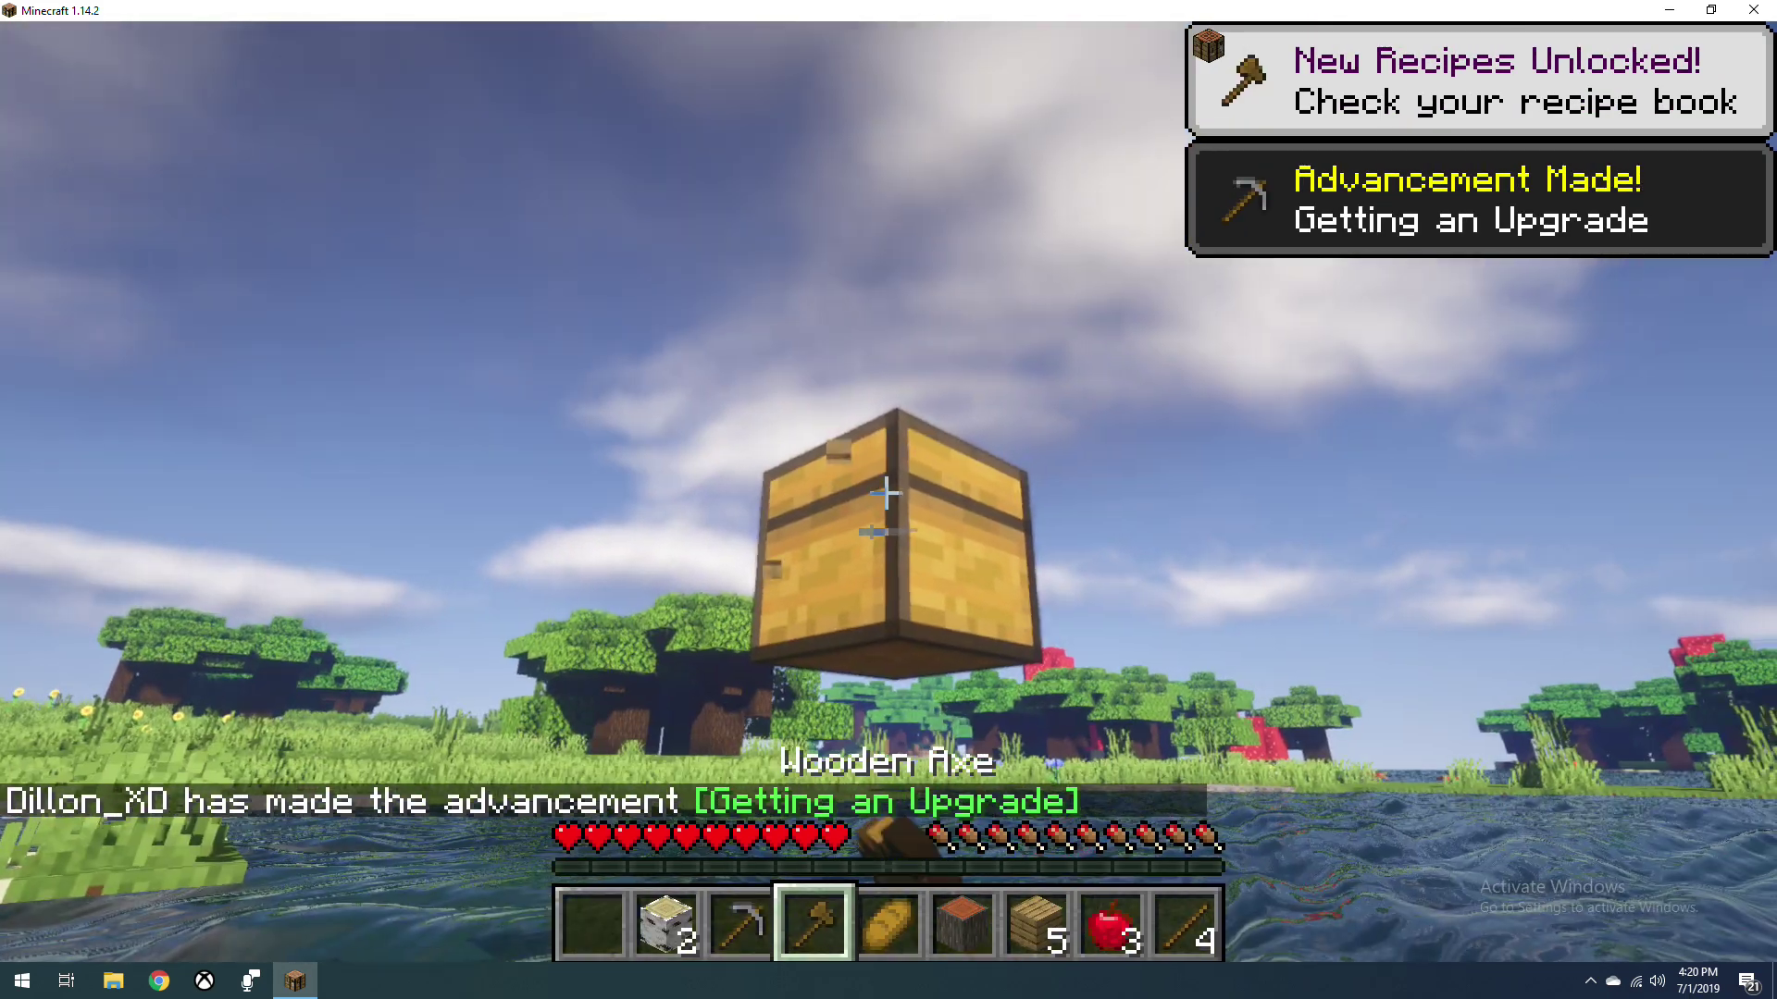
{"action": "left_click_drag", "start_coordinate": [885, 493], "coordinate": [885, 493]}
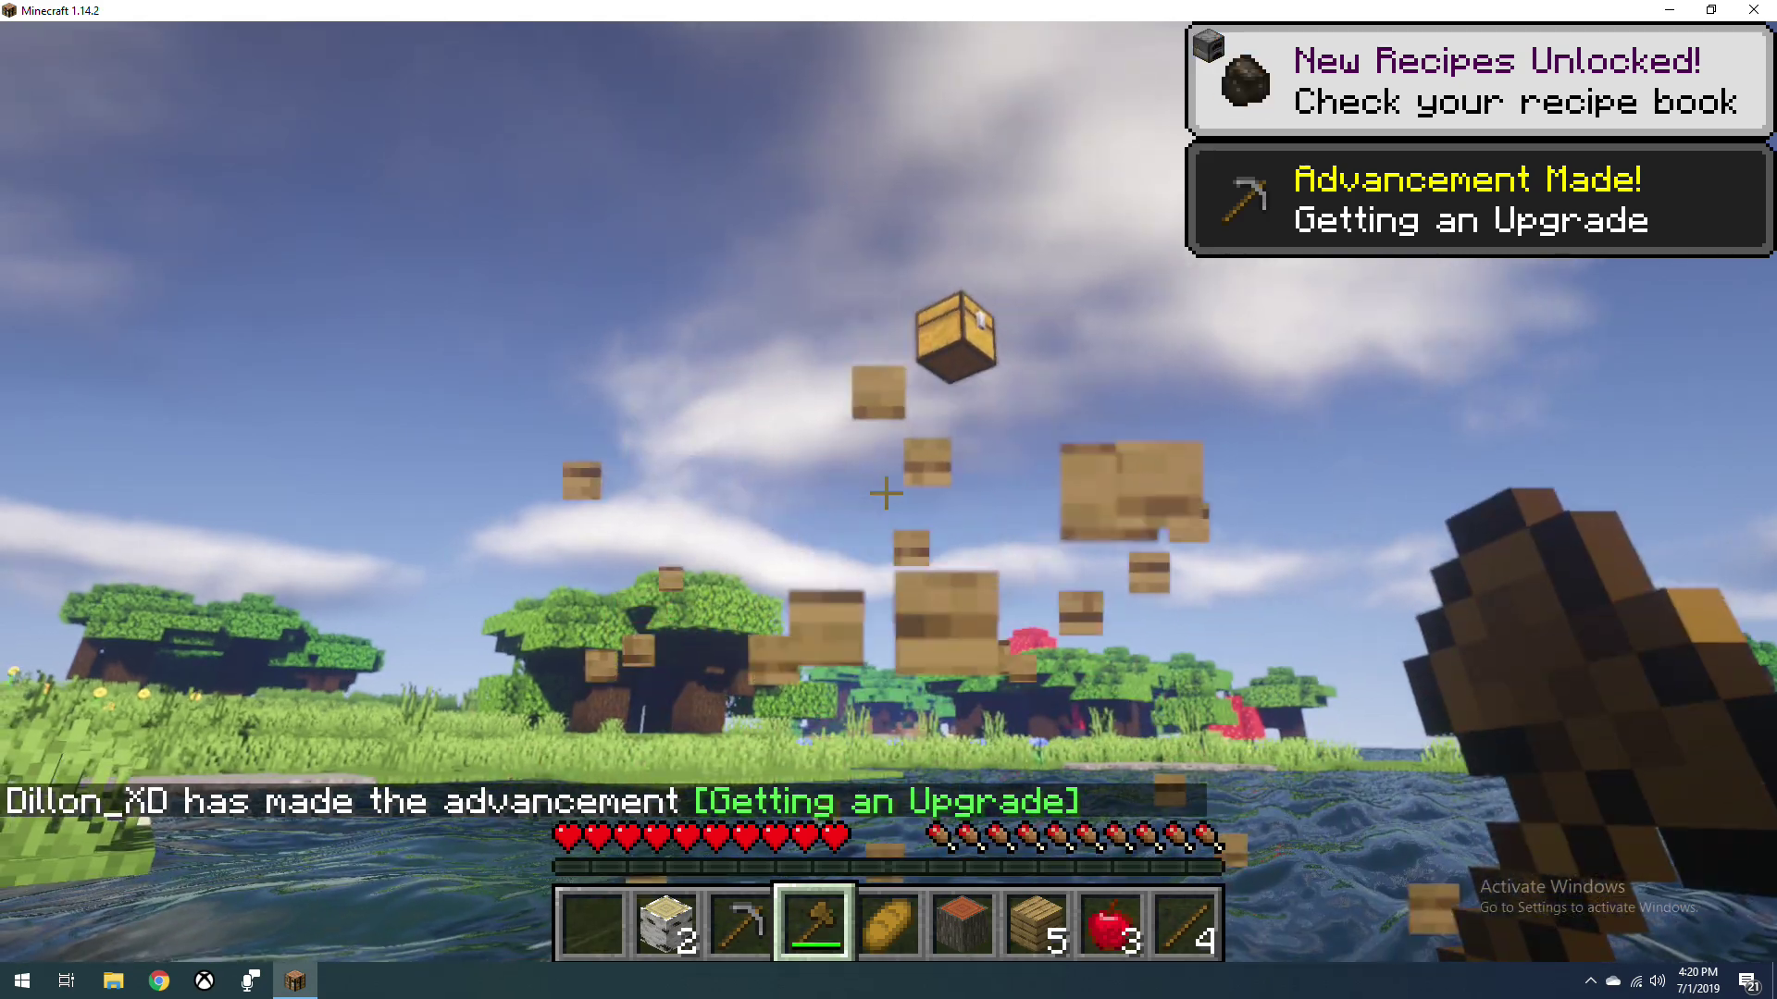
{"action": "key", "text": "w"}
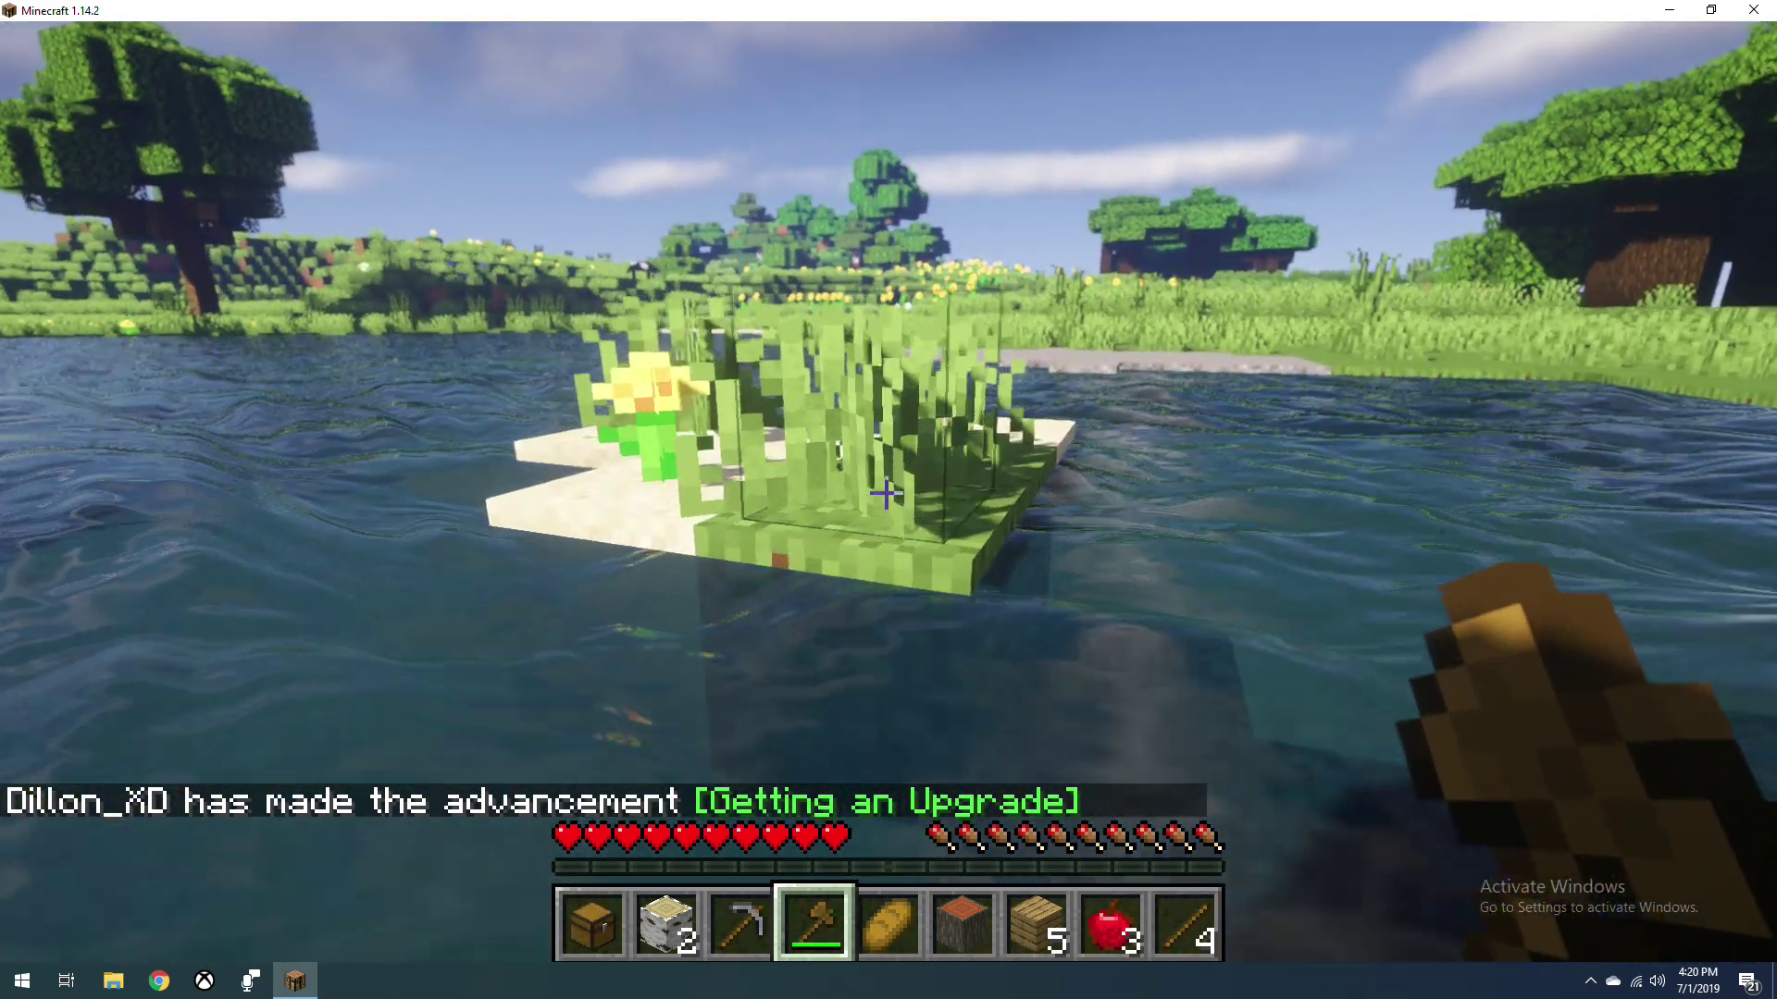
Clear the grass and yellow flower on the small sandy islet and cross the water to the large trees
{"action": "left_click", "coordinate": [886, 493]}
{"action": "key", "text": "w"}
{"action": "key", "text": "w"}
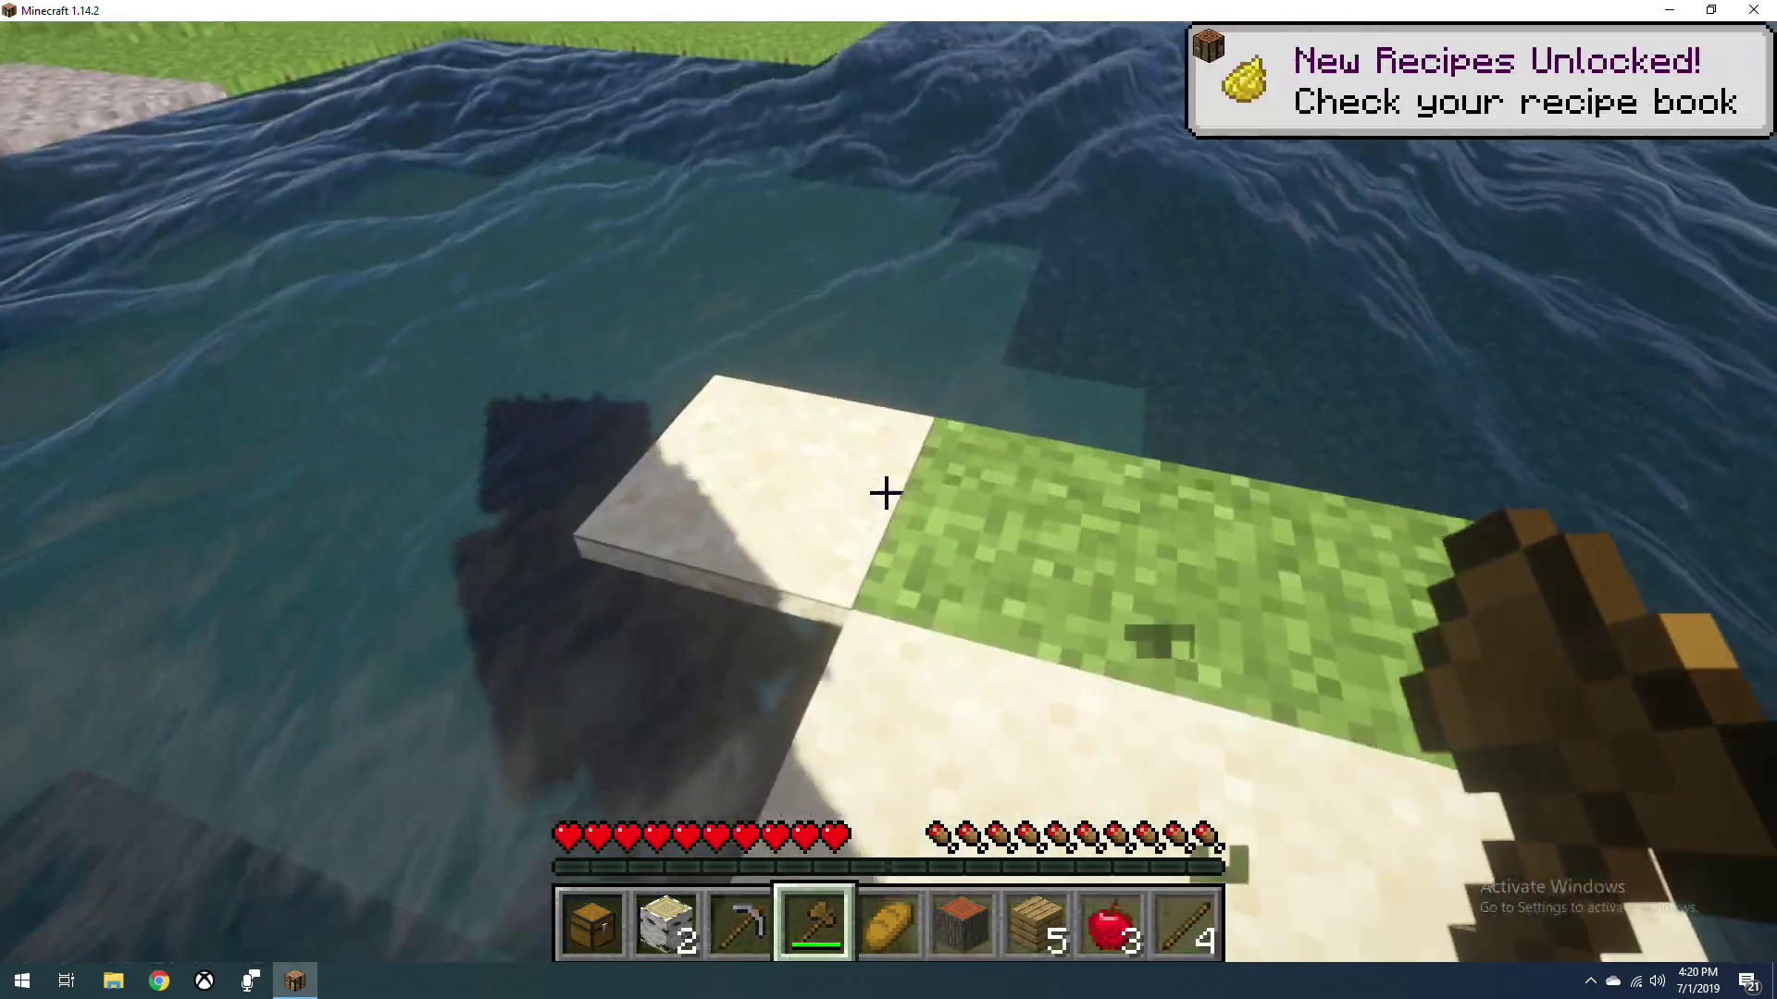
{"action": "key", "text": "w"}
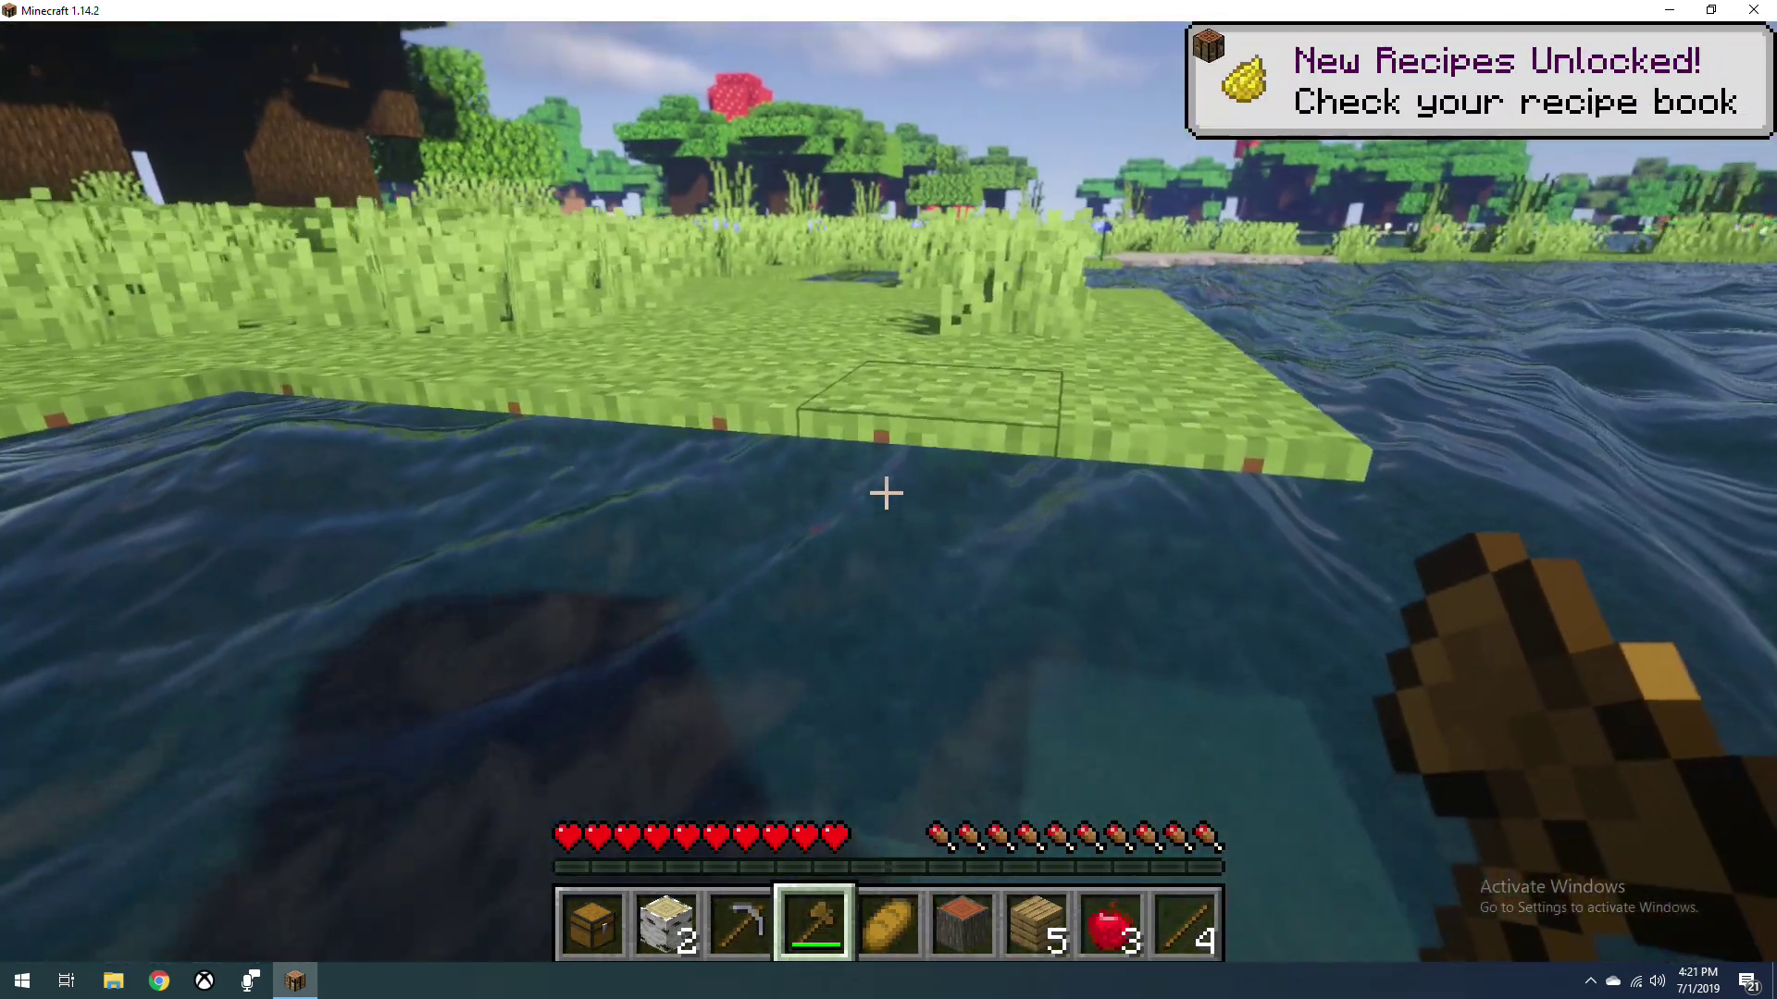
{"action": "key", "text": "w"}
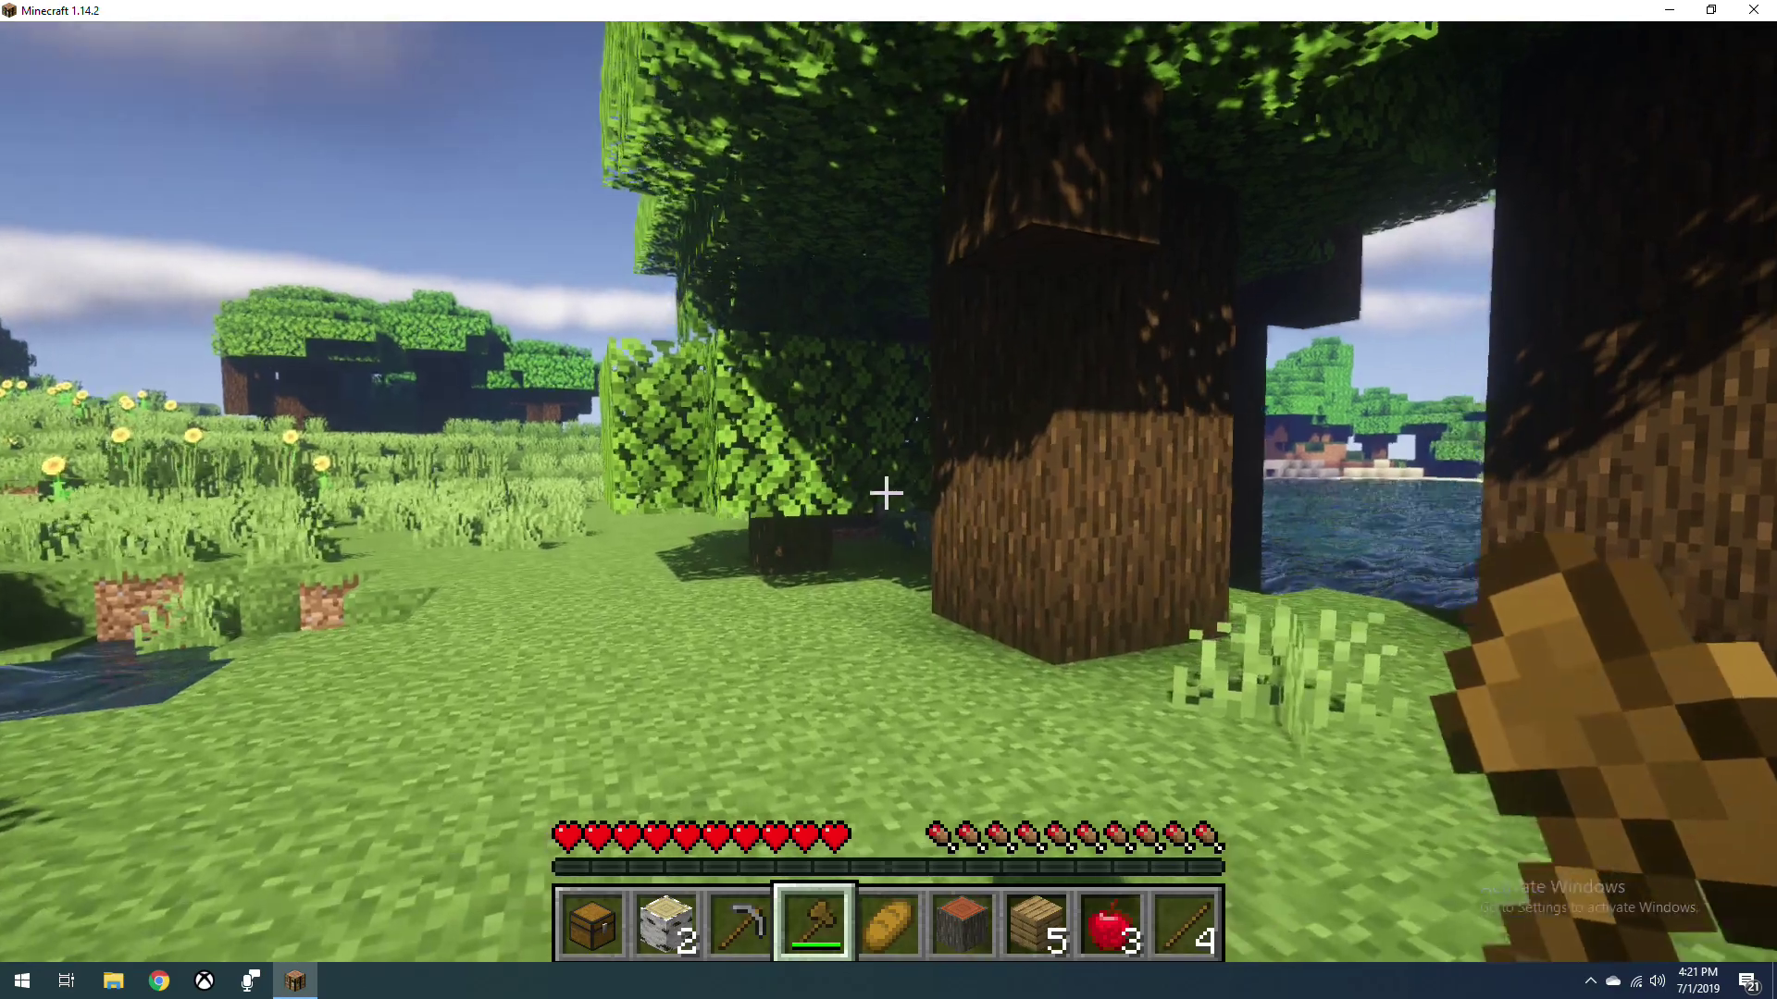
Explore the meadow beyond the large trees up to the river to examine the shader's lighting, shadows and sky
{"action": "key", "text": "w"}
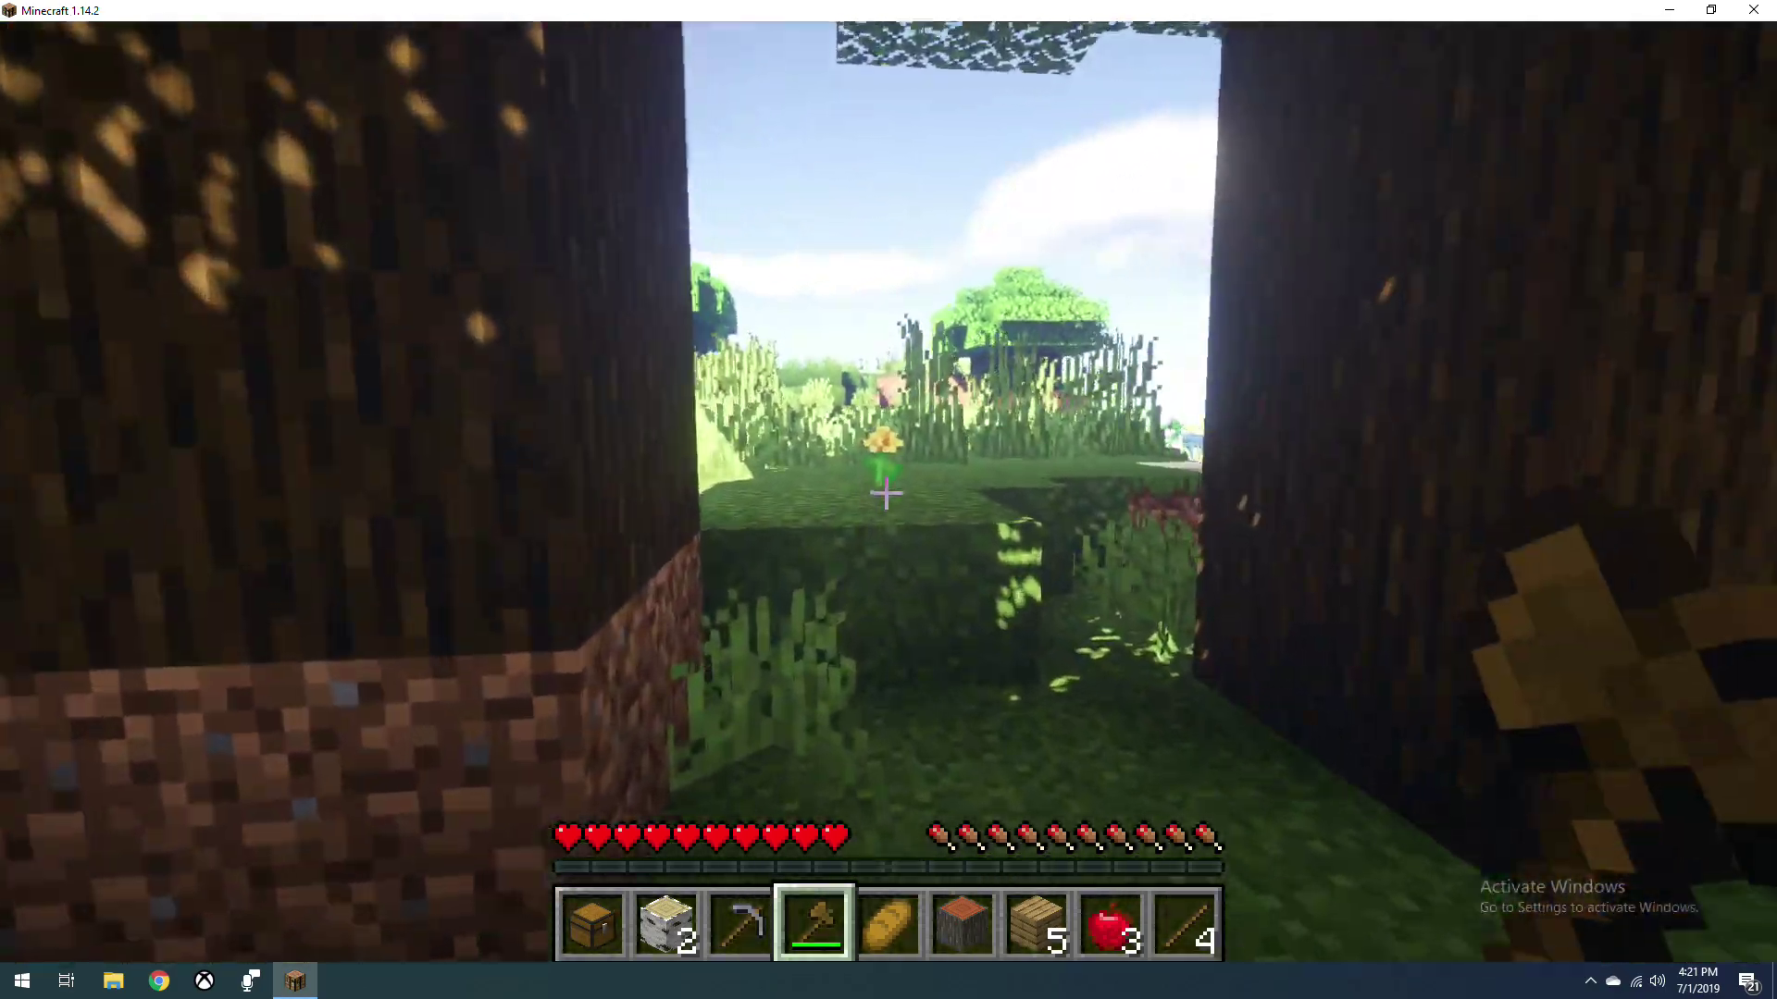
{"action": "key", "text": "w"}
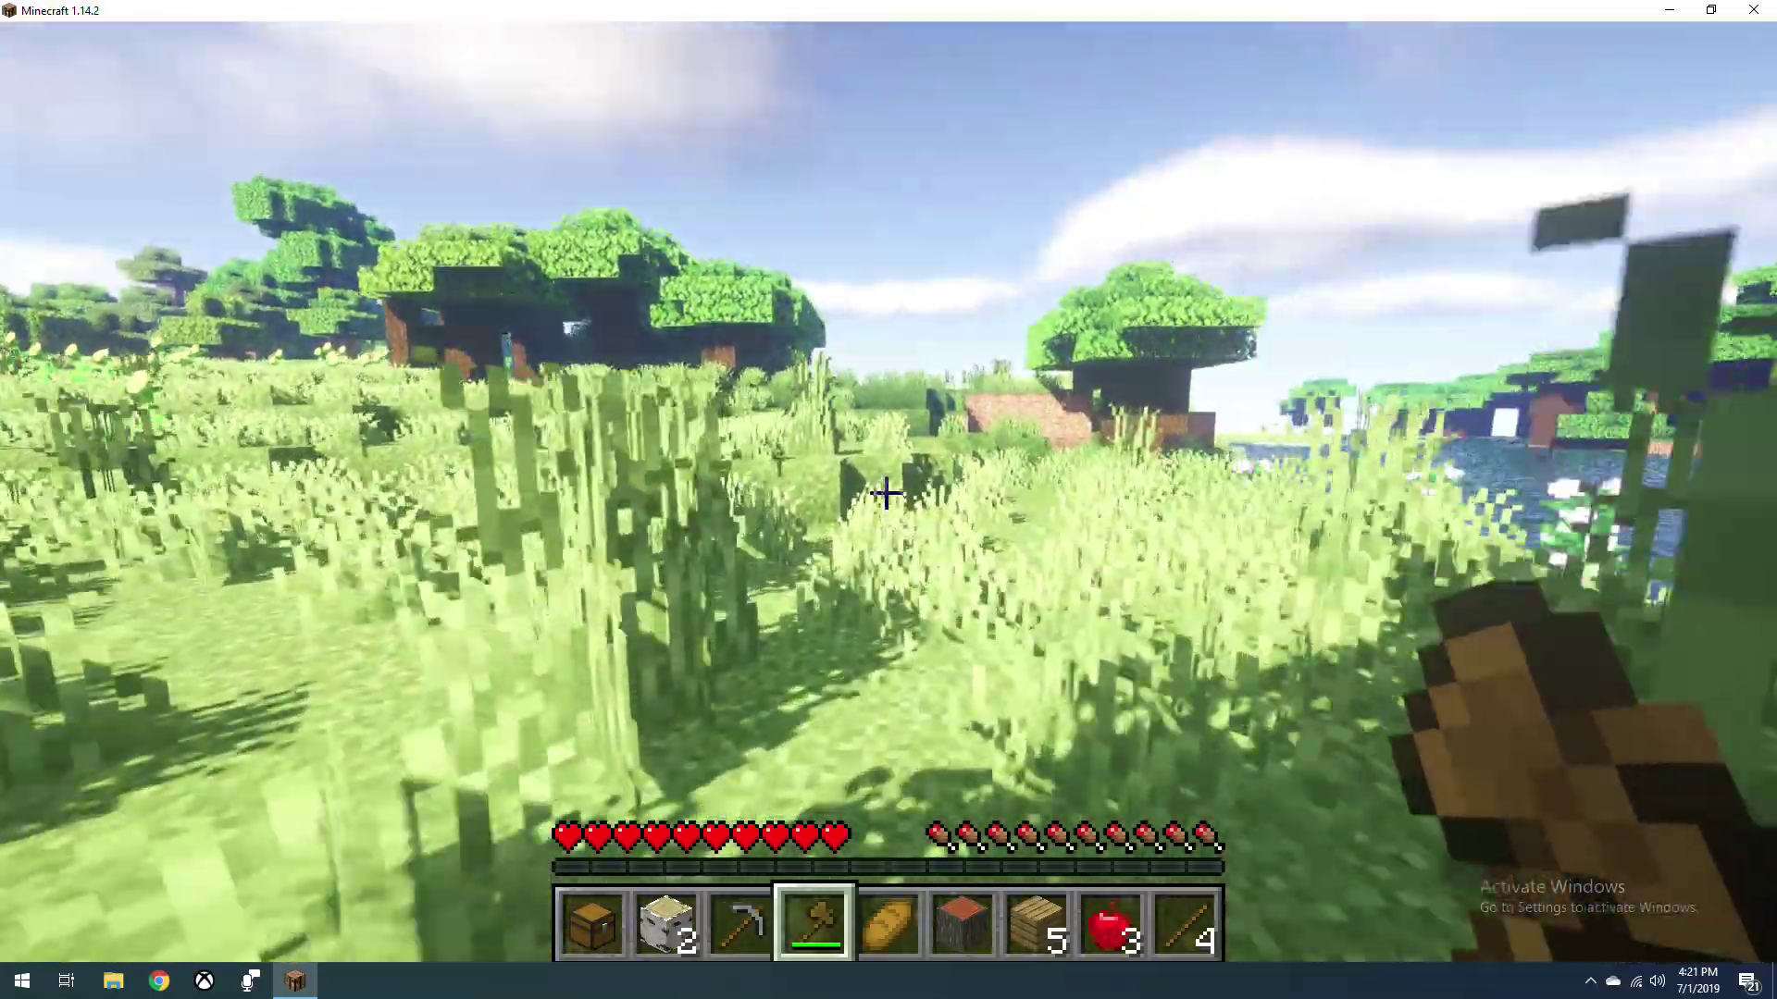
{"action": "key", "text": "w"}
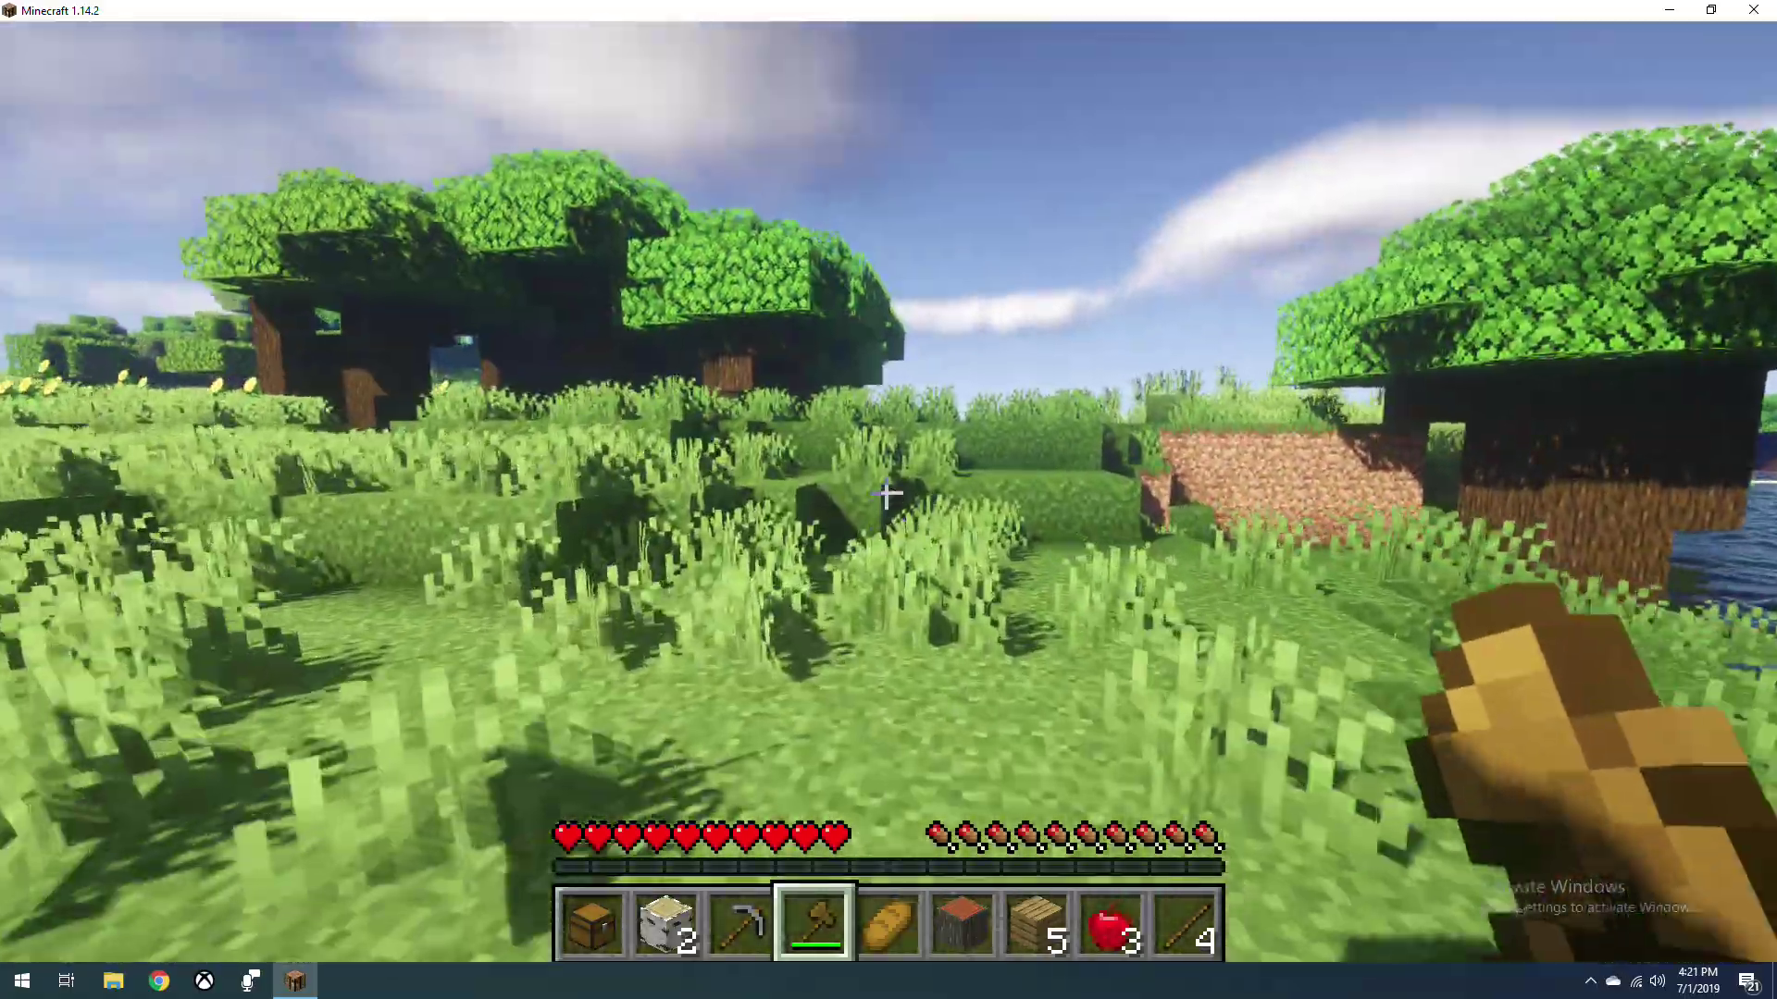
{"action": "key", "text": "w"}
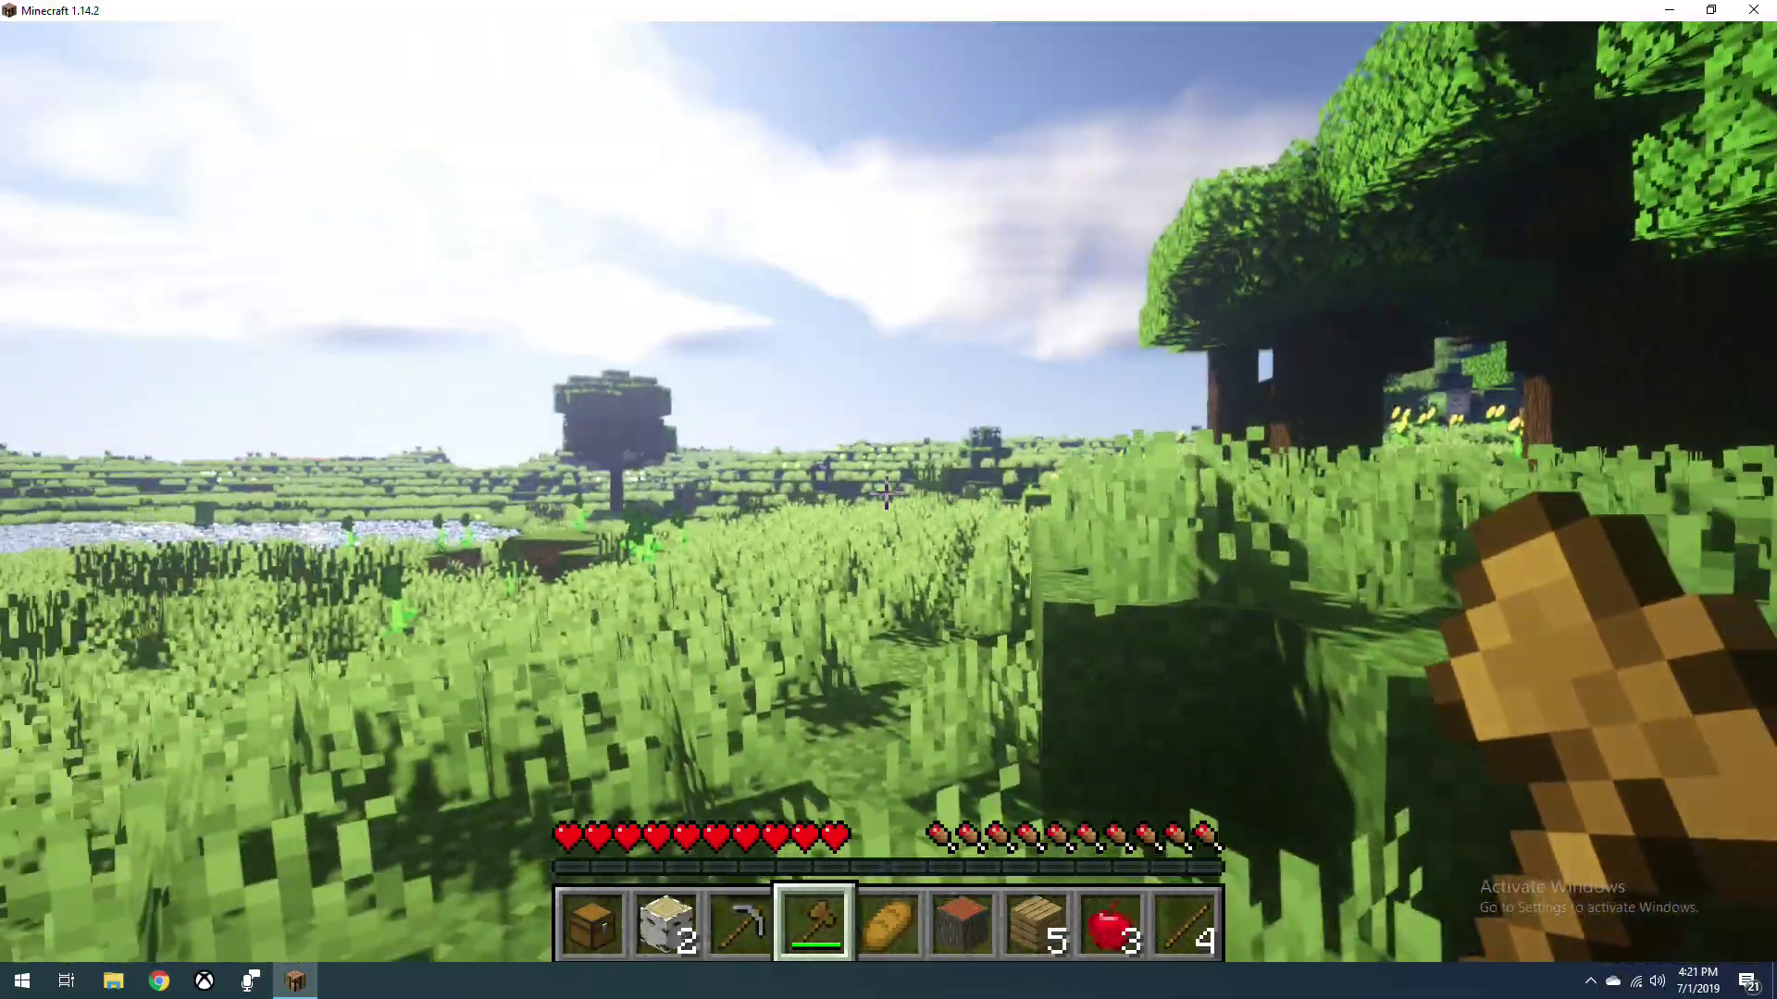
{"action": "key", "text": "w"}
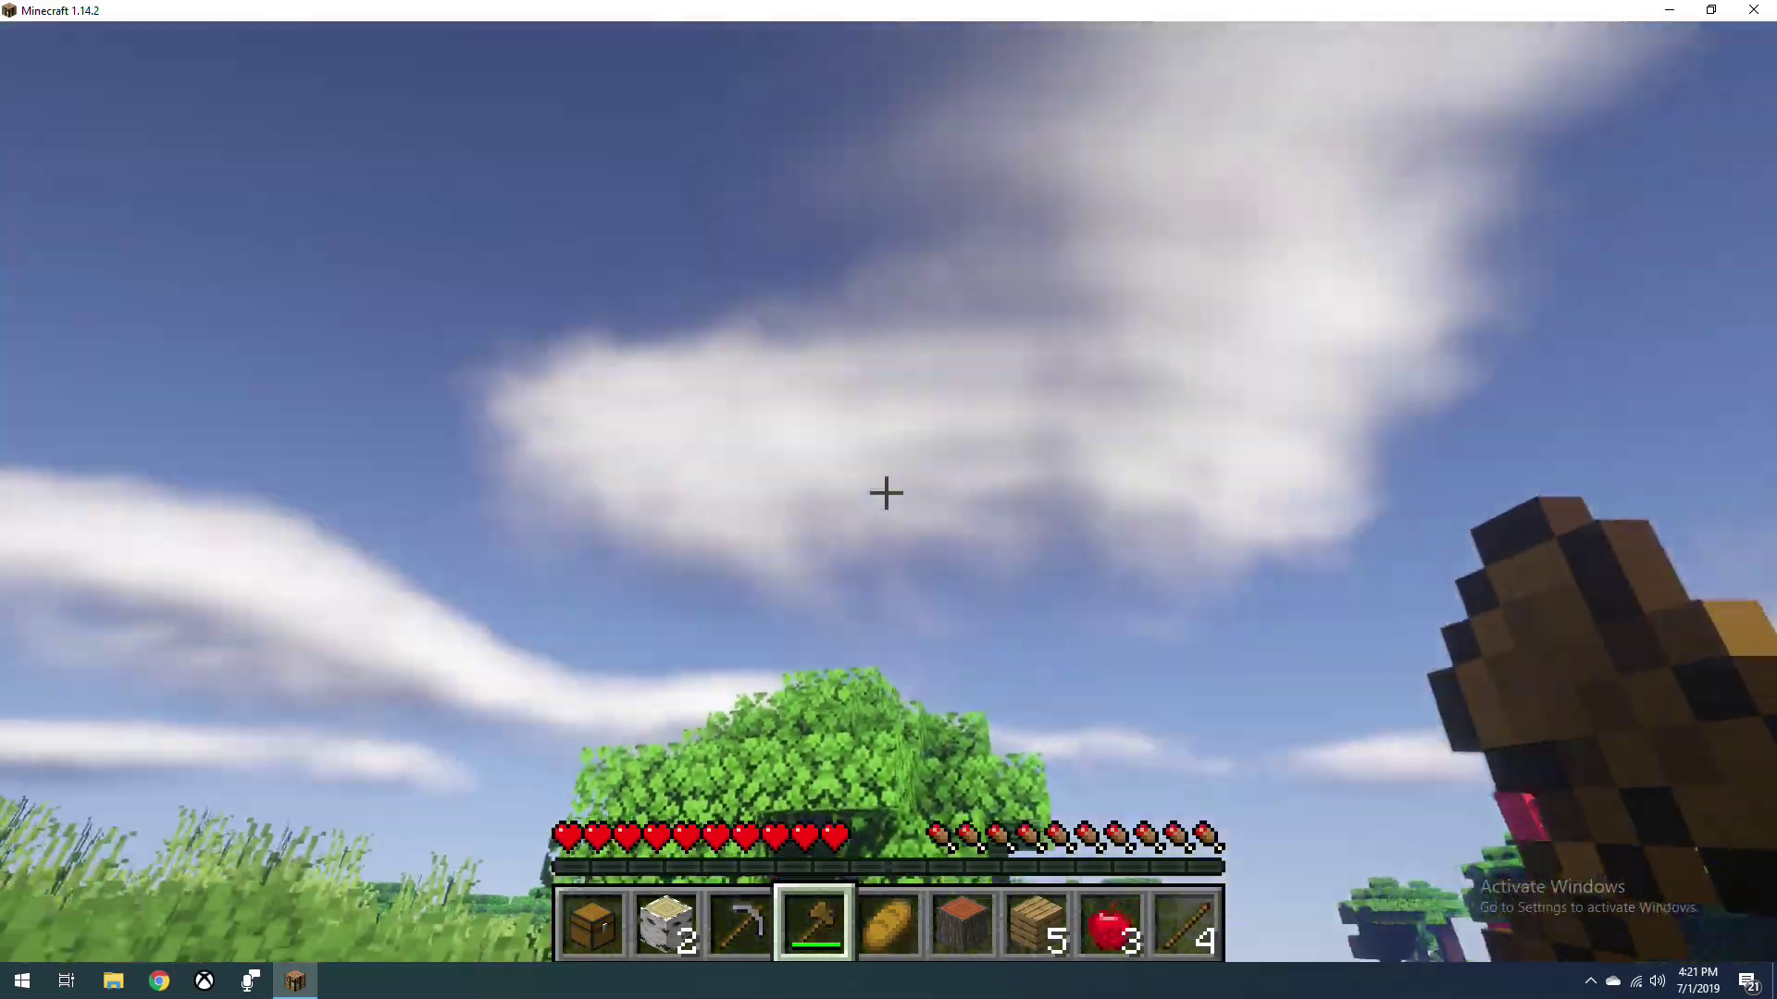
{"action": "key", "text": "w"}
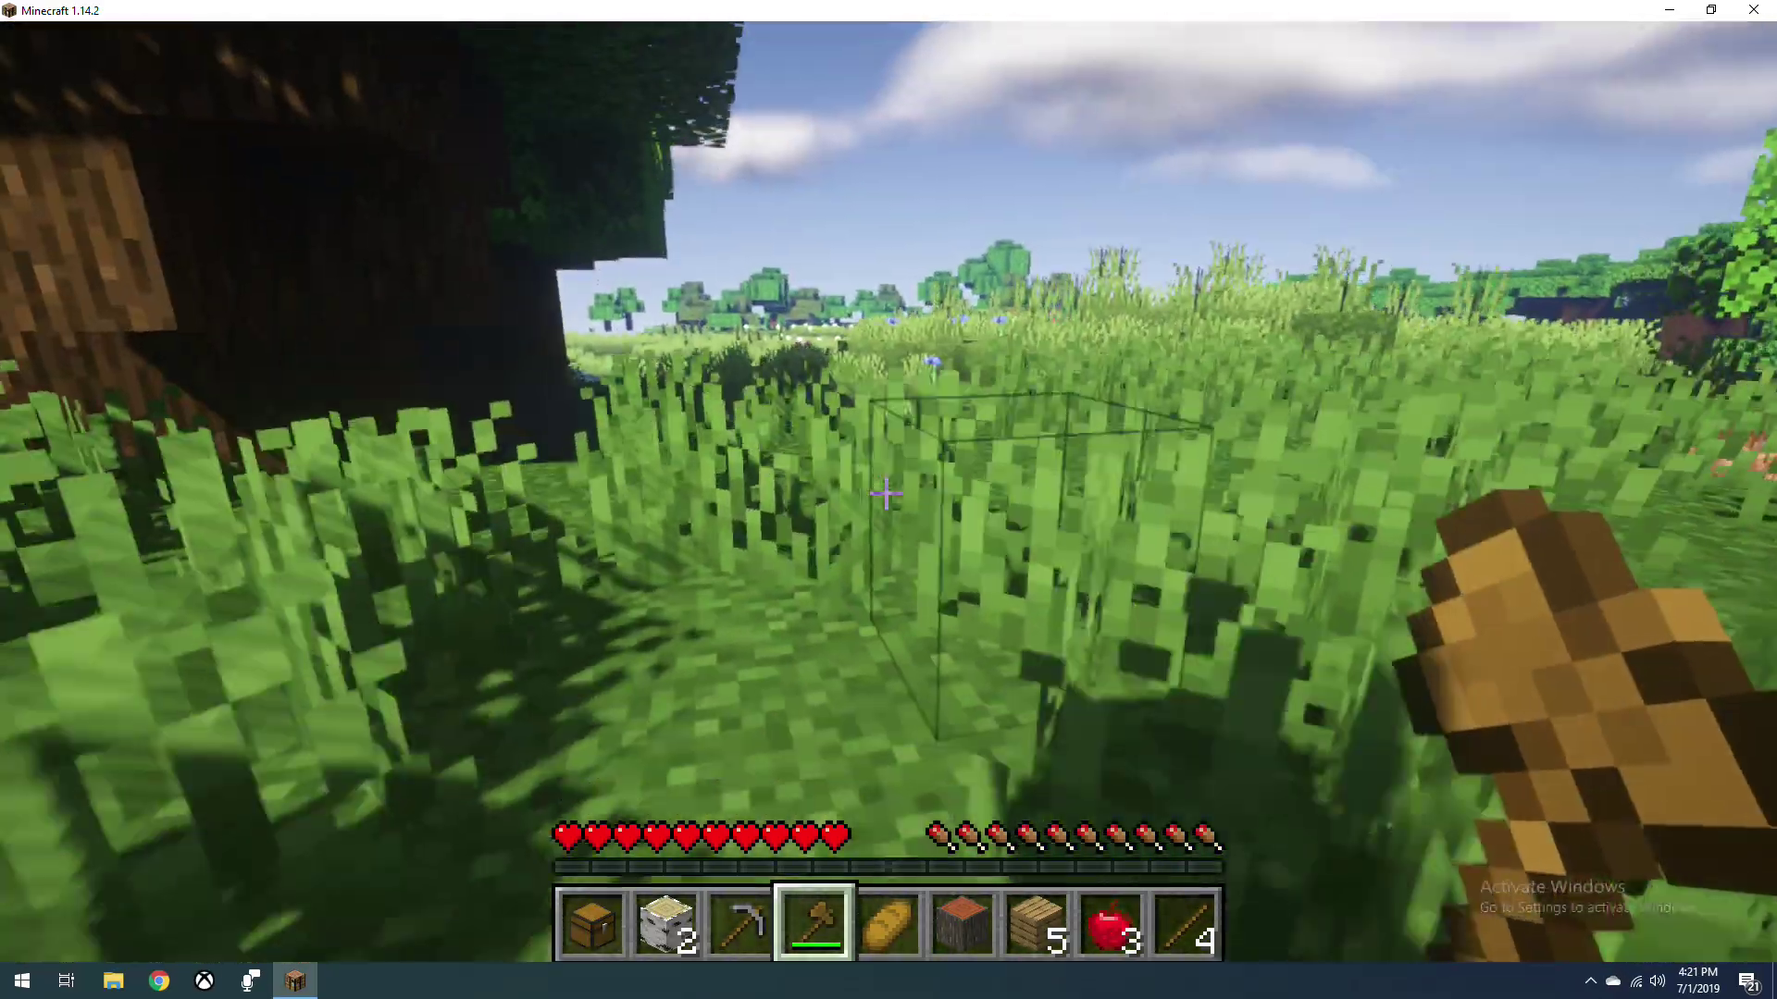
{"action": "key", "text": "w"}
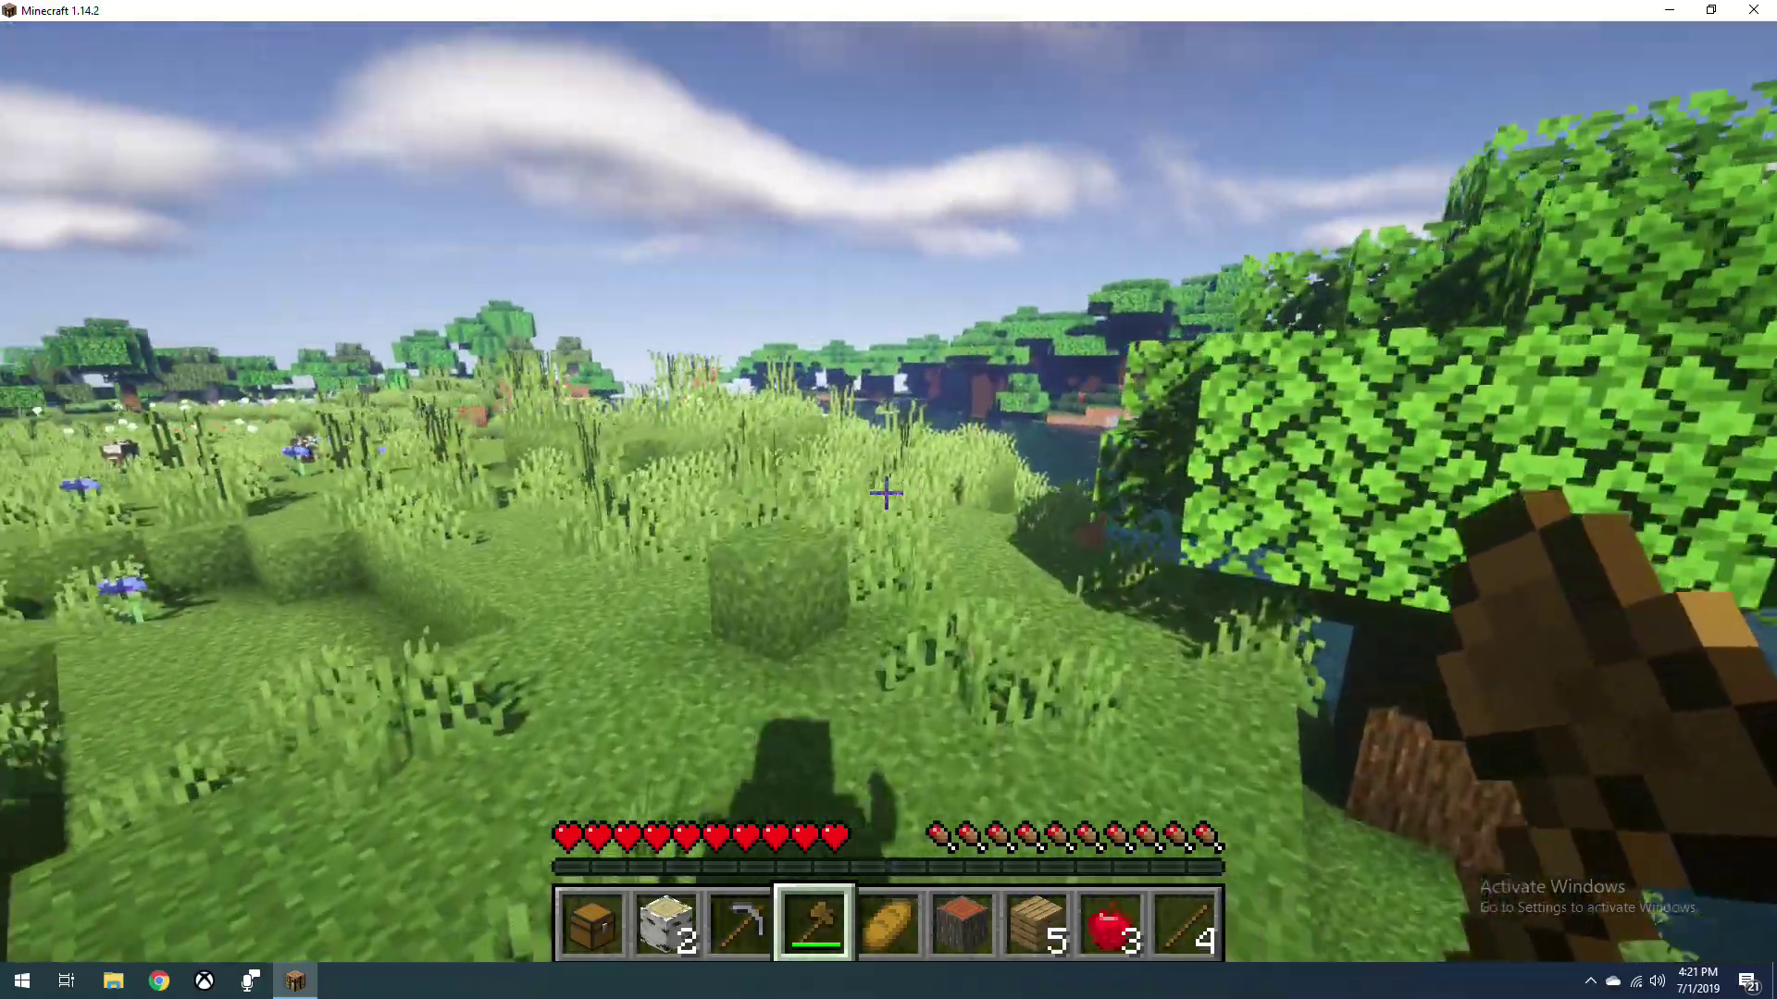
{"action": "key", "text": "w"}
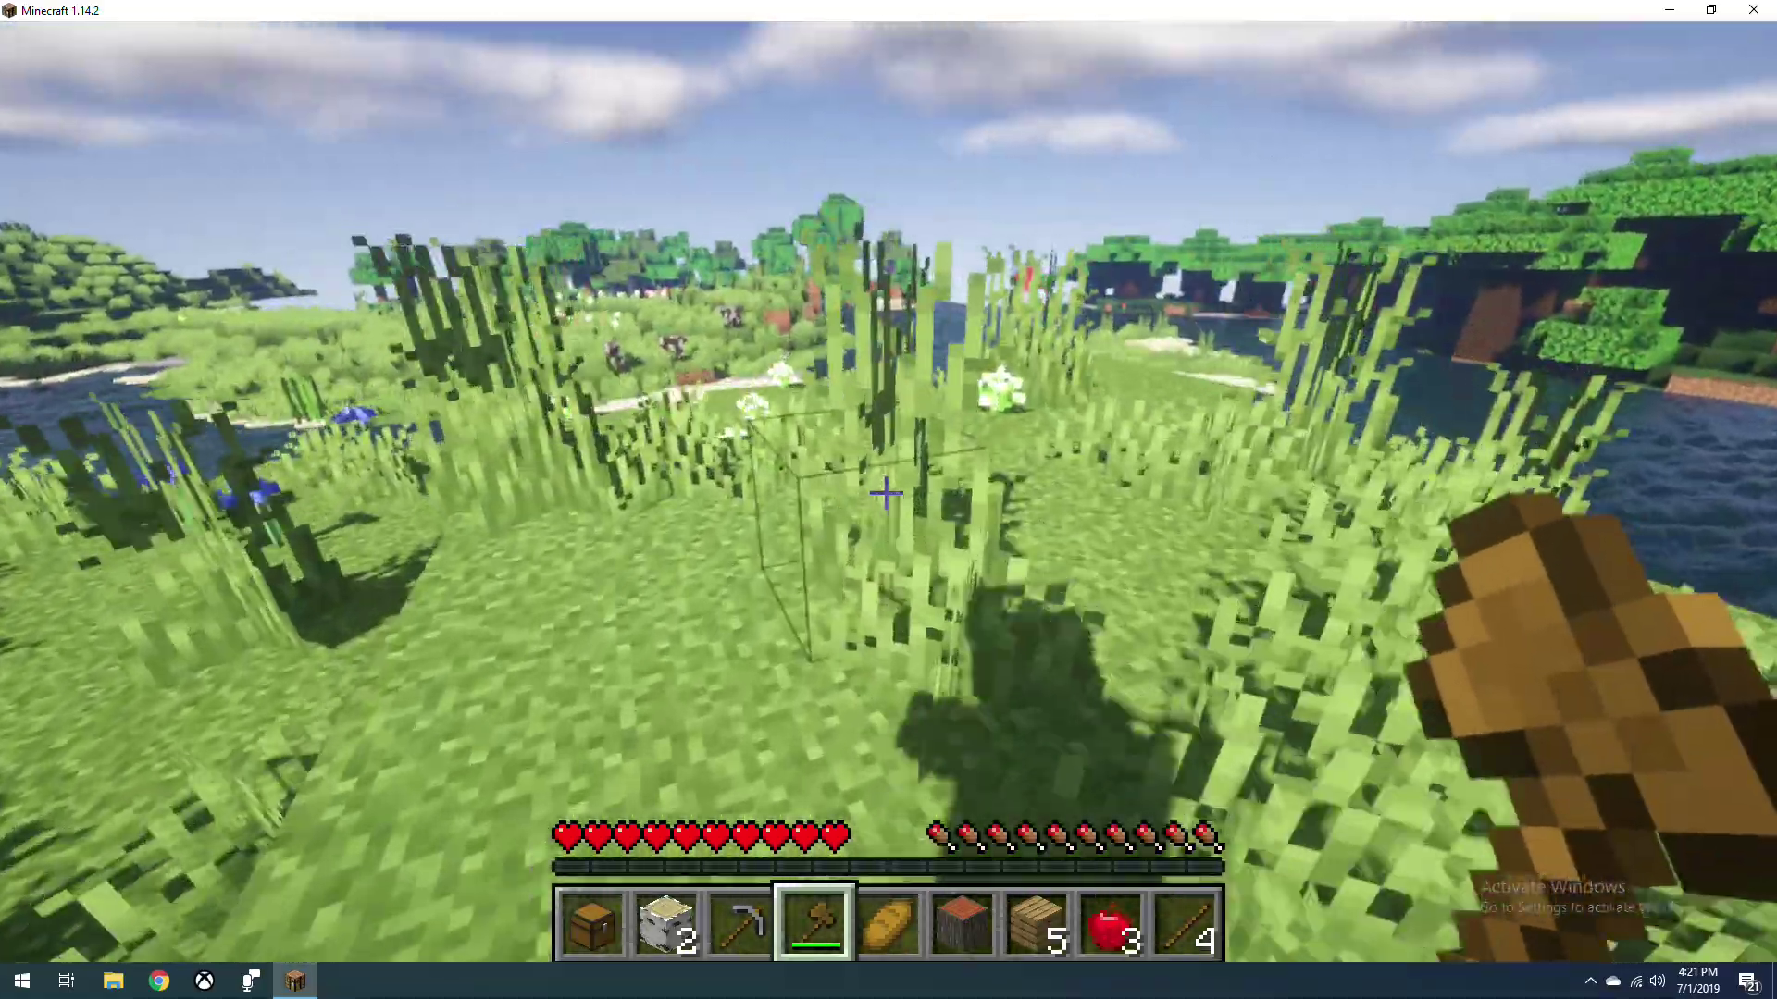
{"action": "key", "text": "w"}
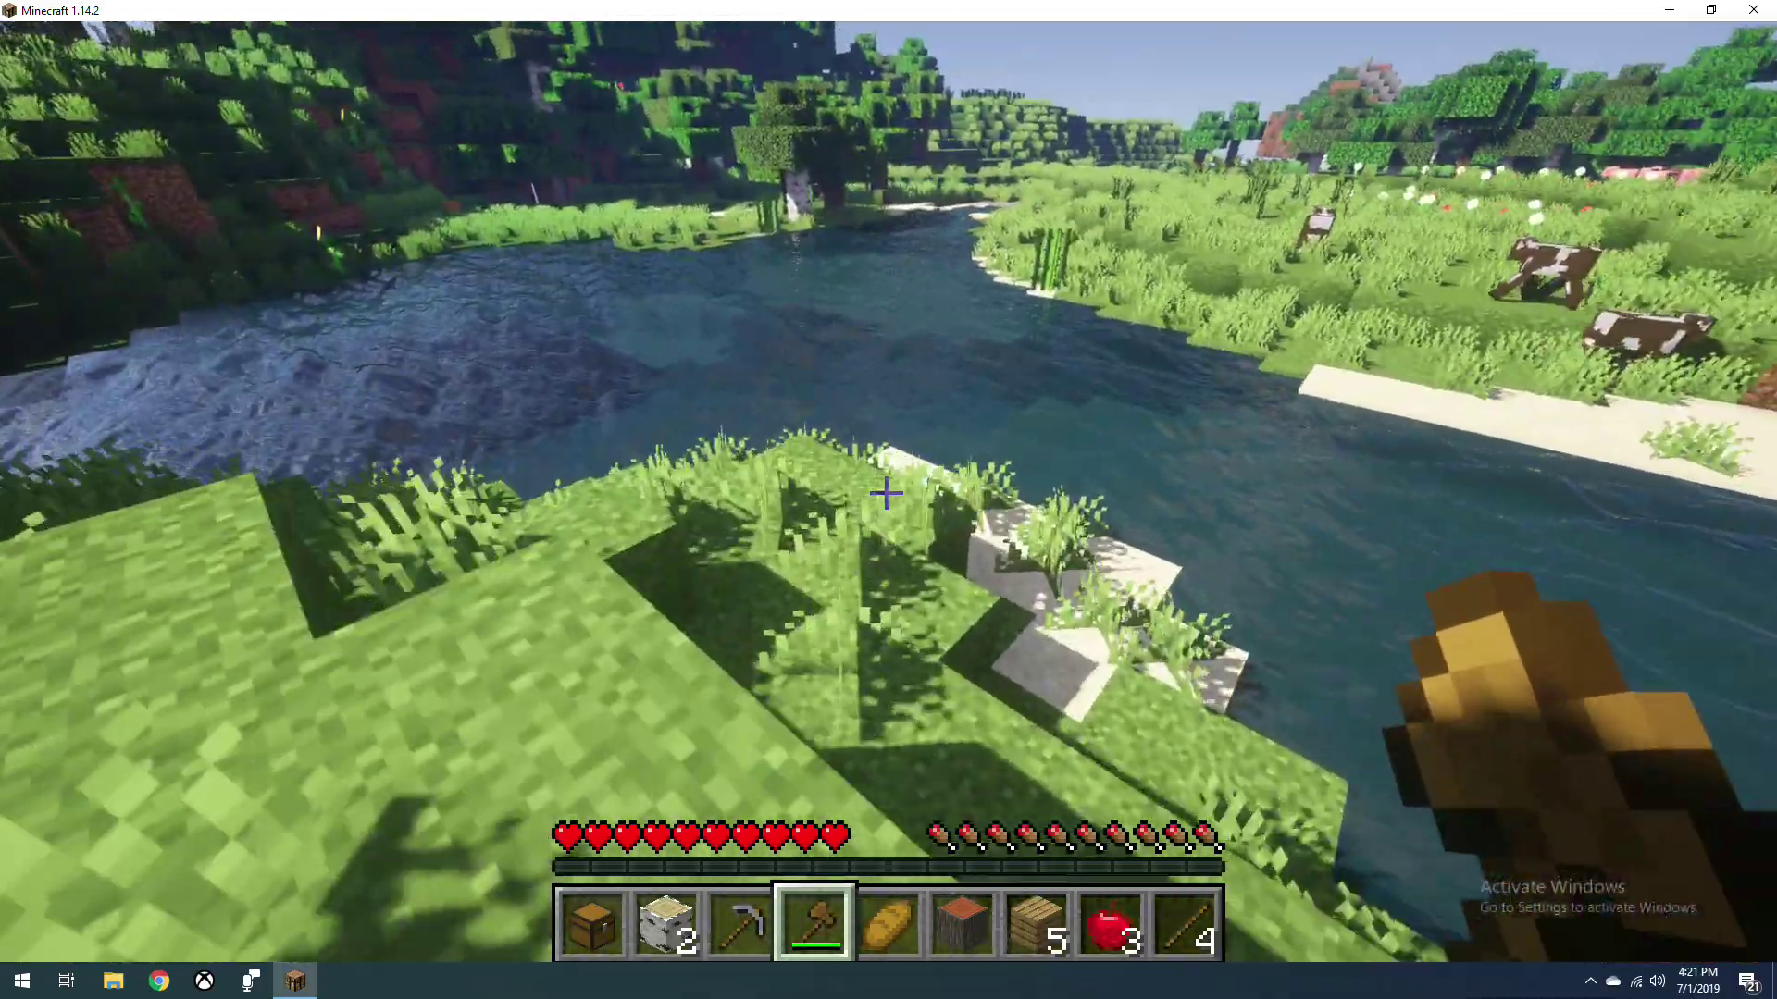
Cross the river to the cows on the opposite bank and attack one with the wooden axe
{"action": "key", "text": "w"}
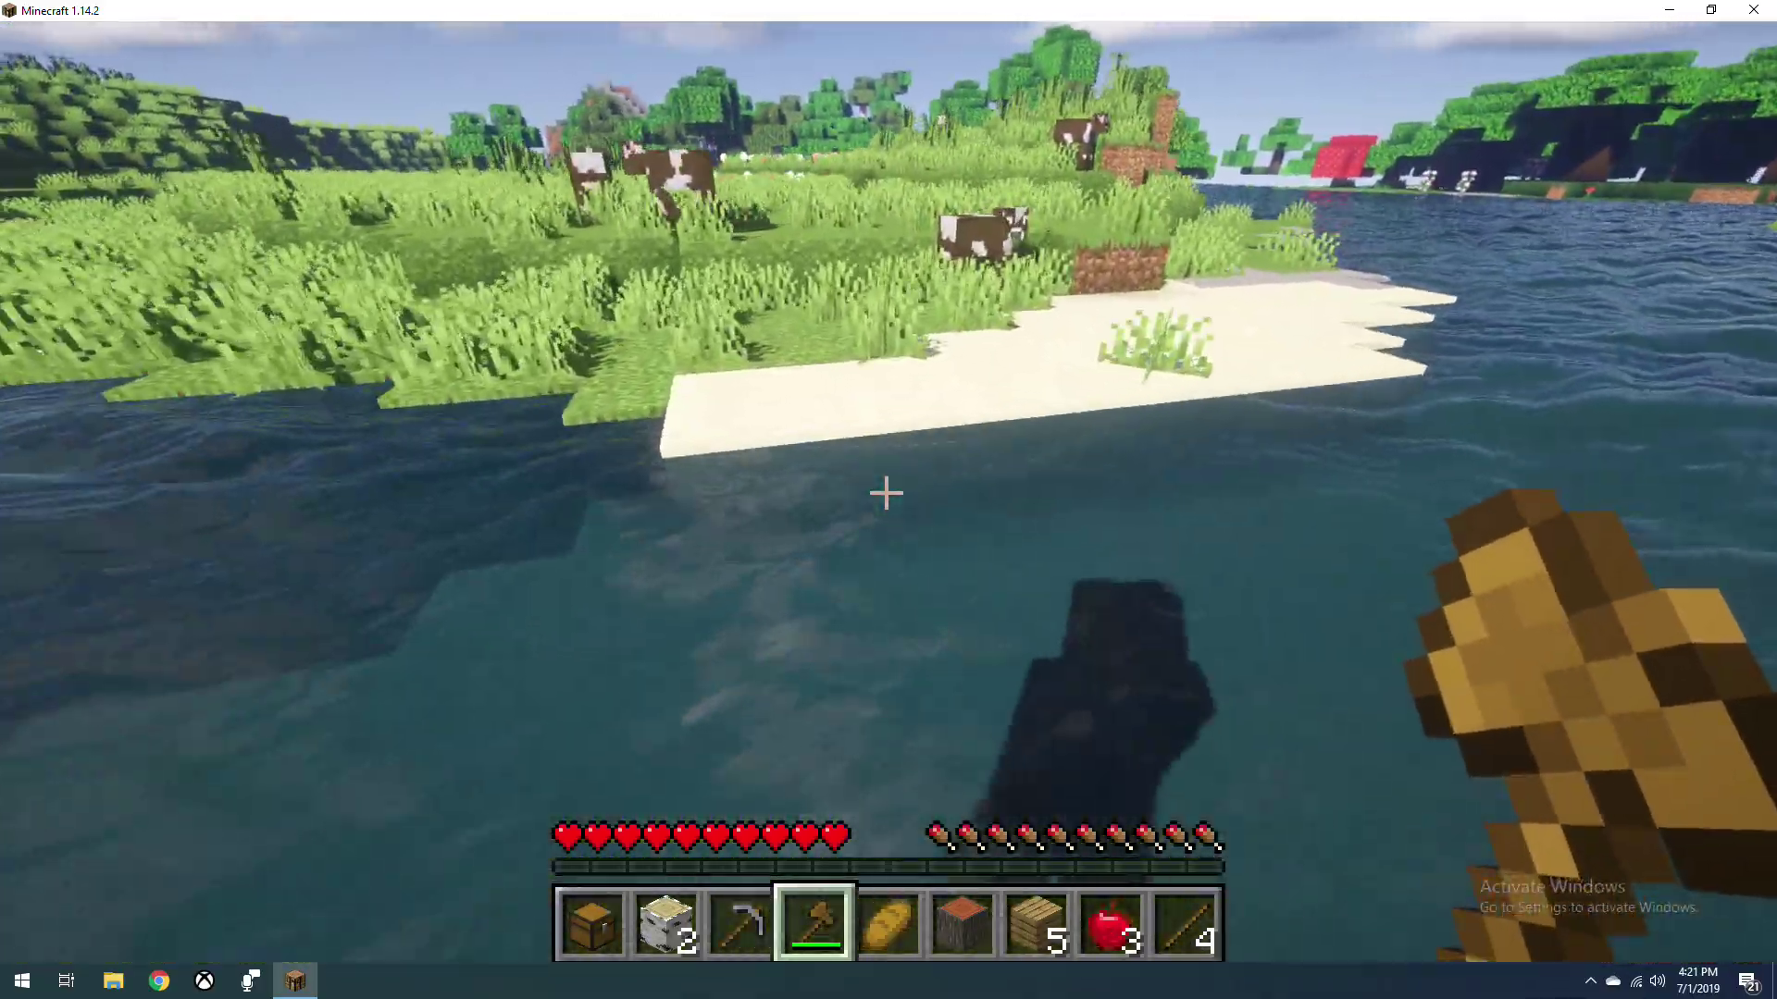
{"action": "key", "text": "w"}
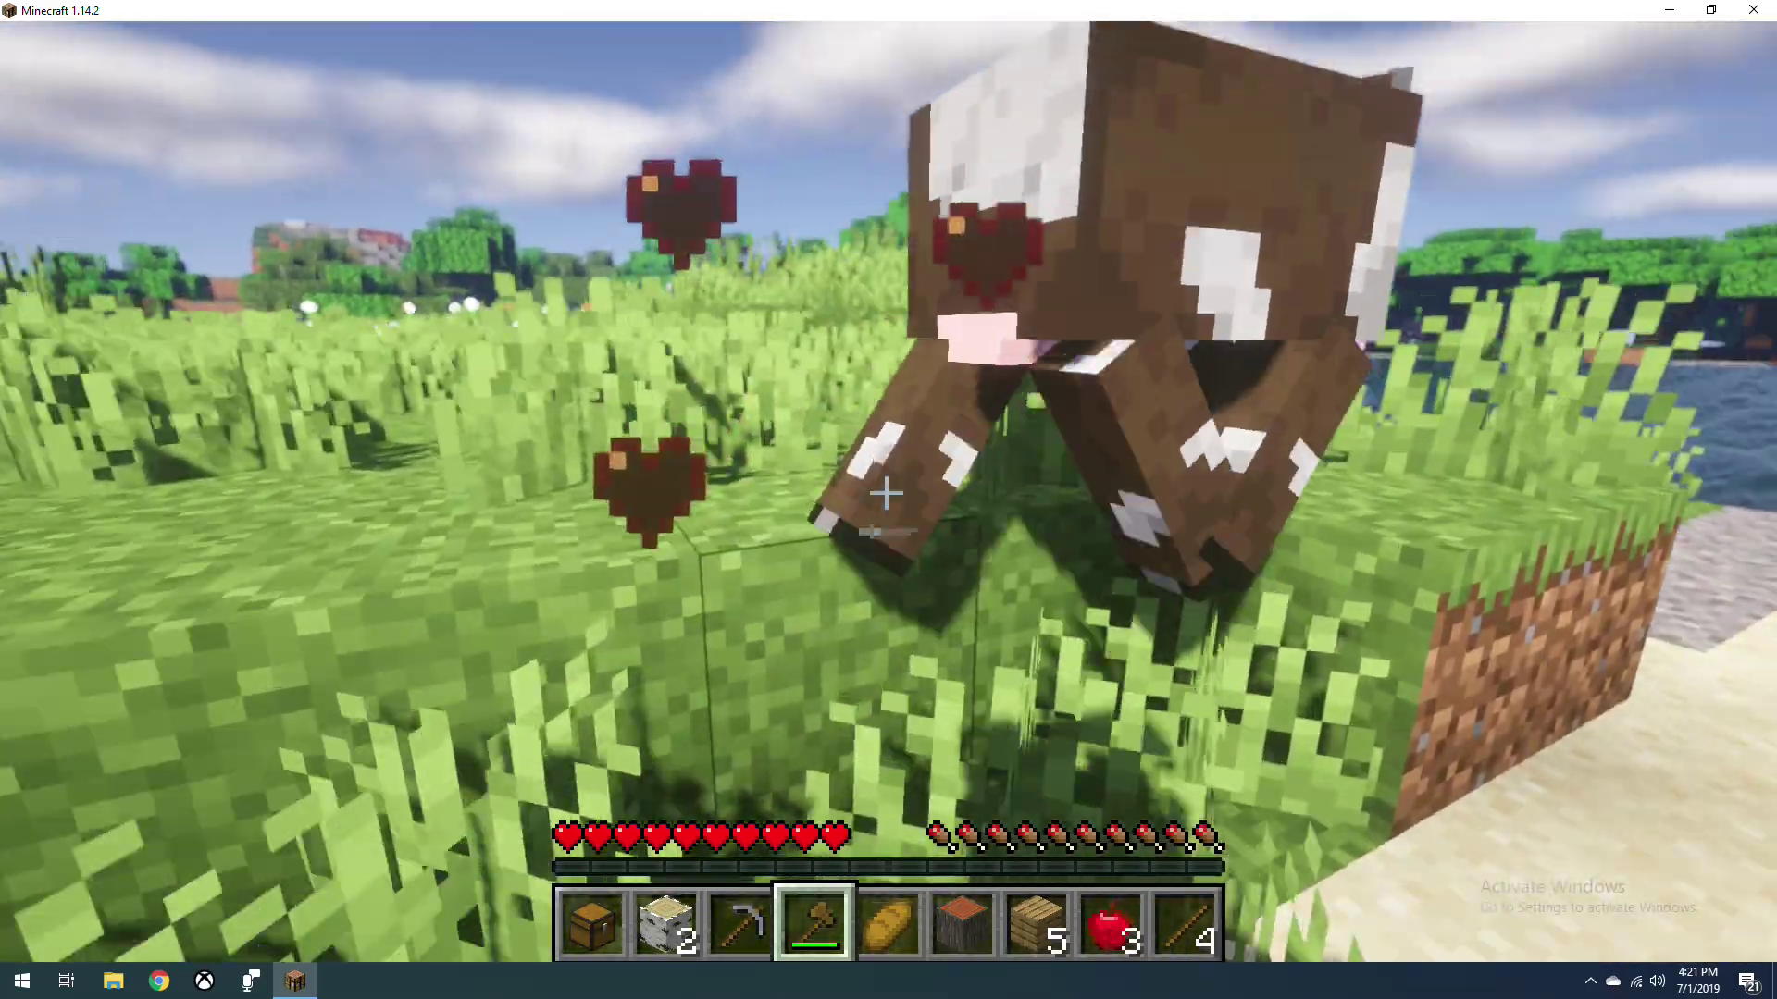
{"action": "left_click", "coordinate": [885, 493]}
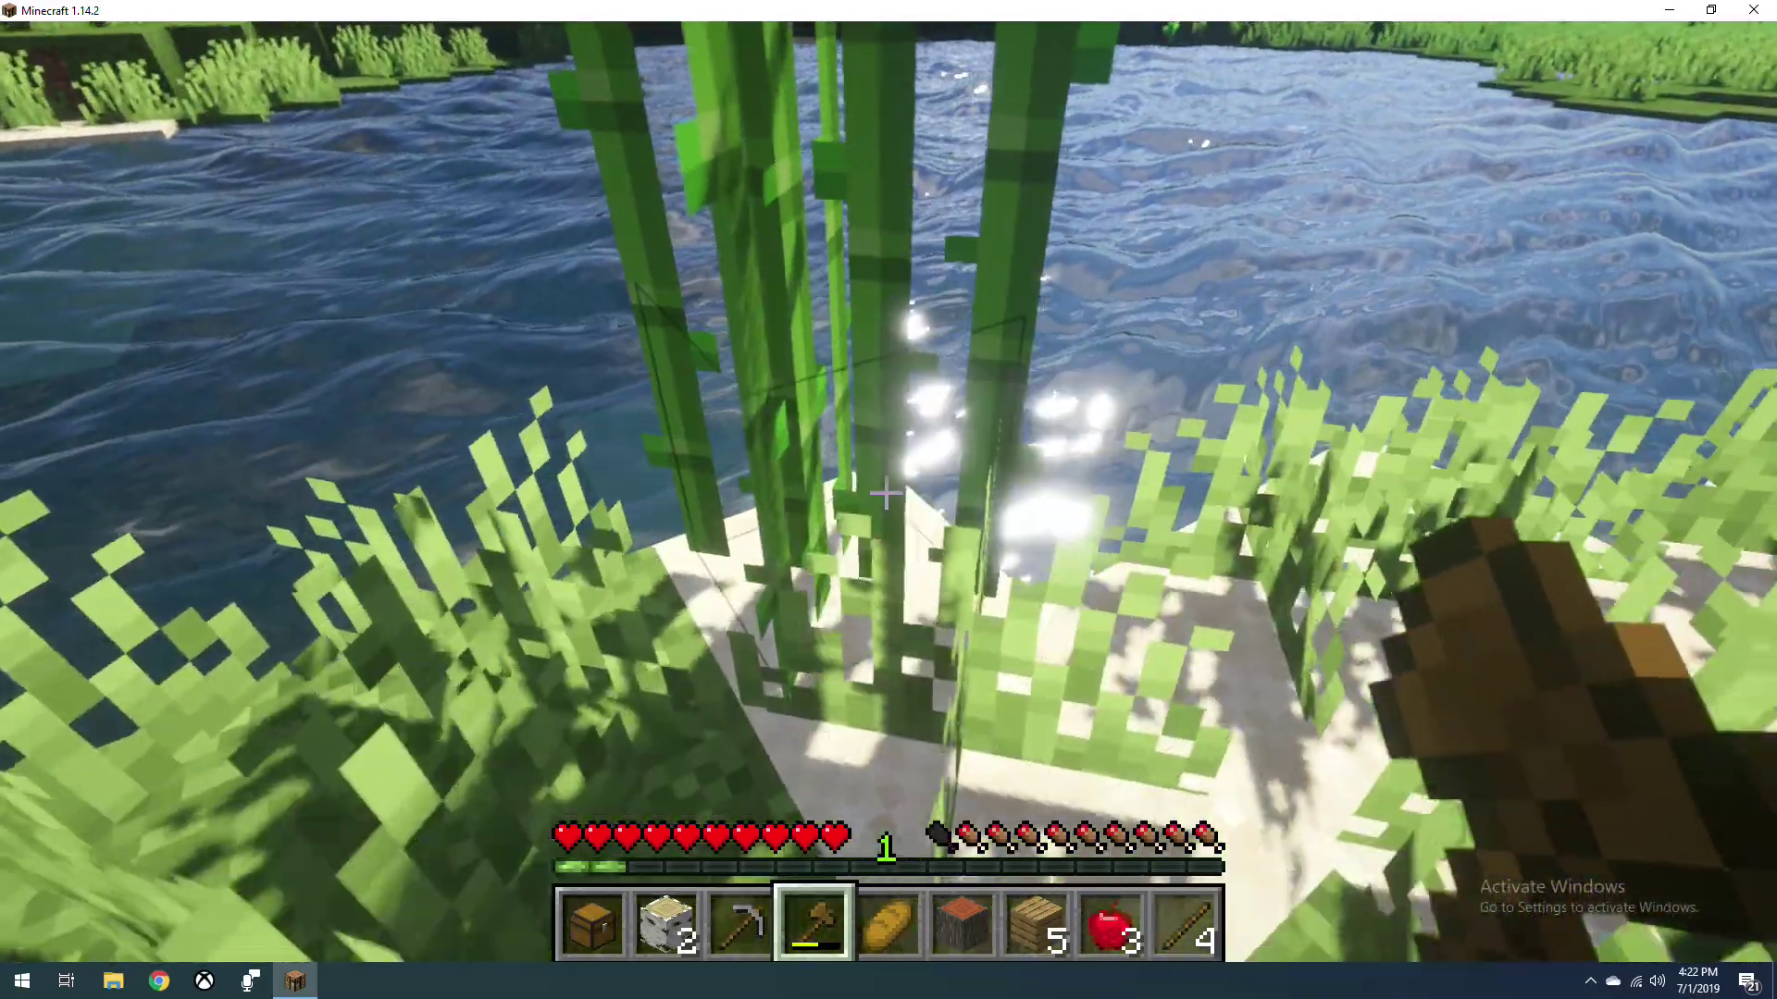
Walk from the sugar cane along the riverbank to the oak trees at the forest's edge
{"action": "key", "text": "w"}
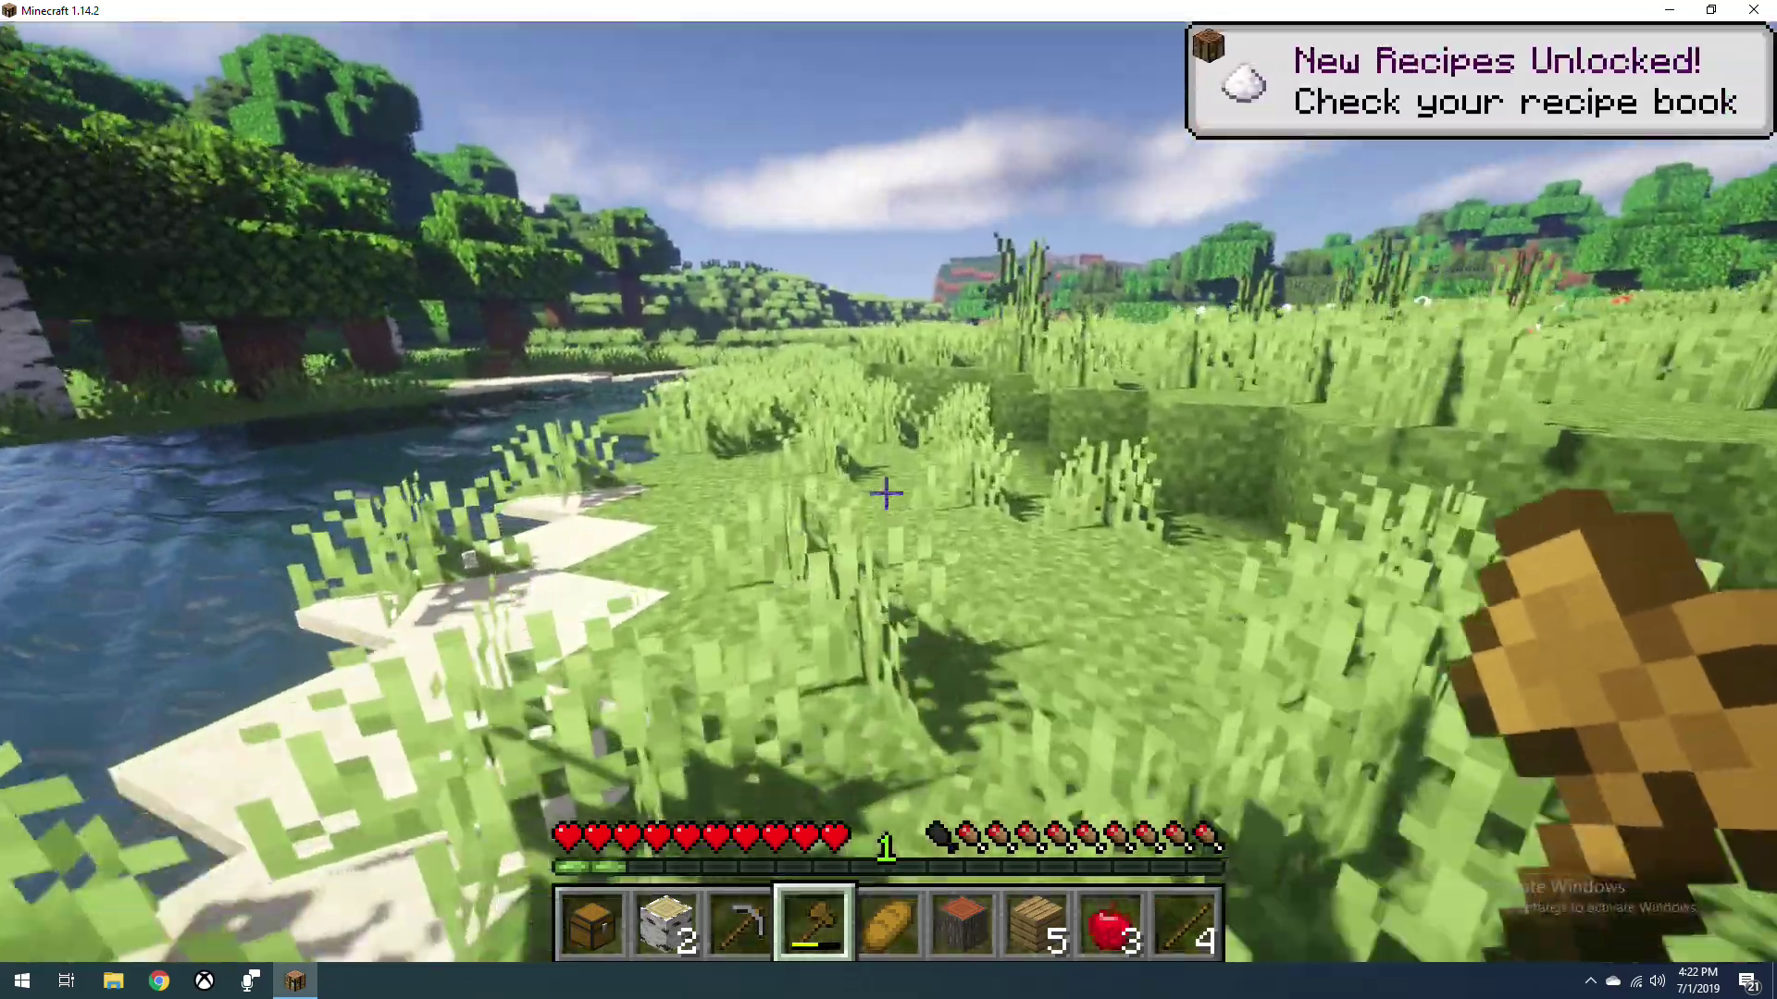
{"action": "key", "text": "w"}
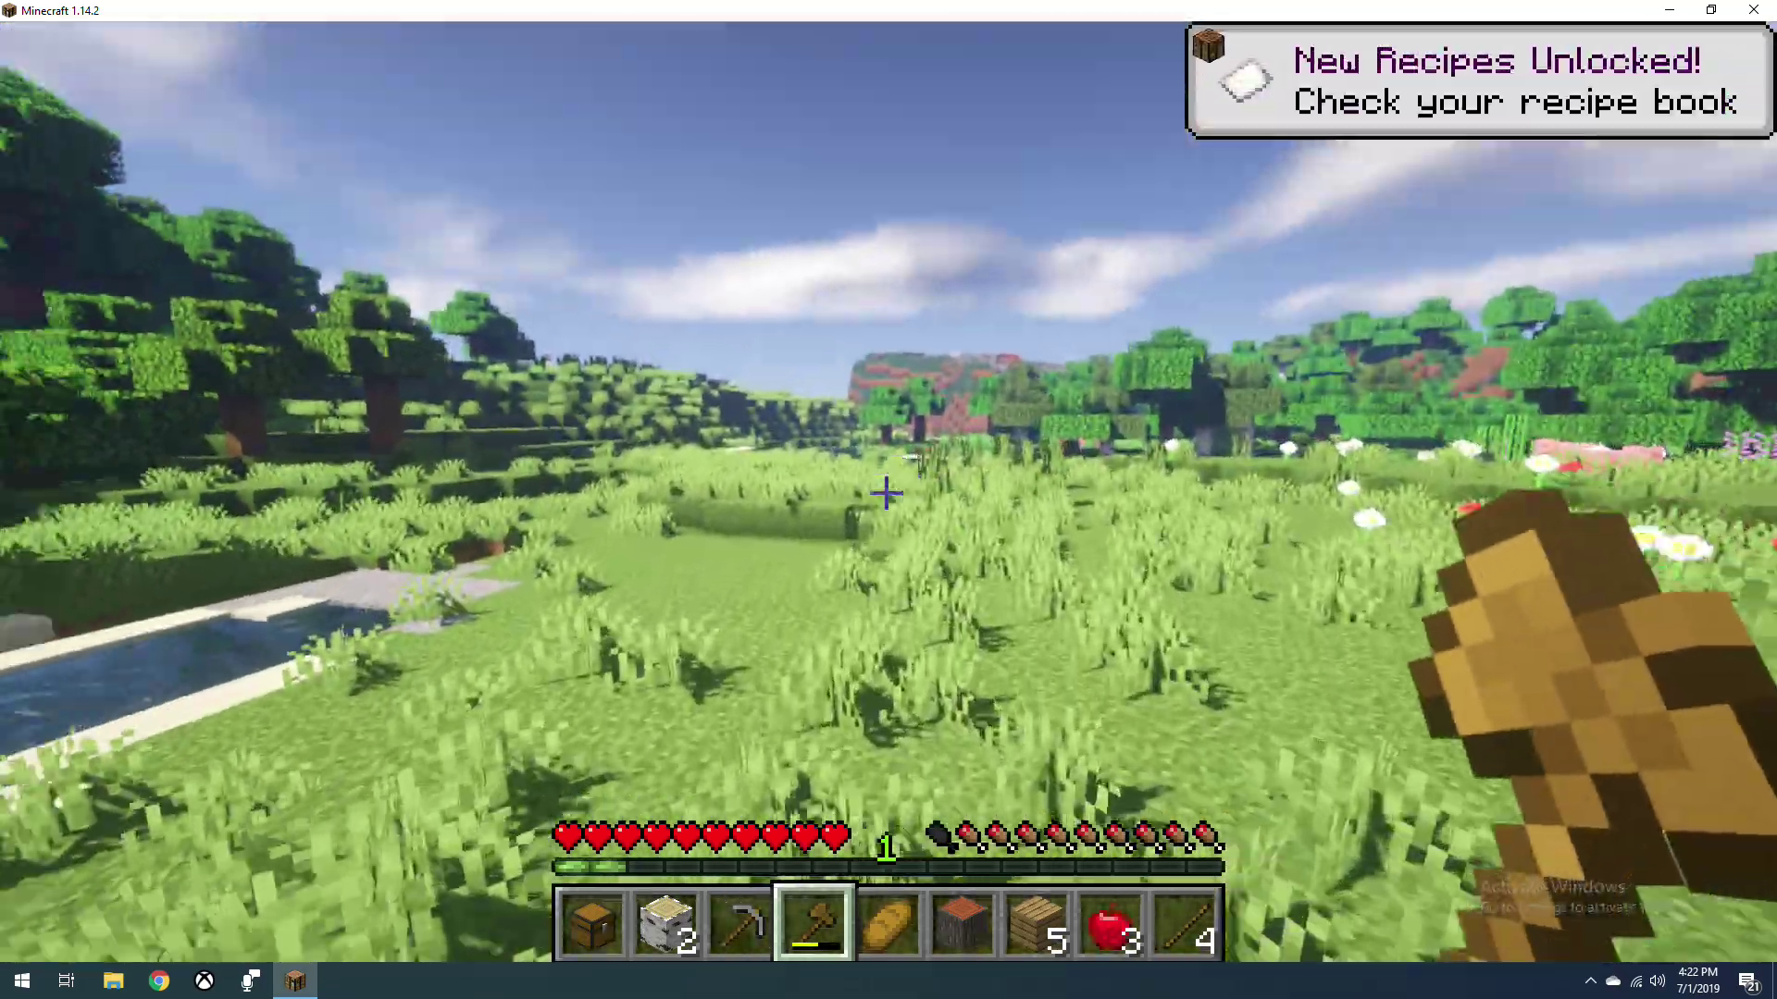
{"action": "key", "text": "w"}
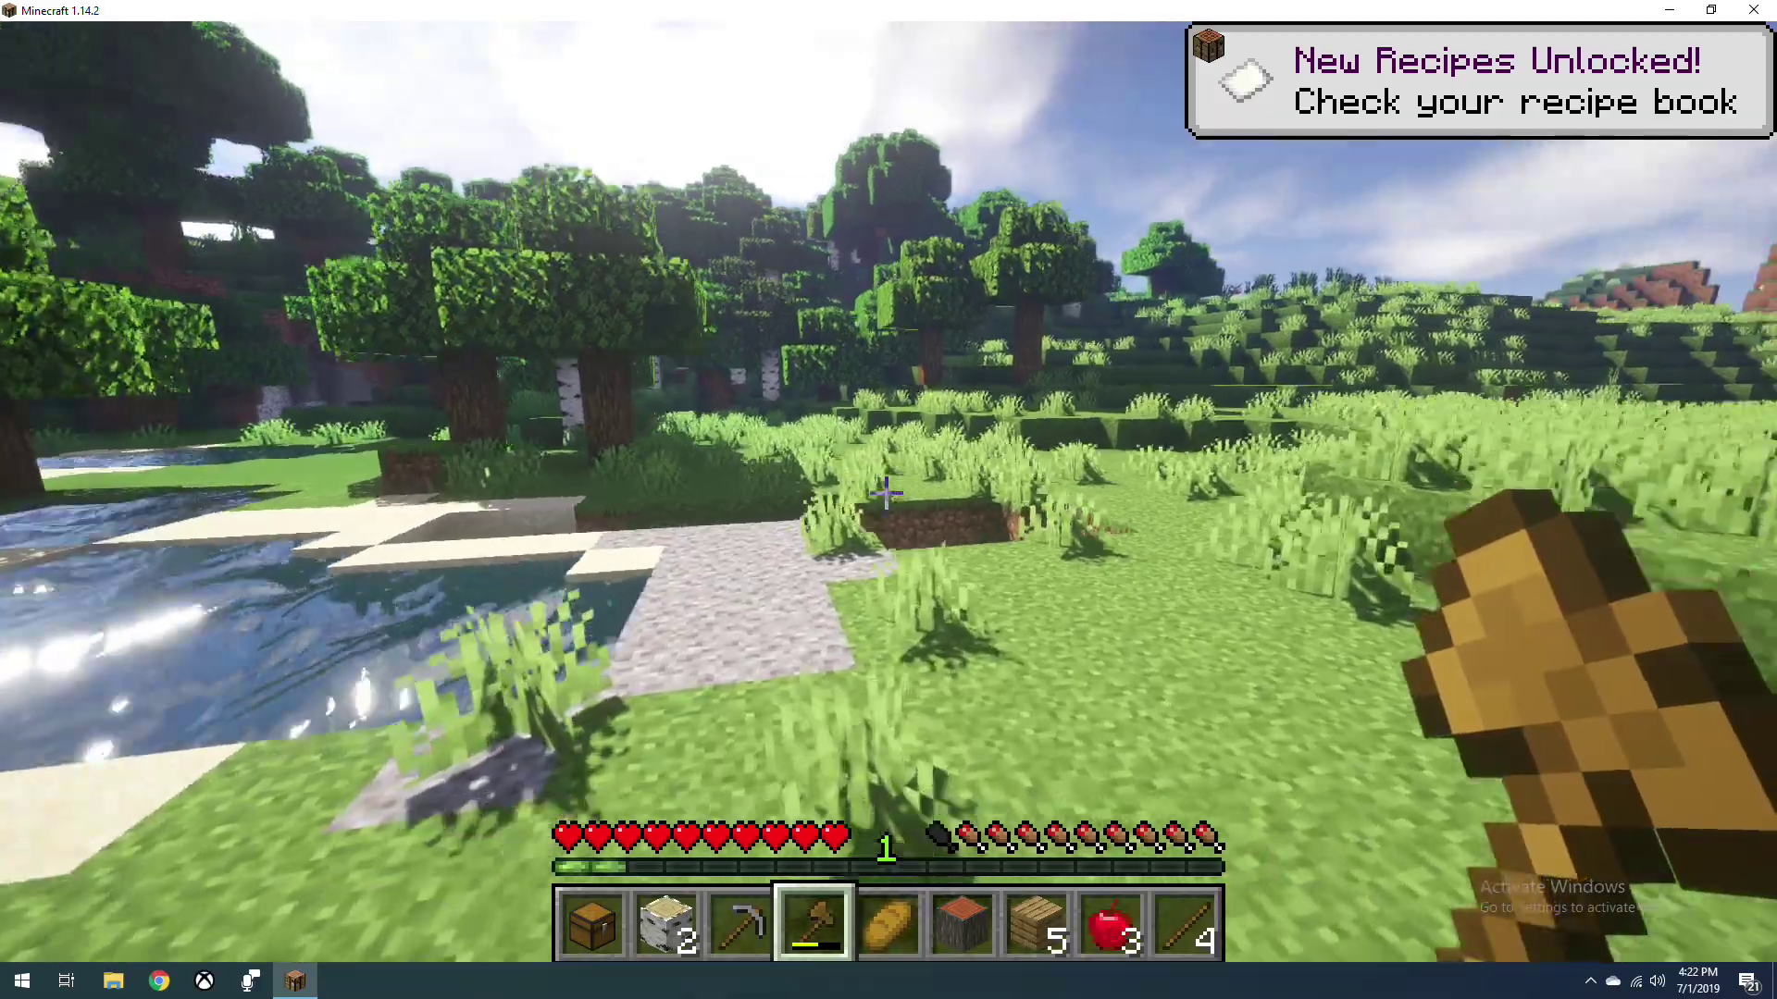
{"action": "key", "text": "w"}
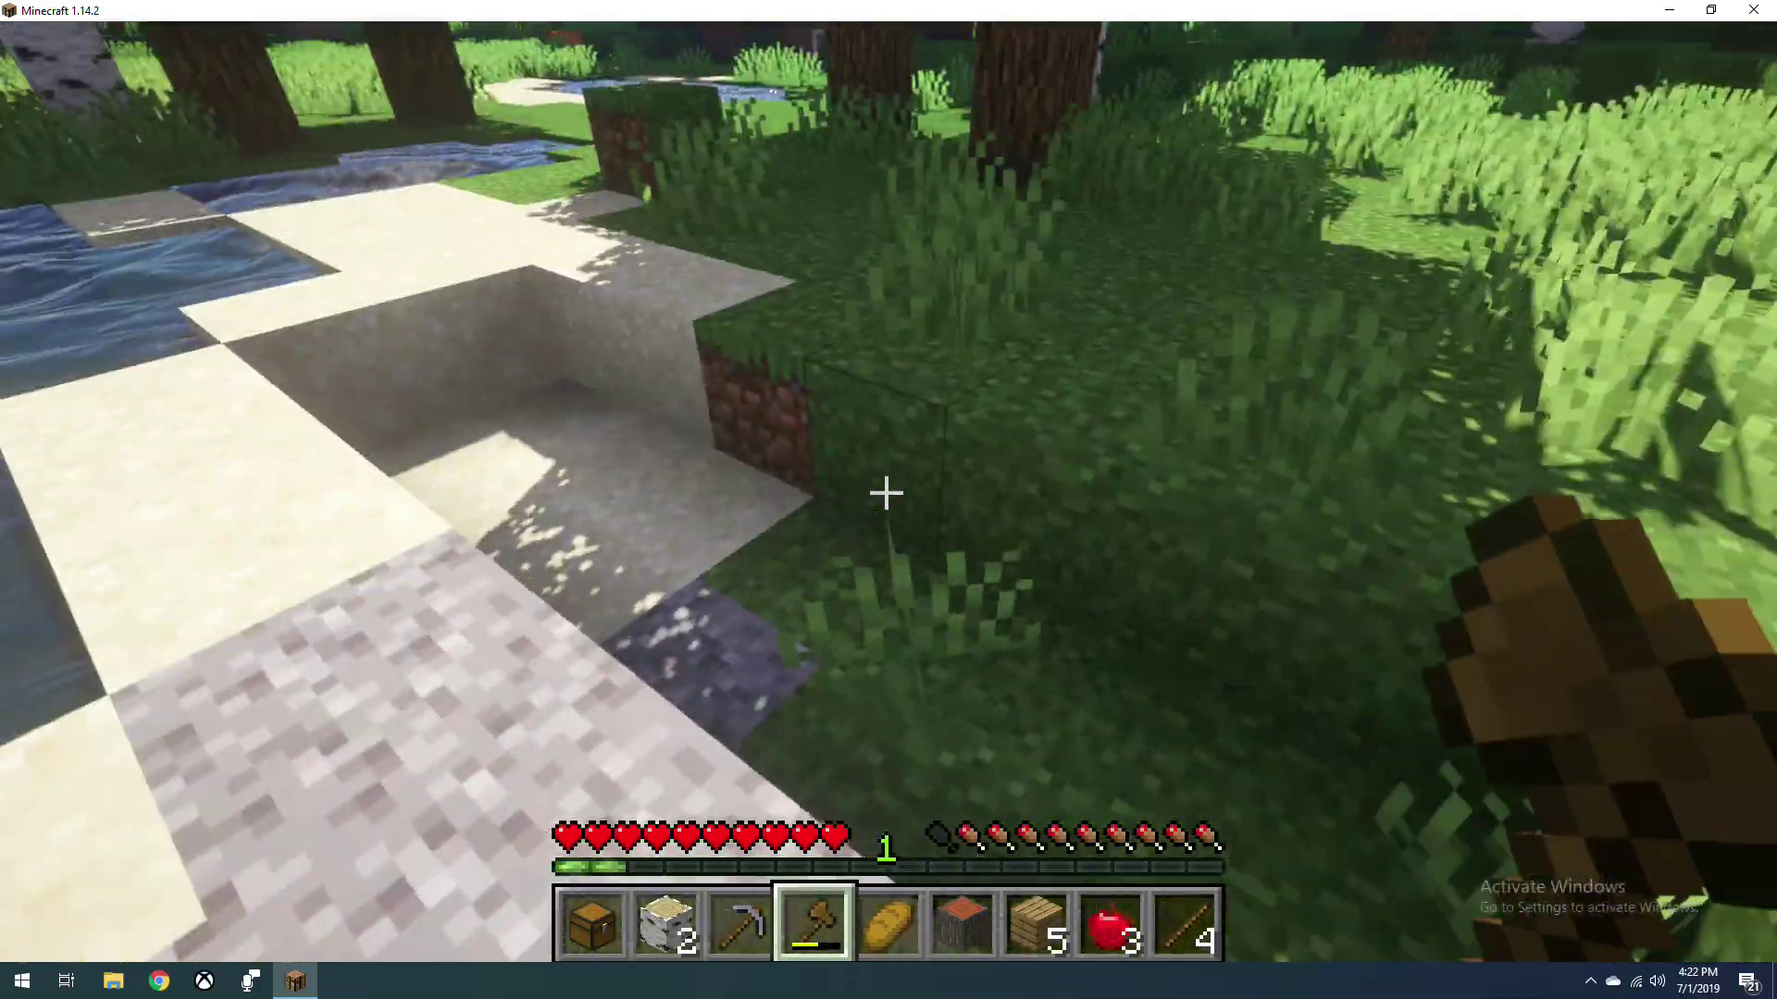
{"action": "key", "text": "w"}
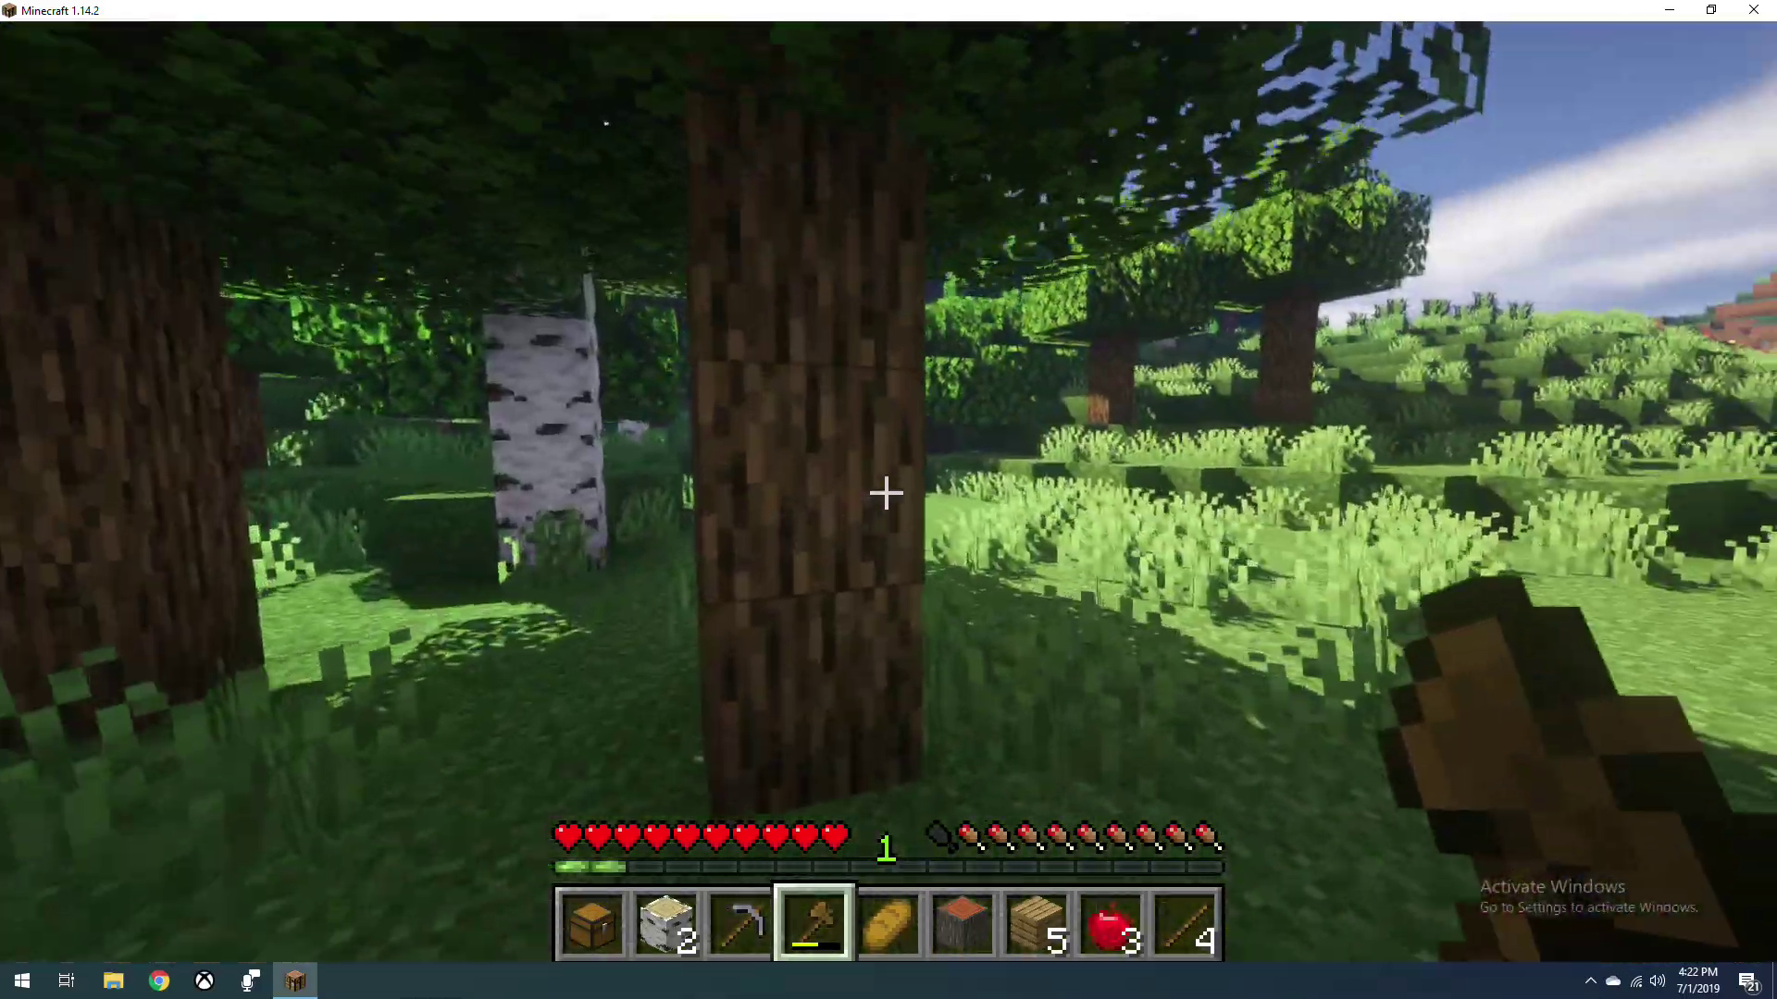
Chop down the trunk of the first oak tree at the forest's edge with the wooden axe
{"action": "left_click", "coordinate": [885, 493]}
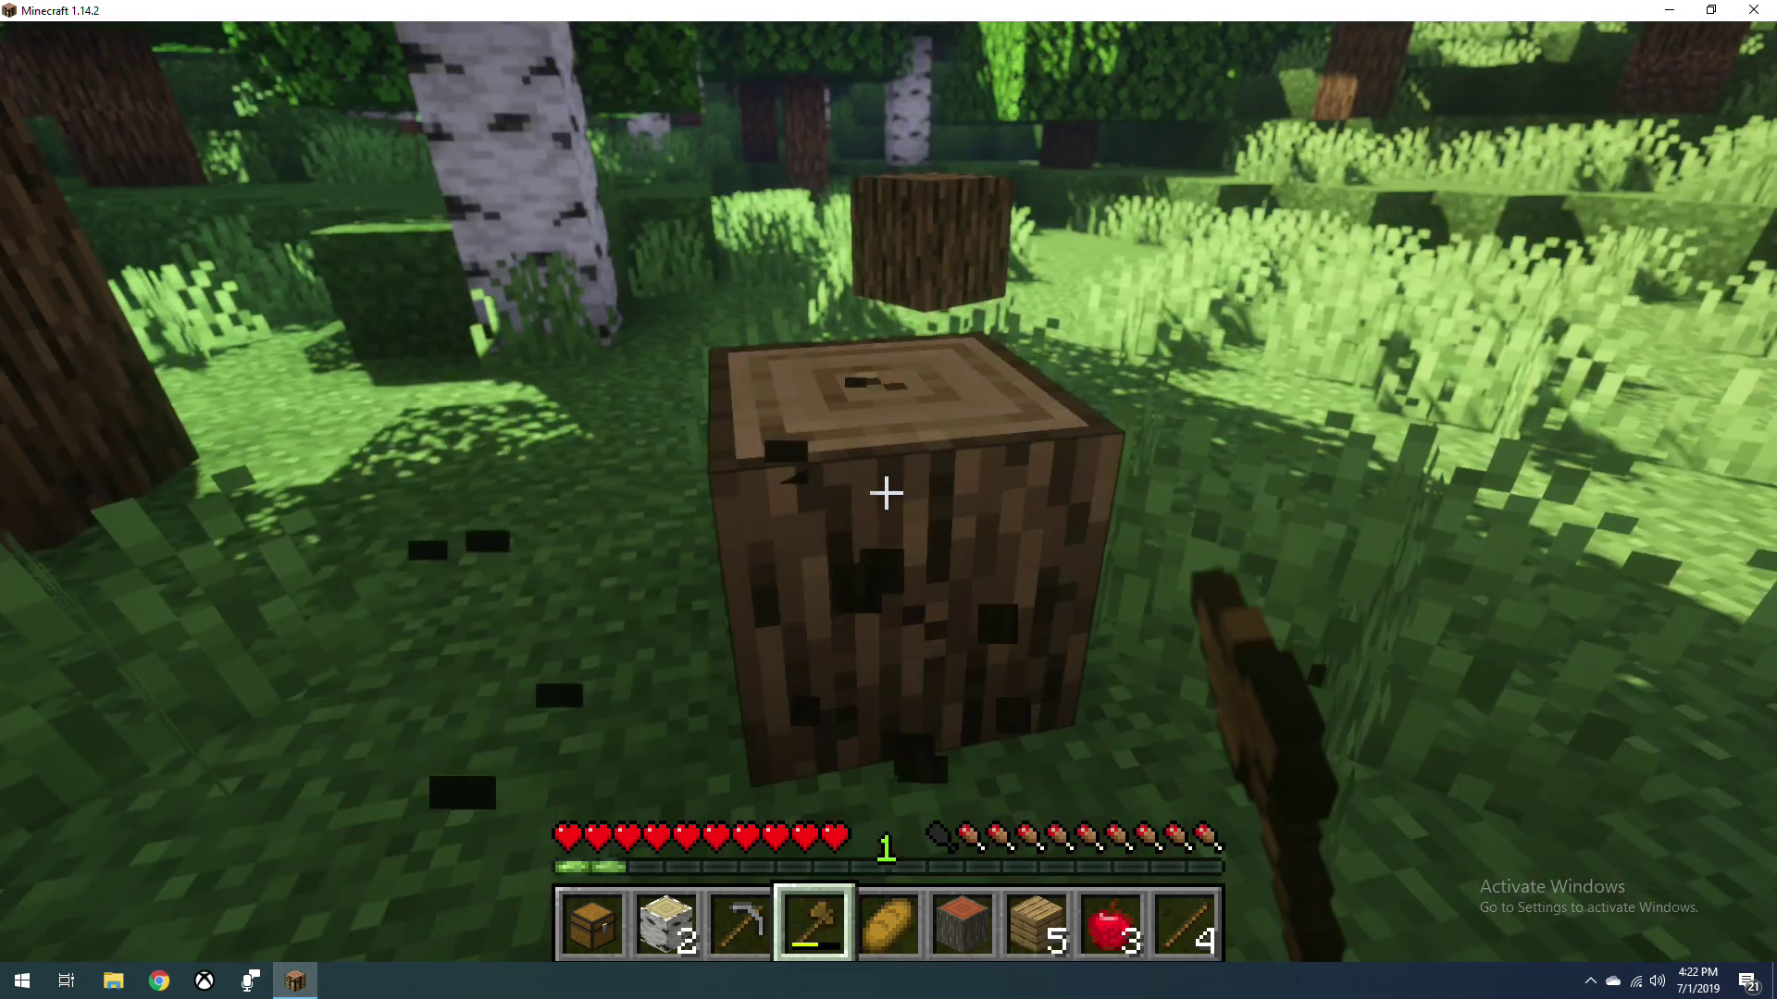
{"action": "left_click", "coordinate": [886, 493]}
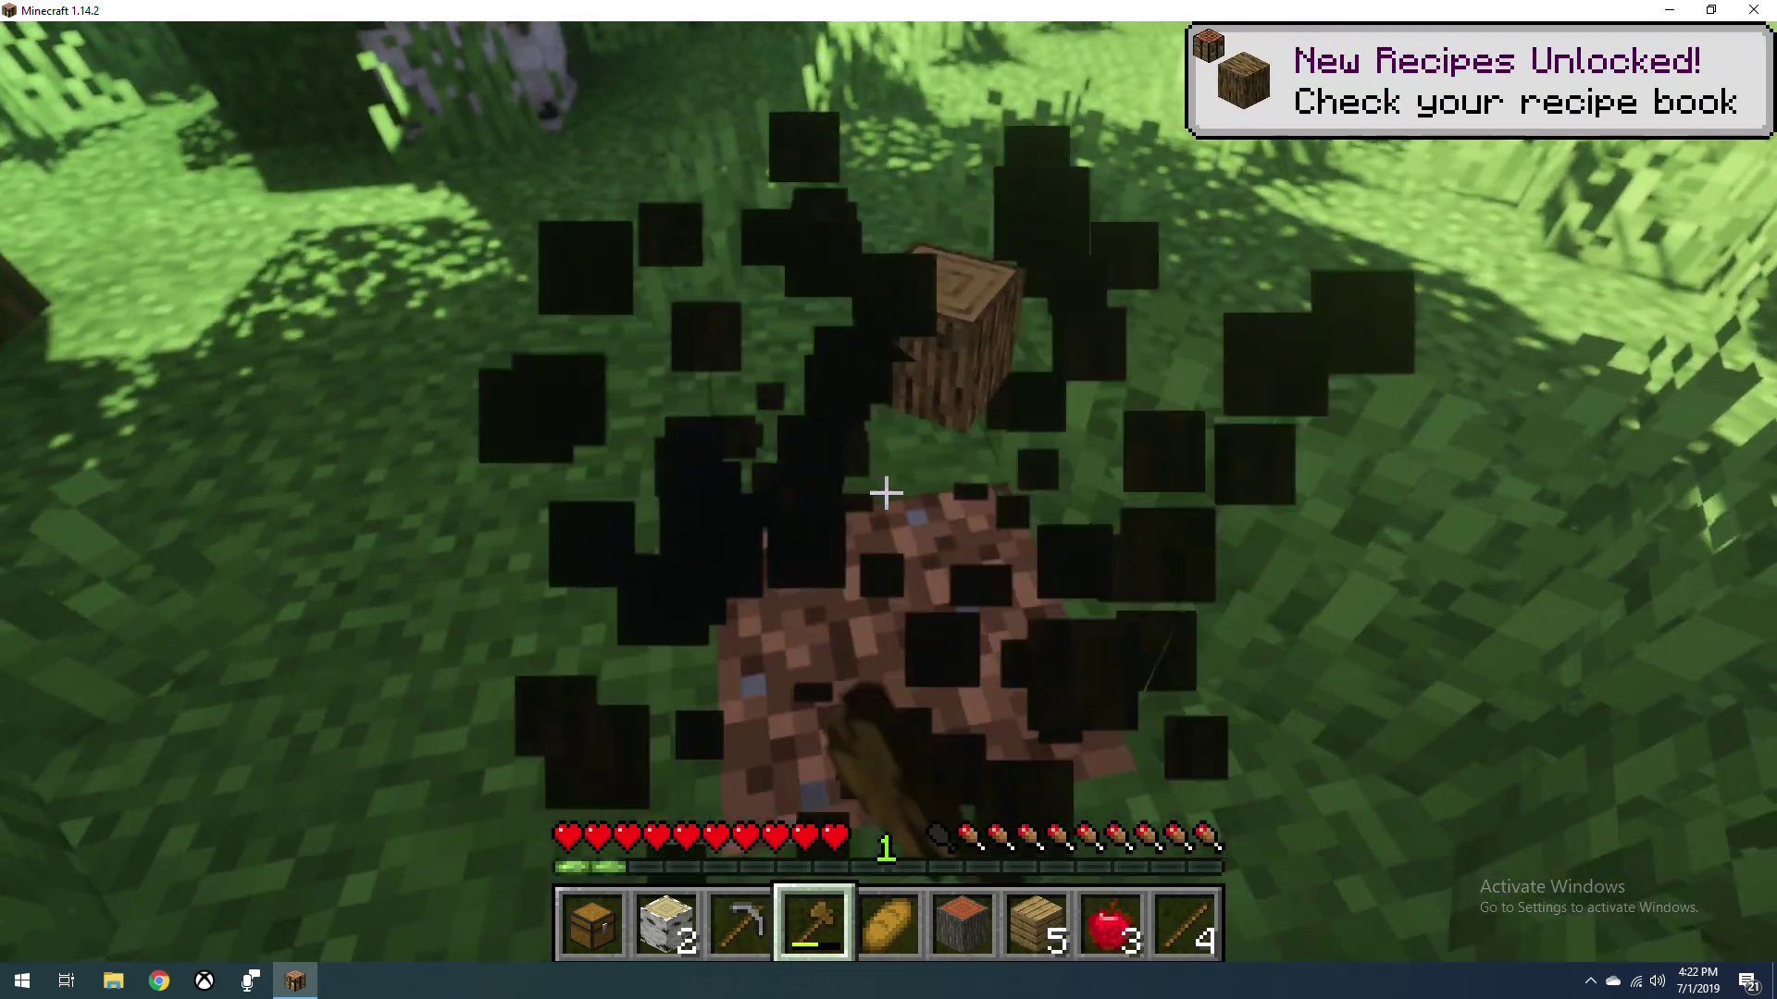
{"action": "left_click", "coordinate": [885, 493]}
{"action": "left_click", "coordinate": [885, 493]}
{"action": "left_click", "coordinate": [885, 493]}
{"action": "left_click", "coordinate": [885, 493]}
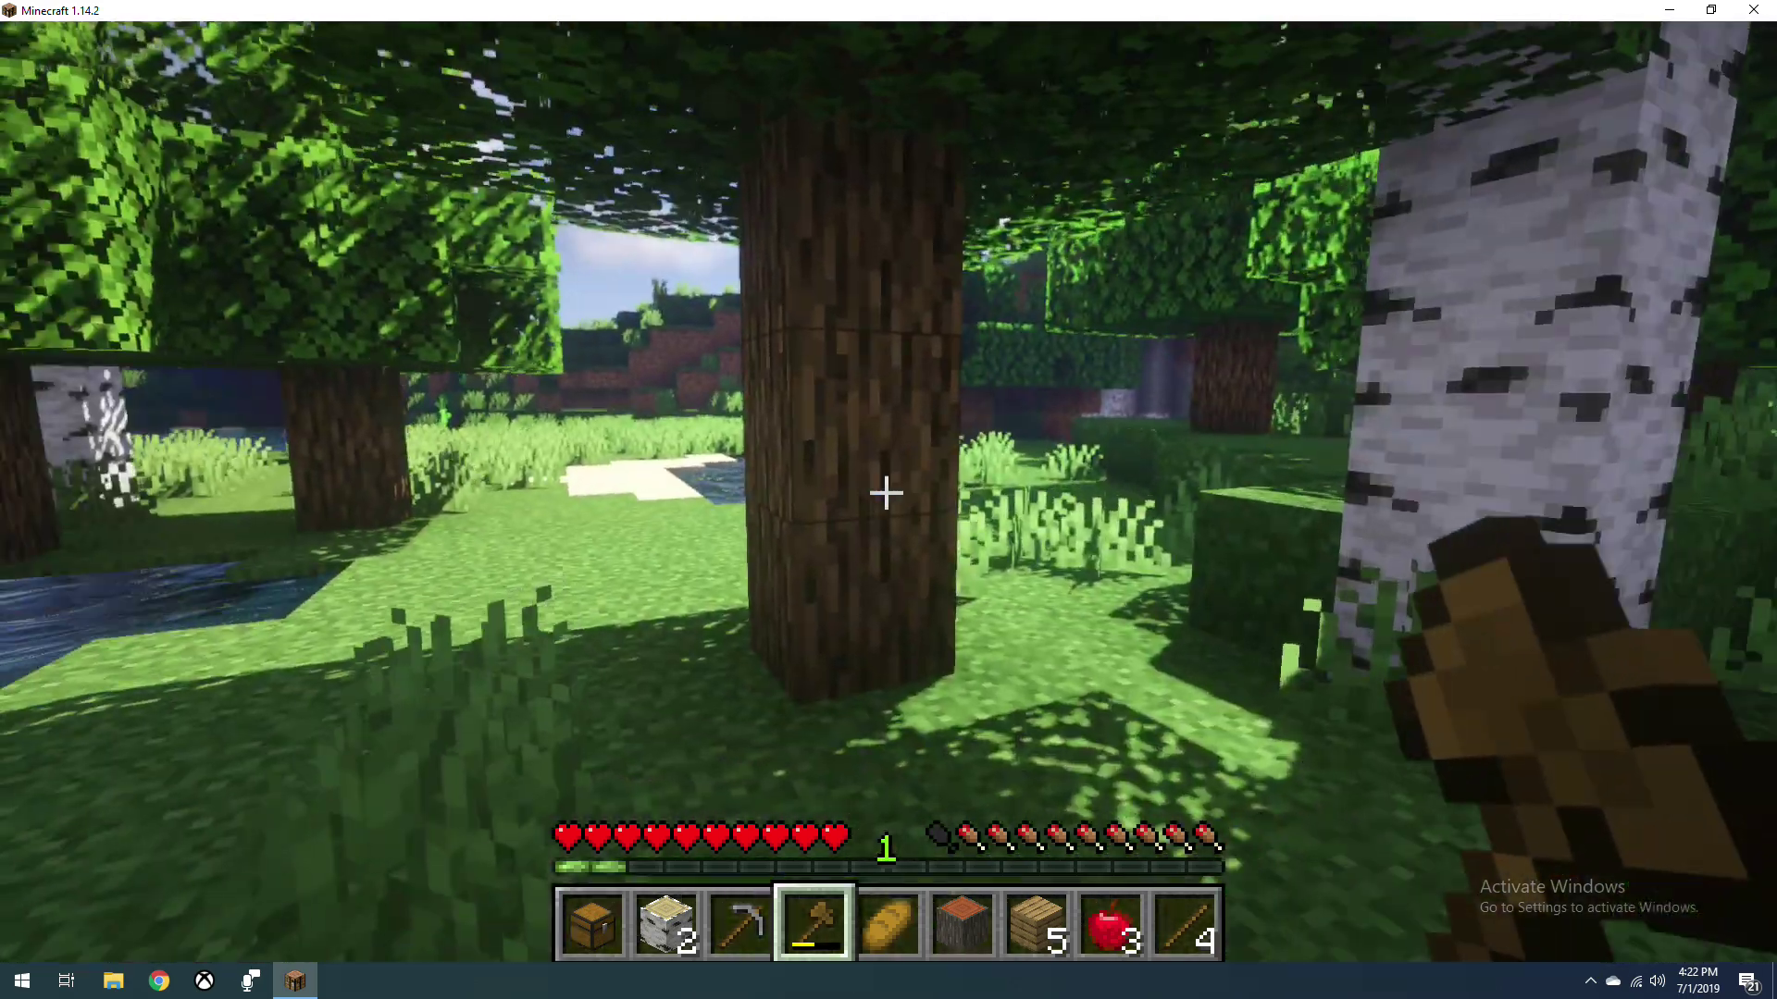
Fell the next oak beside the birch near the small pond, breaking its trunk up into the leaves
{"action": "left_click", "coordinate": [886, 493]}
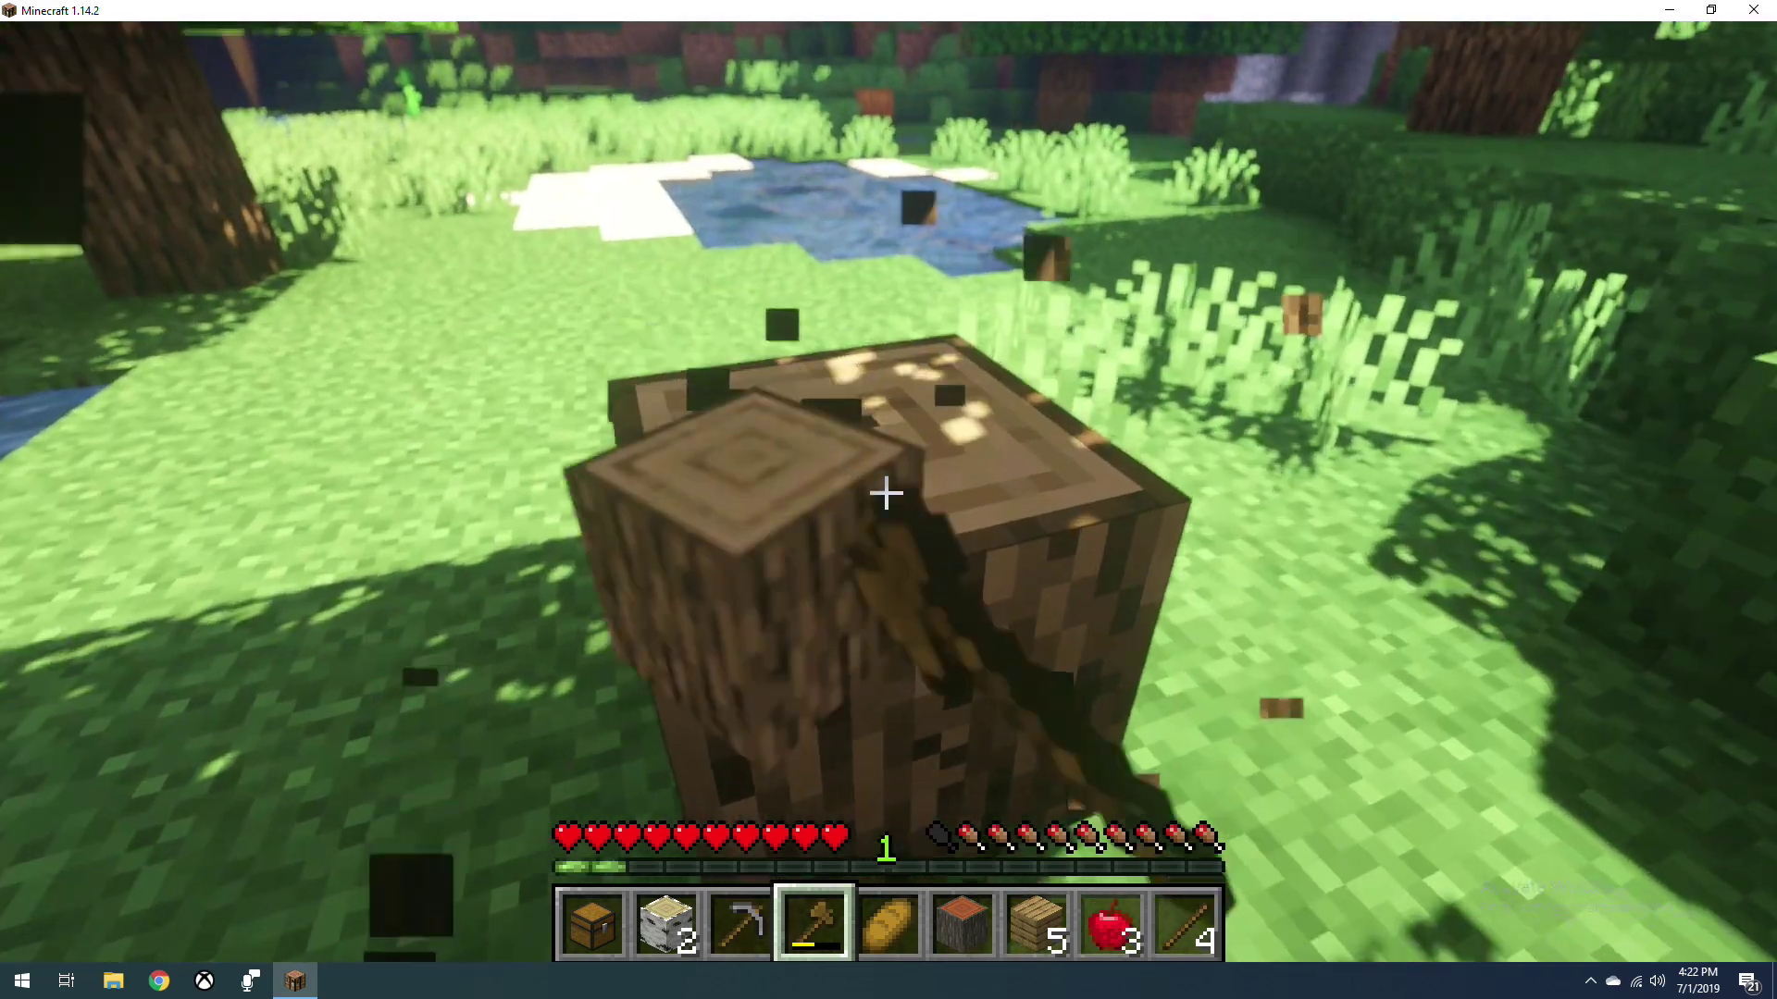
{"action": "left_click", "coordinate": [886, 493]}
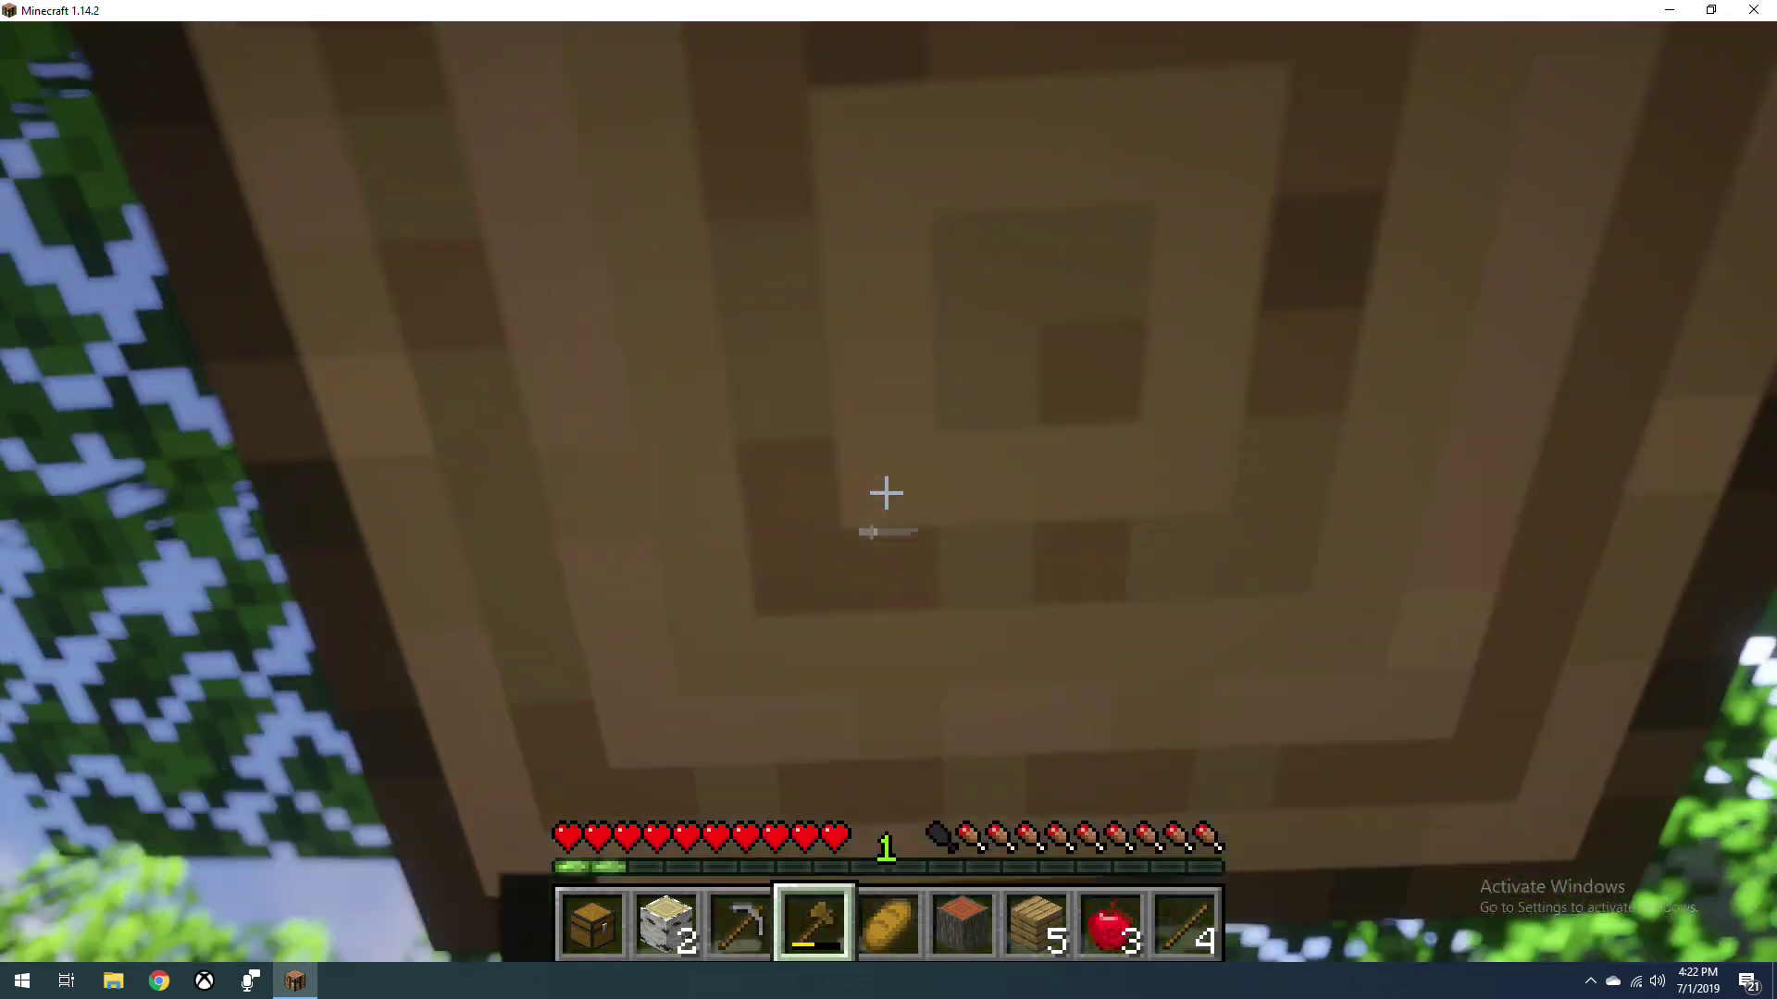
{"action": "left_click", "coordinate": [885, 494]}
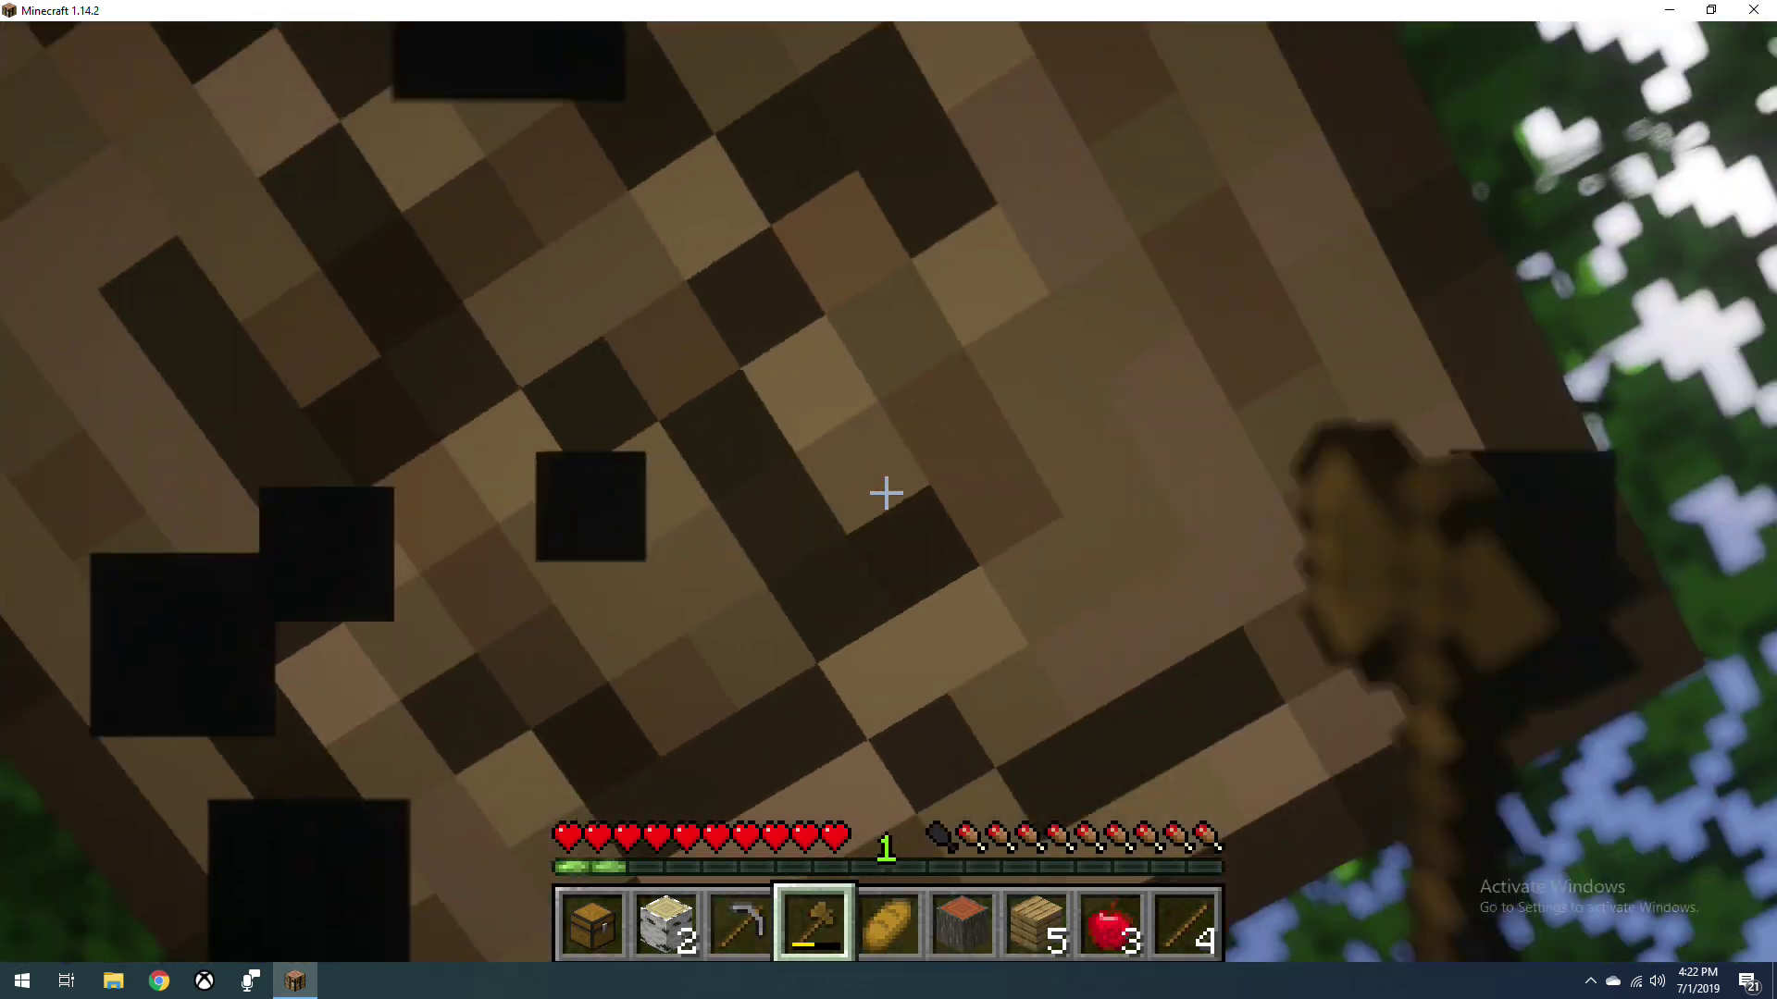
{"action": "left_click", "coordinate": [886, 493]}
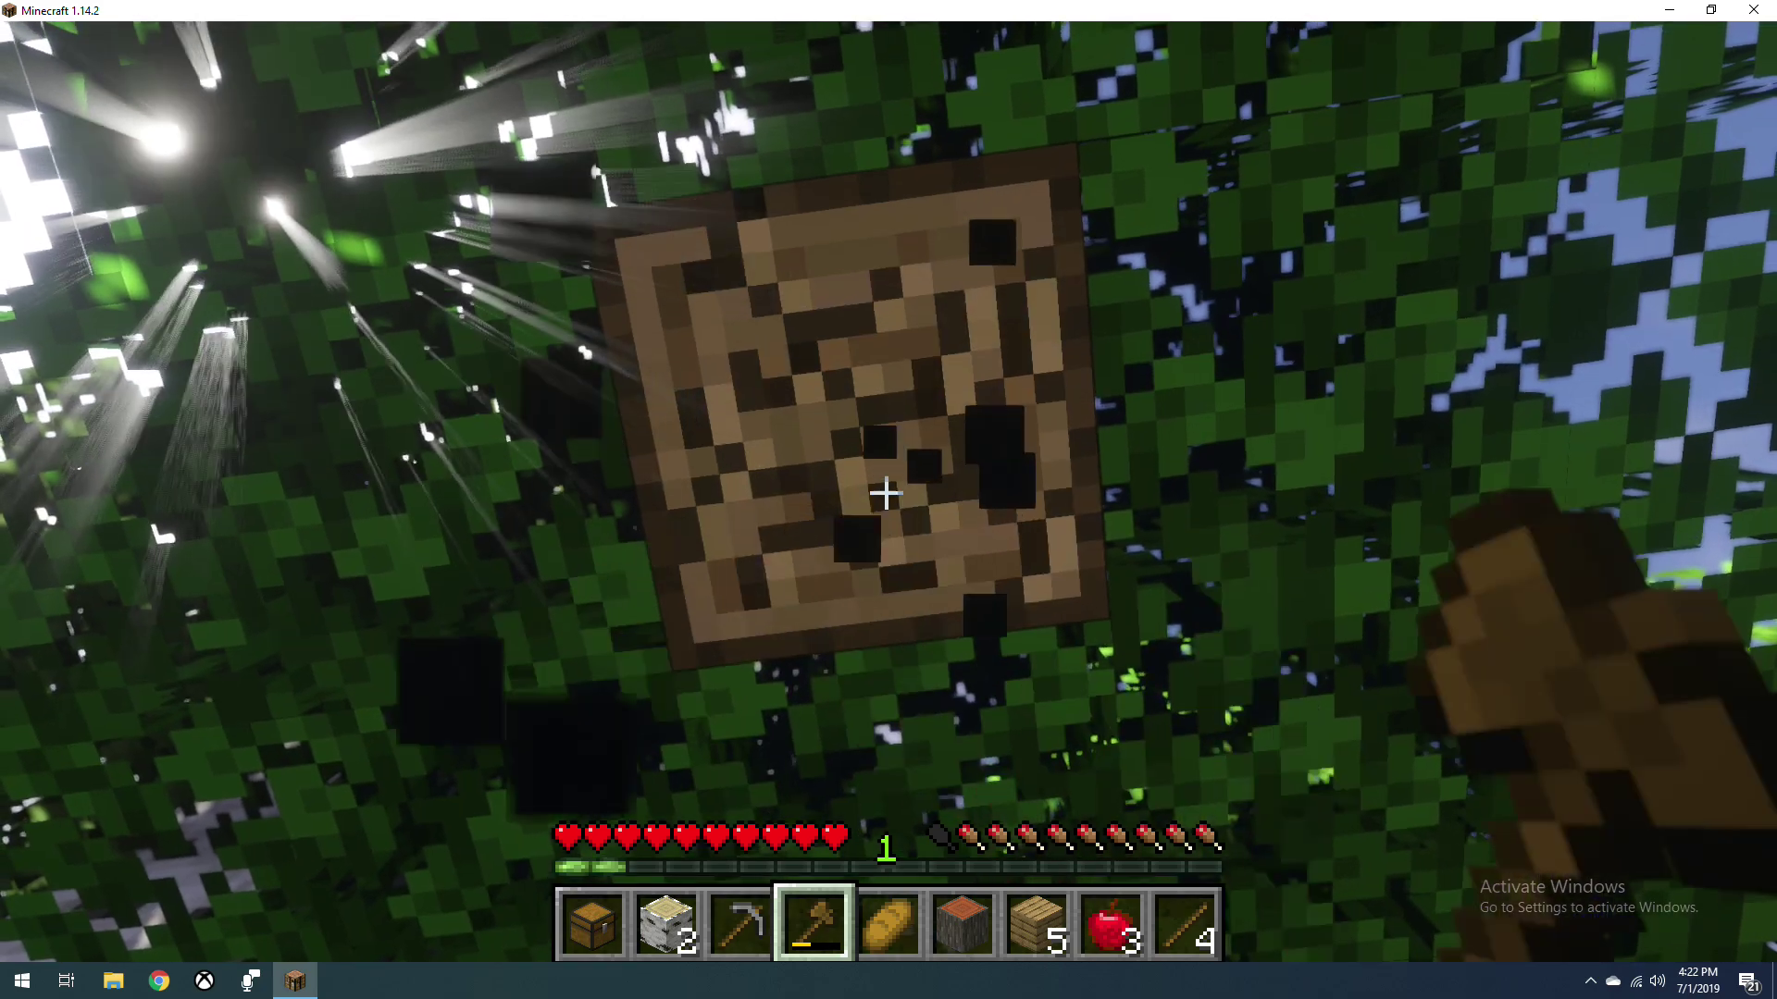
{"action": "left_click", "coordinate": [886, 493]}
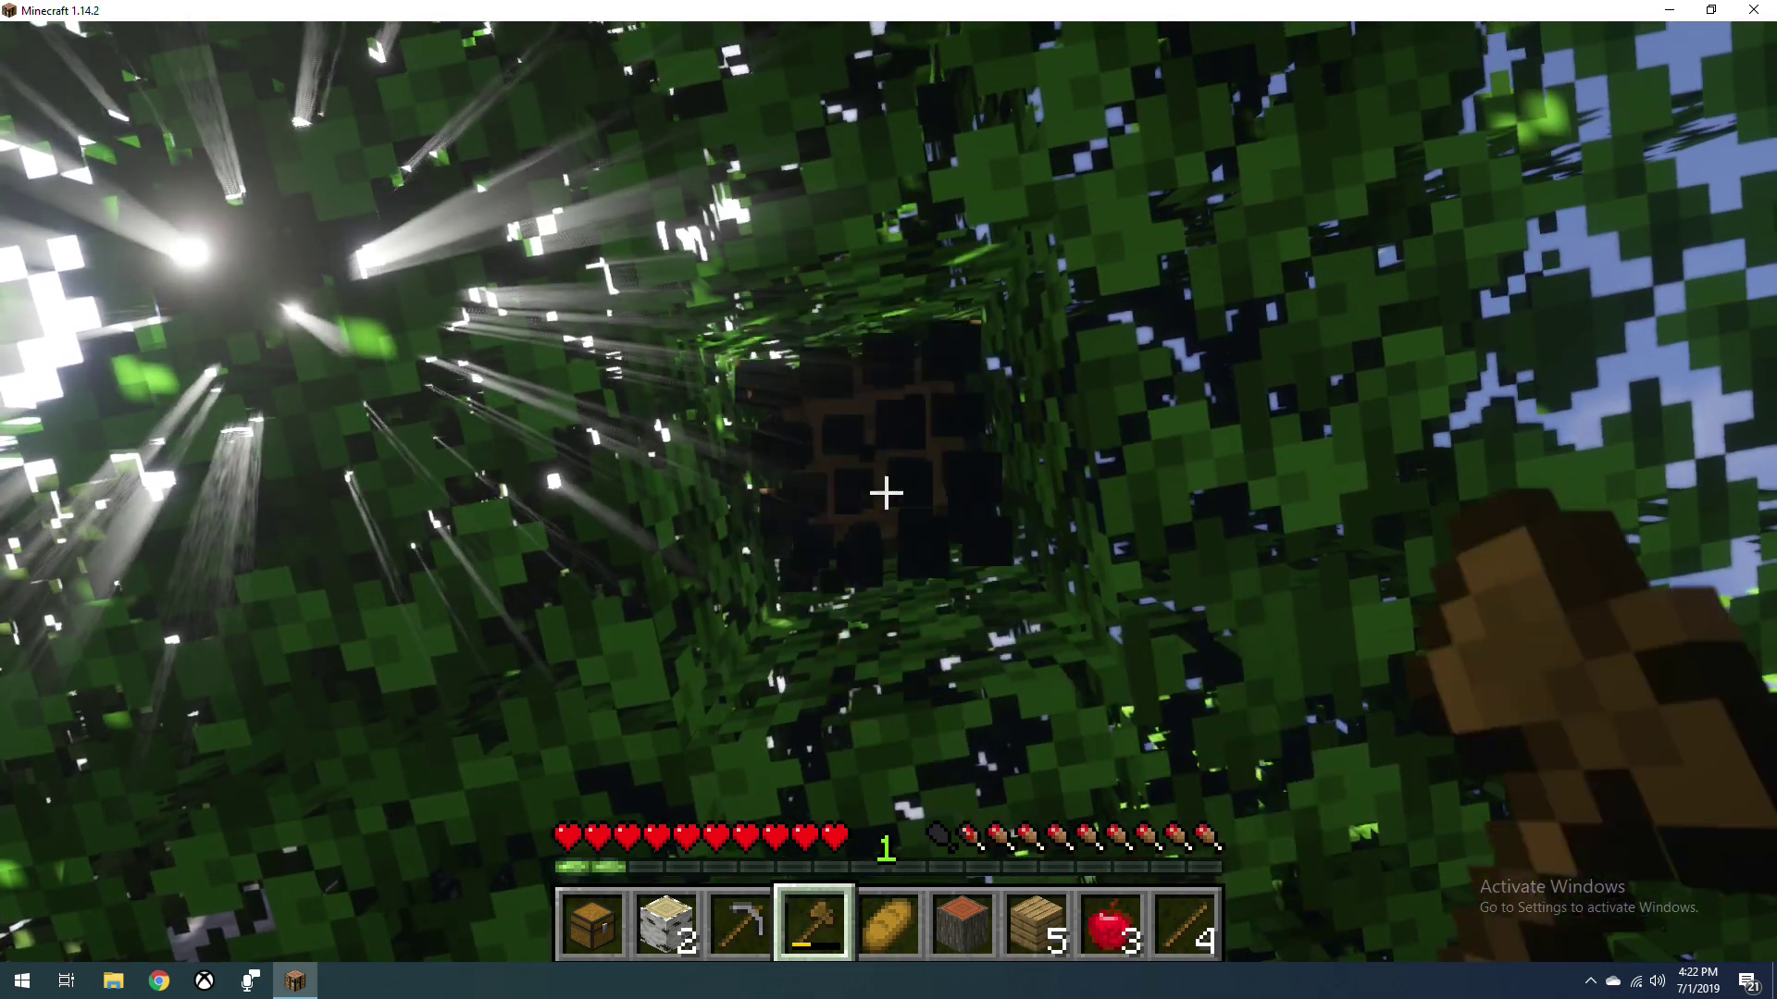
{"action": "left_click", "coordinate": [886, 493]}
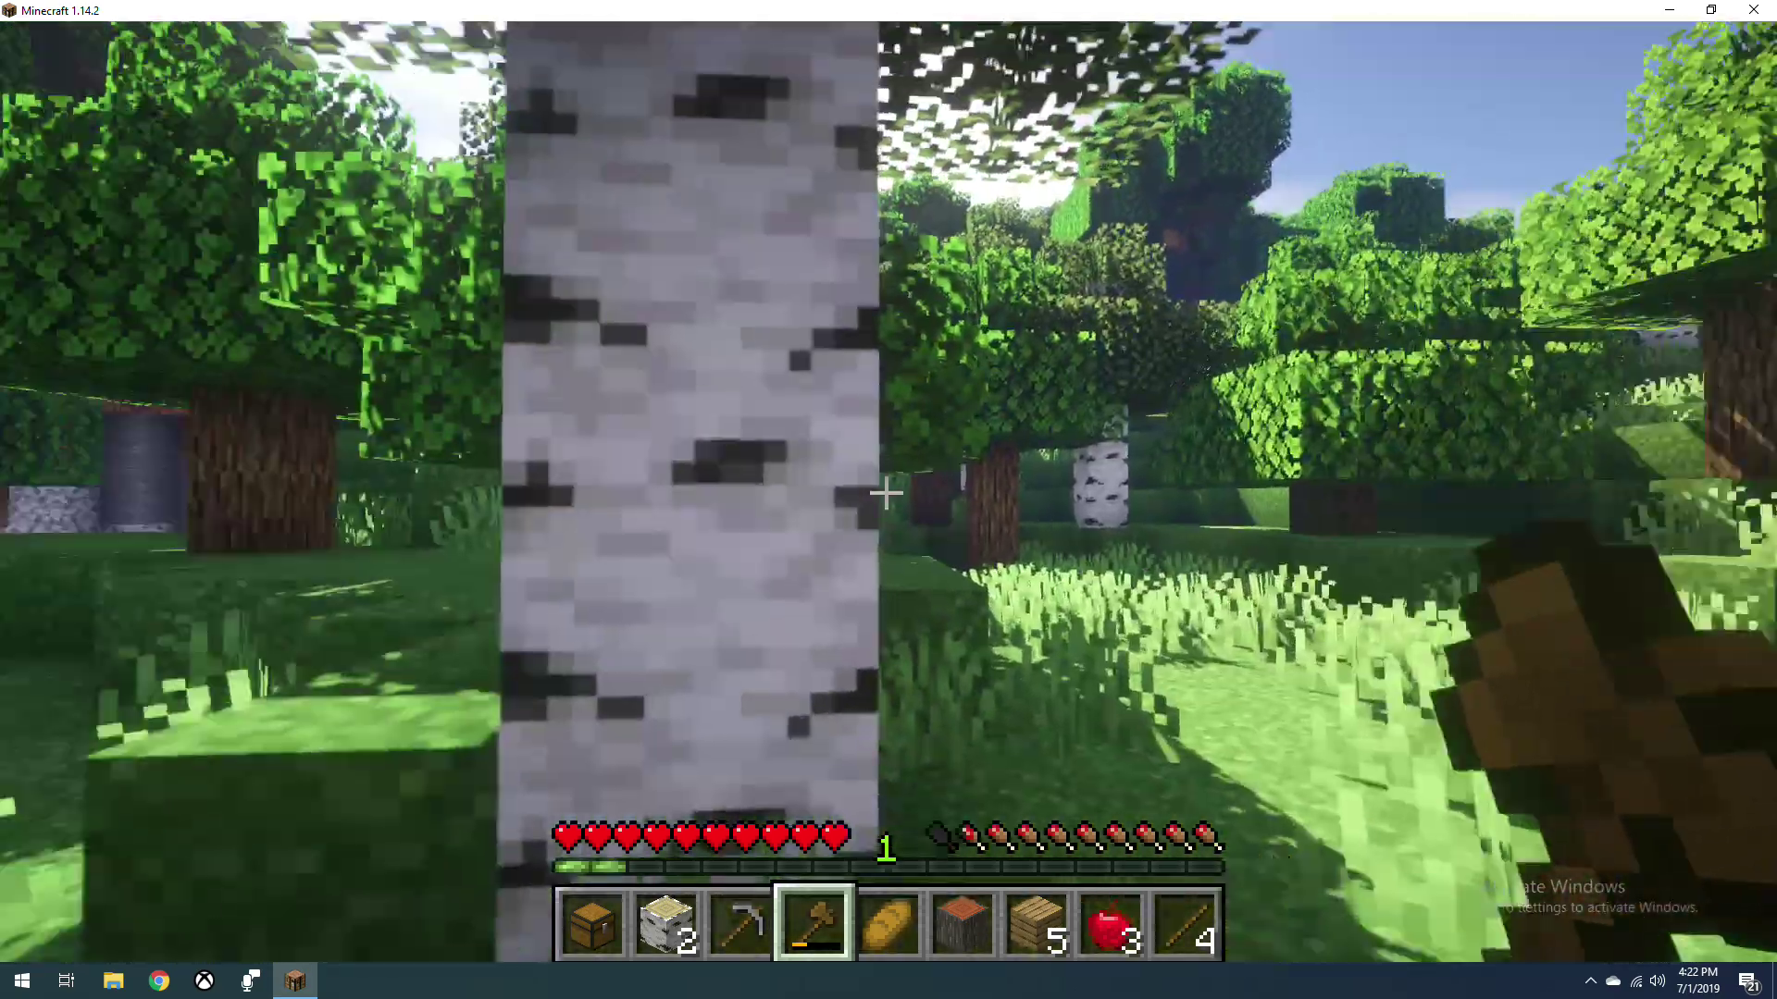
Go to the adjacent birch tree, chop its whole trunk from the base up and collect the birch logs
{"action": "key", "text": "w"}
{"action": "left_click", "coordinate": [886, 493]}
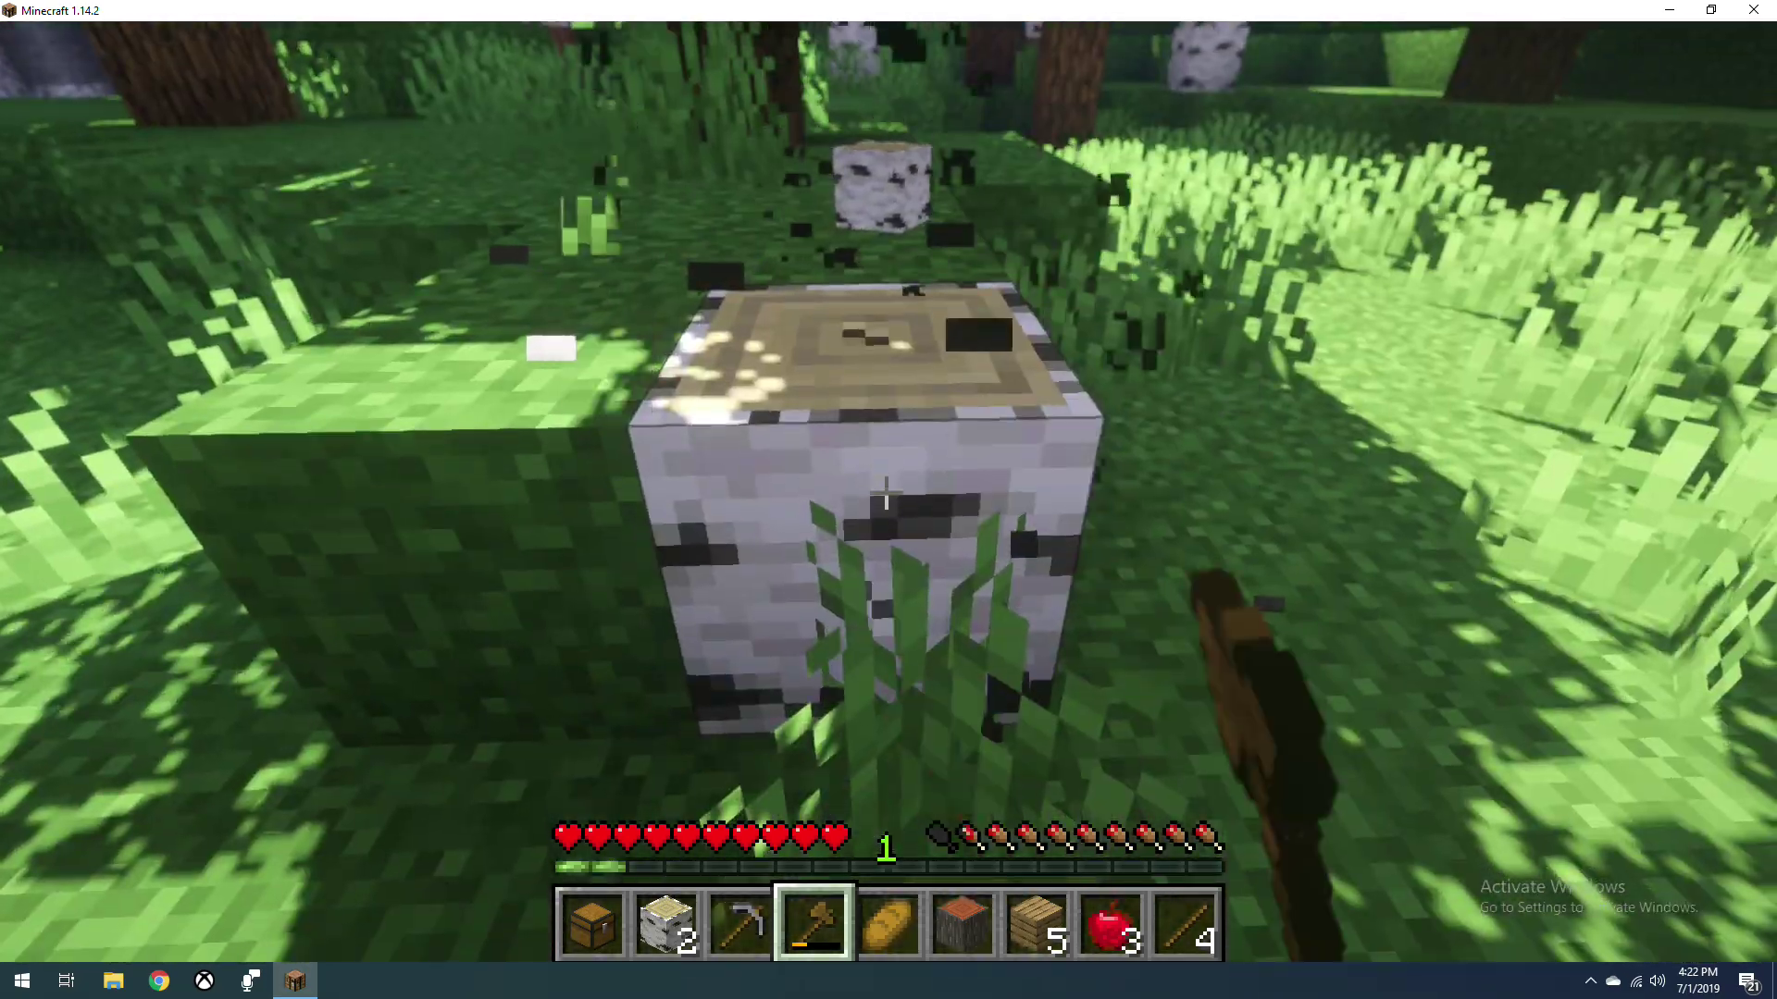
{"action": "left_click", "coordinate": [886, 493]}
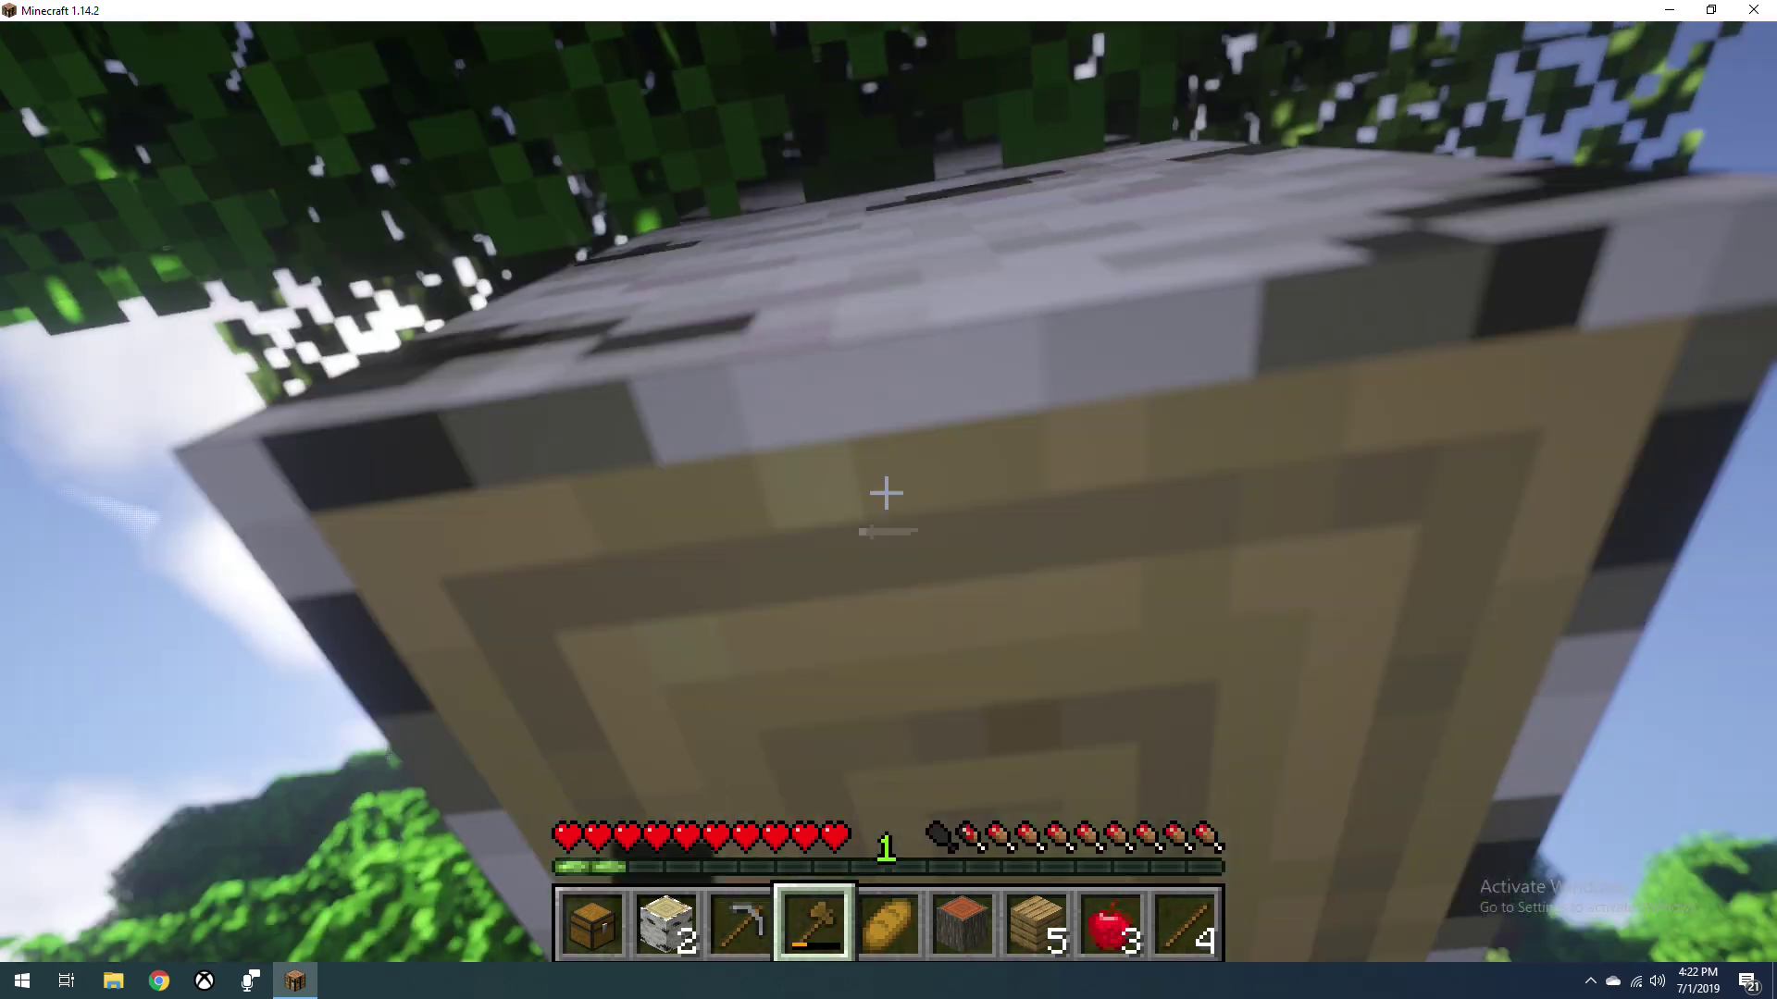
{"action": "left_click", "coordinate": [885, 493]}
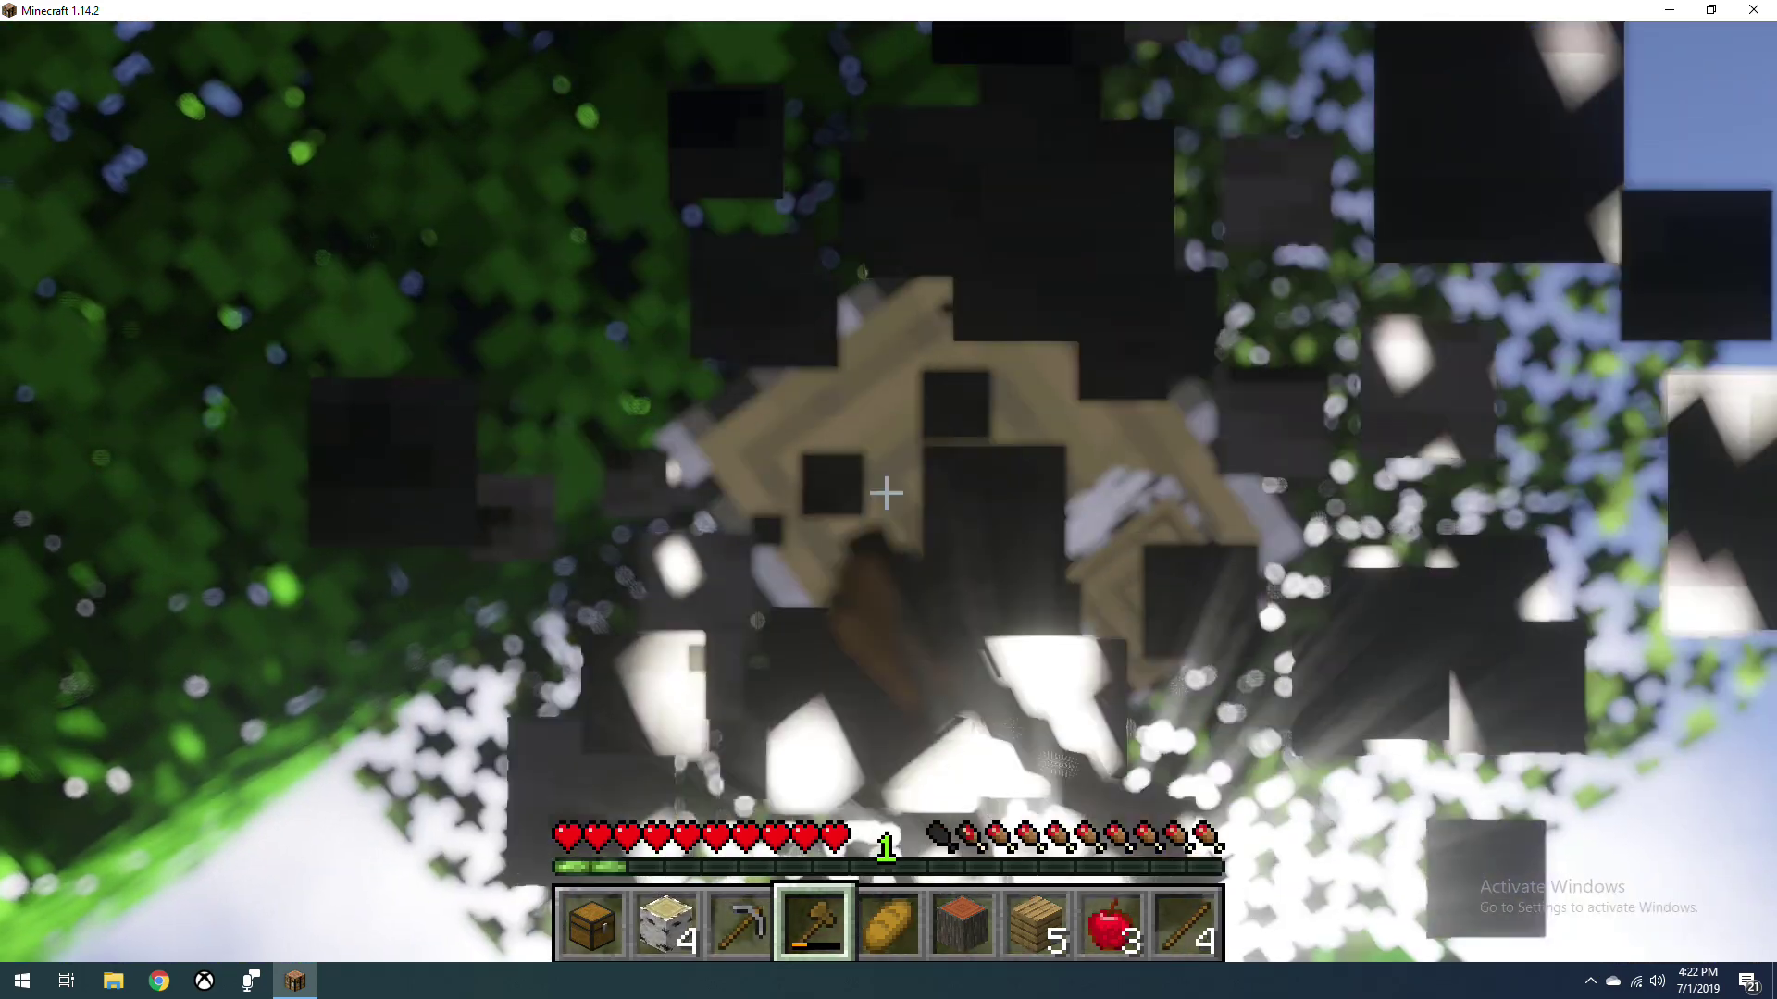
{"action": "left_click", "coordinate": [885, 493]}
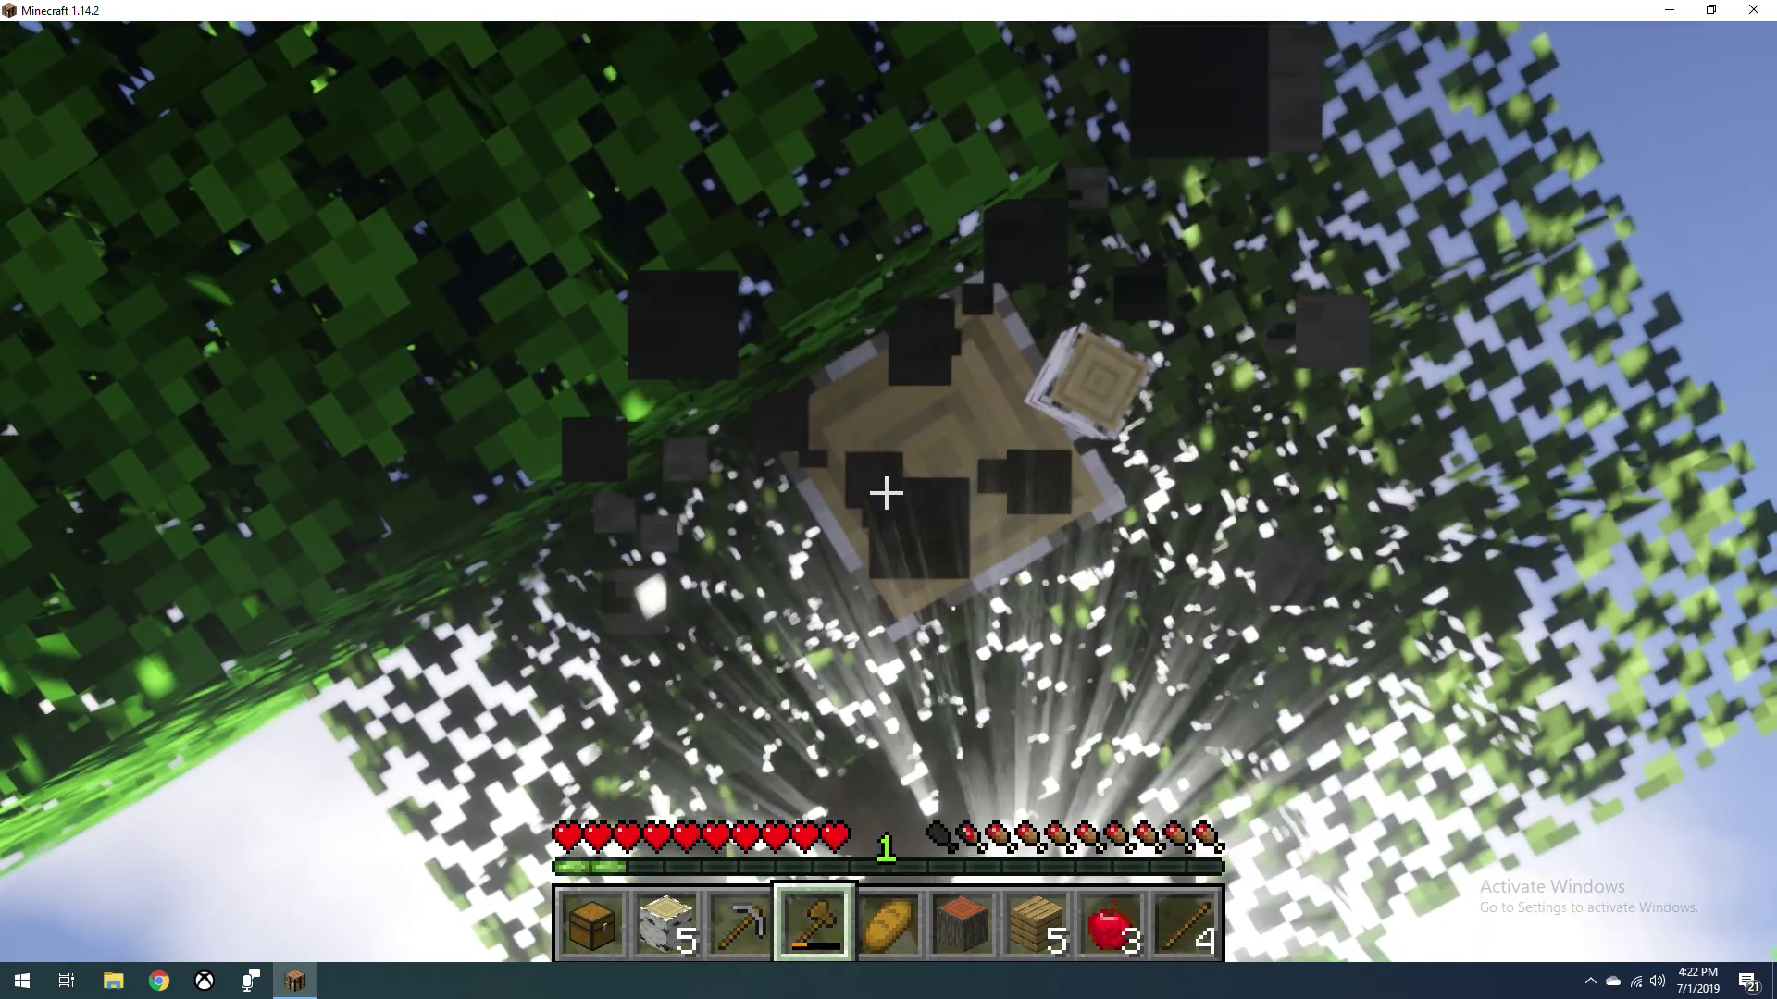
{"action": "left_click", "coordinate": [885, 493]}
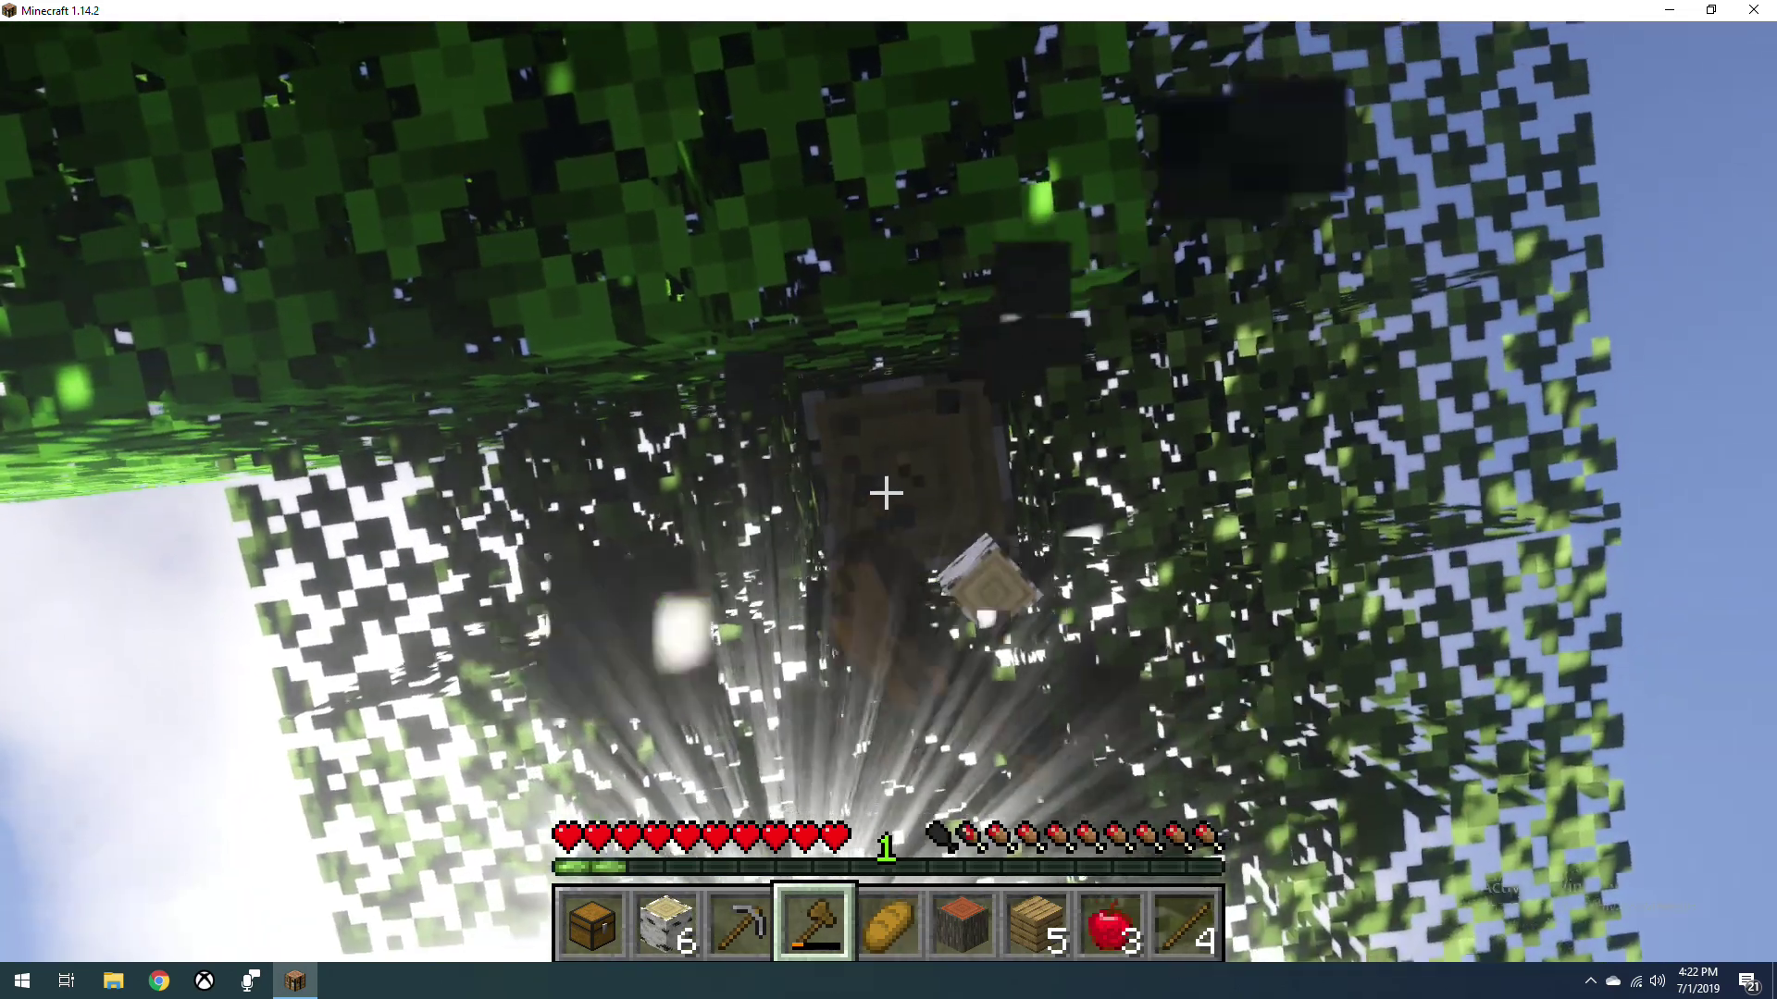
{"action": "left_click", "coordinate": [886, 493]}
{"action": "left_click", "coordinate": [886, 493]}
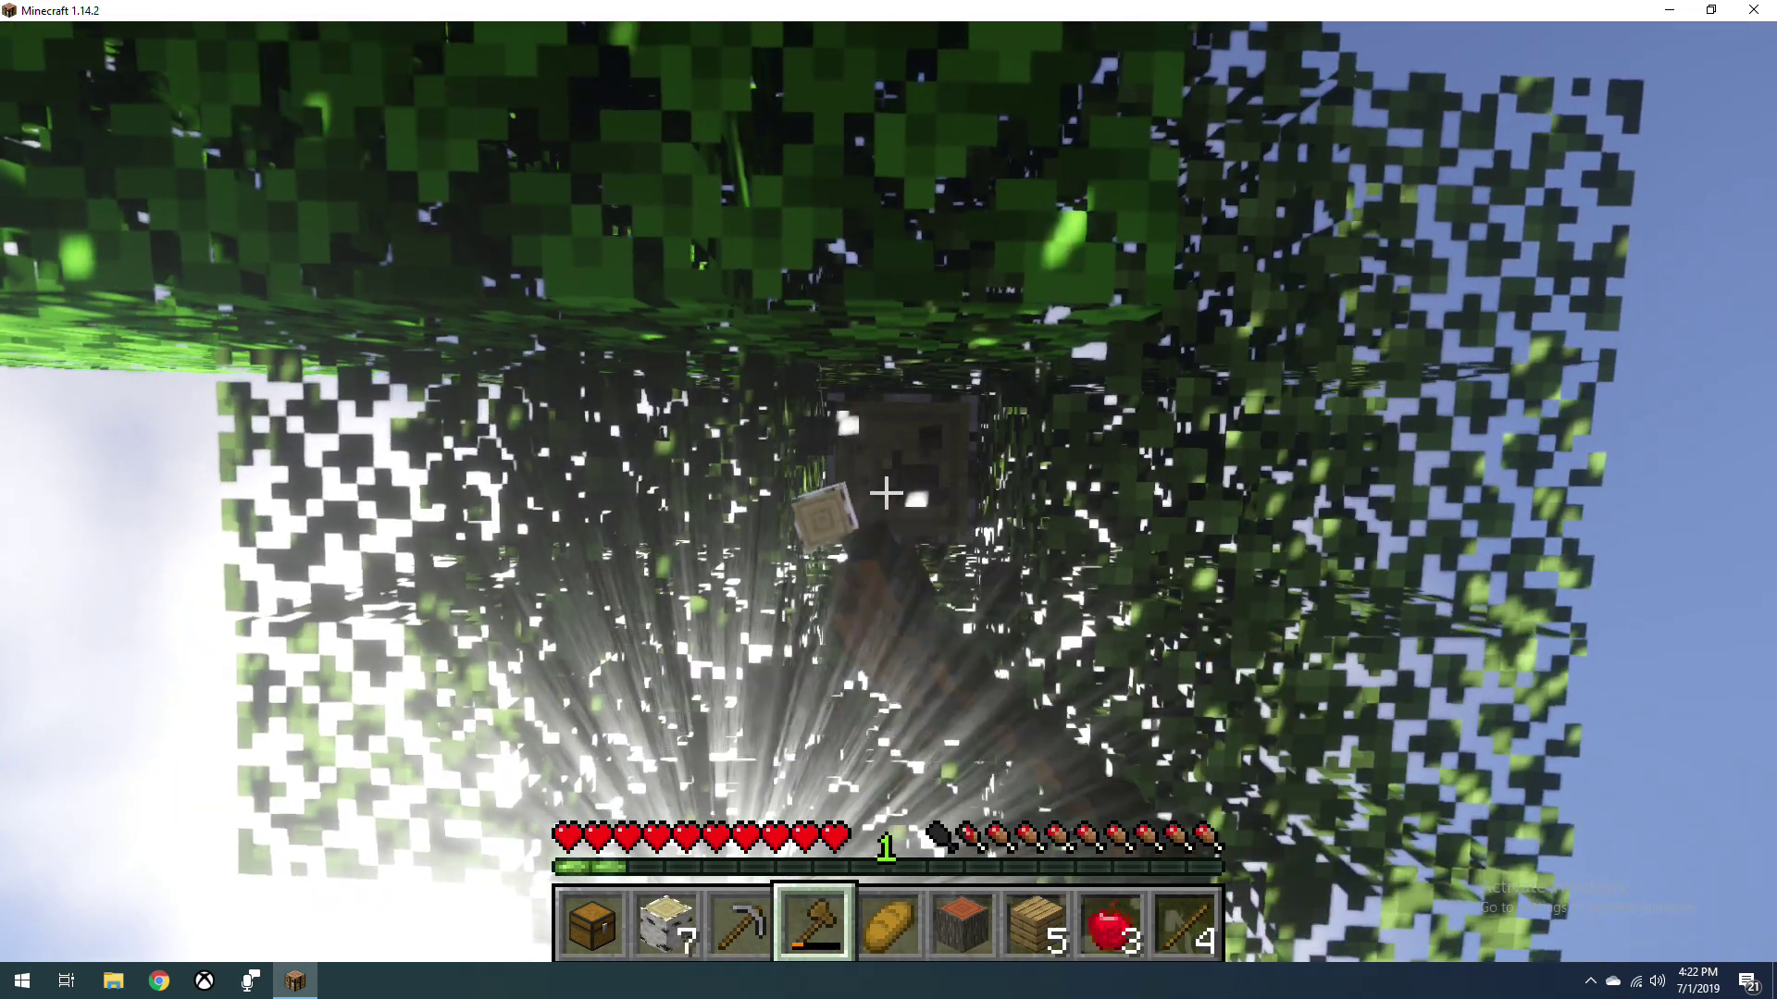
{"action": "left_click", "coordinate": [886, 494]}
{"action": "left_click", "coordinate": [886, 493]}
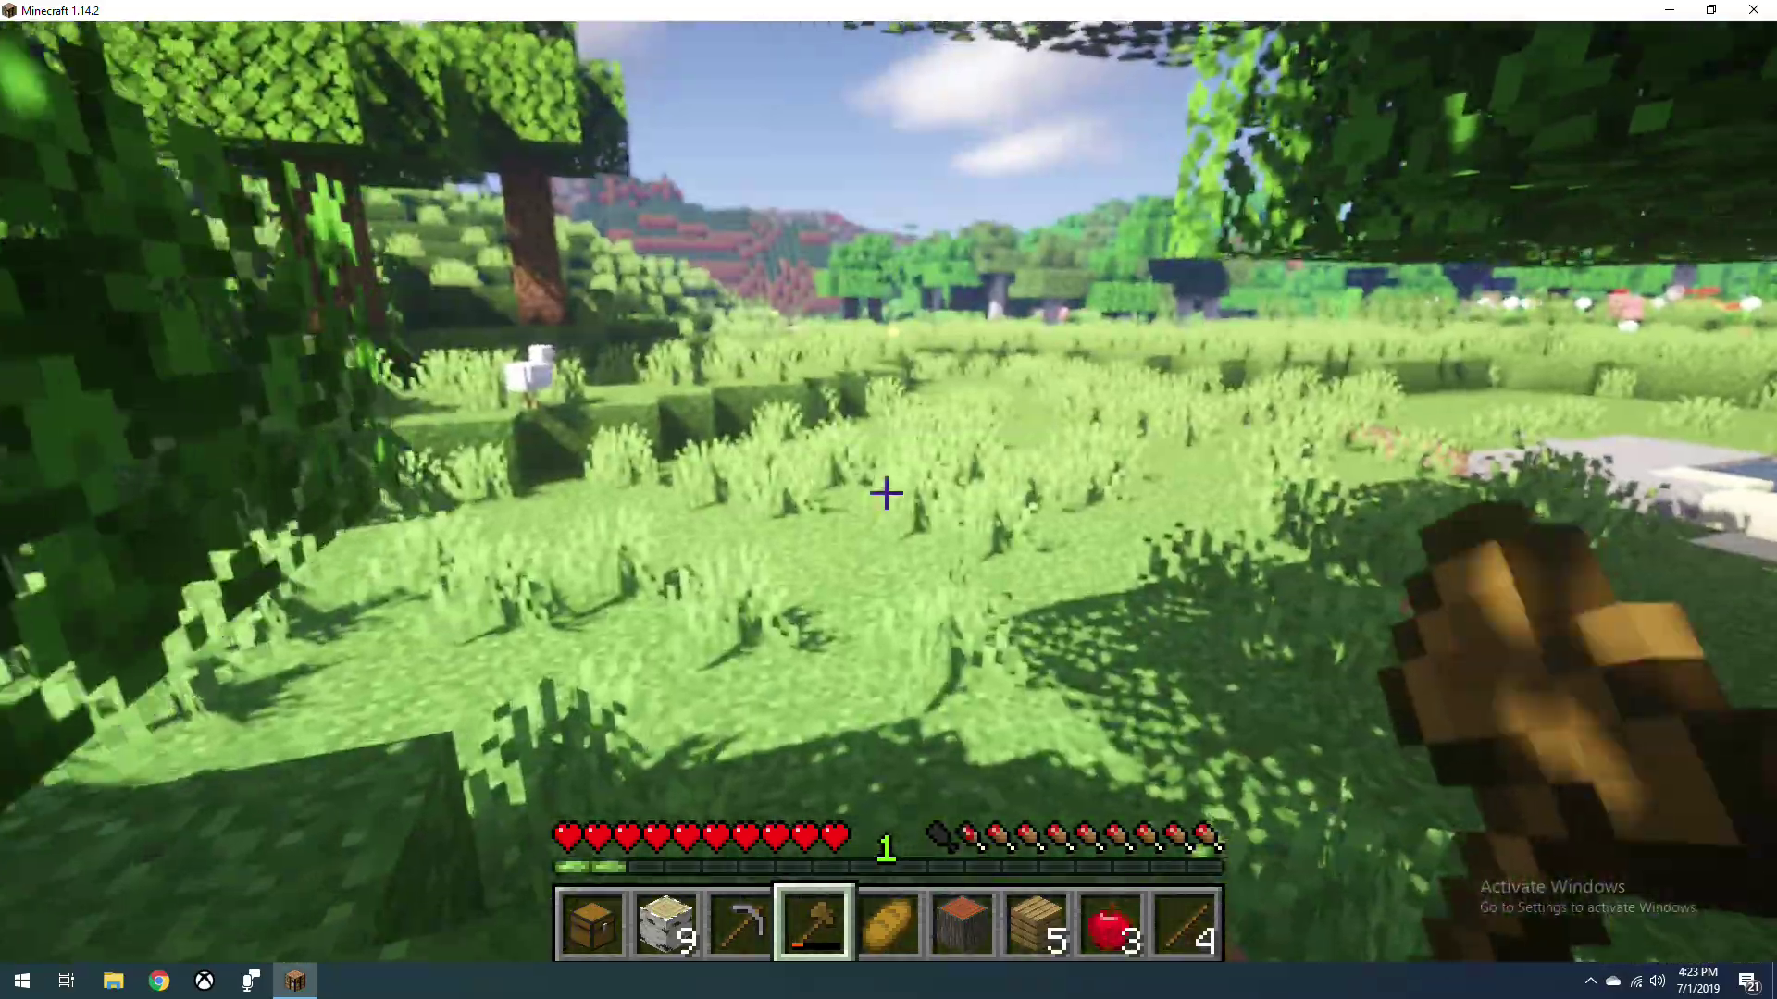
Walk across the grass under the trees to another birch and chop its trunk for more birch logs
{"action": "key", "text": "w"}
{"action": "key", "text": "w"}
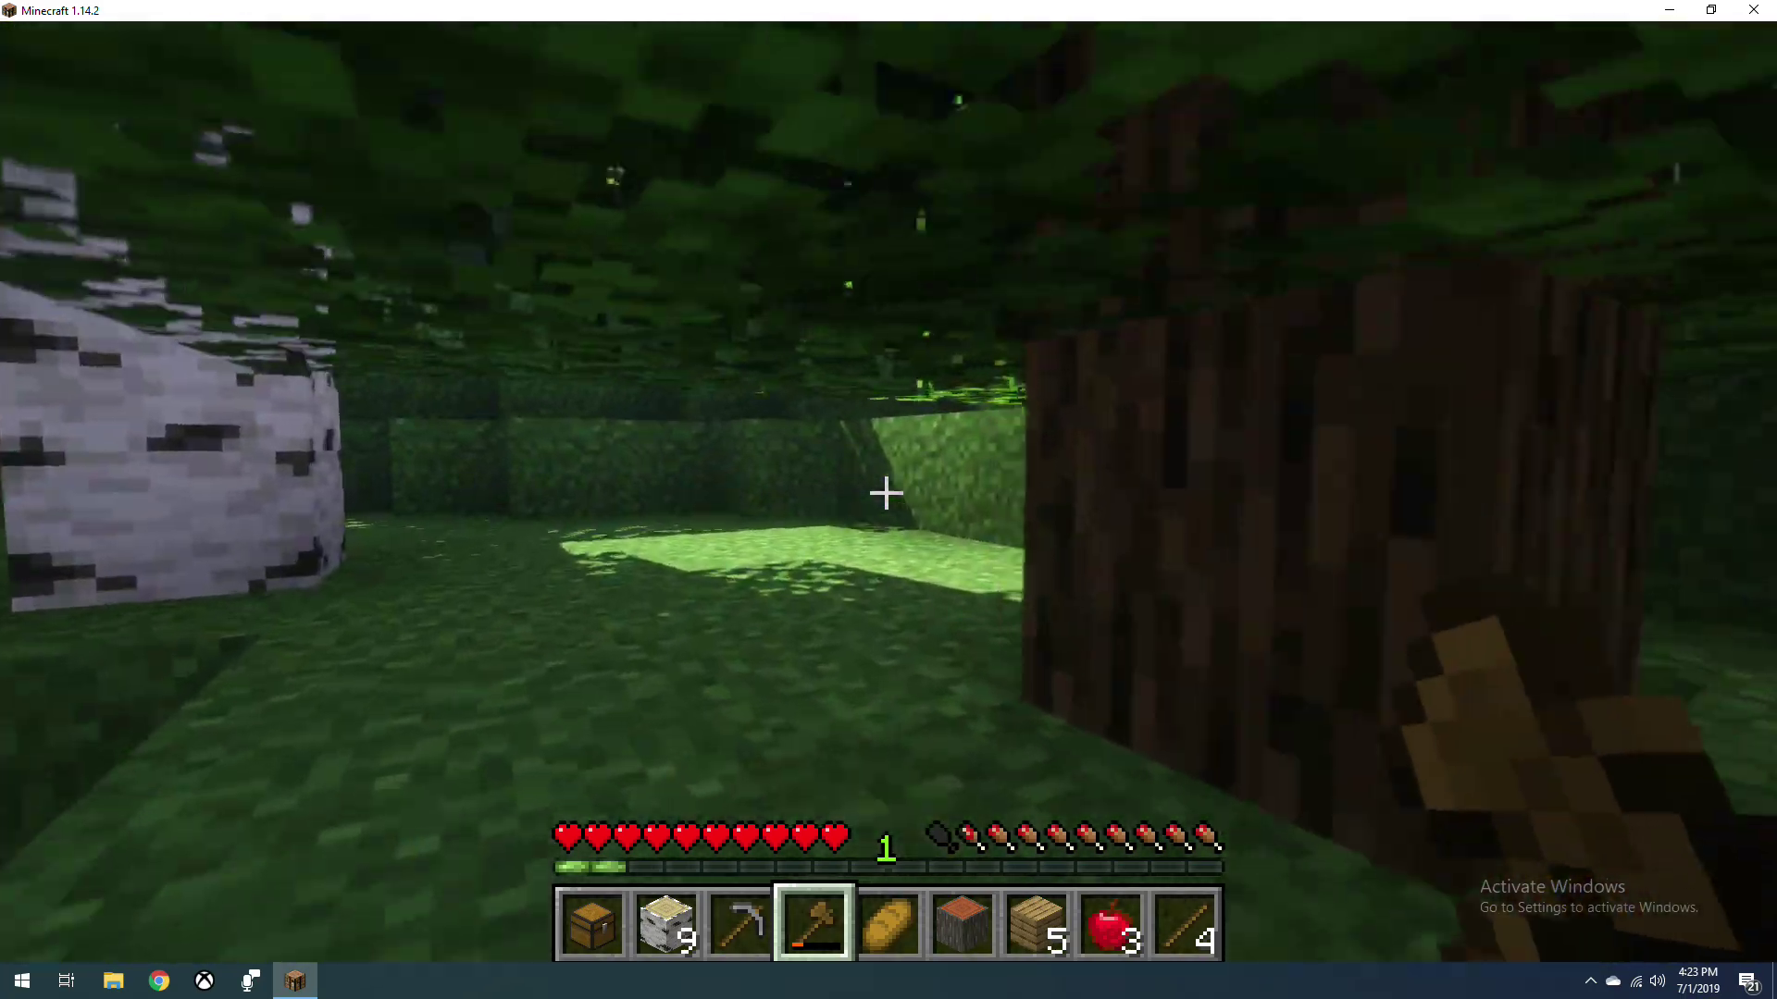
{"action": "key", "text": "w"}
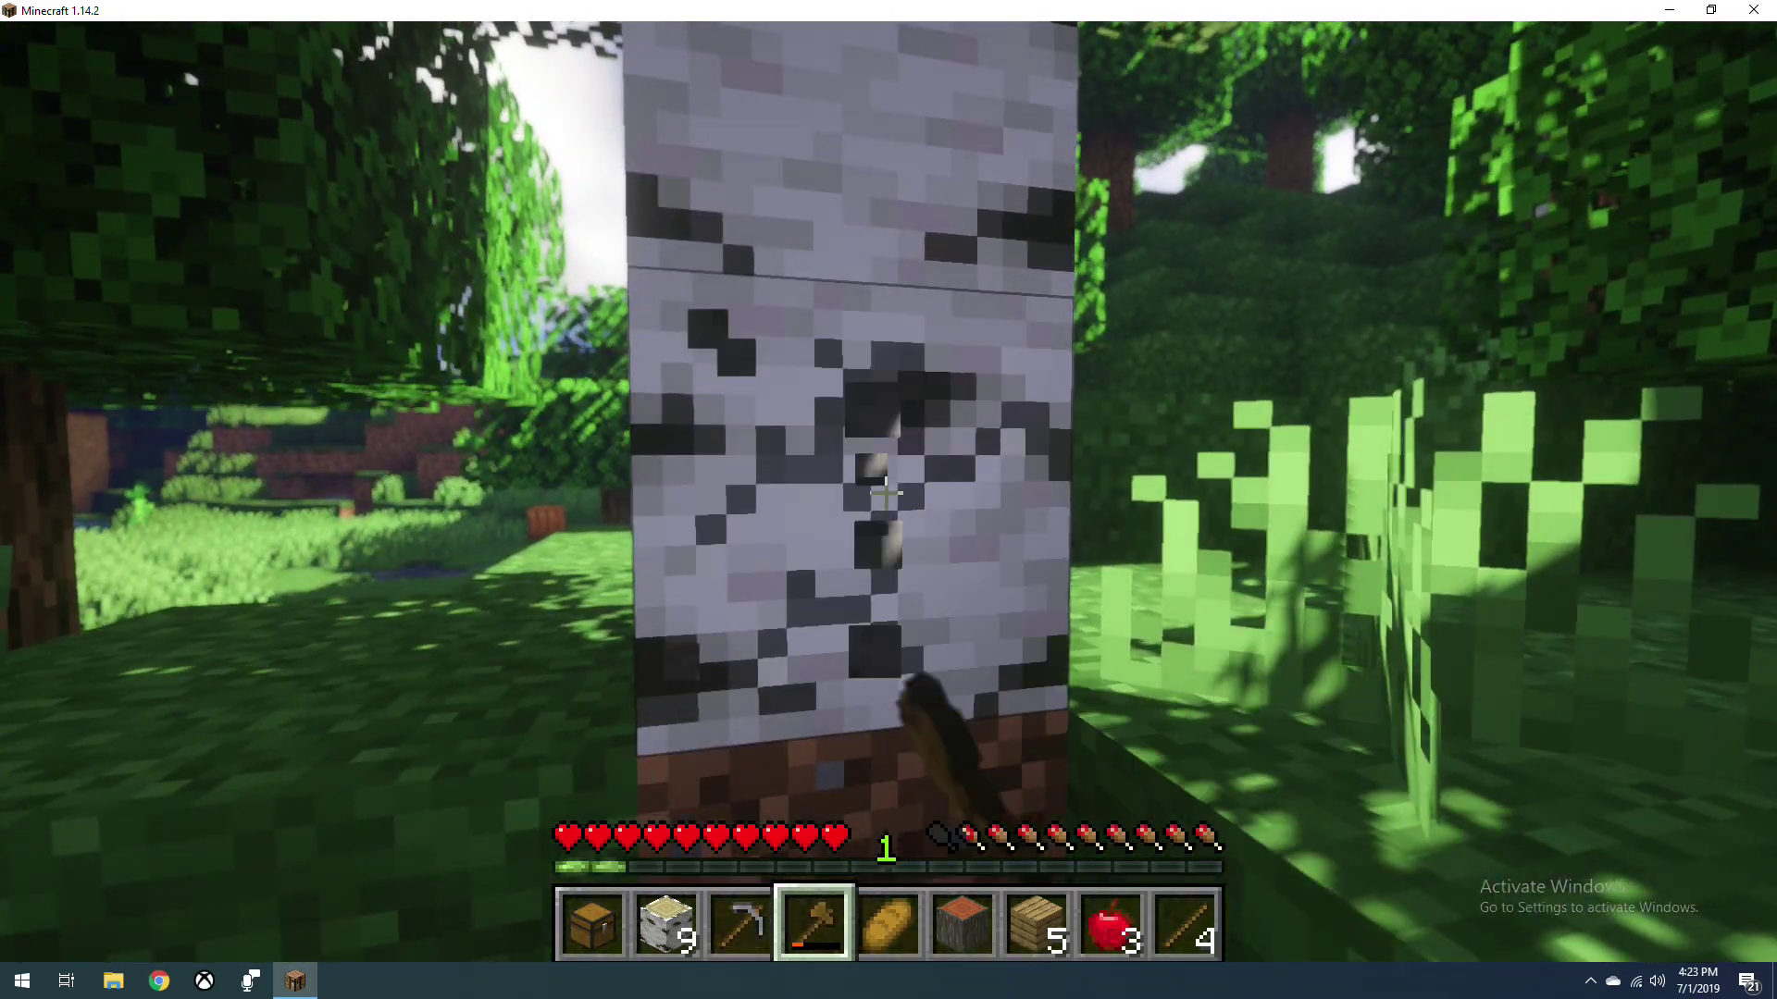
{"action": "left_click", "coordinate": [886, 495]}
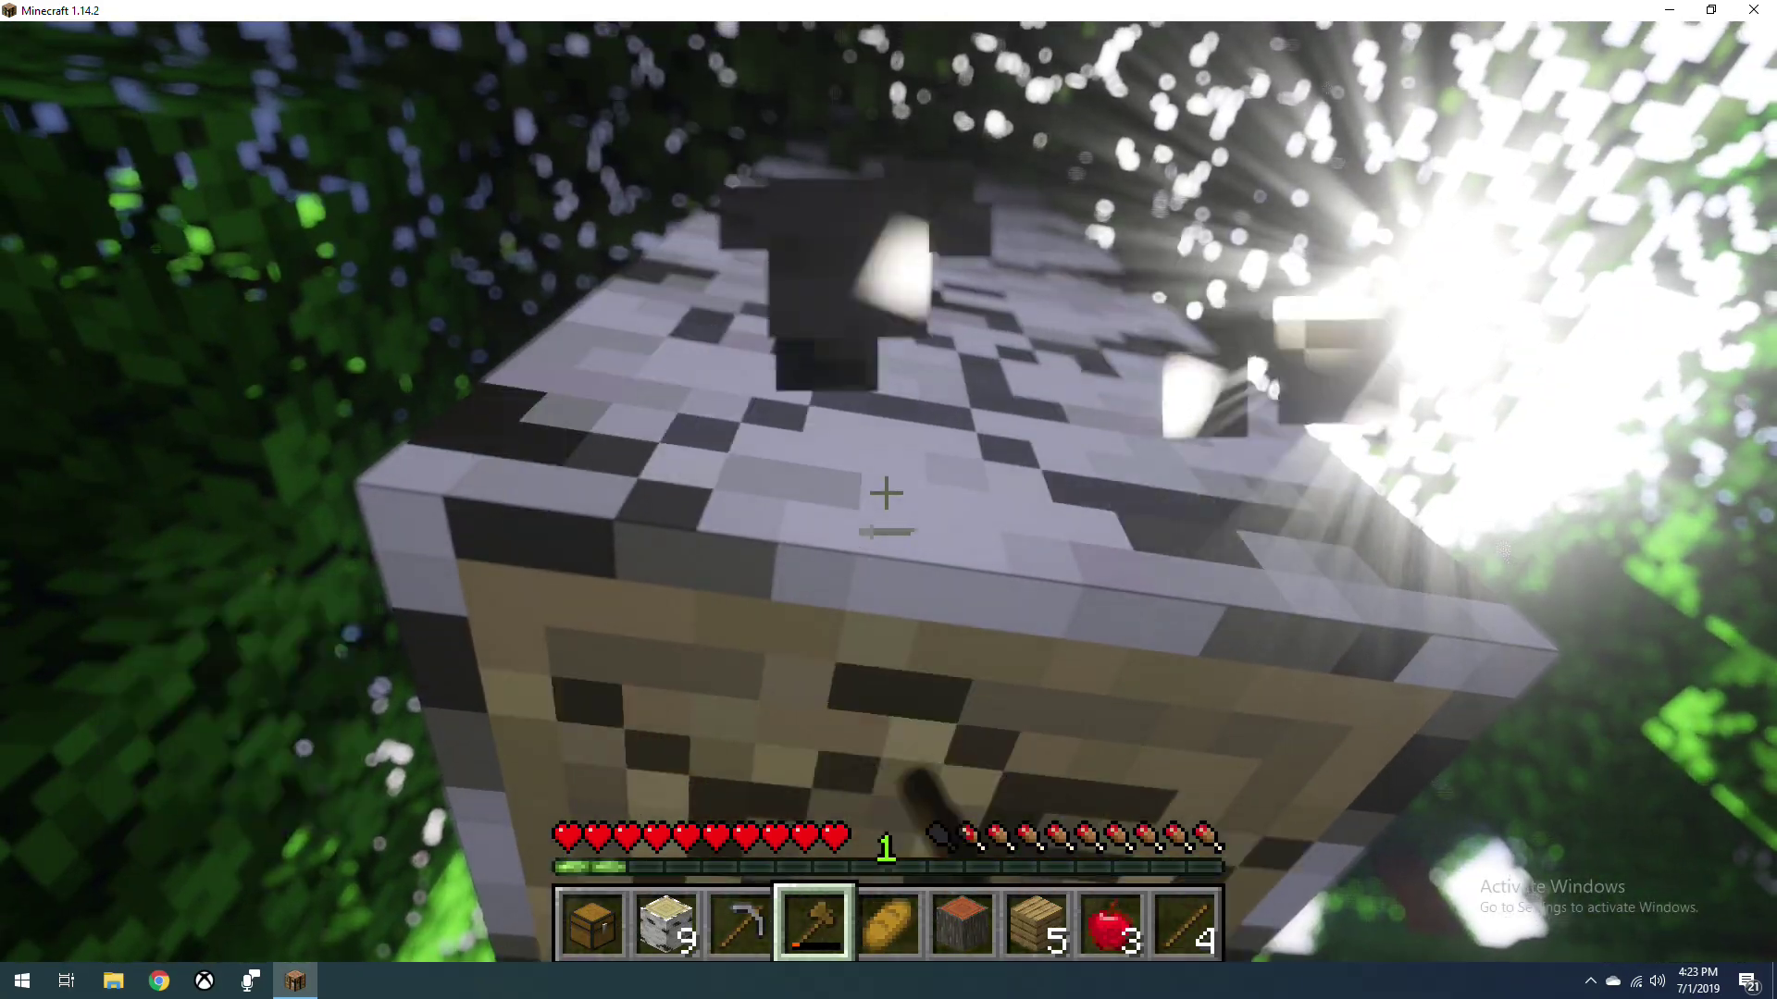
{"action": "left_click", "coordinate": [885, 495]}
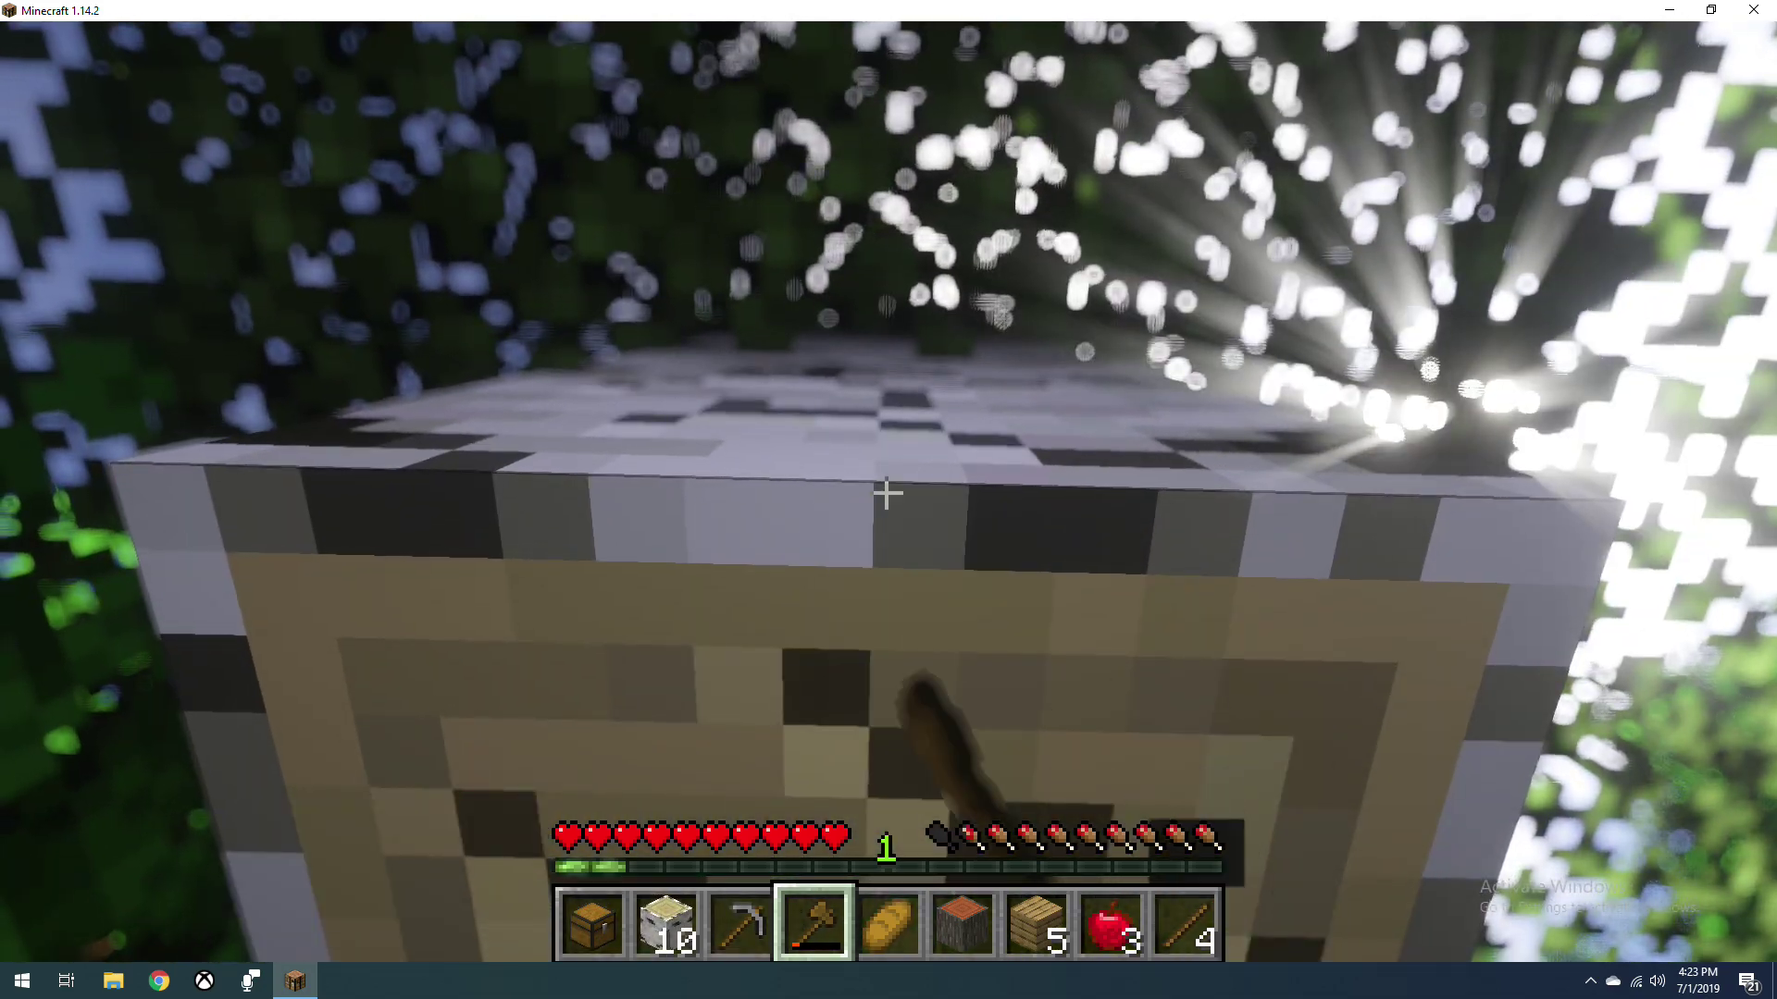
{"action": "left_click", "coordinate": [886, 495]}
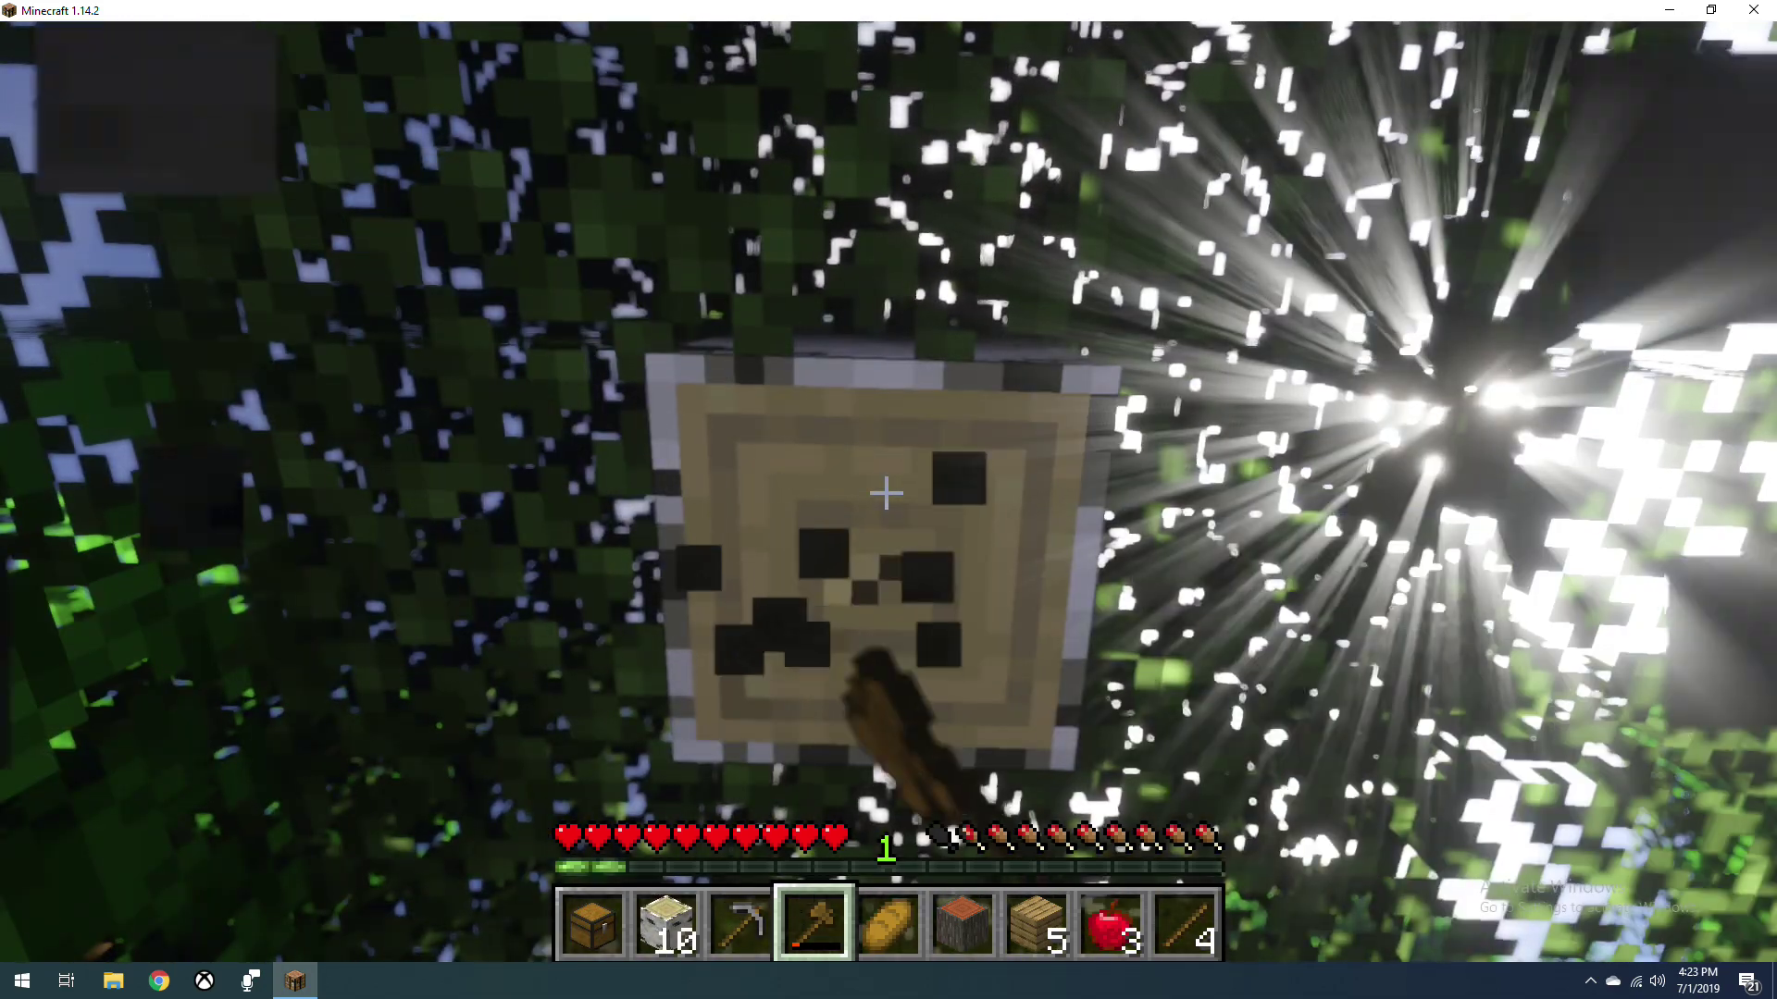
{"action": "left_click", "coordinate": [886, 495]}
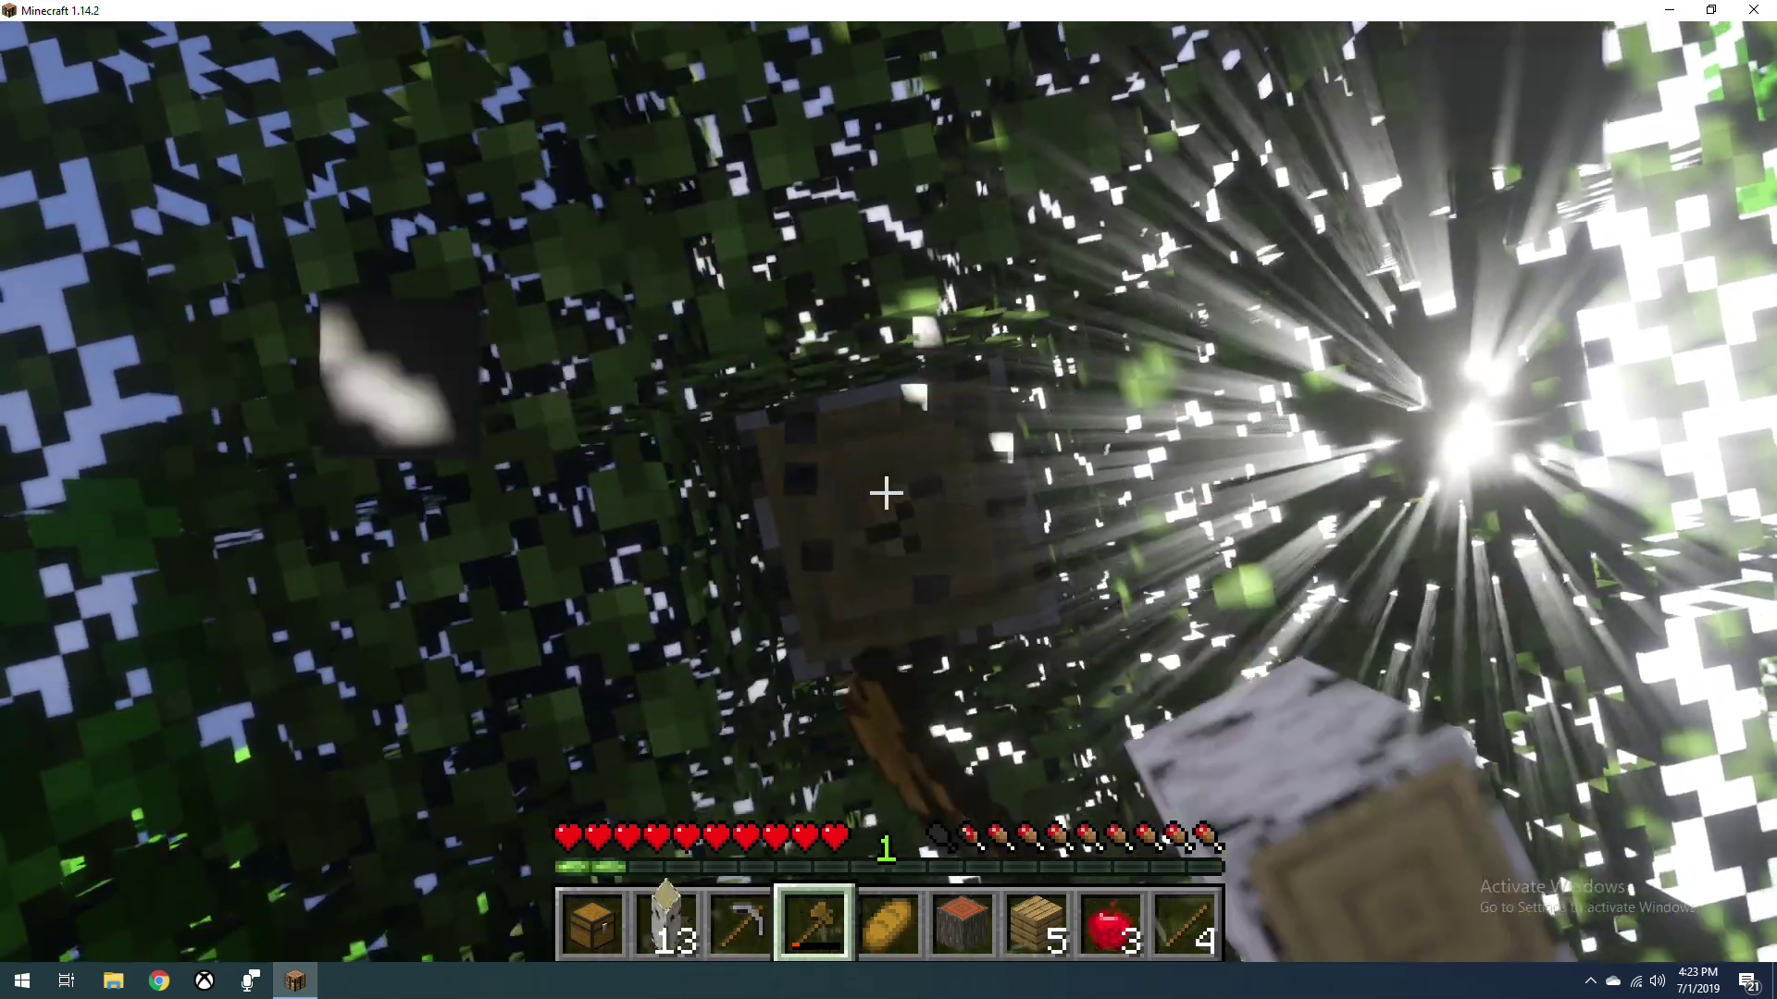